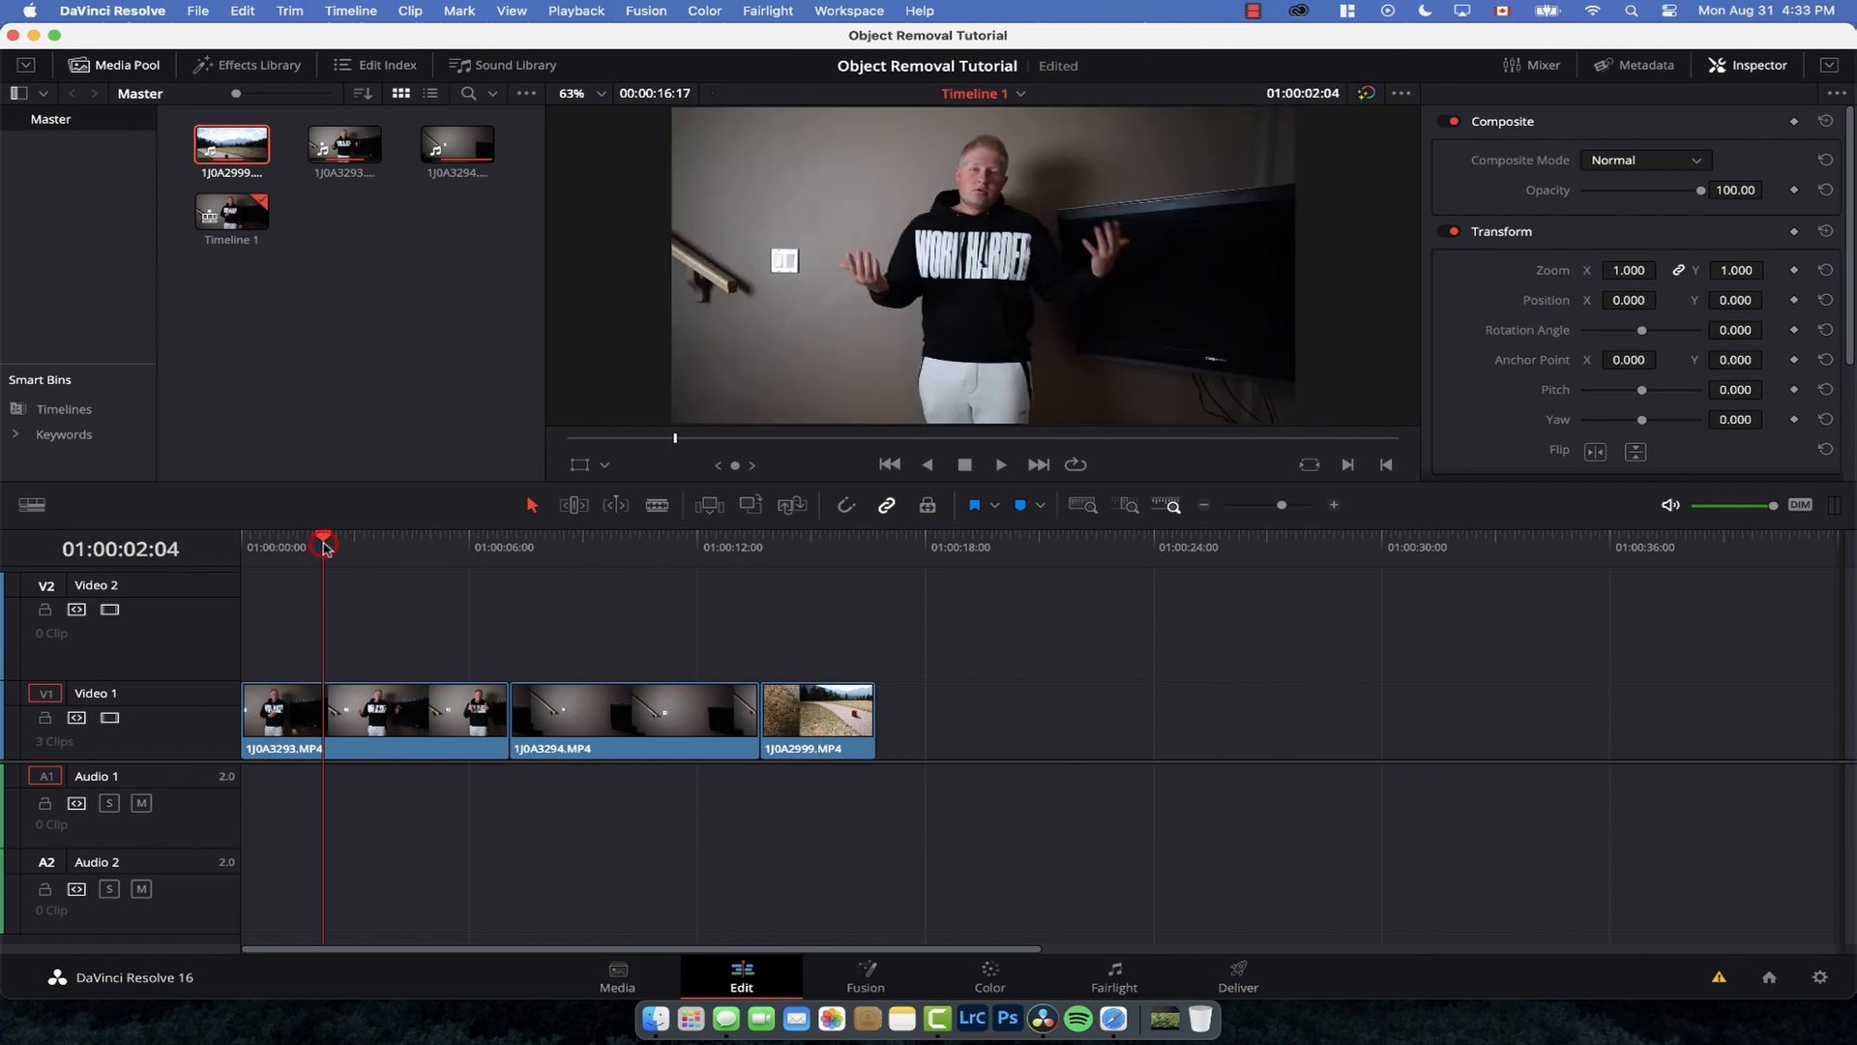
Step: Open the first clip for color grading and add a serial node after its first node
left_click(997, 975)
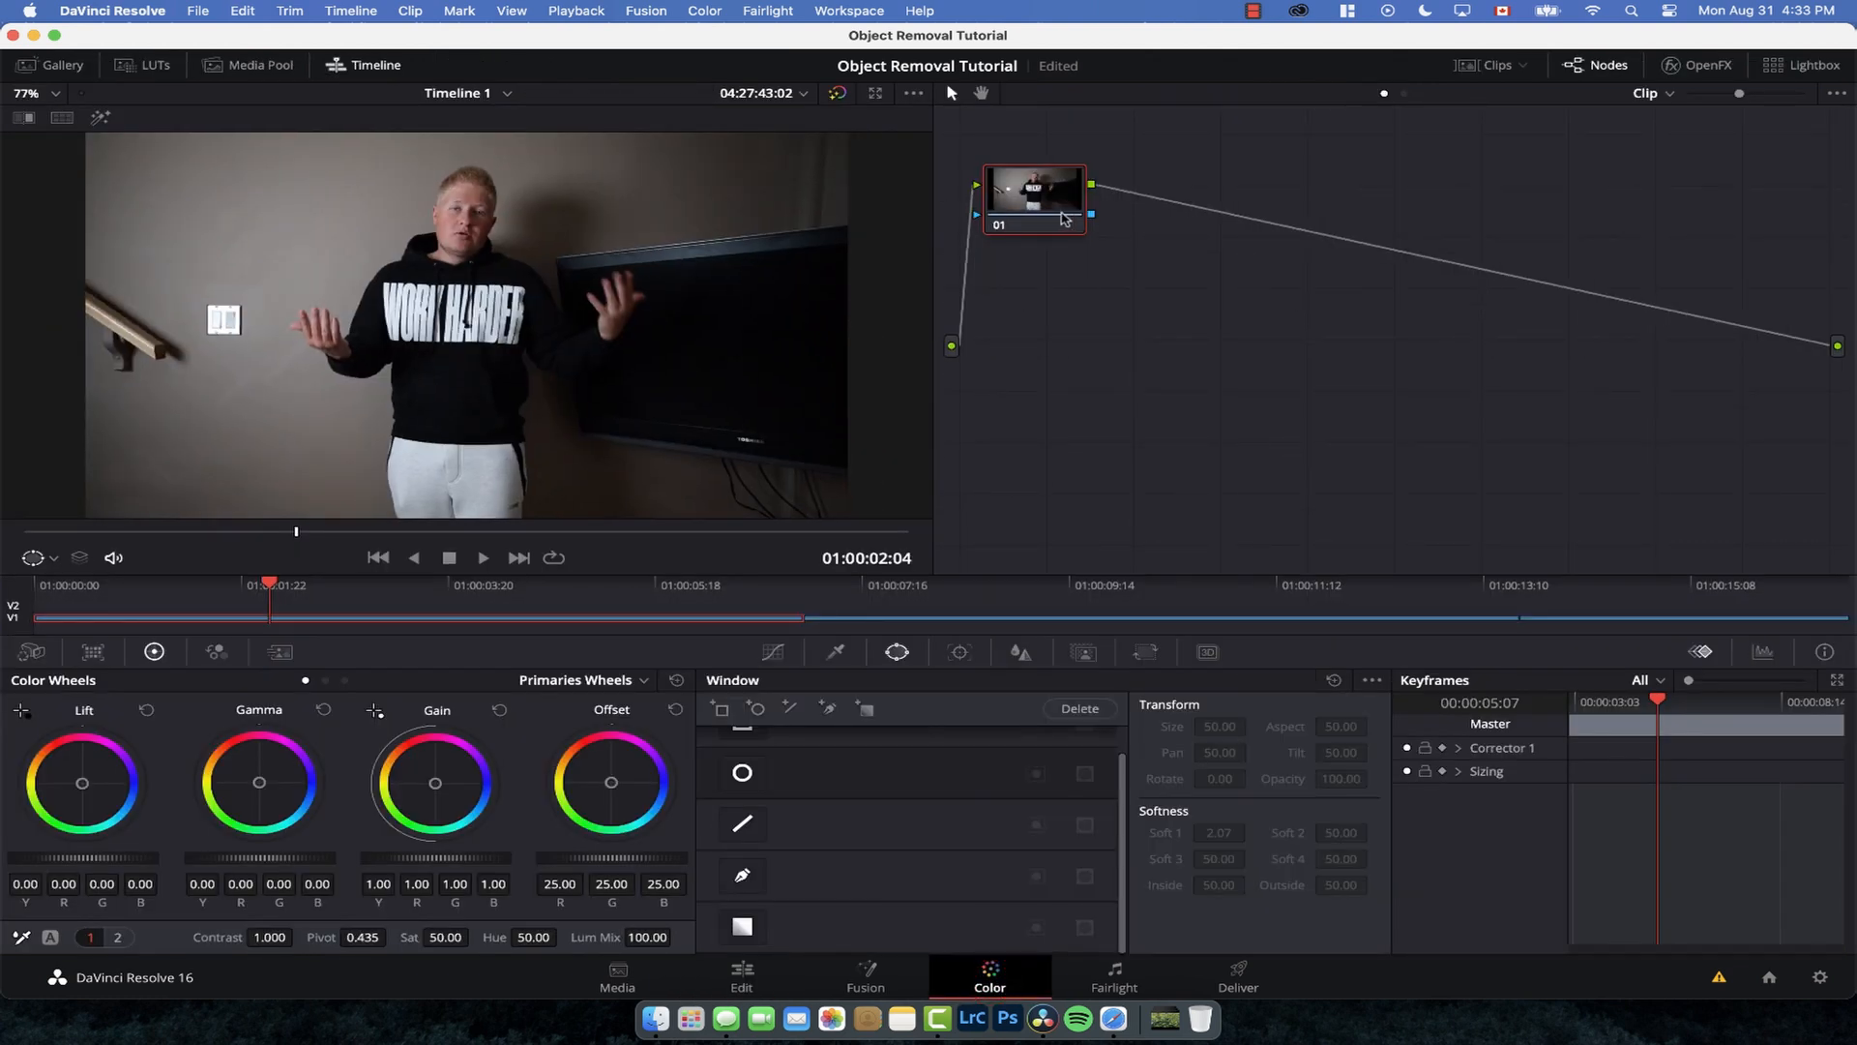
left_click_drag(1064, 219, 1207, 340)
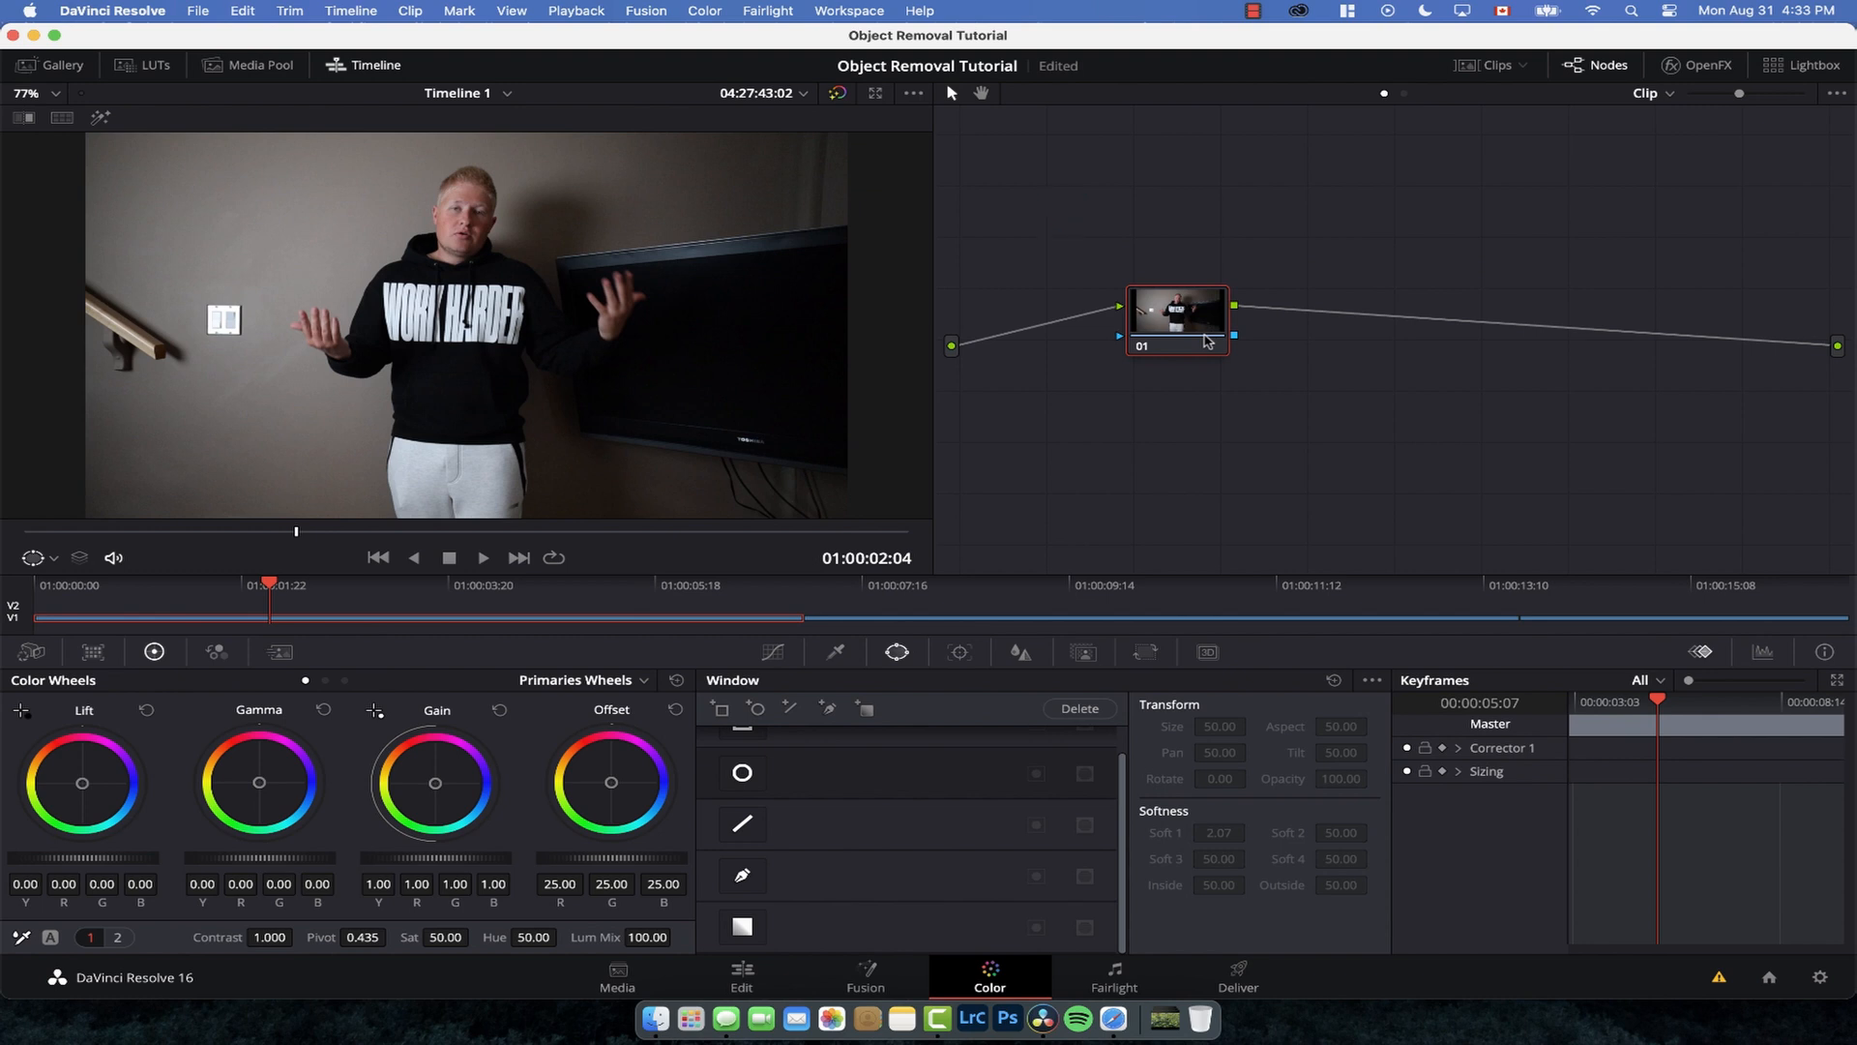
left_click(709, 14)
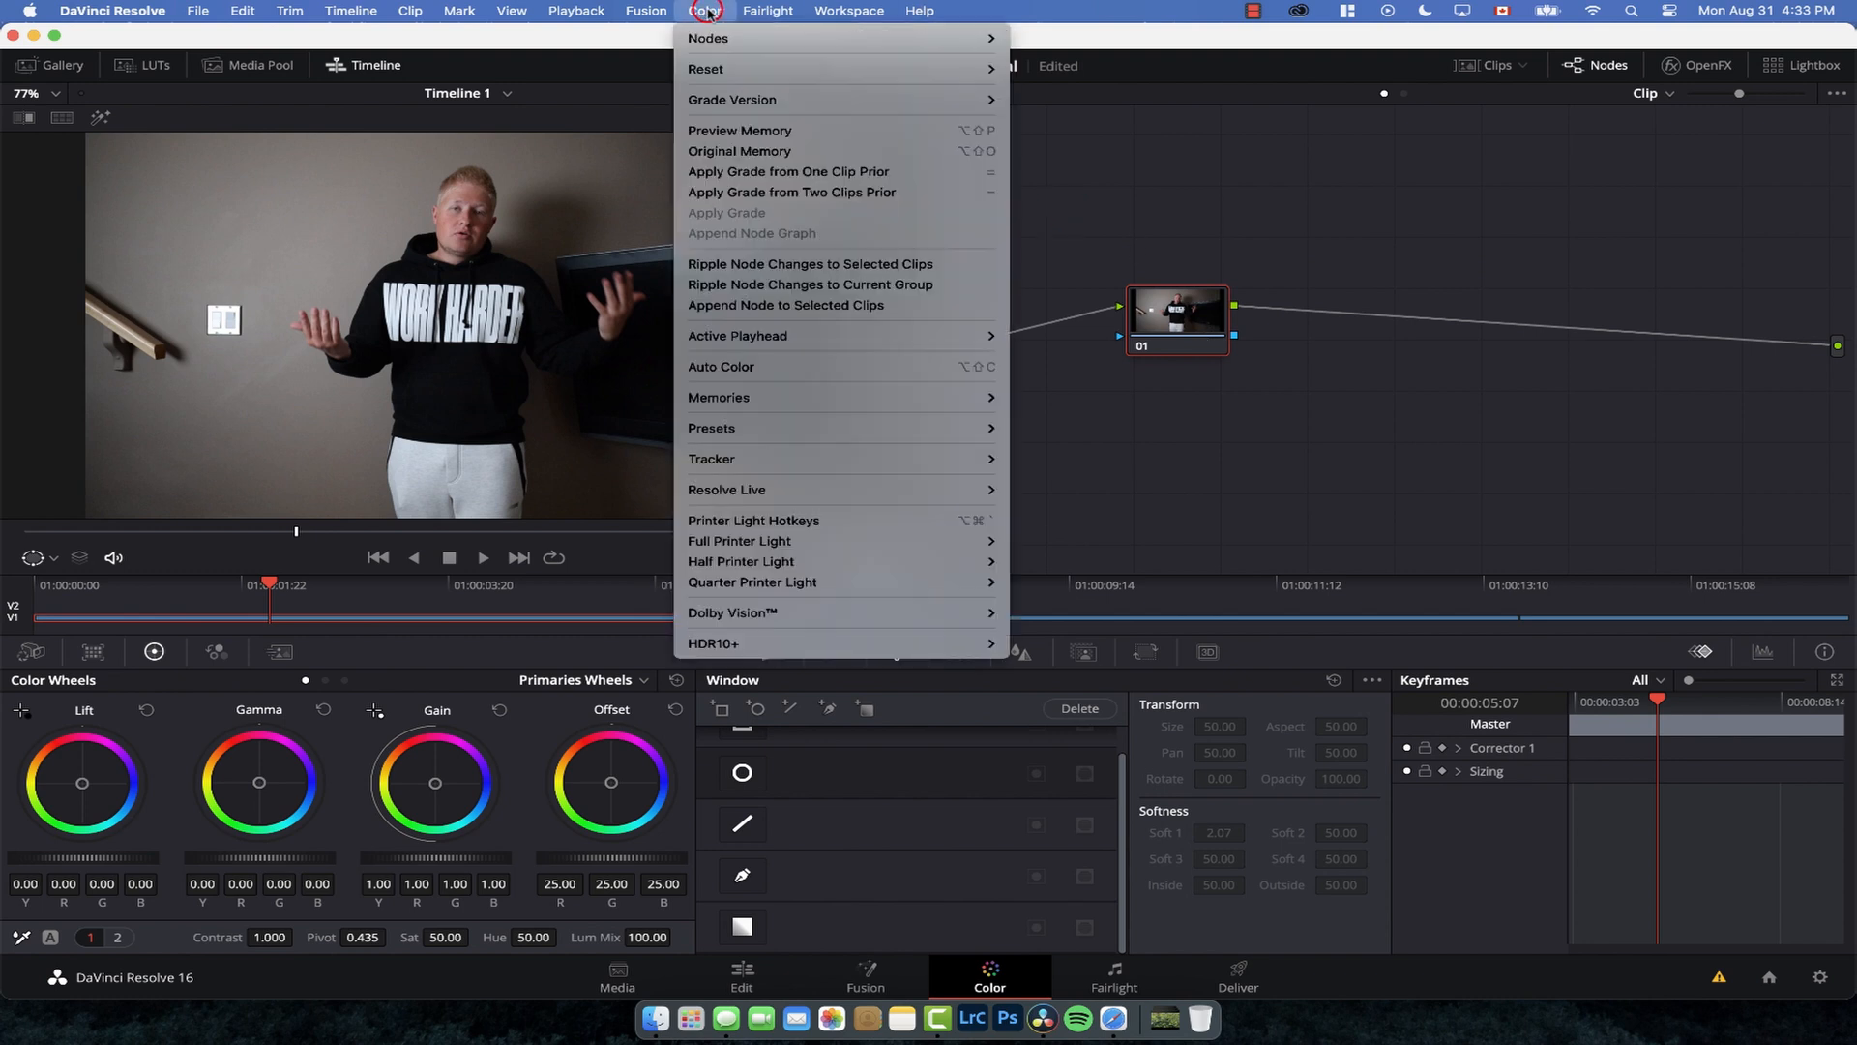
mouse_move(755, 39)
left_click(1156, 92)
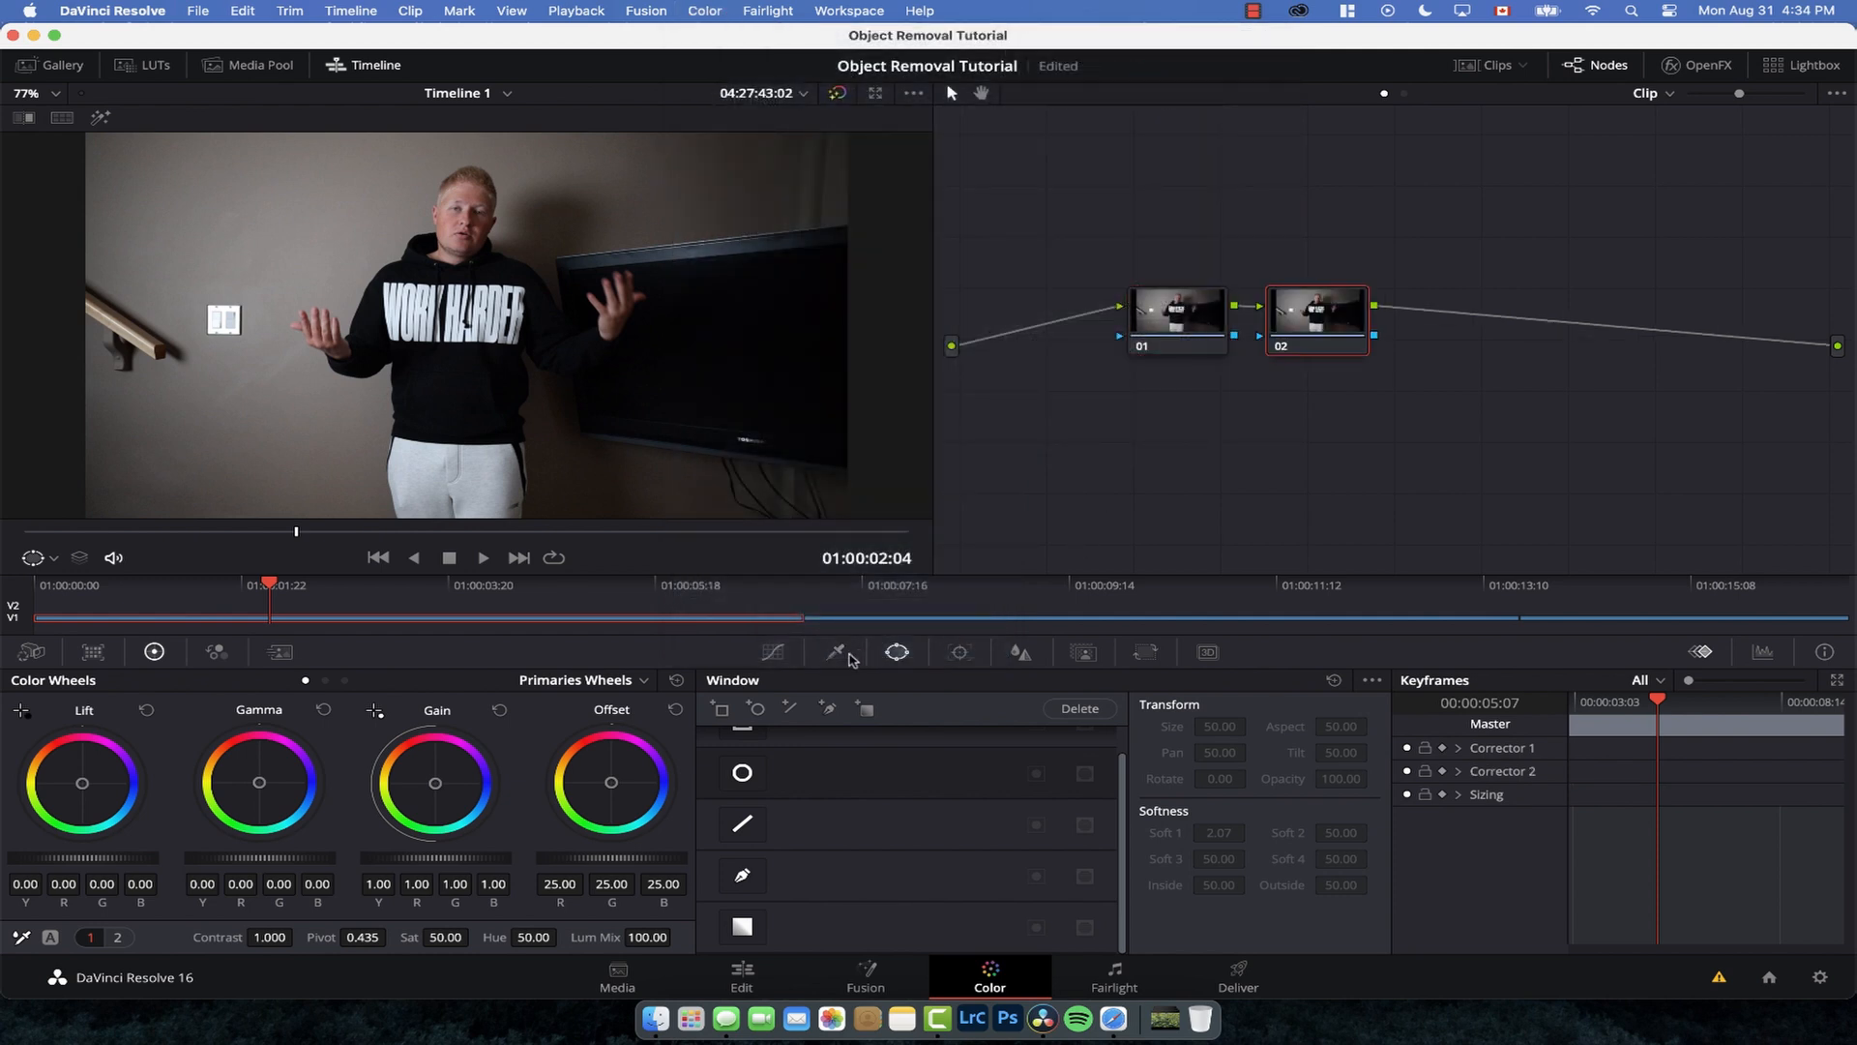
Step: Draw a closed curve window around the light switch on the wall, using the second node
left_click(829, 711)
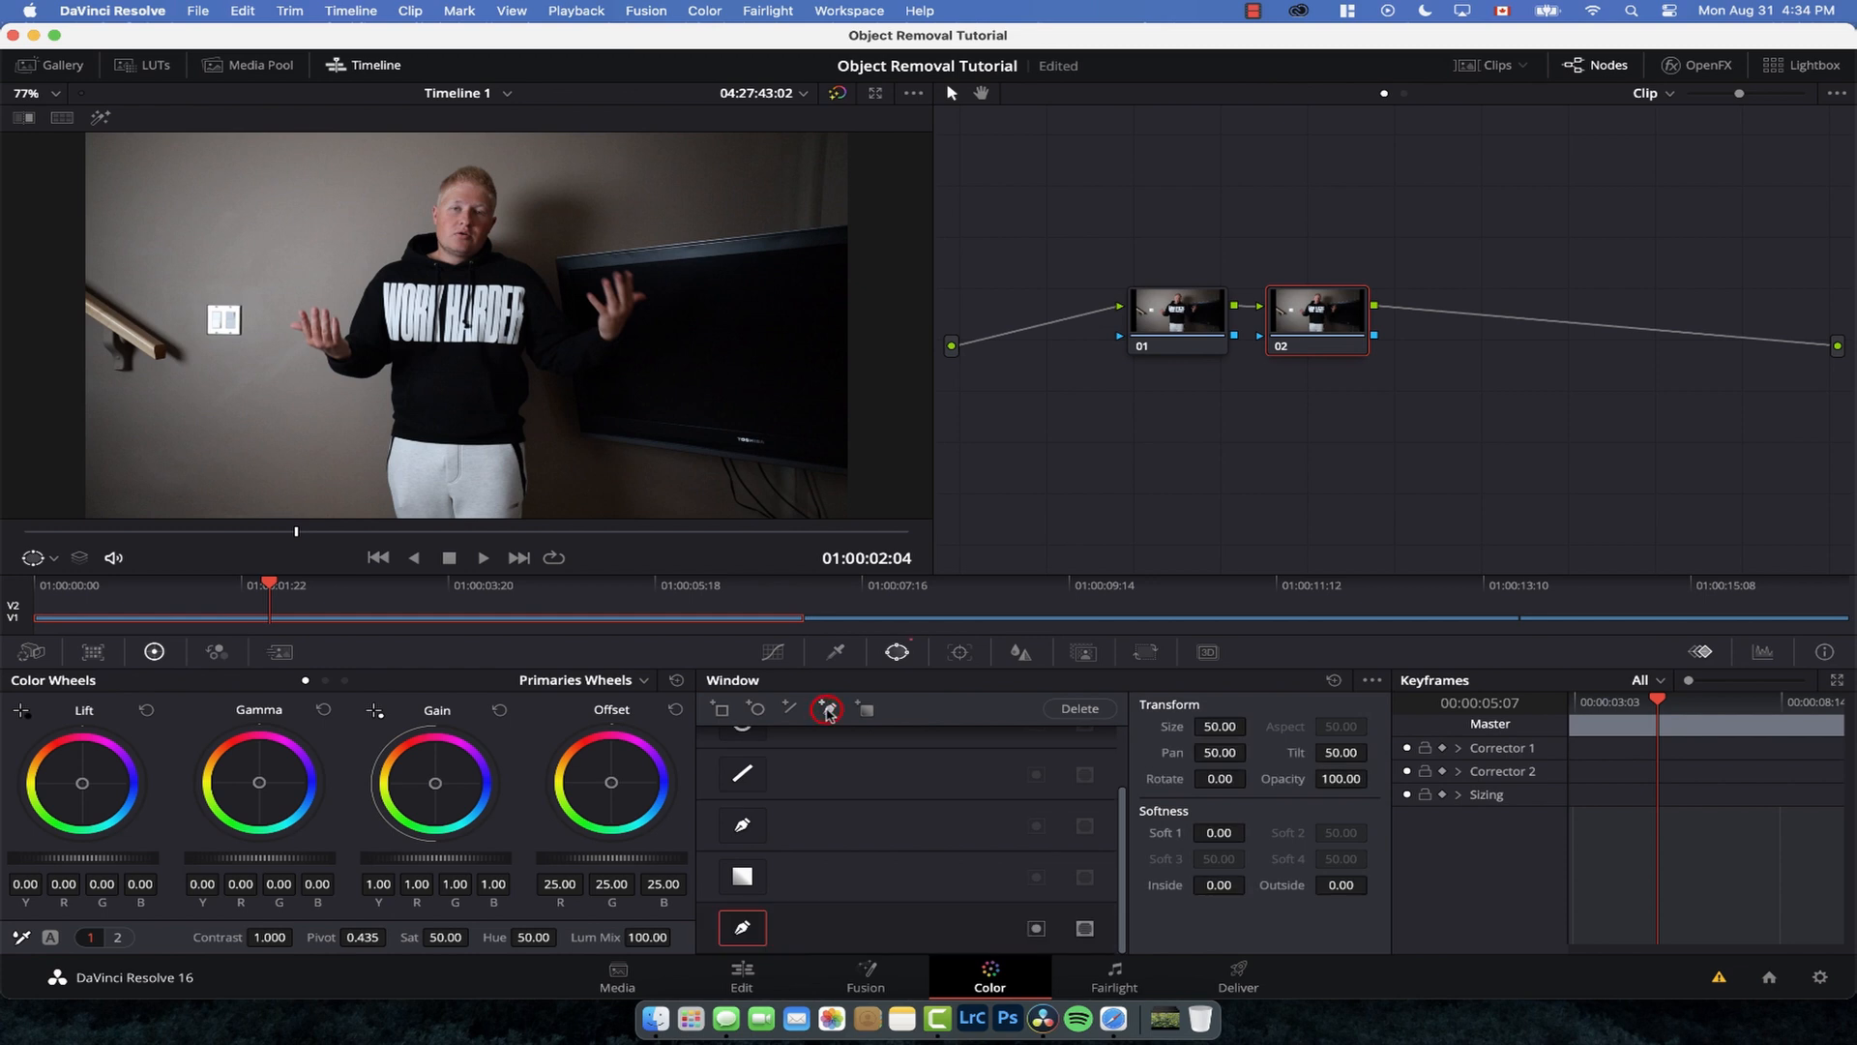
left_click(245, 276)
left_click(262, 308)
left_click(252, 359)
left_click(200, 354)
left_click(179, 312)
left_click(212, 282)
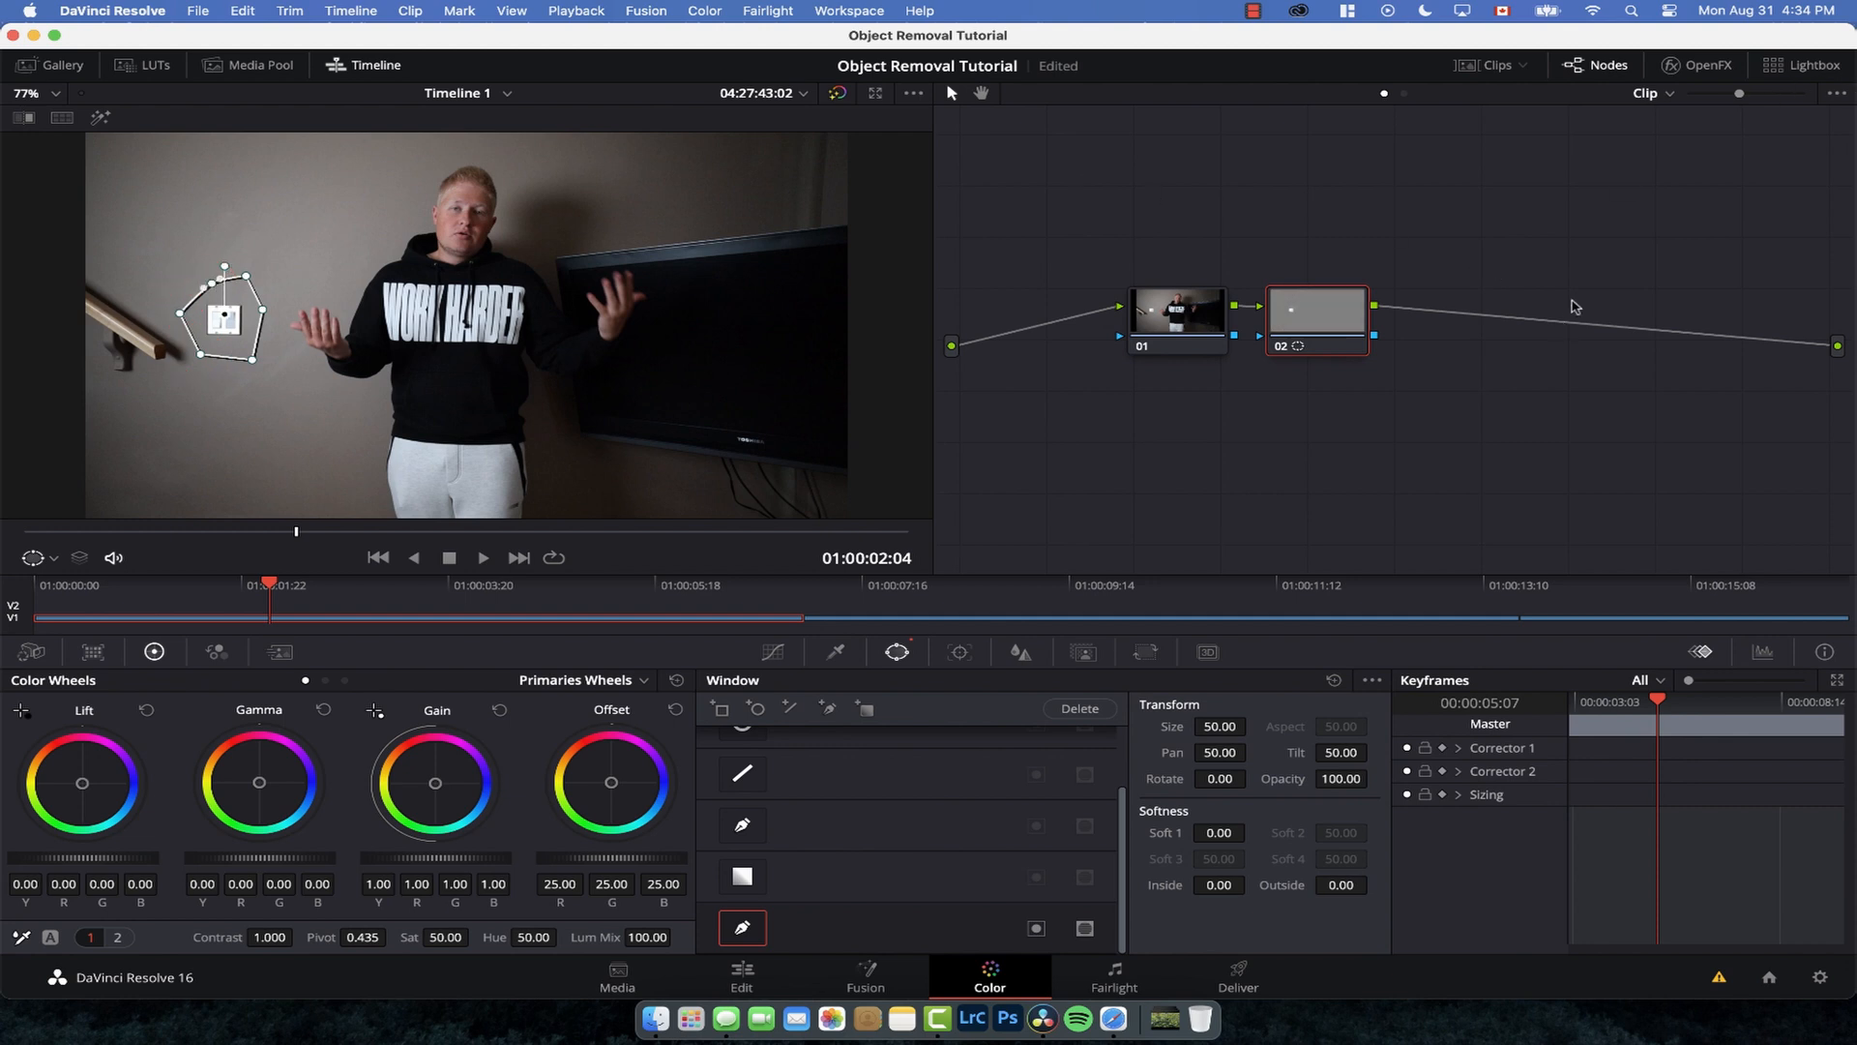
Step: Search the OpenFX library for "obje" and apply the Object Removal effect to the second node
left_click(1698, 65)
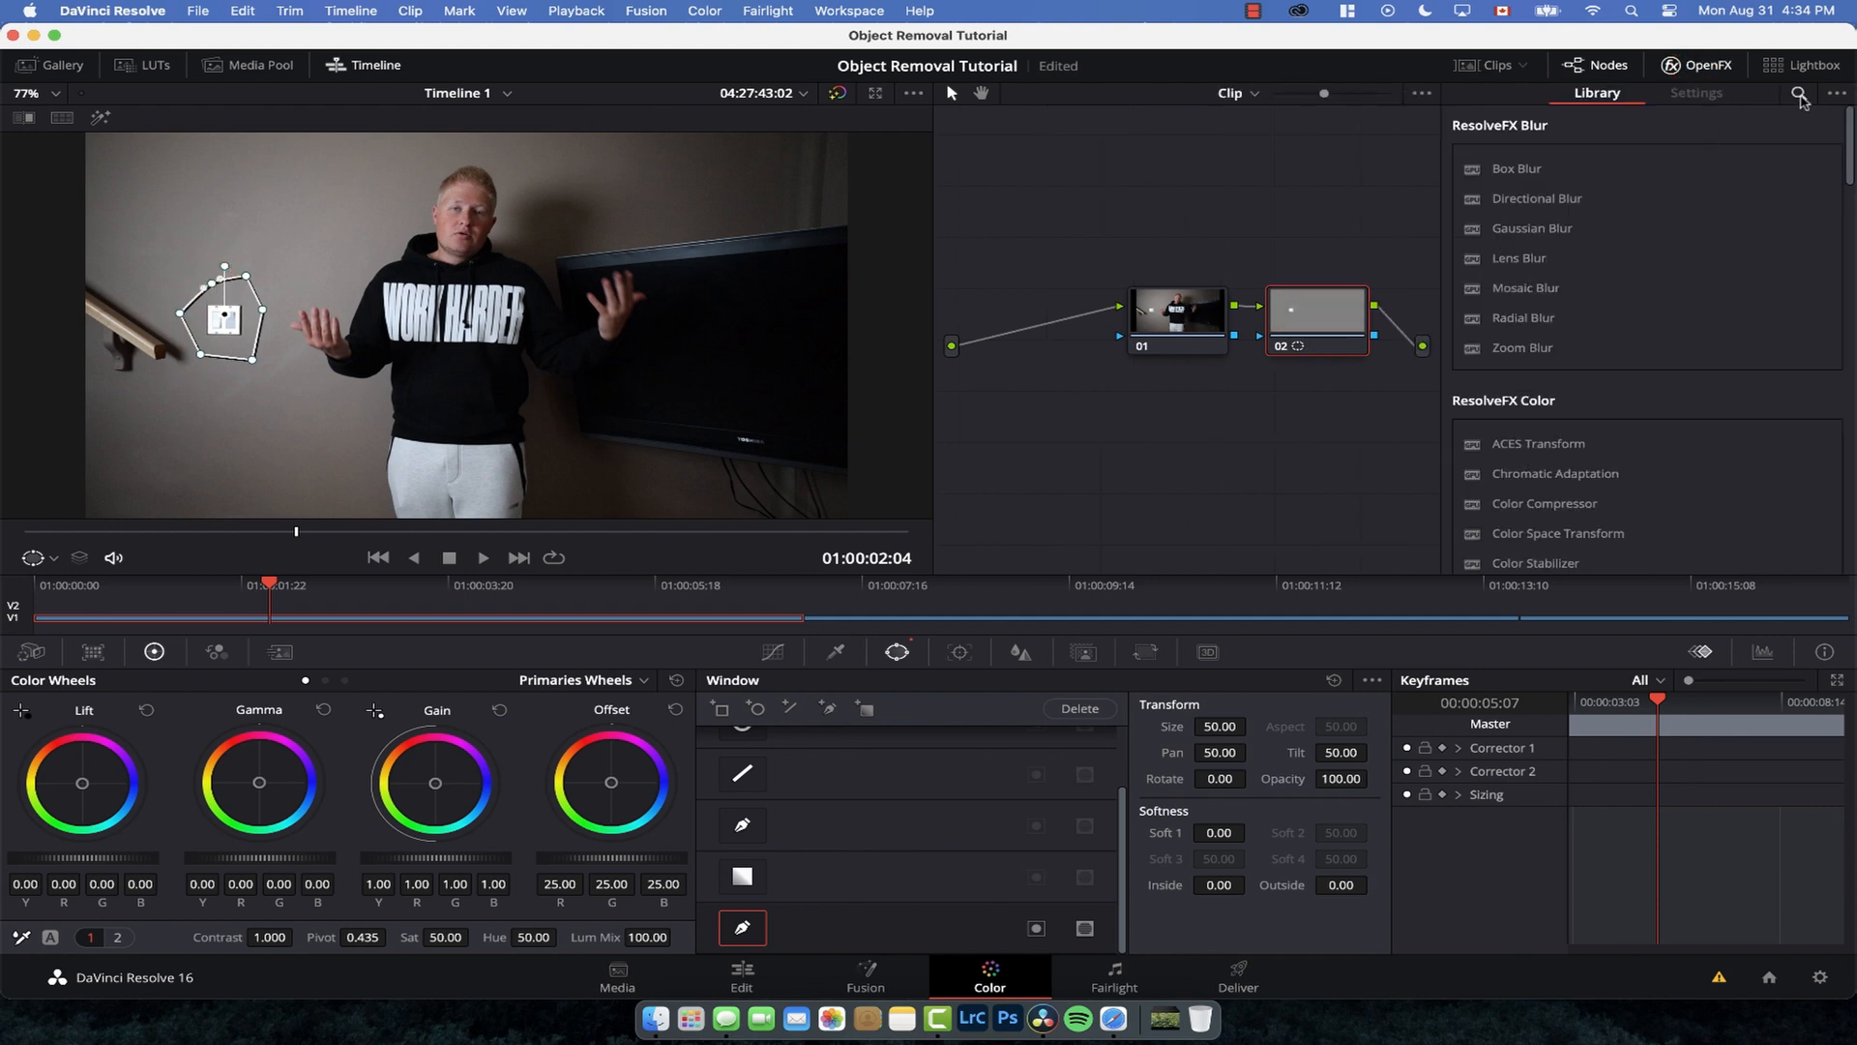
left_click(1799, 95)
type("obje")
left_click_drag(1556, 220, 1351, 323)
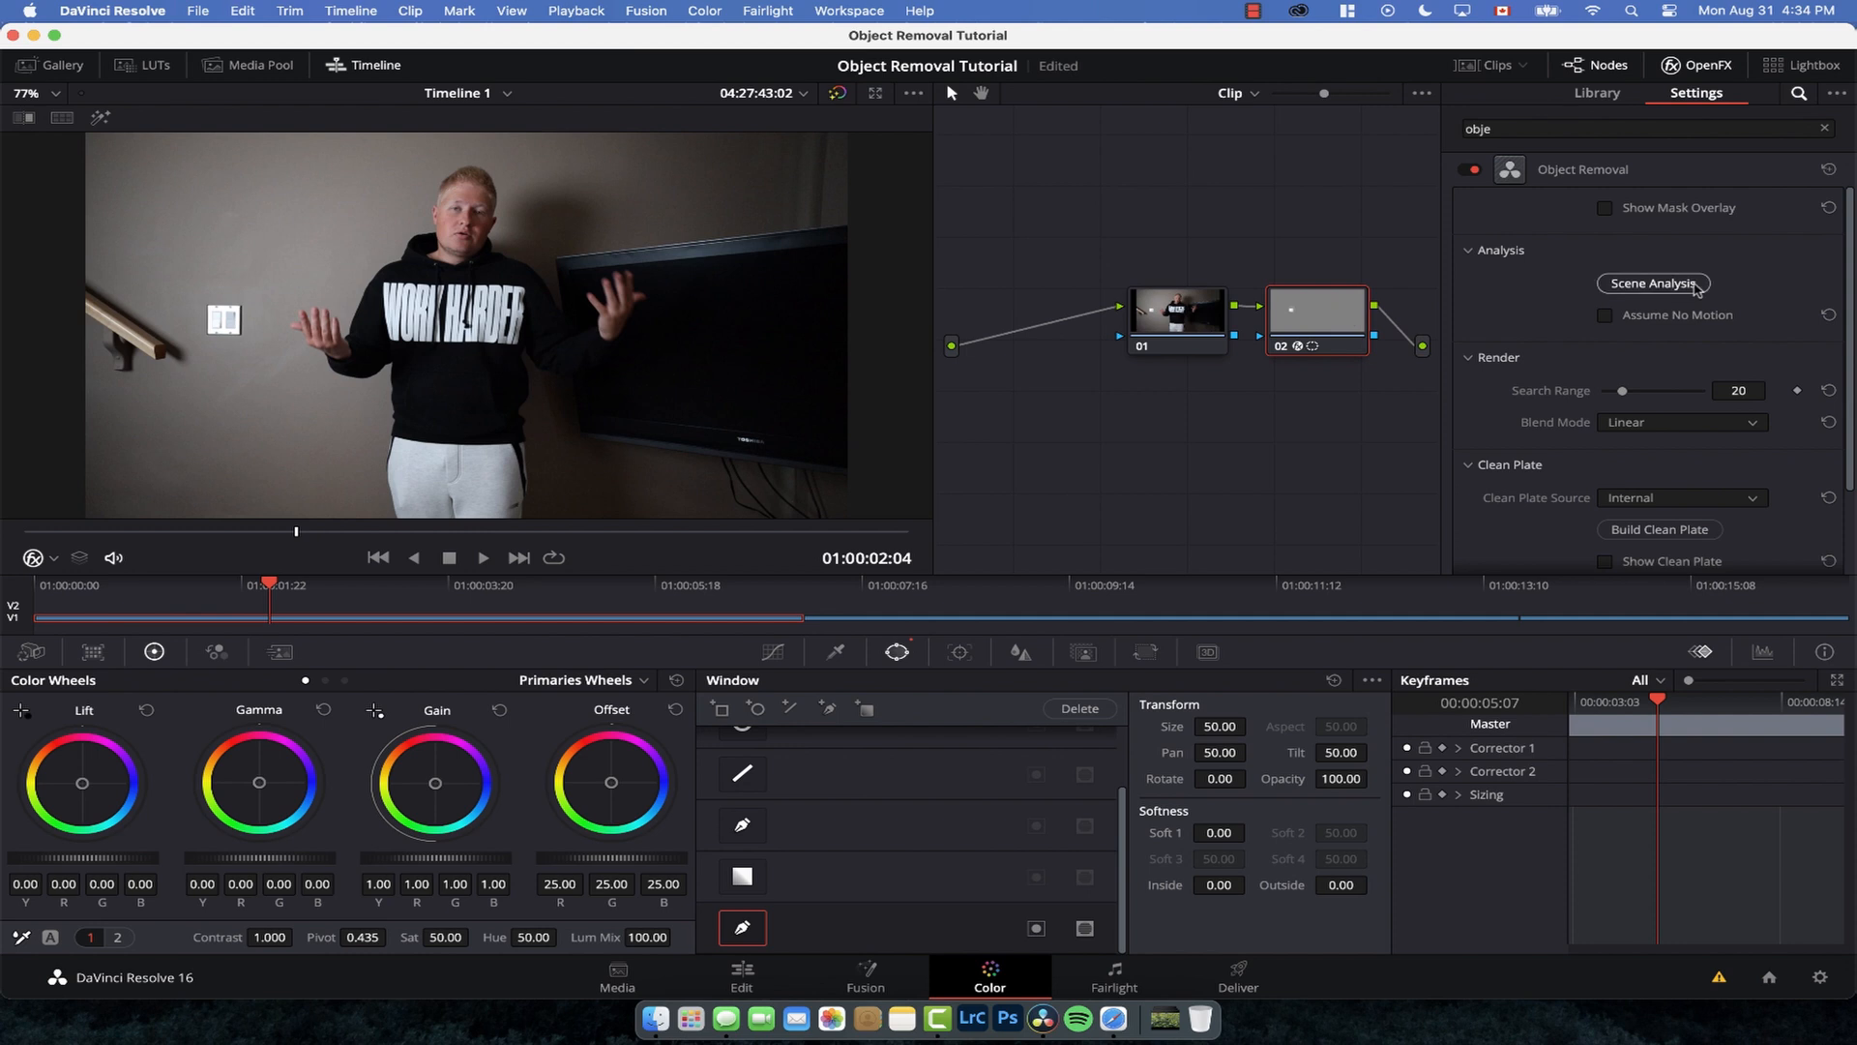
Step: Run the Object Removal scene analysis on the first clip and build a clean plate from the internal source
left_click(1665, 286)
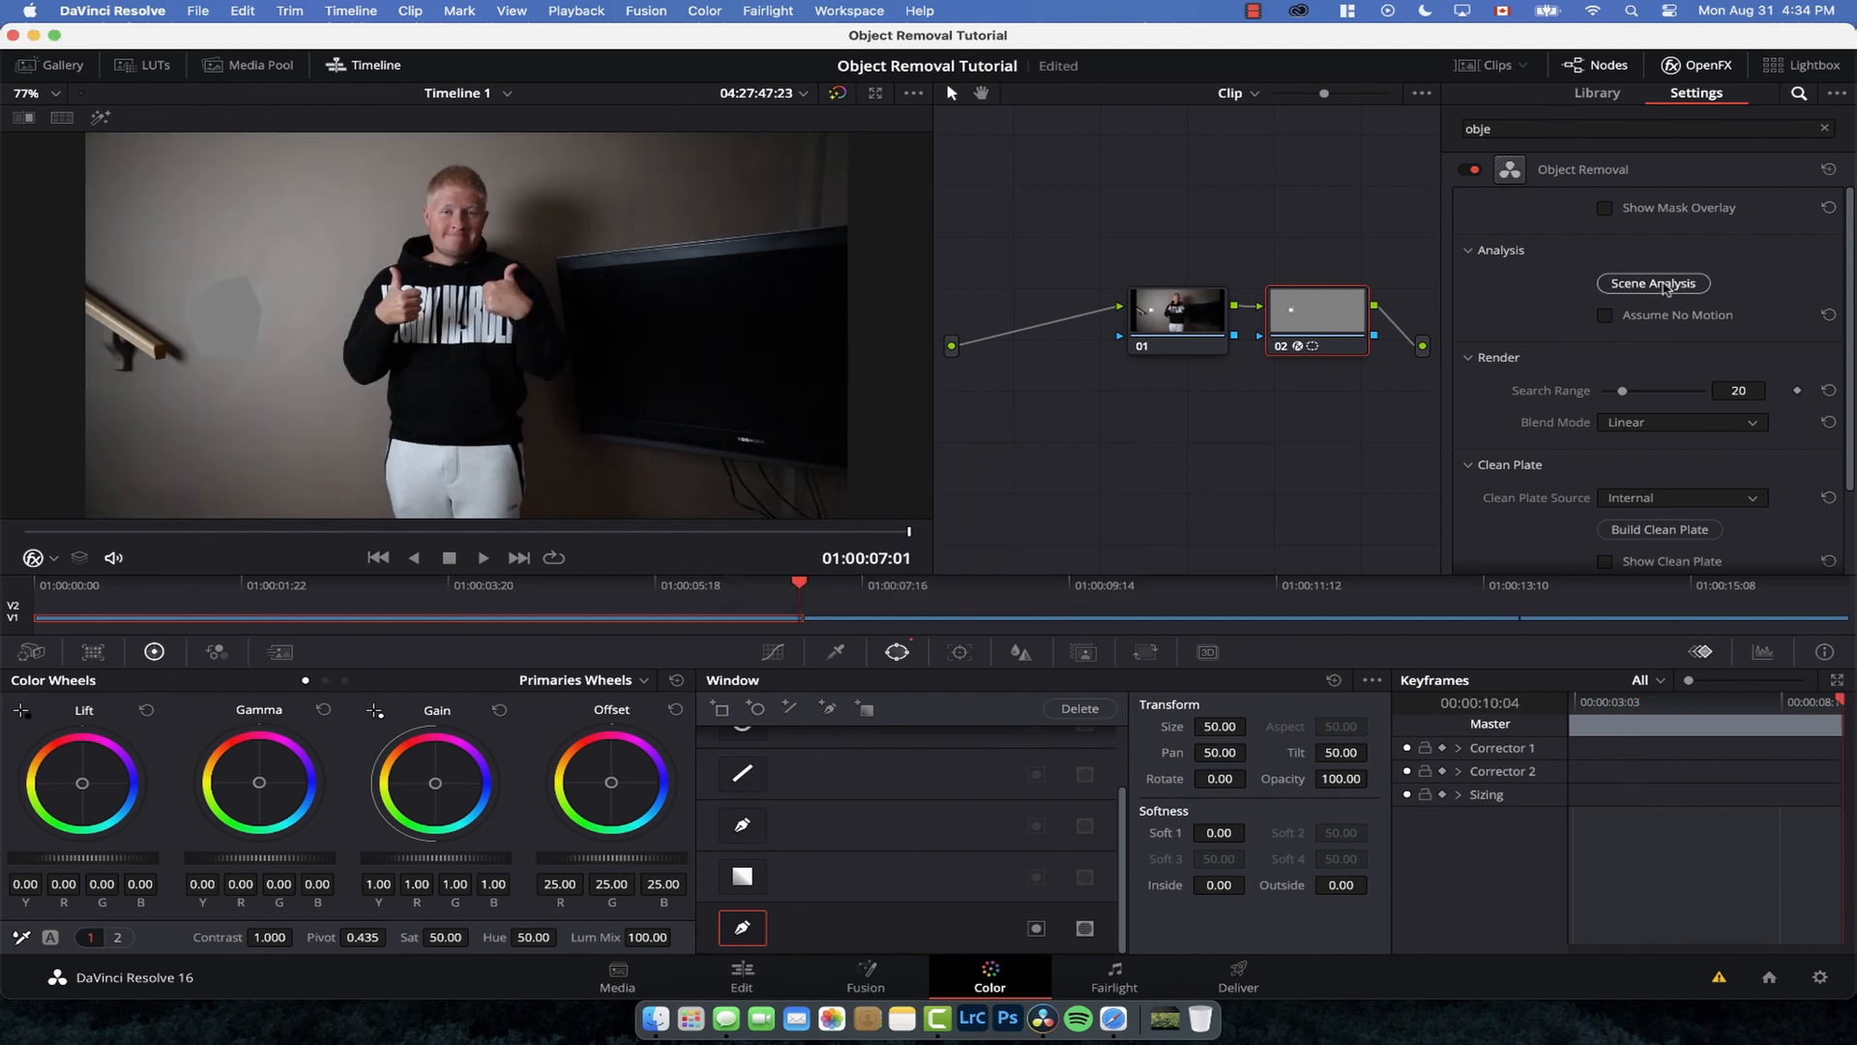
left_click_drag(223, 589, 805, 592)
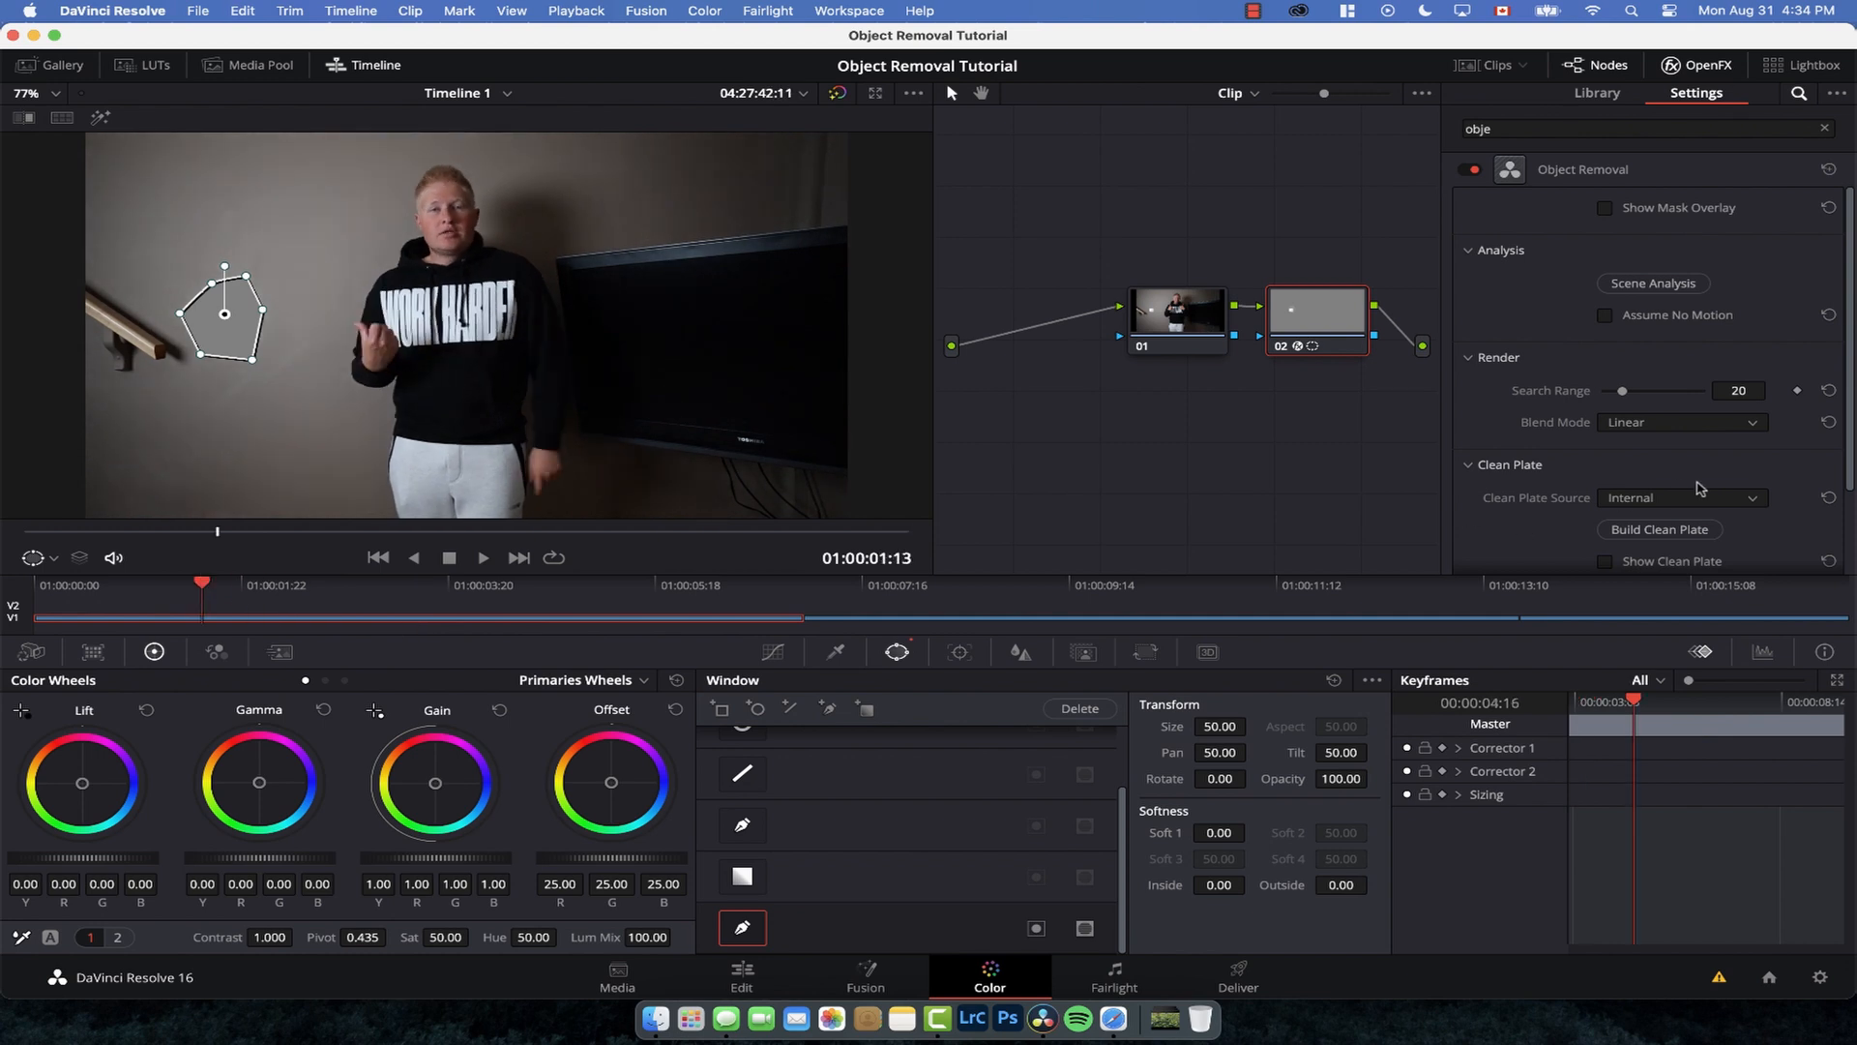
scroll(1734, 316, "down", 3)
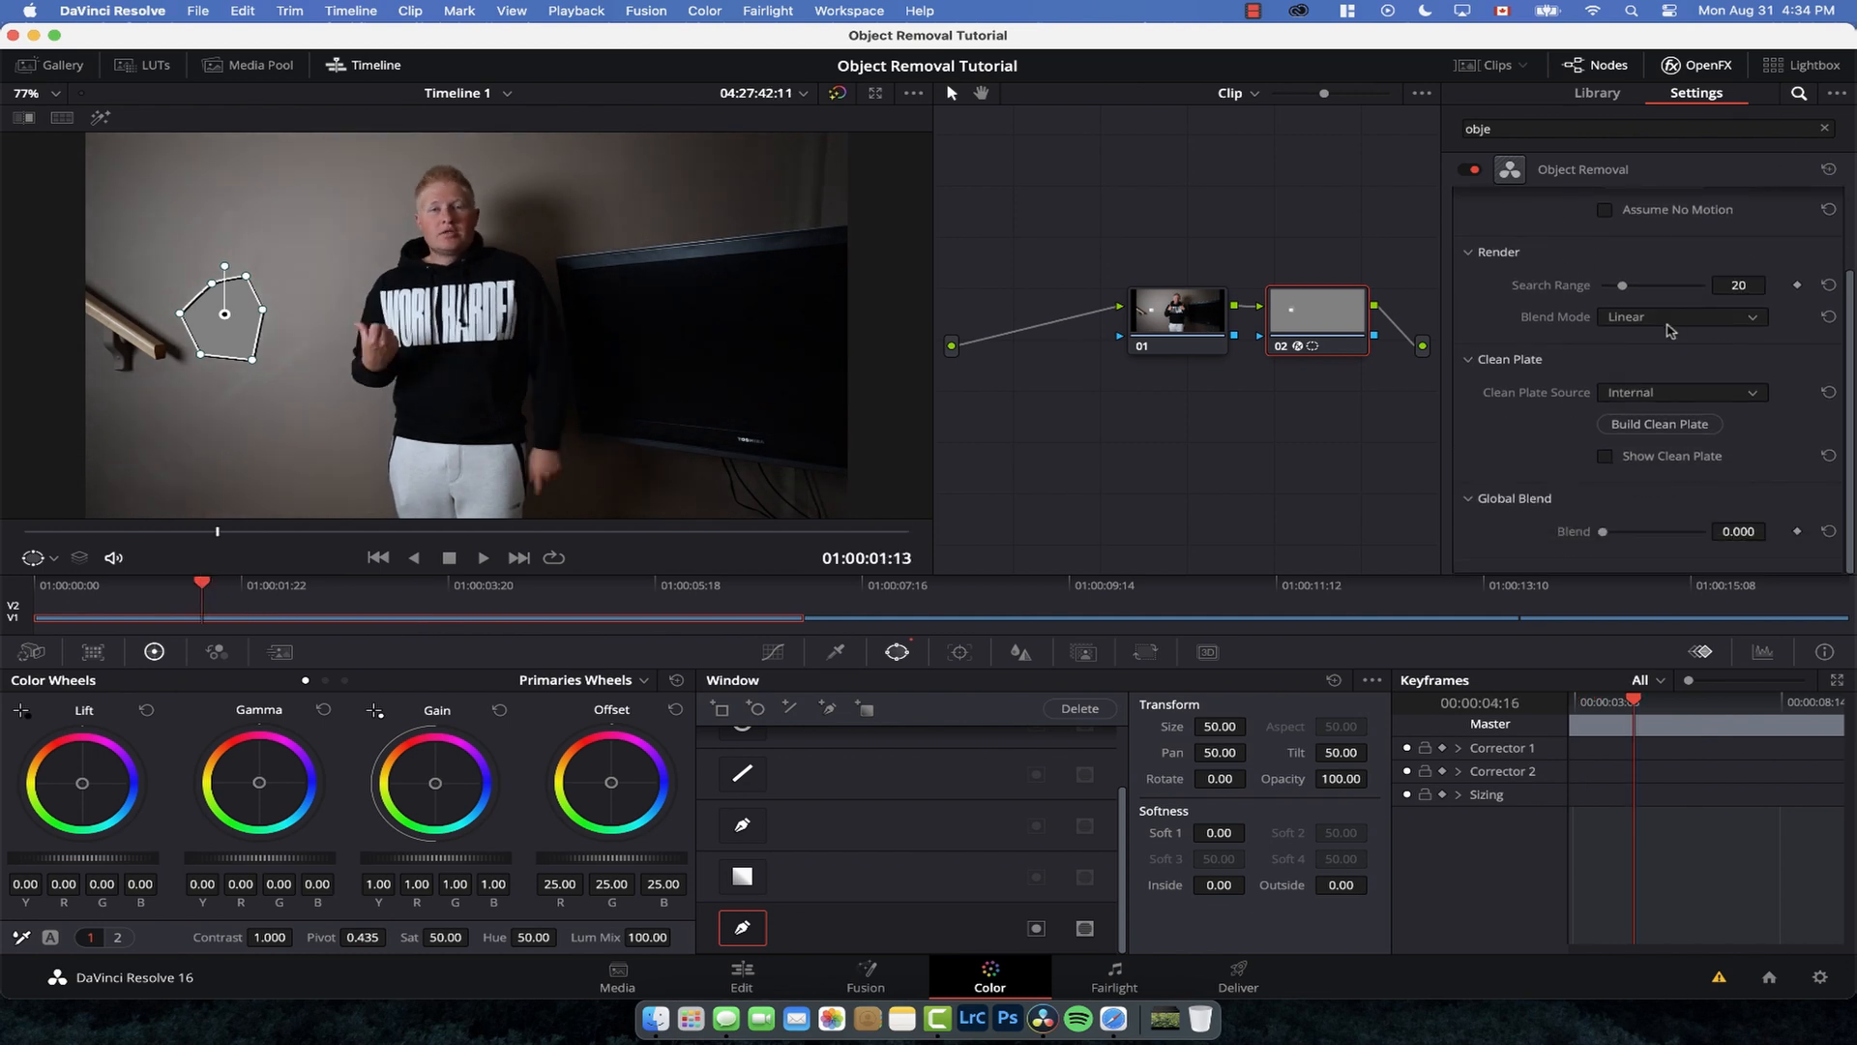
left_click(1681, 428)
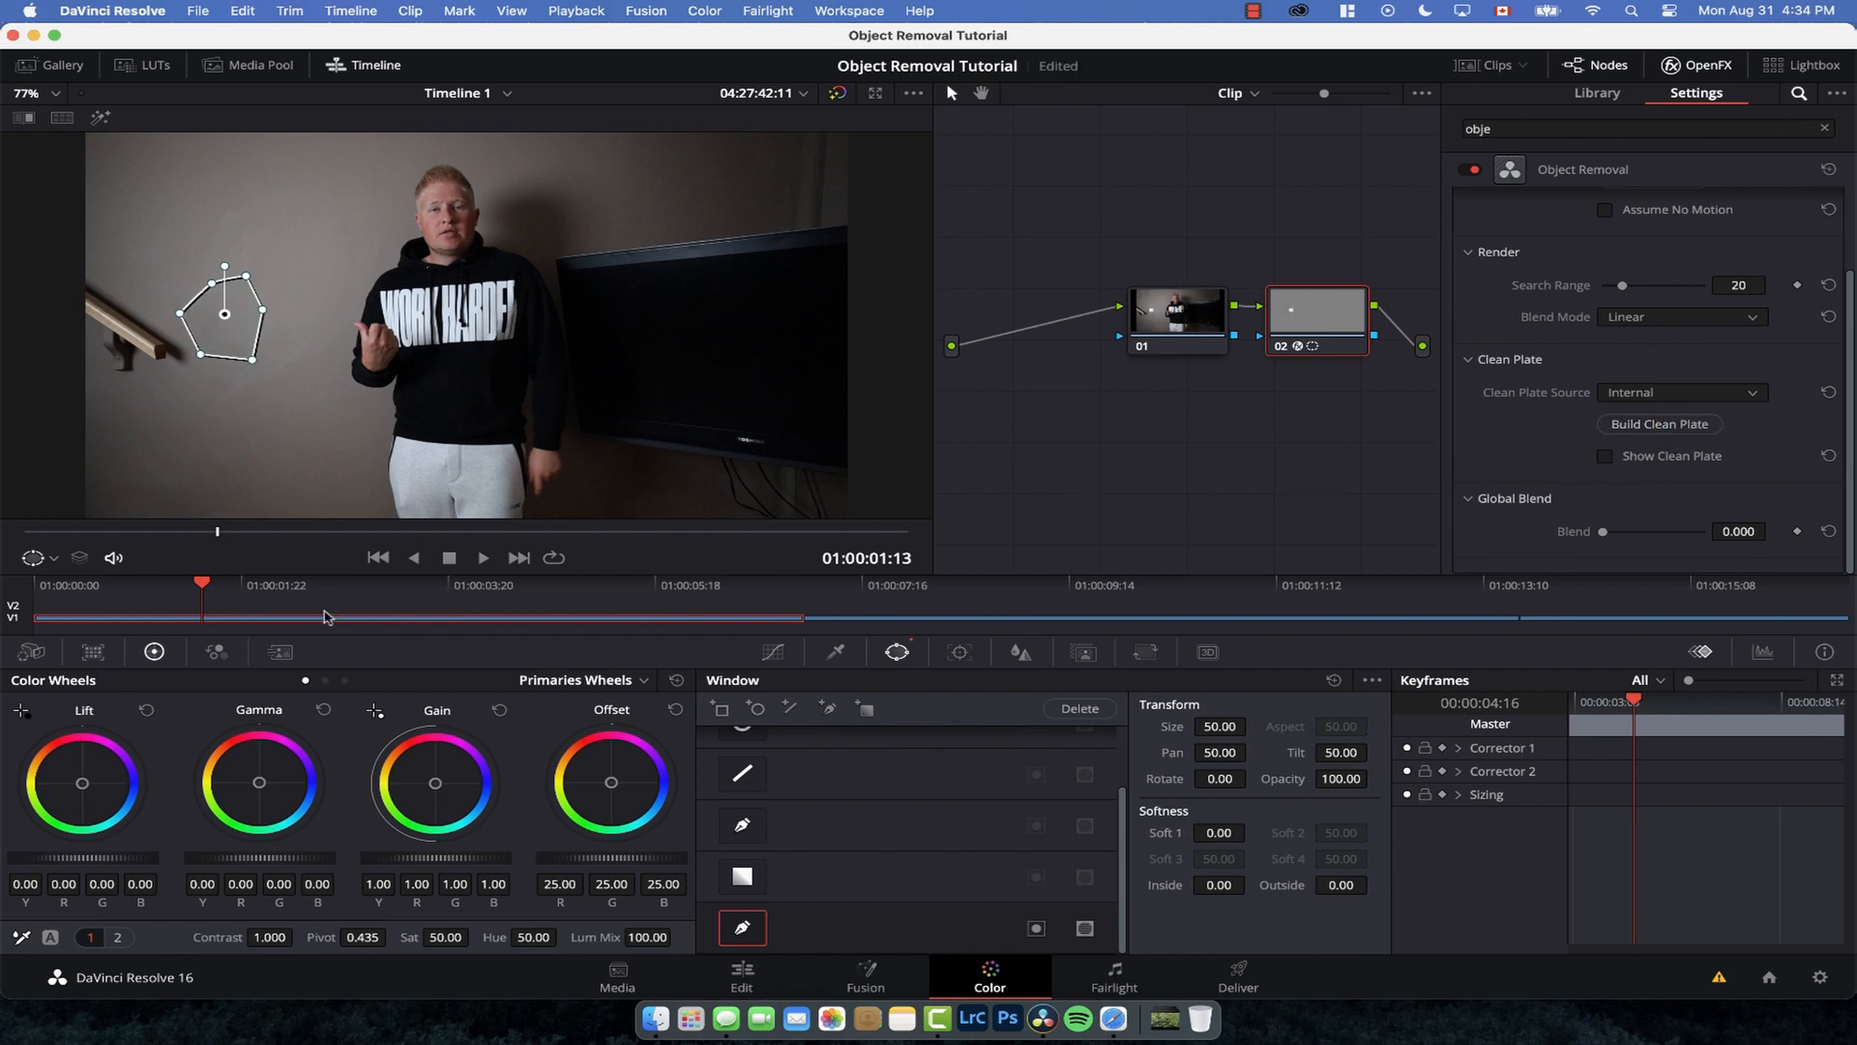
Step: Play and scrub the first clip with the window outline hidden to inspect the light switch removal
left_click(1194, 310)
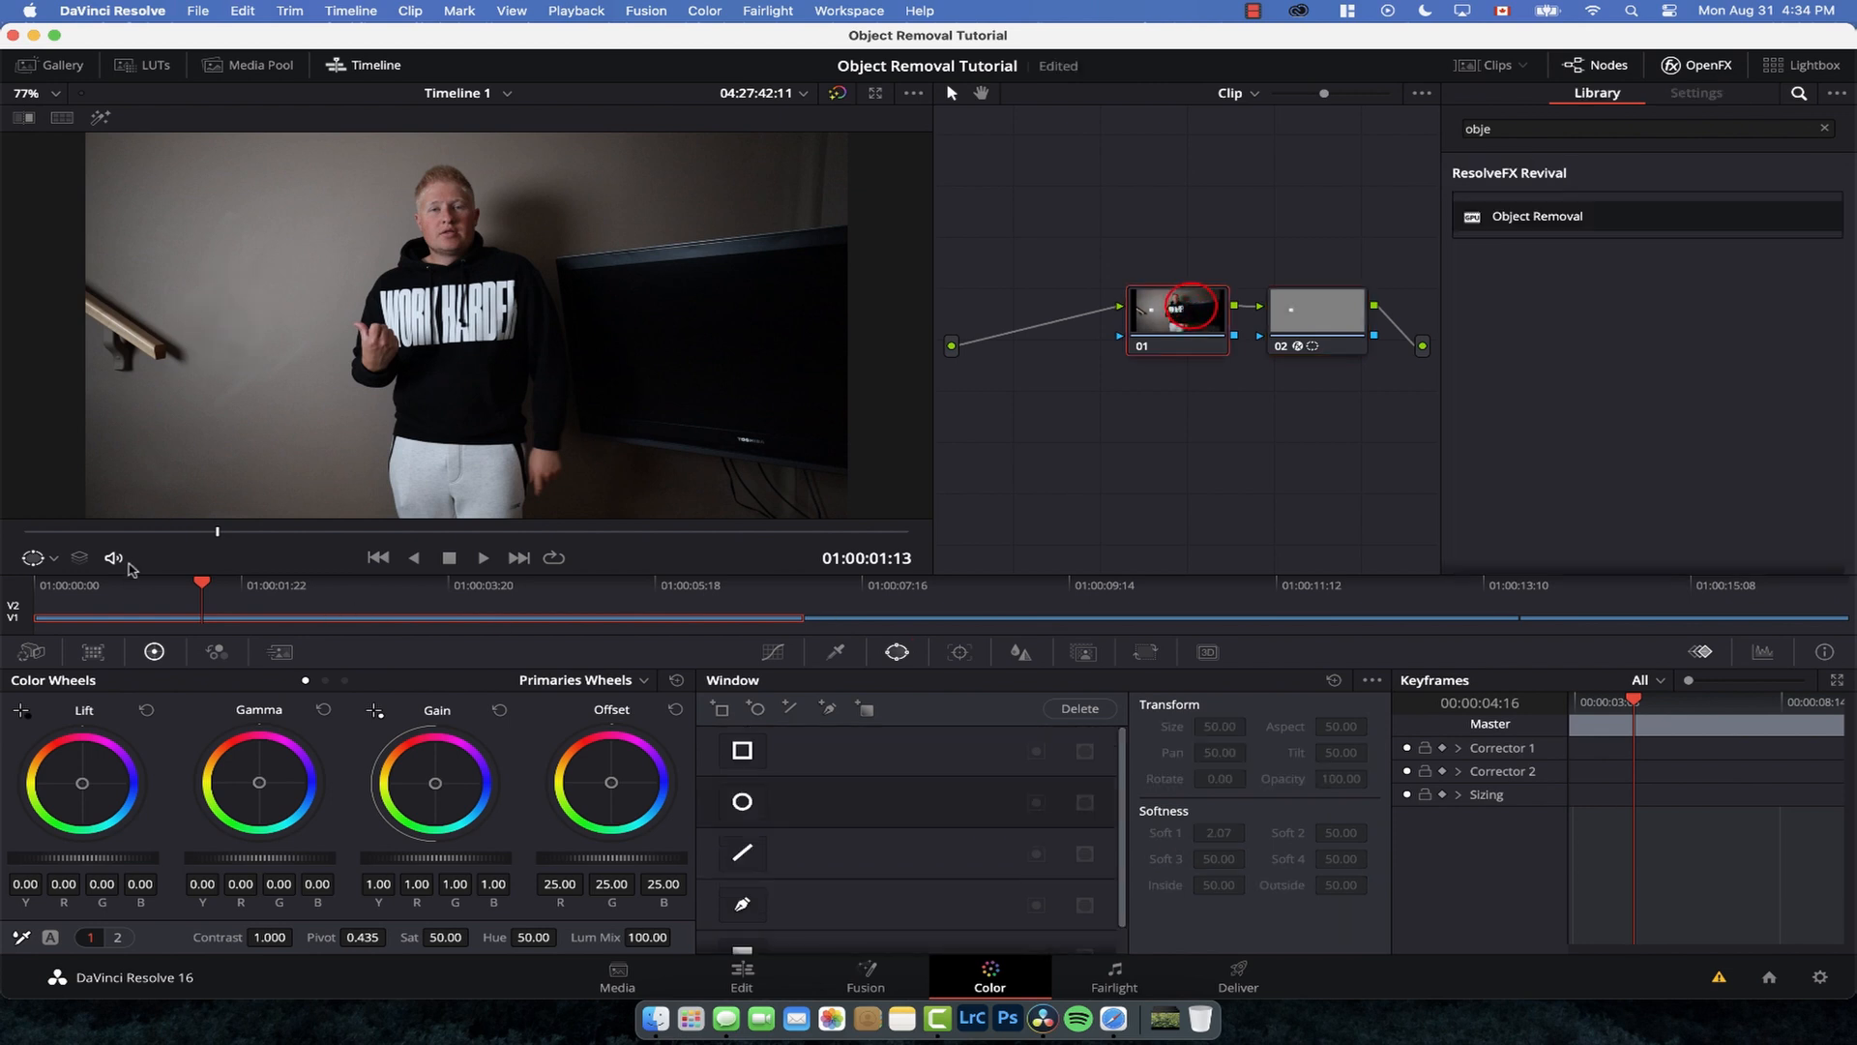
left_click(58, 592)
key("space")
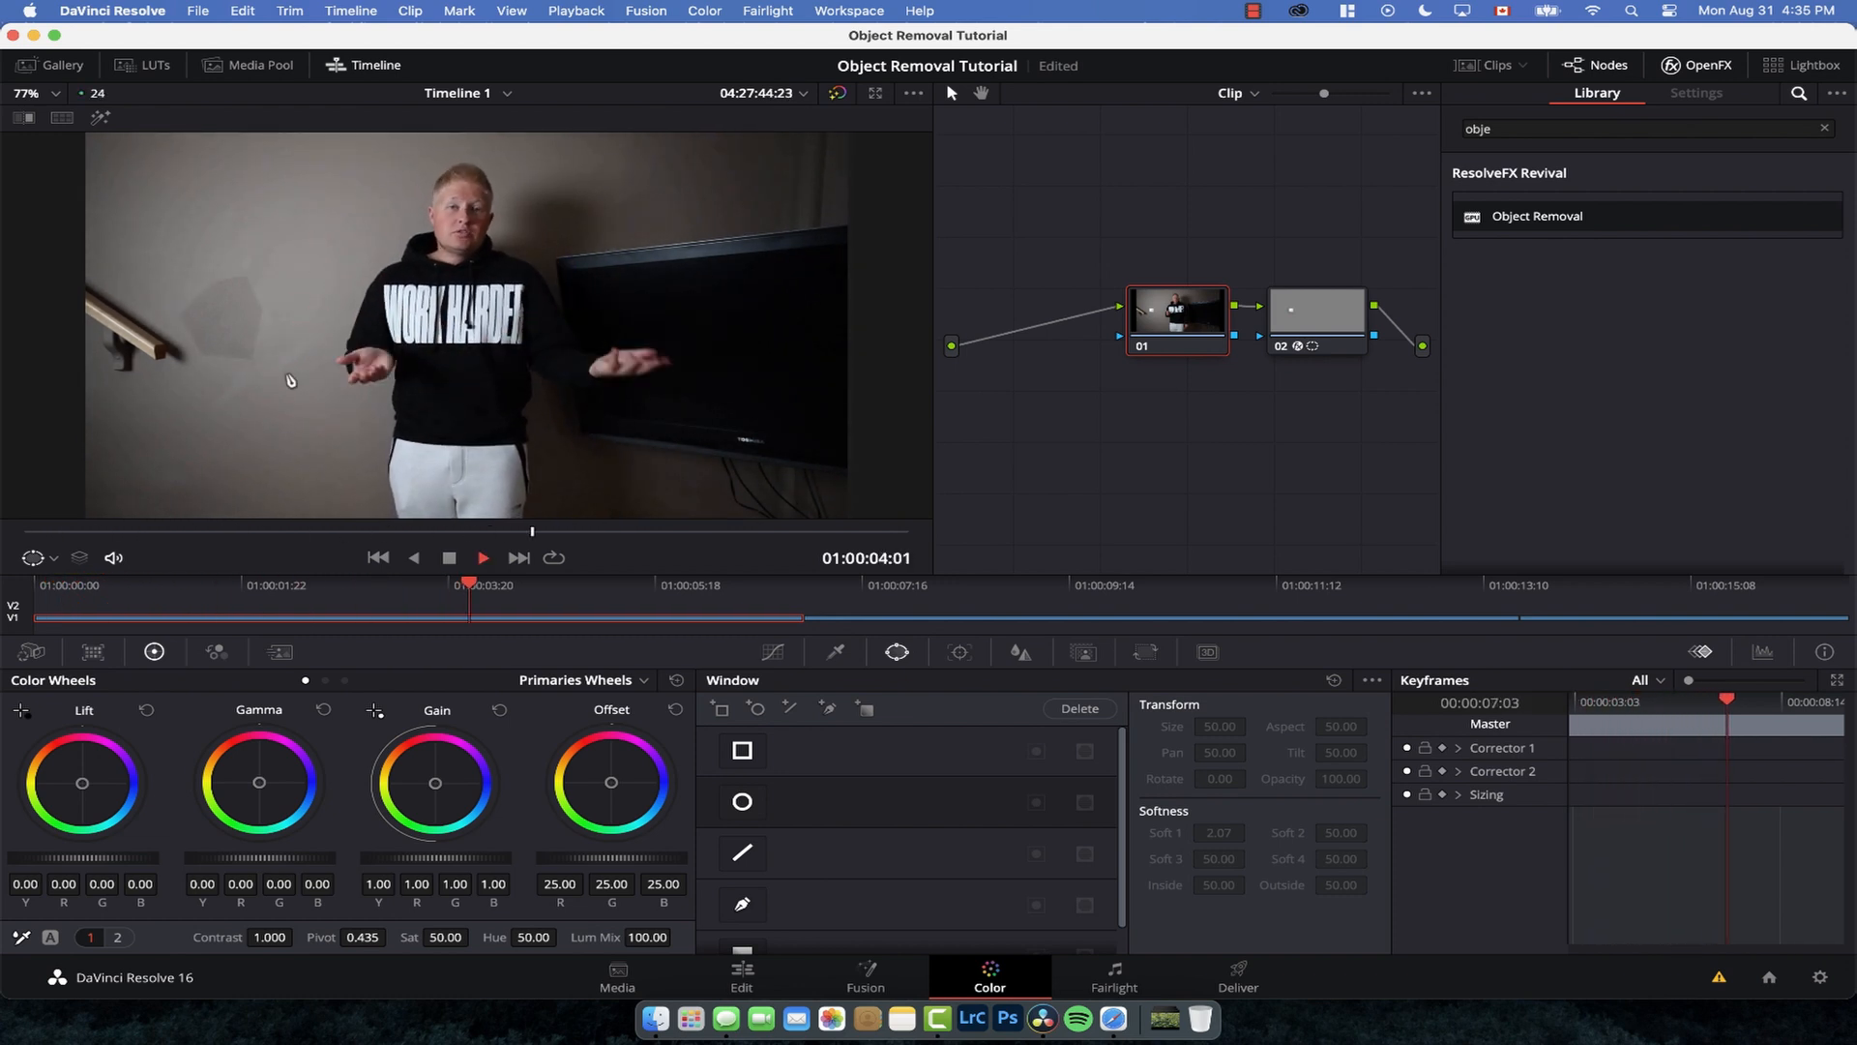
left_click_drag(232, 531, 489, 531)
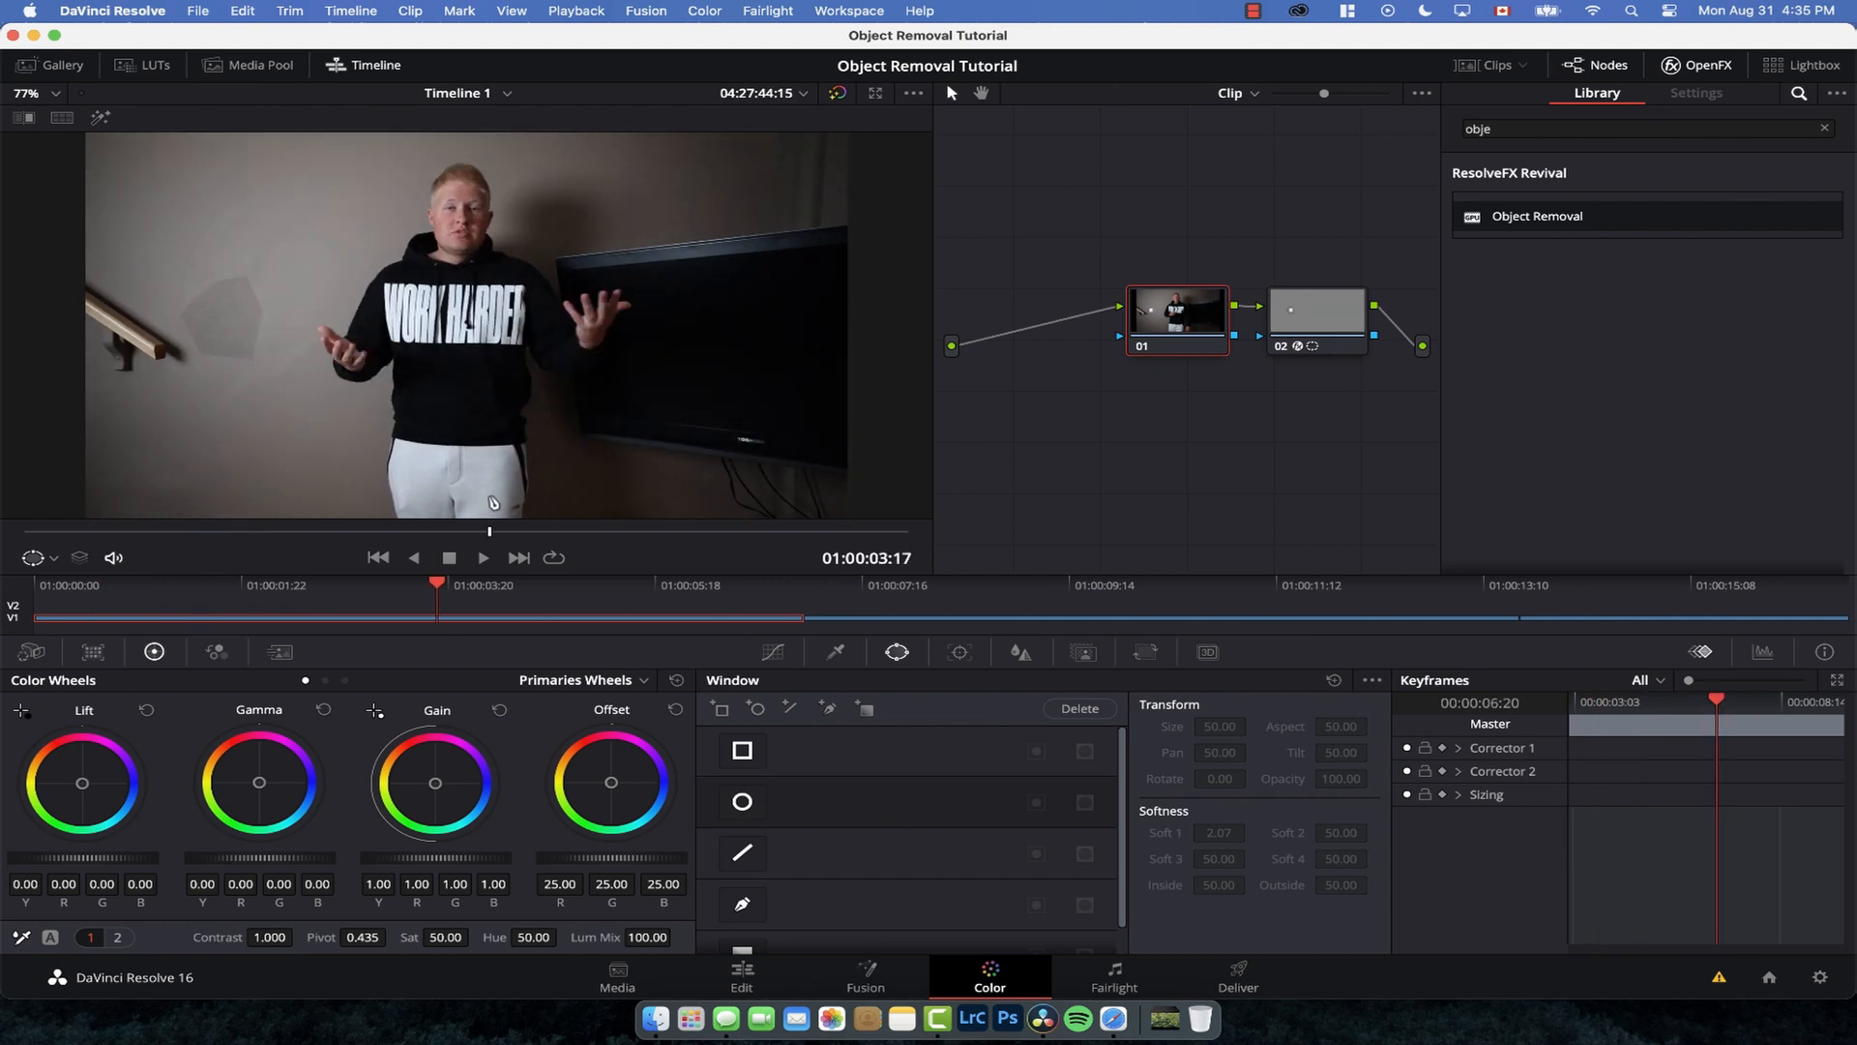
left_click(1320, 314)
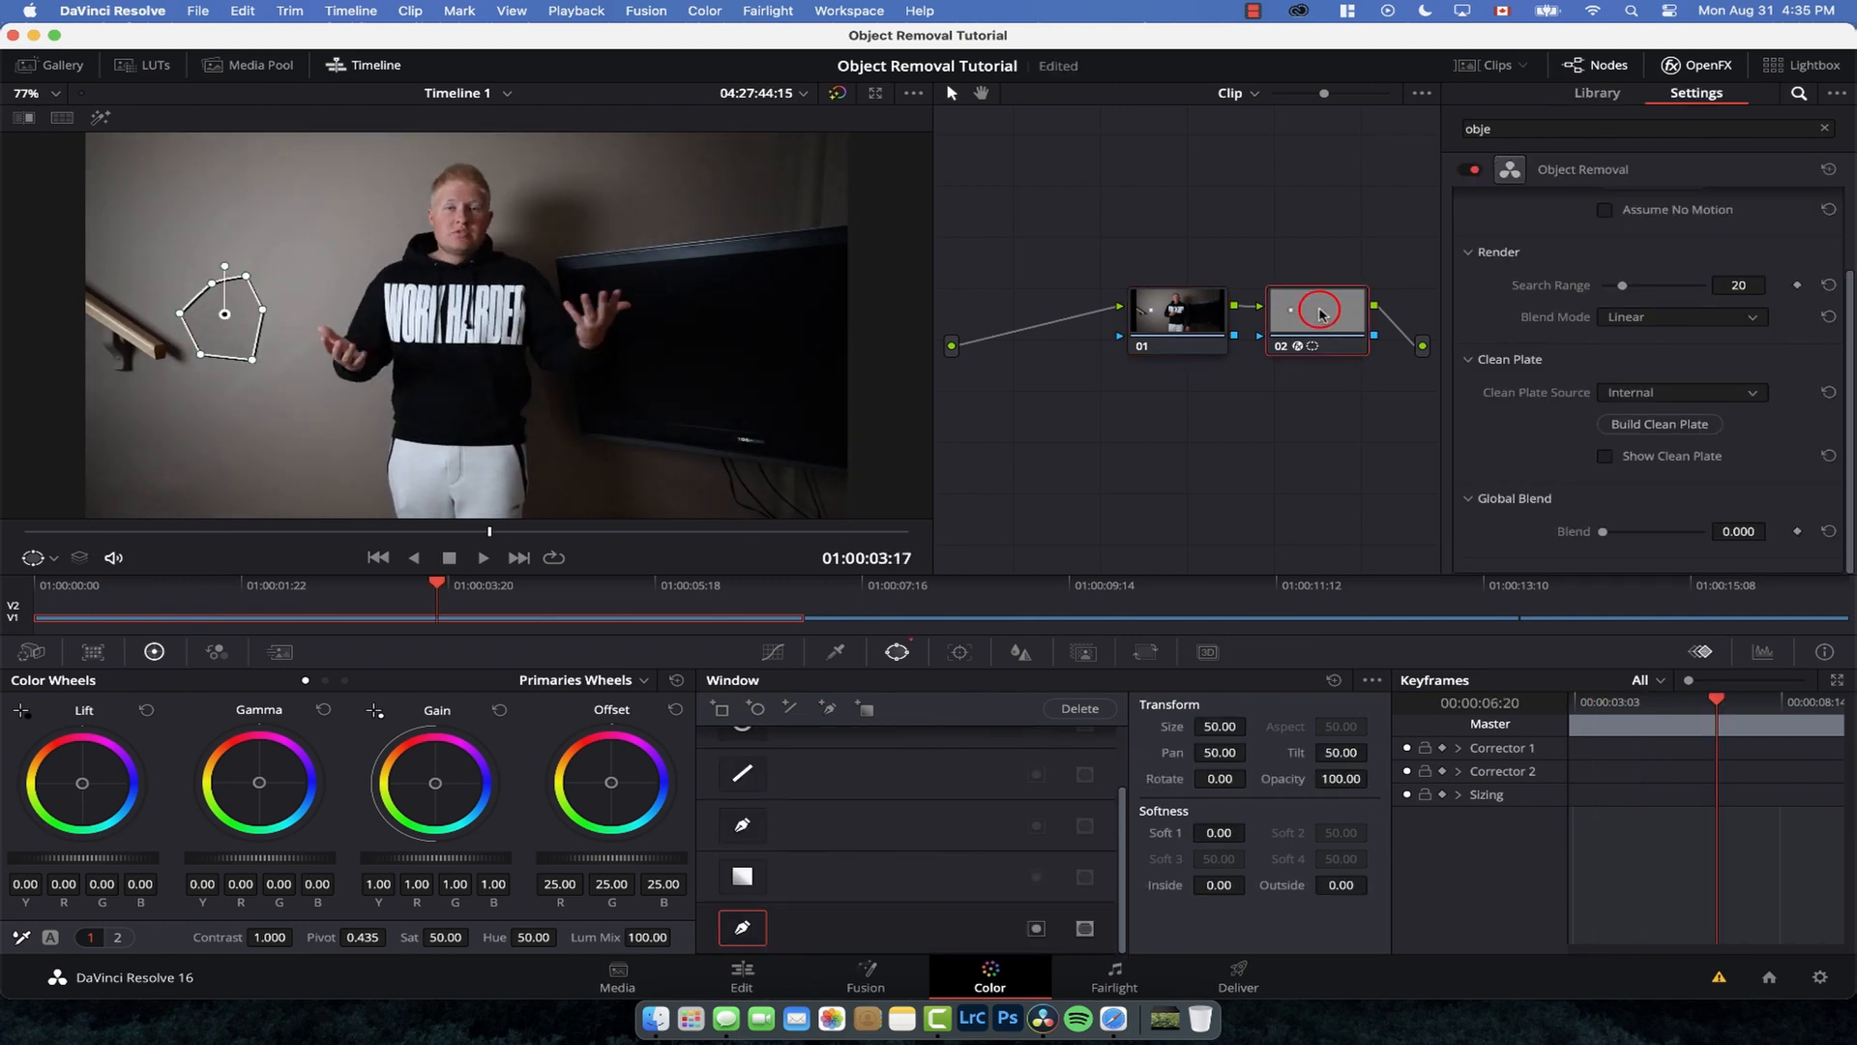
Step: Go to the start of the second clip and add a serial node after its first node
left_click(913, 620)
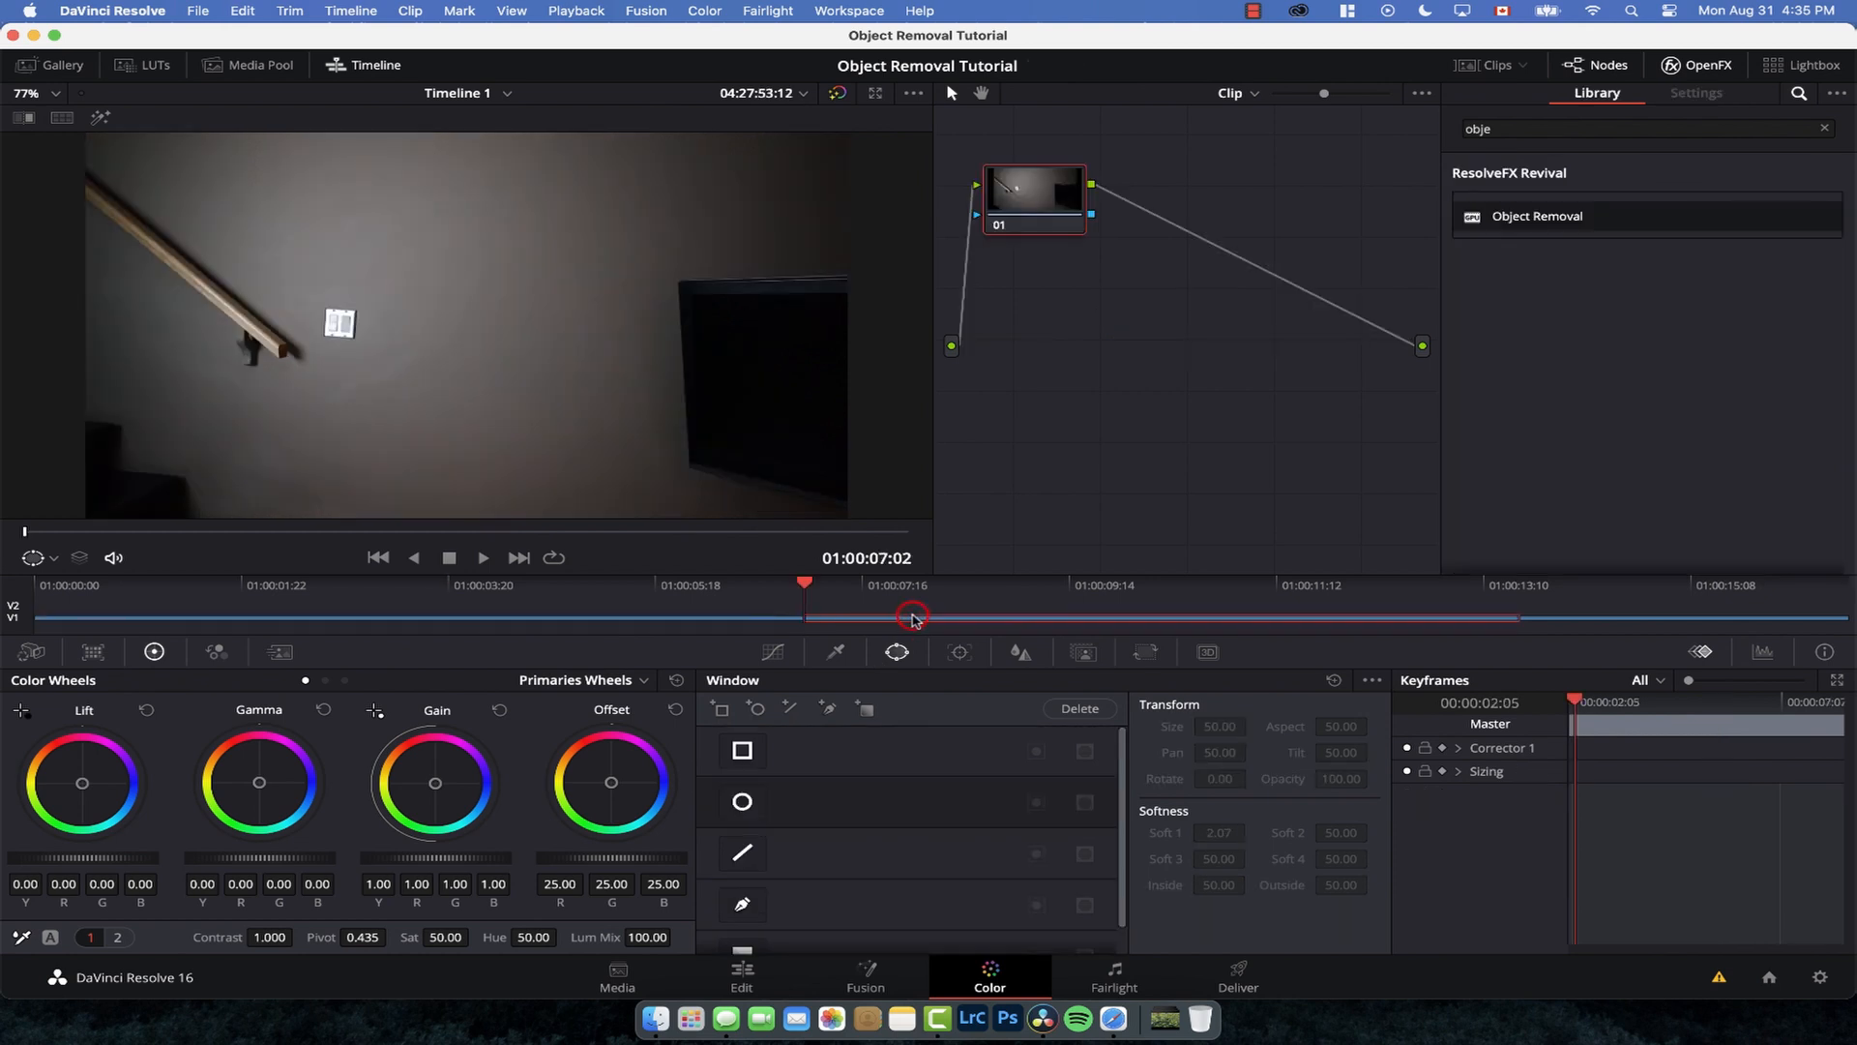
left_click_drag(236, 534, 30, 531)
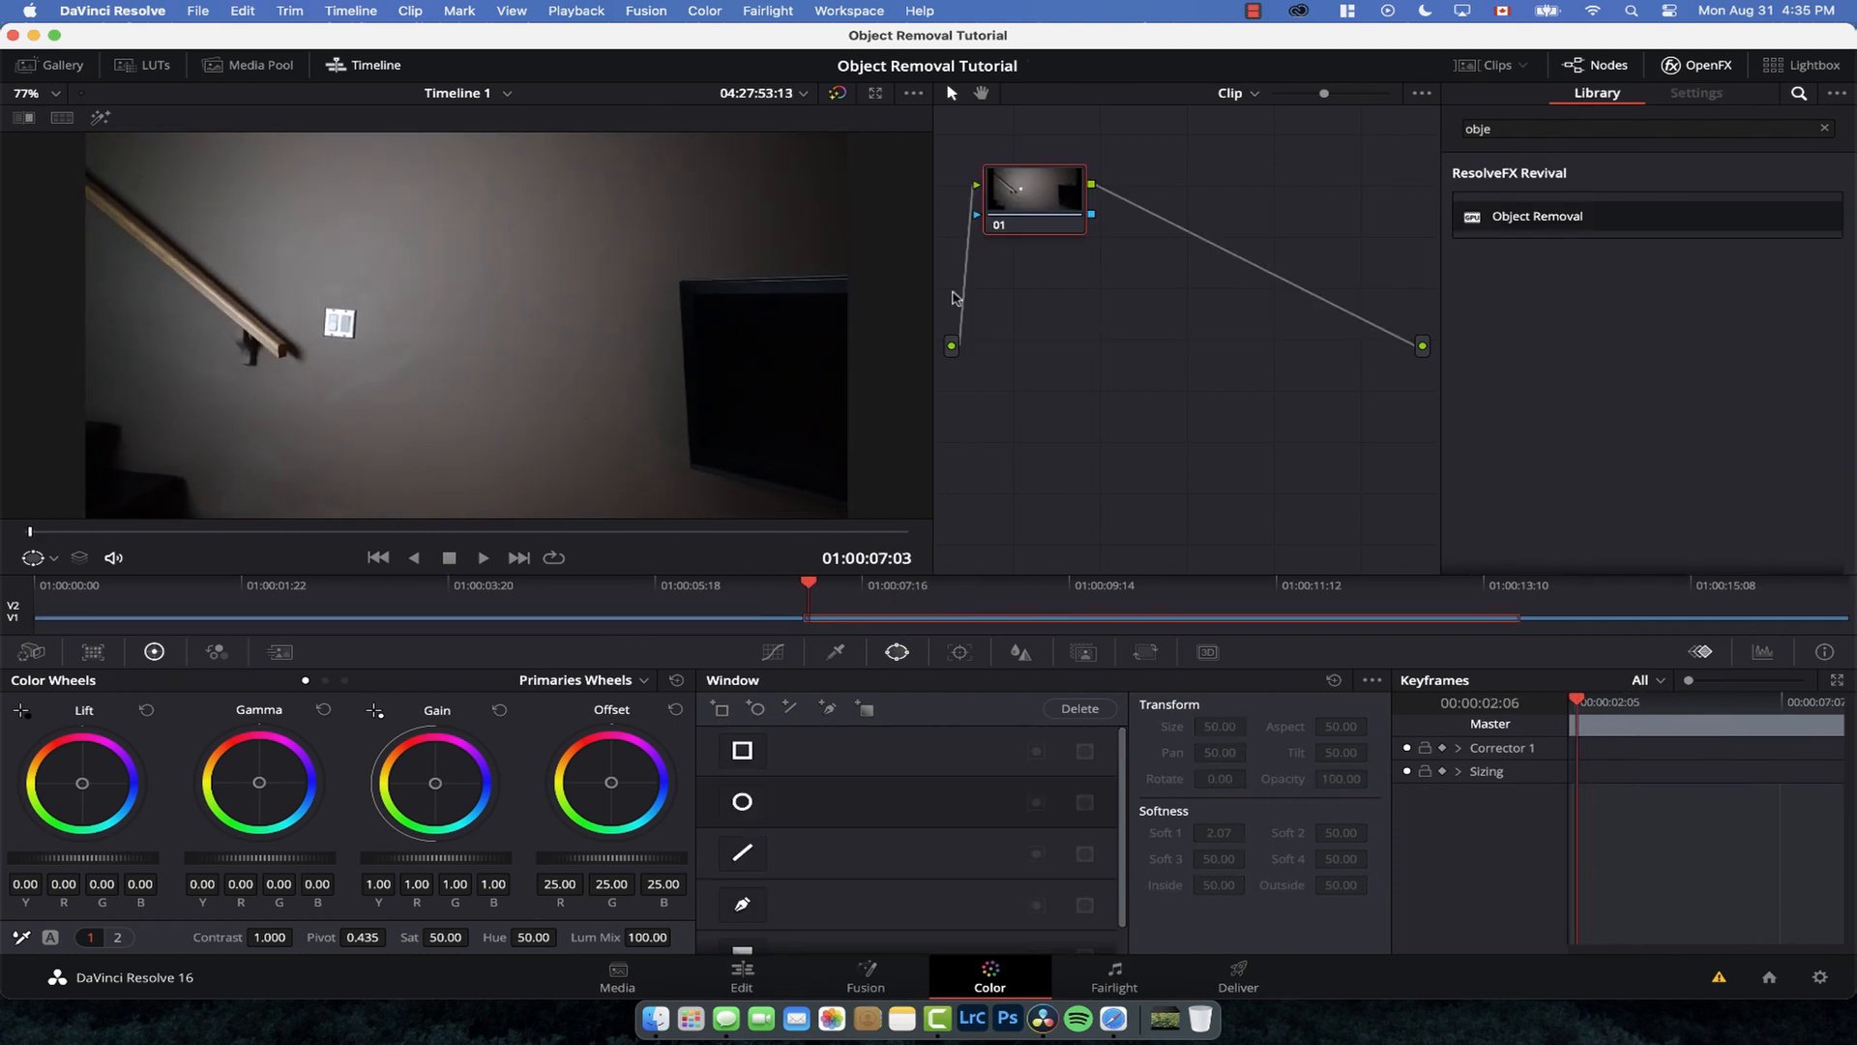
key("alt+s")
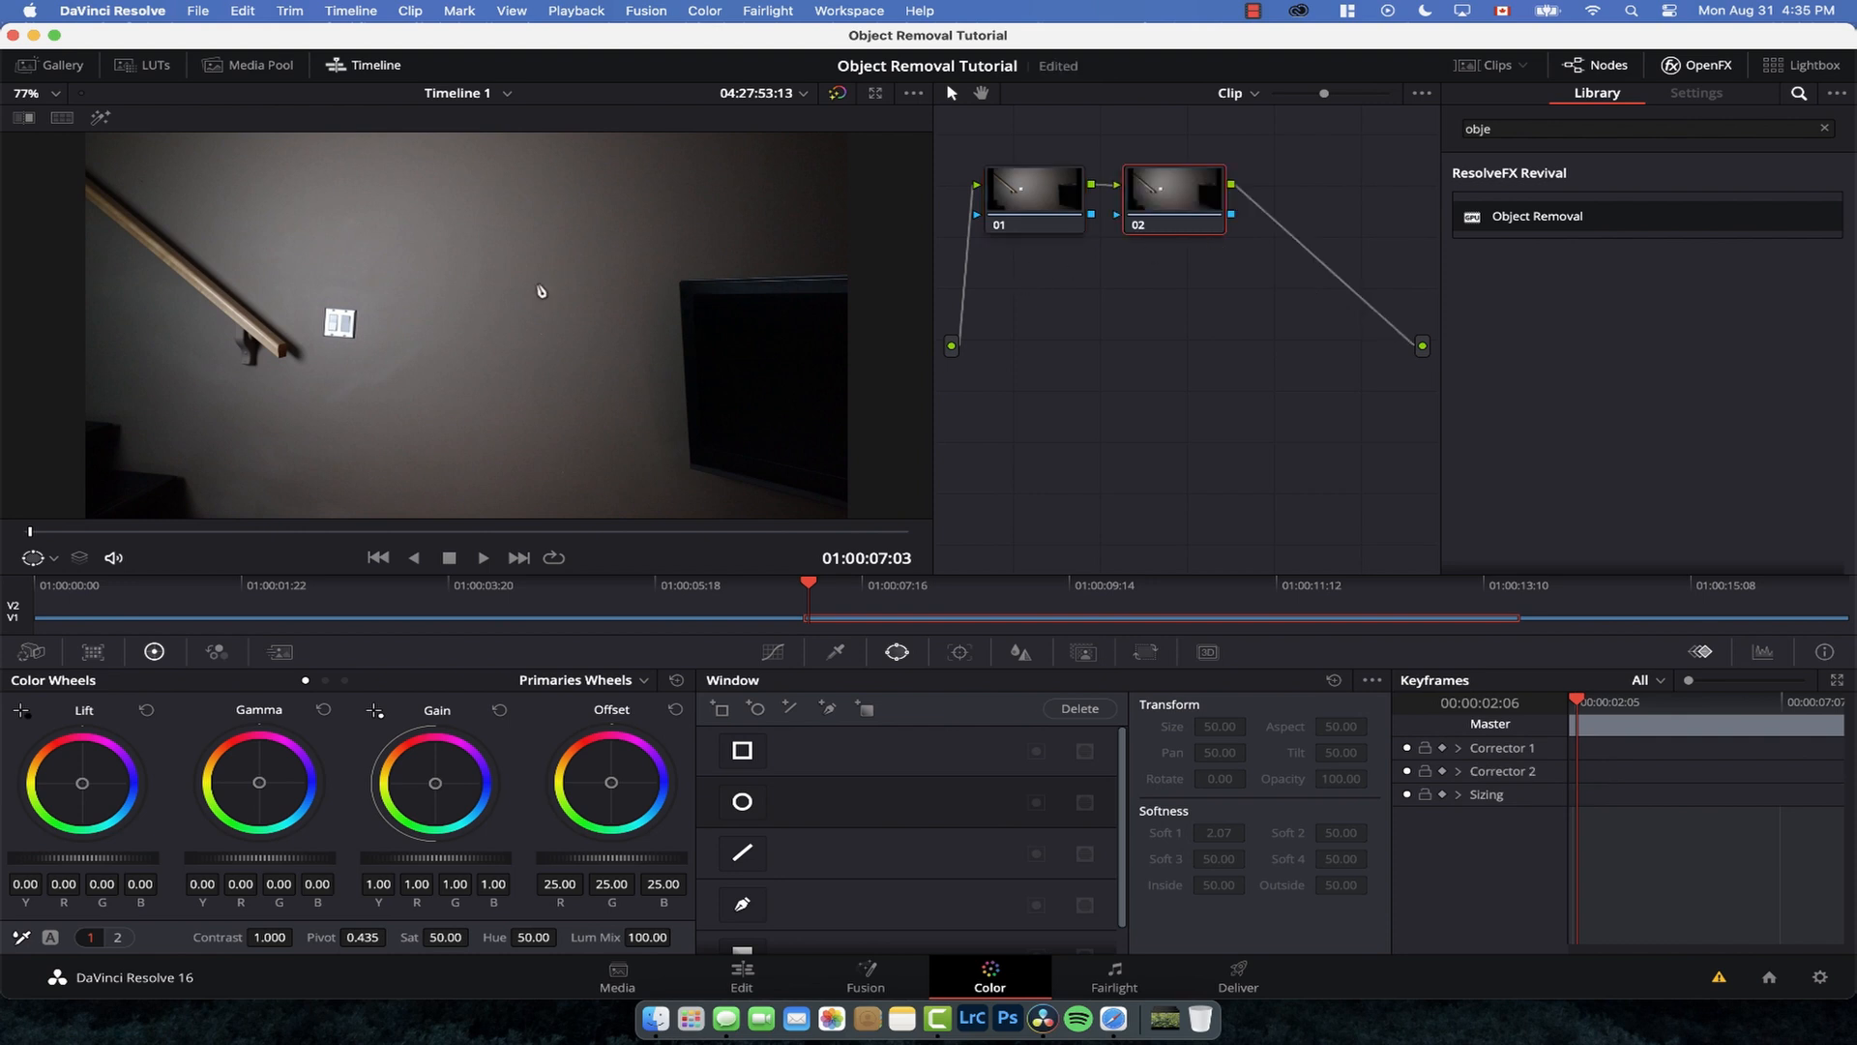
Step: Draw a closed curve window around the light switch at the start of the second clip
left_click(830, 707)
left_click(304, 295)
left_click(309, 321)
left_click(314, 347)
left_click(366, 355)
left_click(391, 324)
left_click(389, 293)
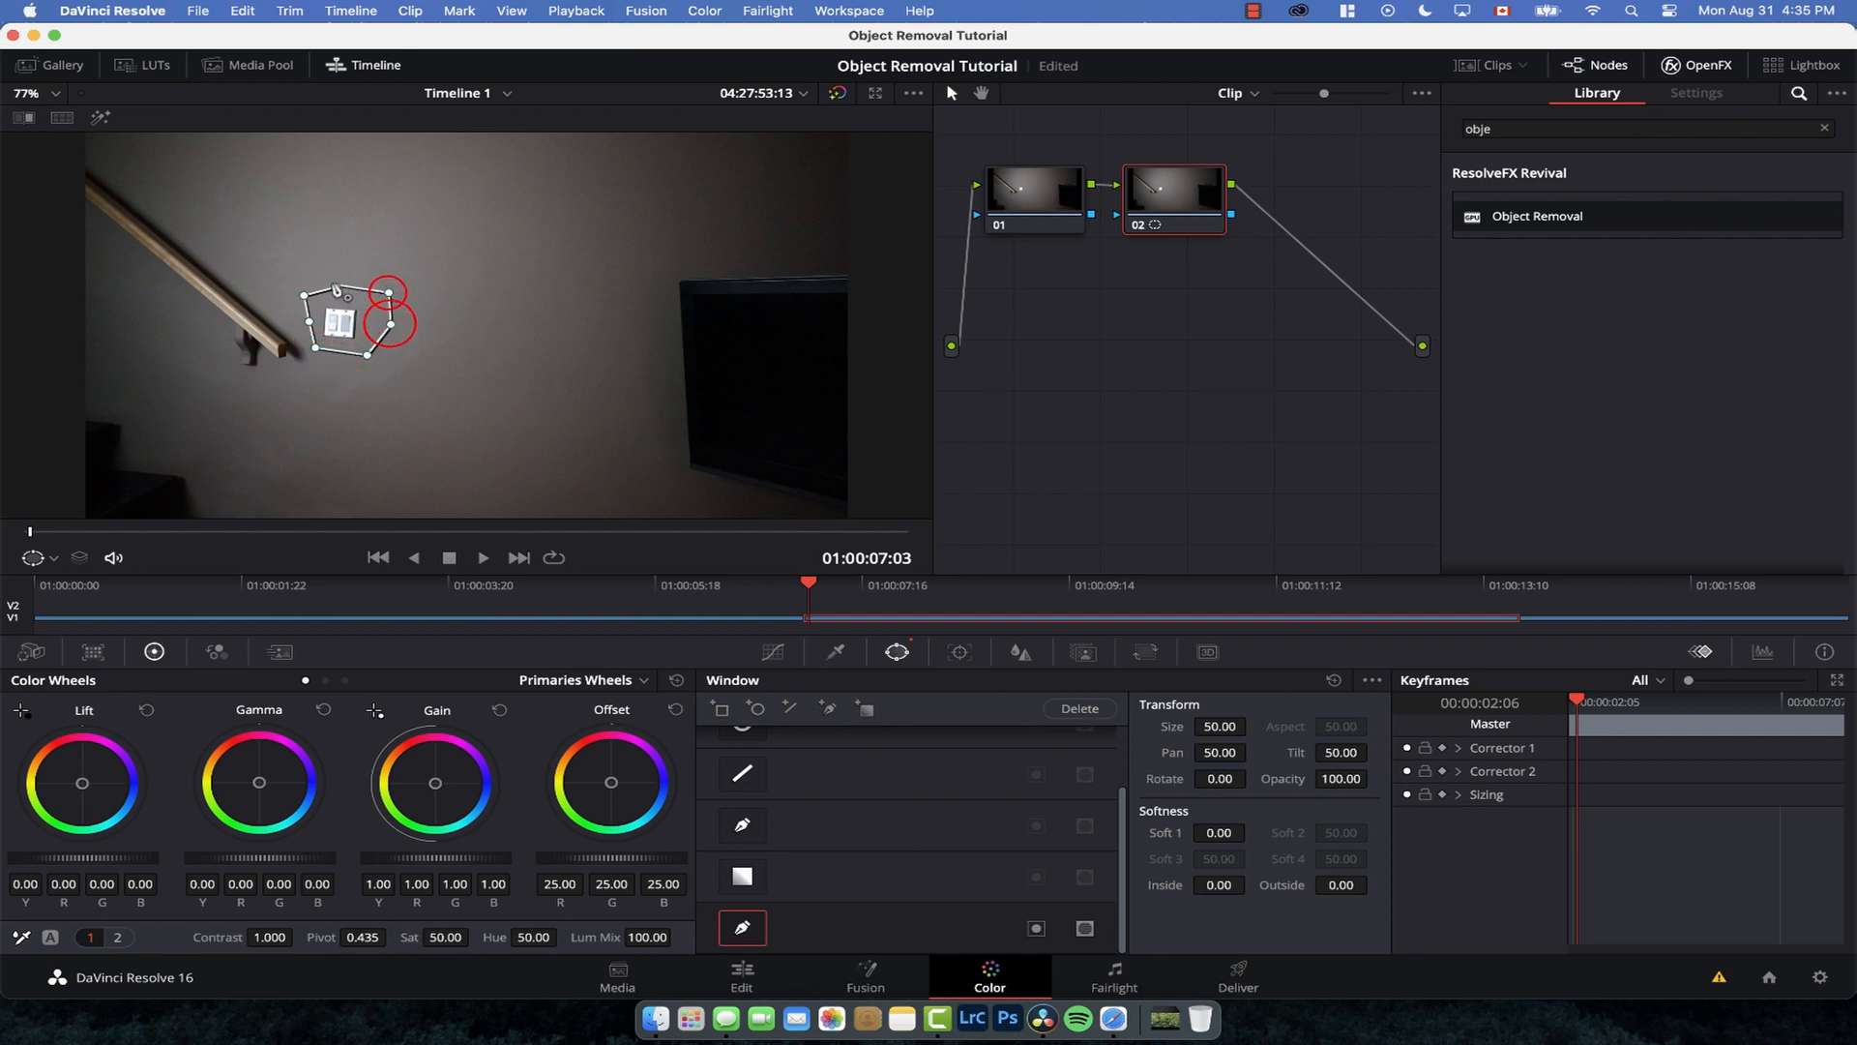
left_click(336, 288)
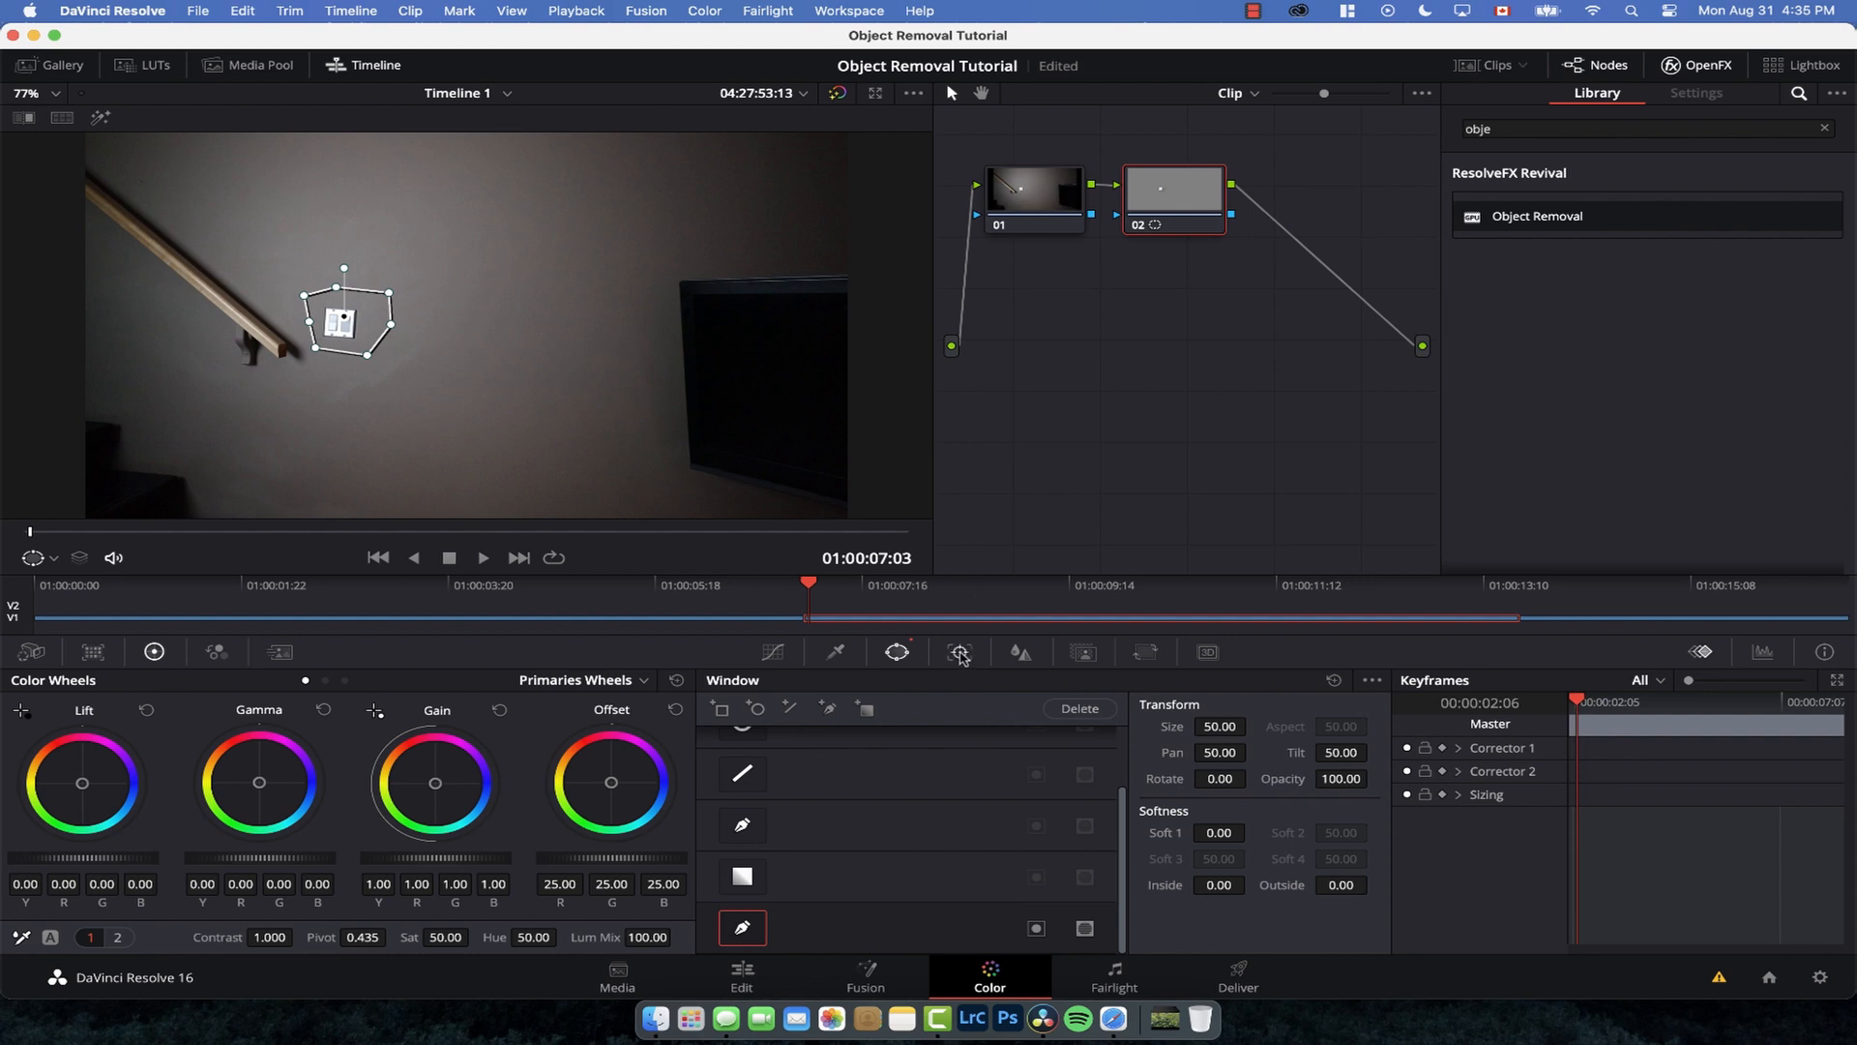
Step: Track the light switch window forward through the second clip and return the playhead to the clip's start
left_click(960, 654)
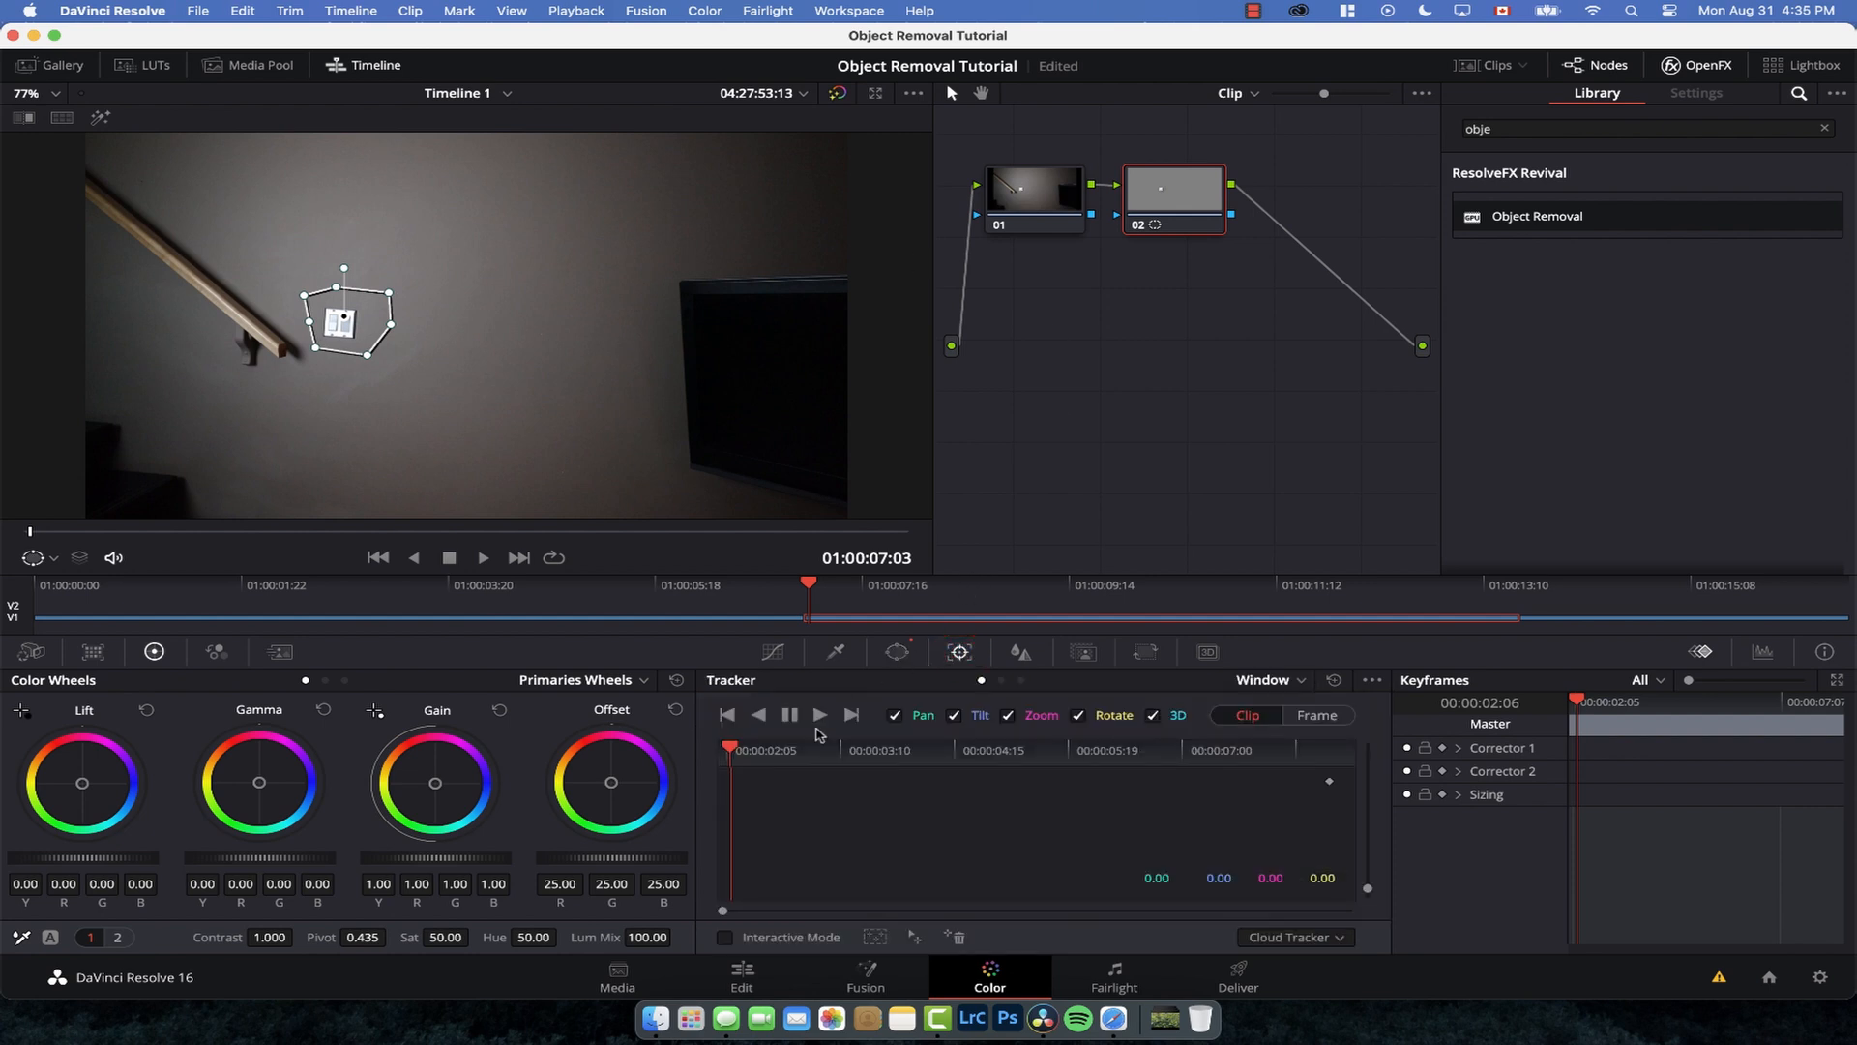
left_click(818, 718)
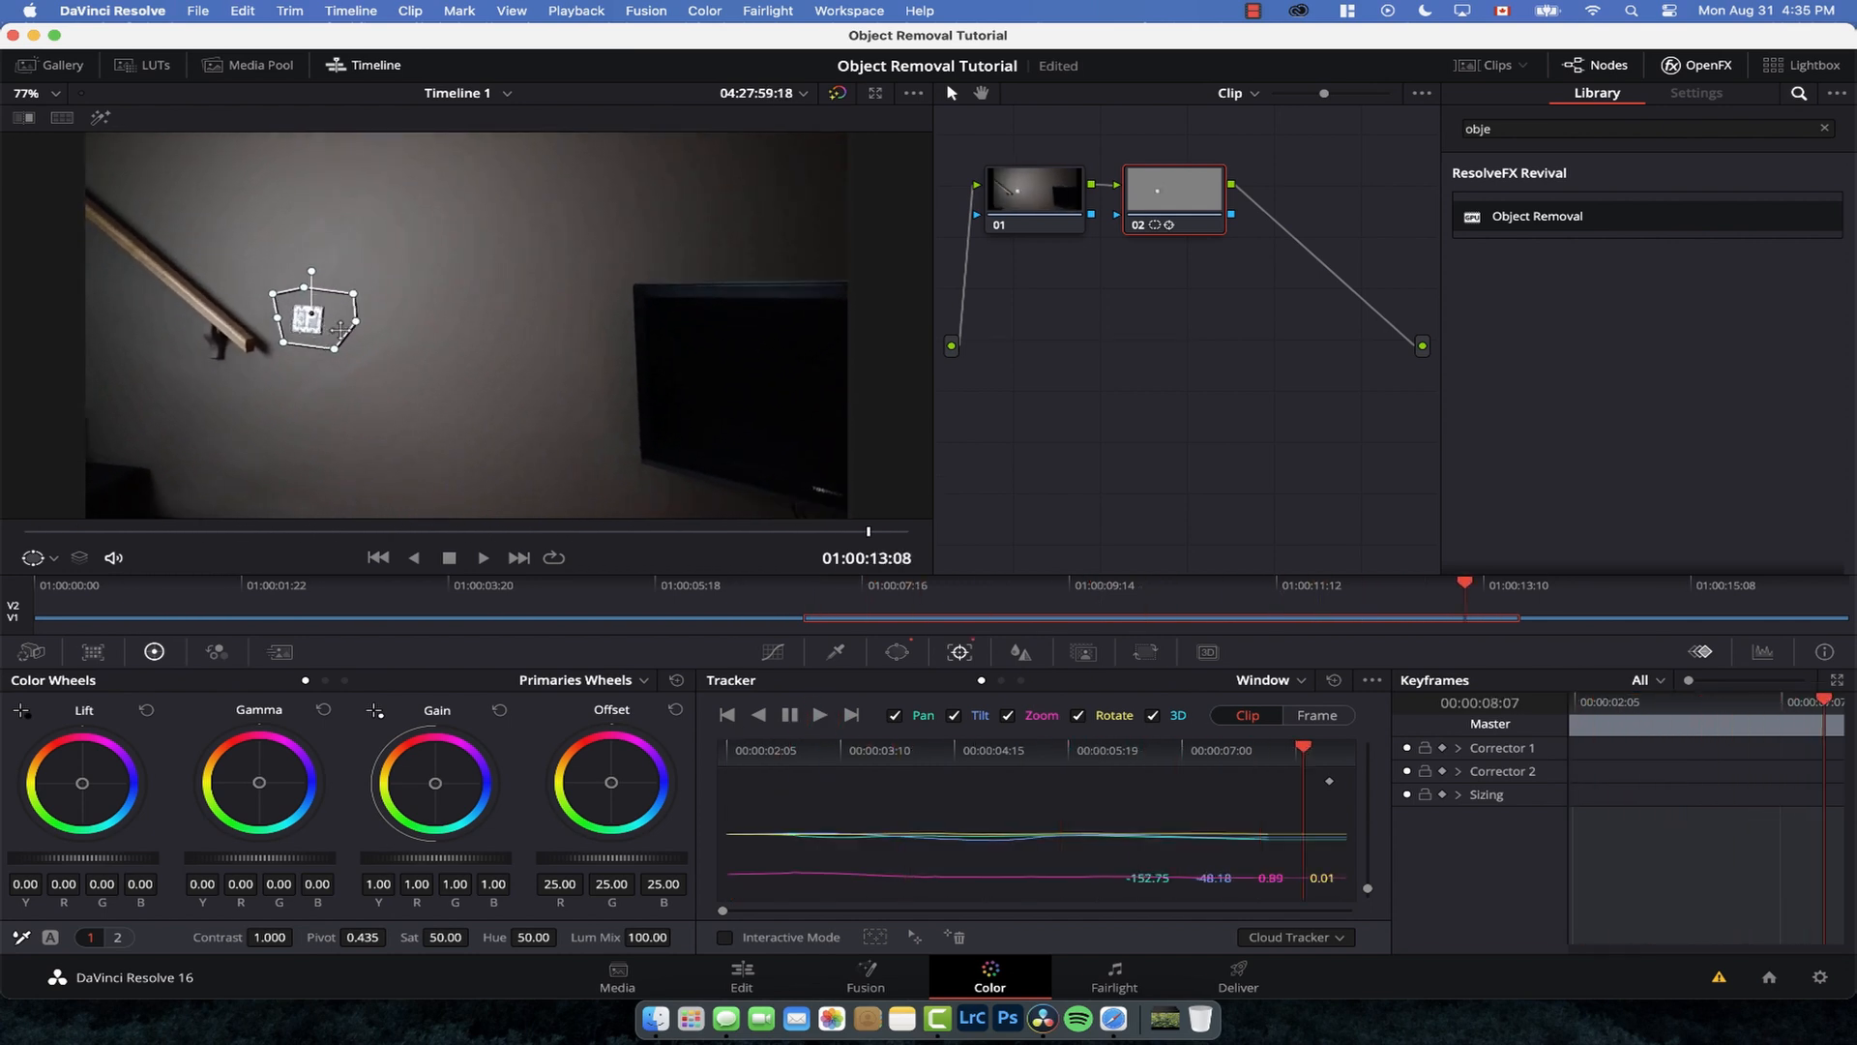
left_click_drag(491, 538, 29, 544)
Step: Apply Object Removal to the tracked node, analysing the scene and building its clean plate
left_click_drag(1540, 221, 1160, 214)
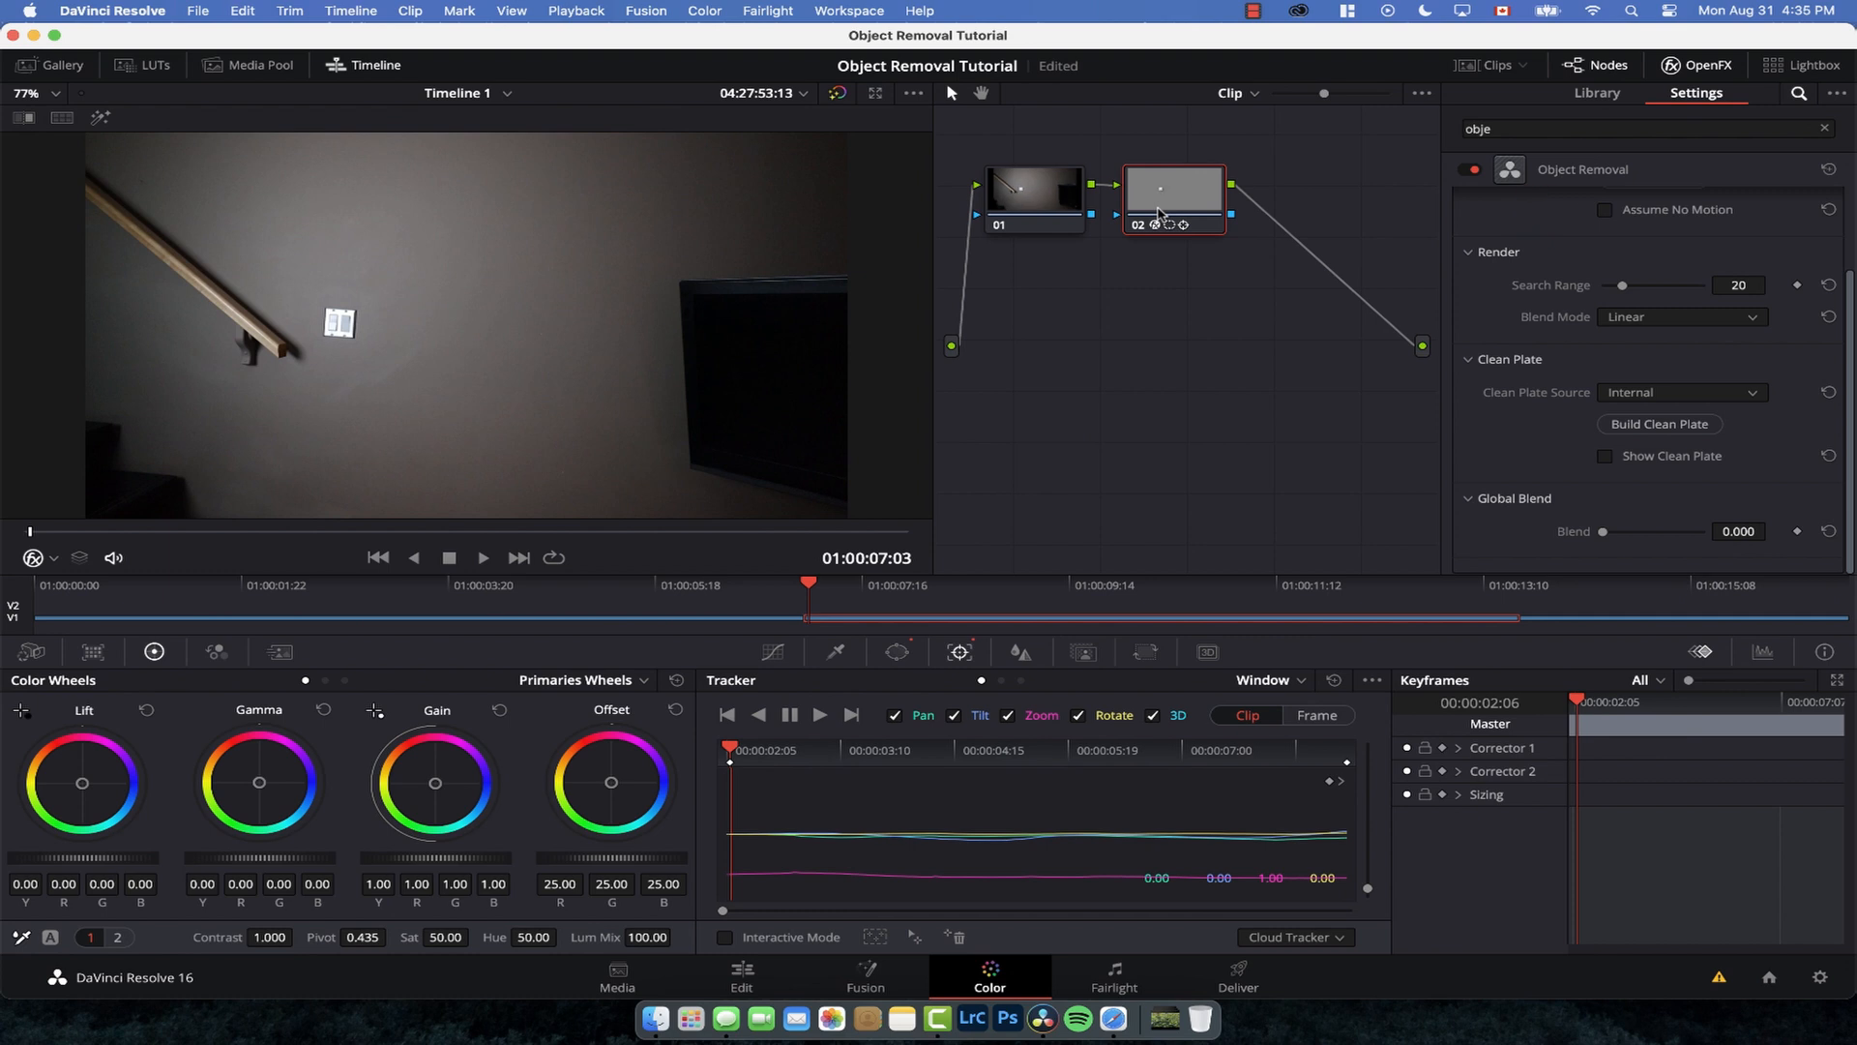
scroll(1635, 395, "up", 3)
left_click(1642, 285)
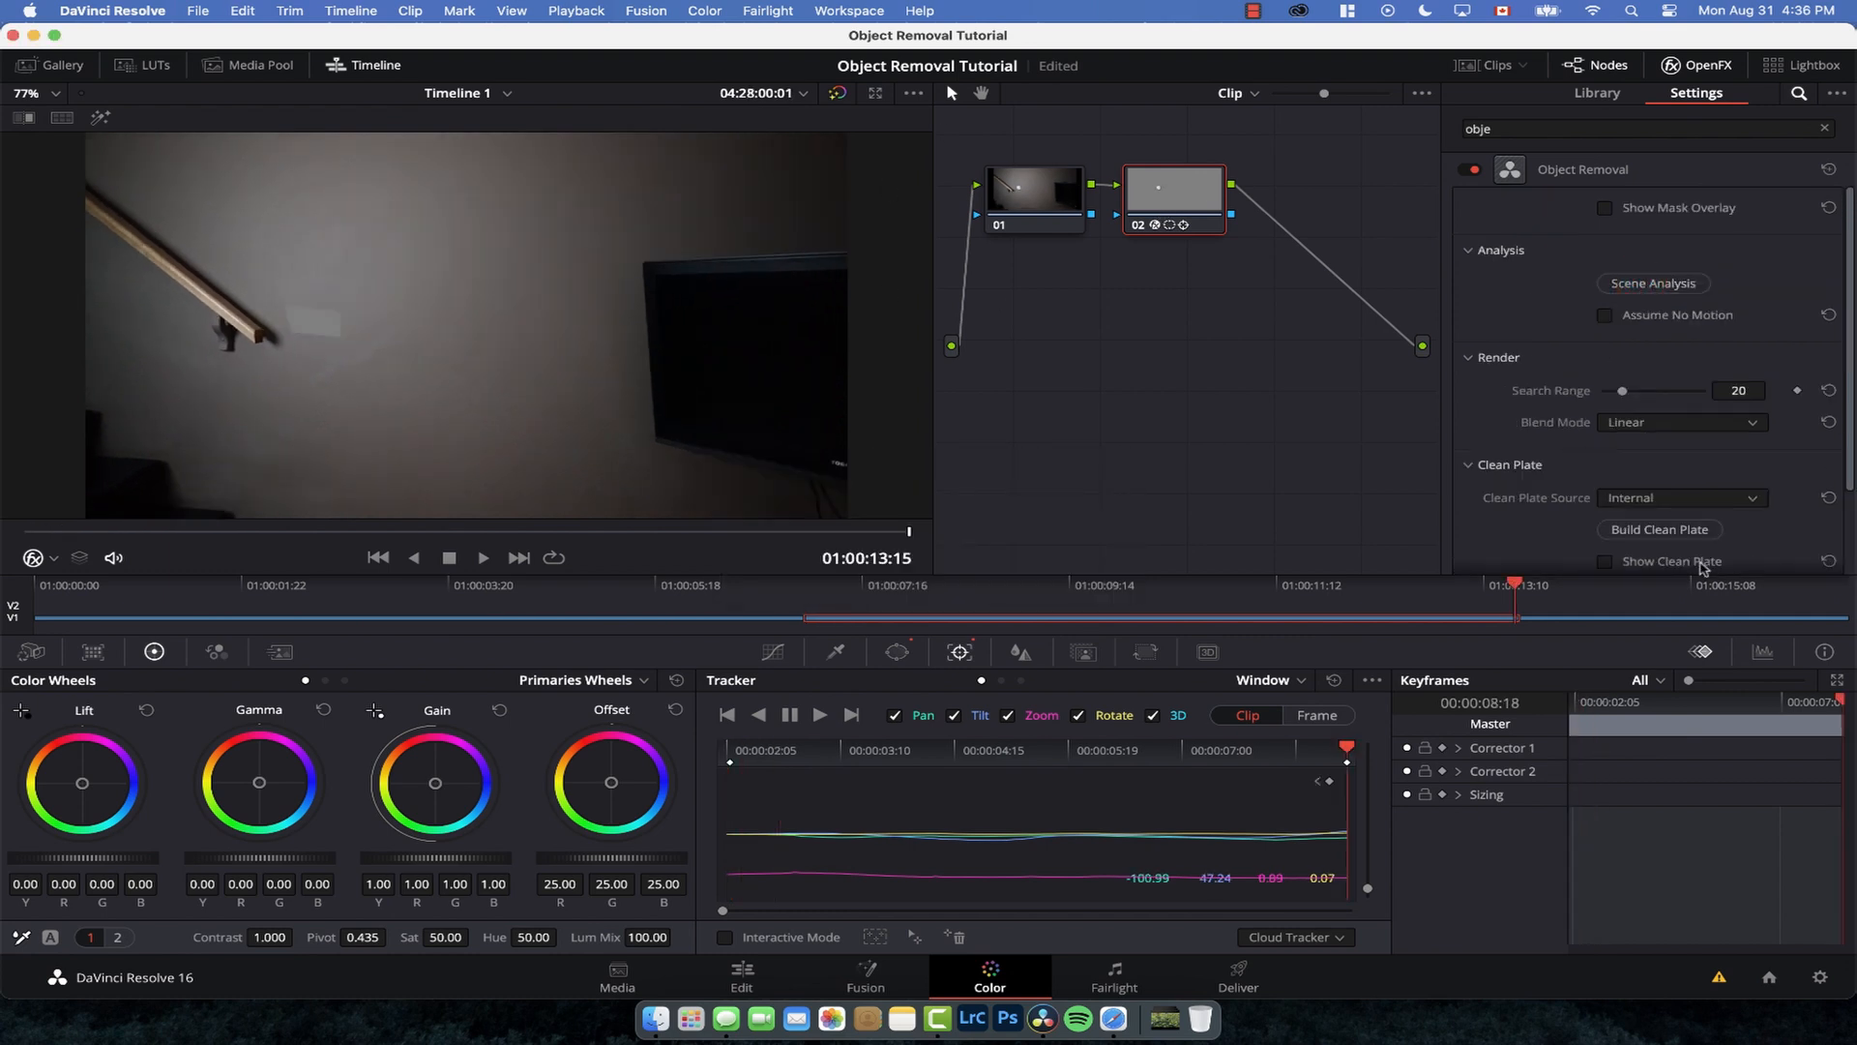
left_click(1654, 537)
Step: Play and scrub the second clip to inspect the wall area where the light switch was removed
left_click(810, 586)
key("space")
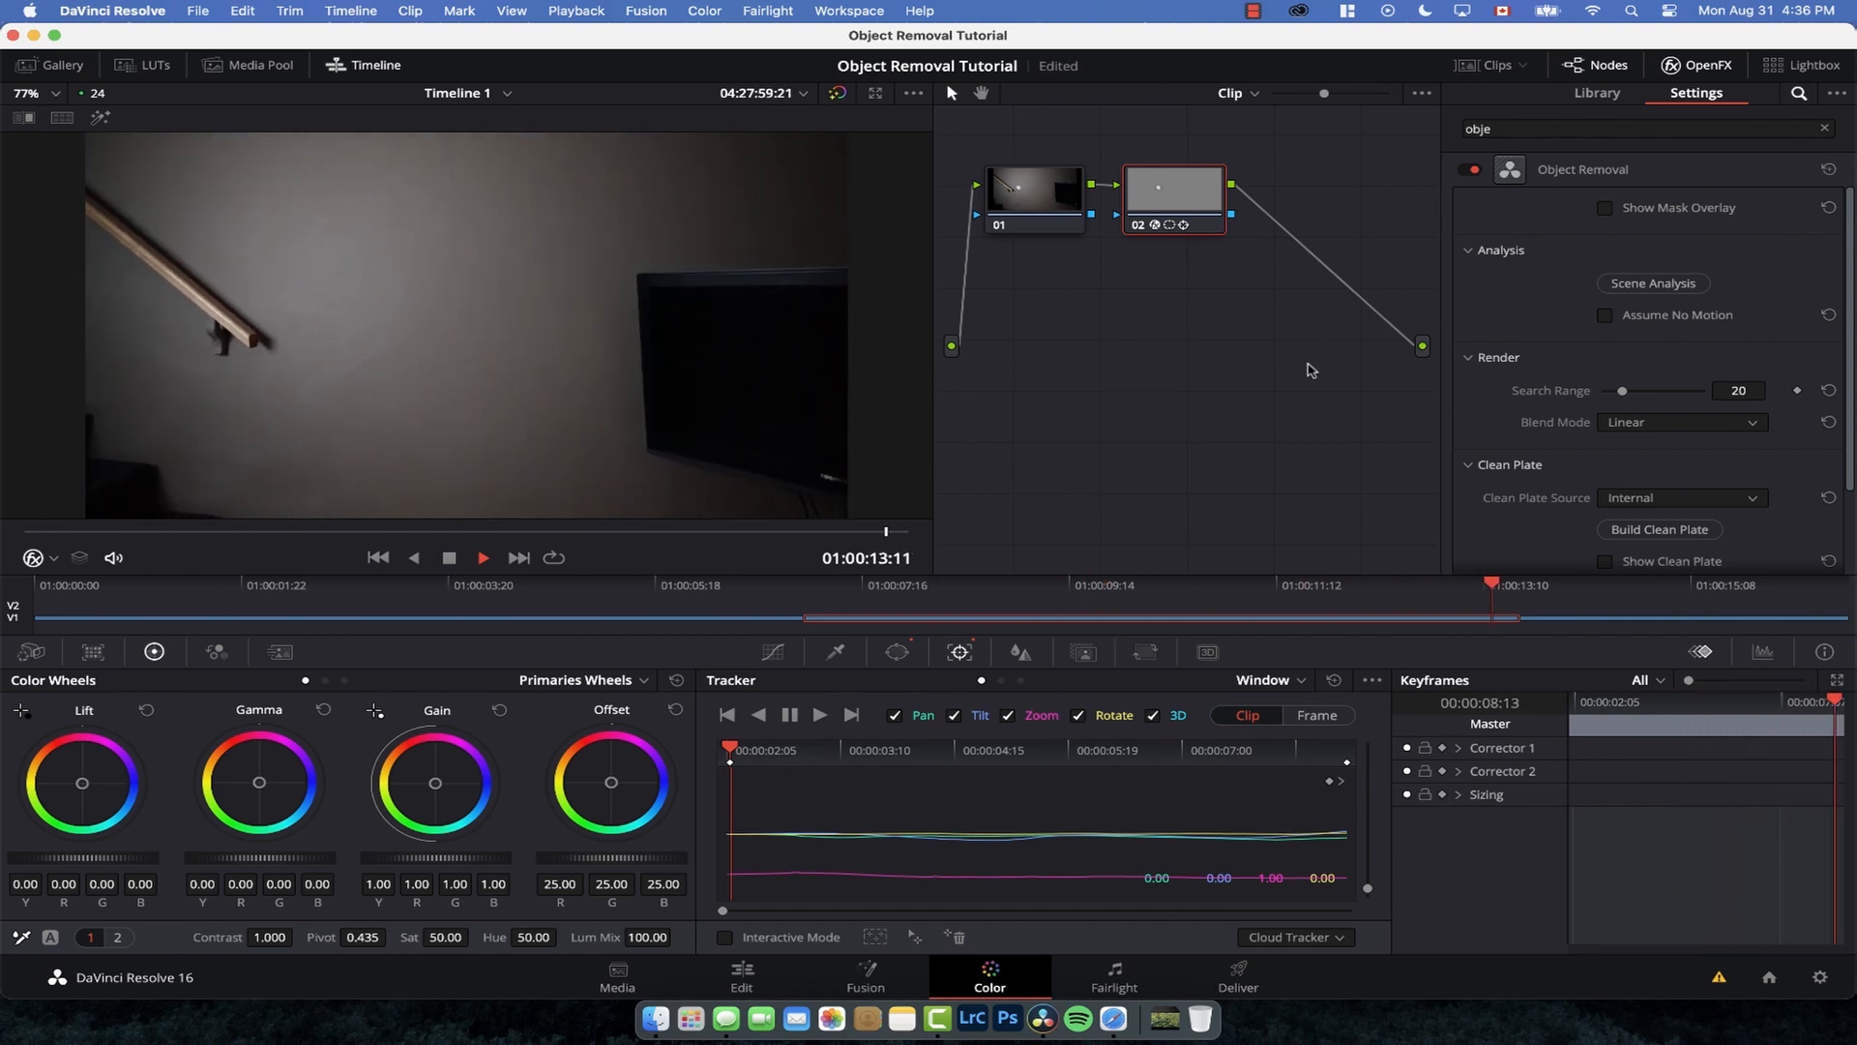
key("space")
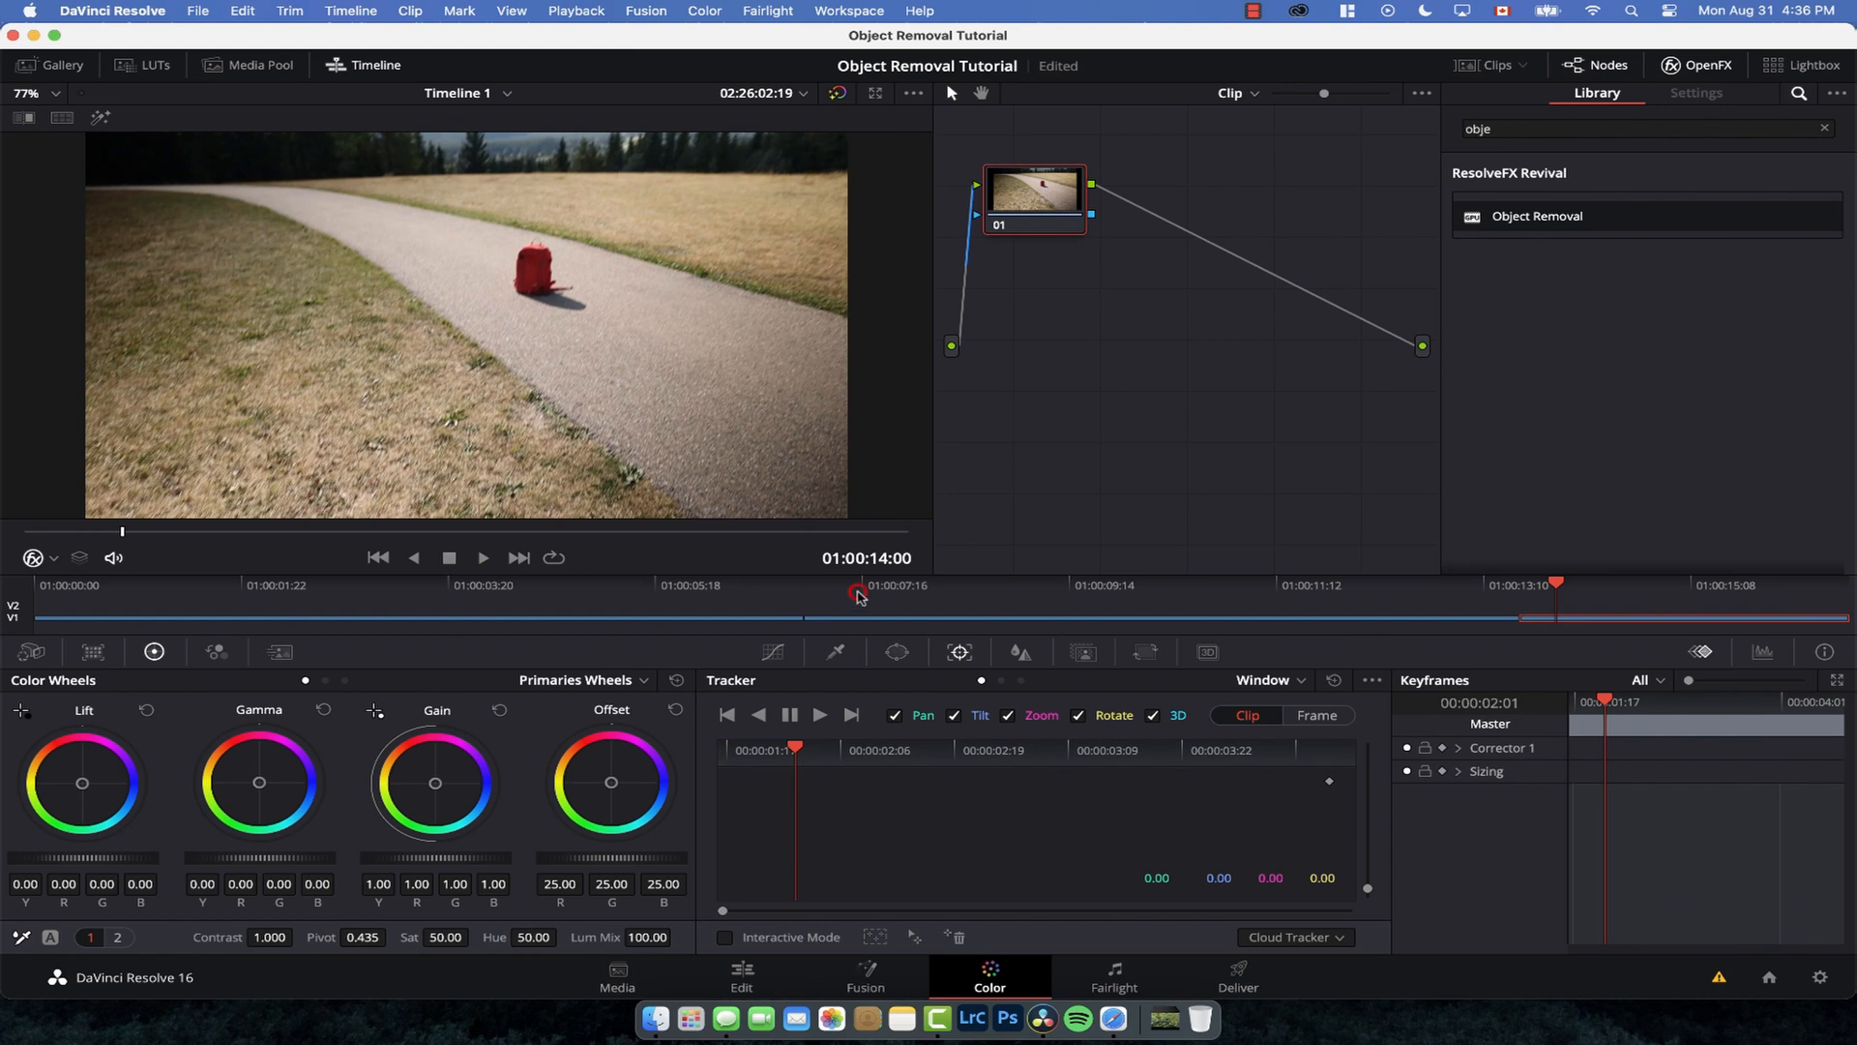
left_click(860, 594)
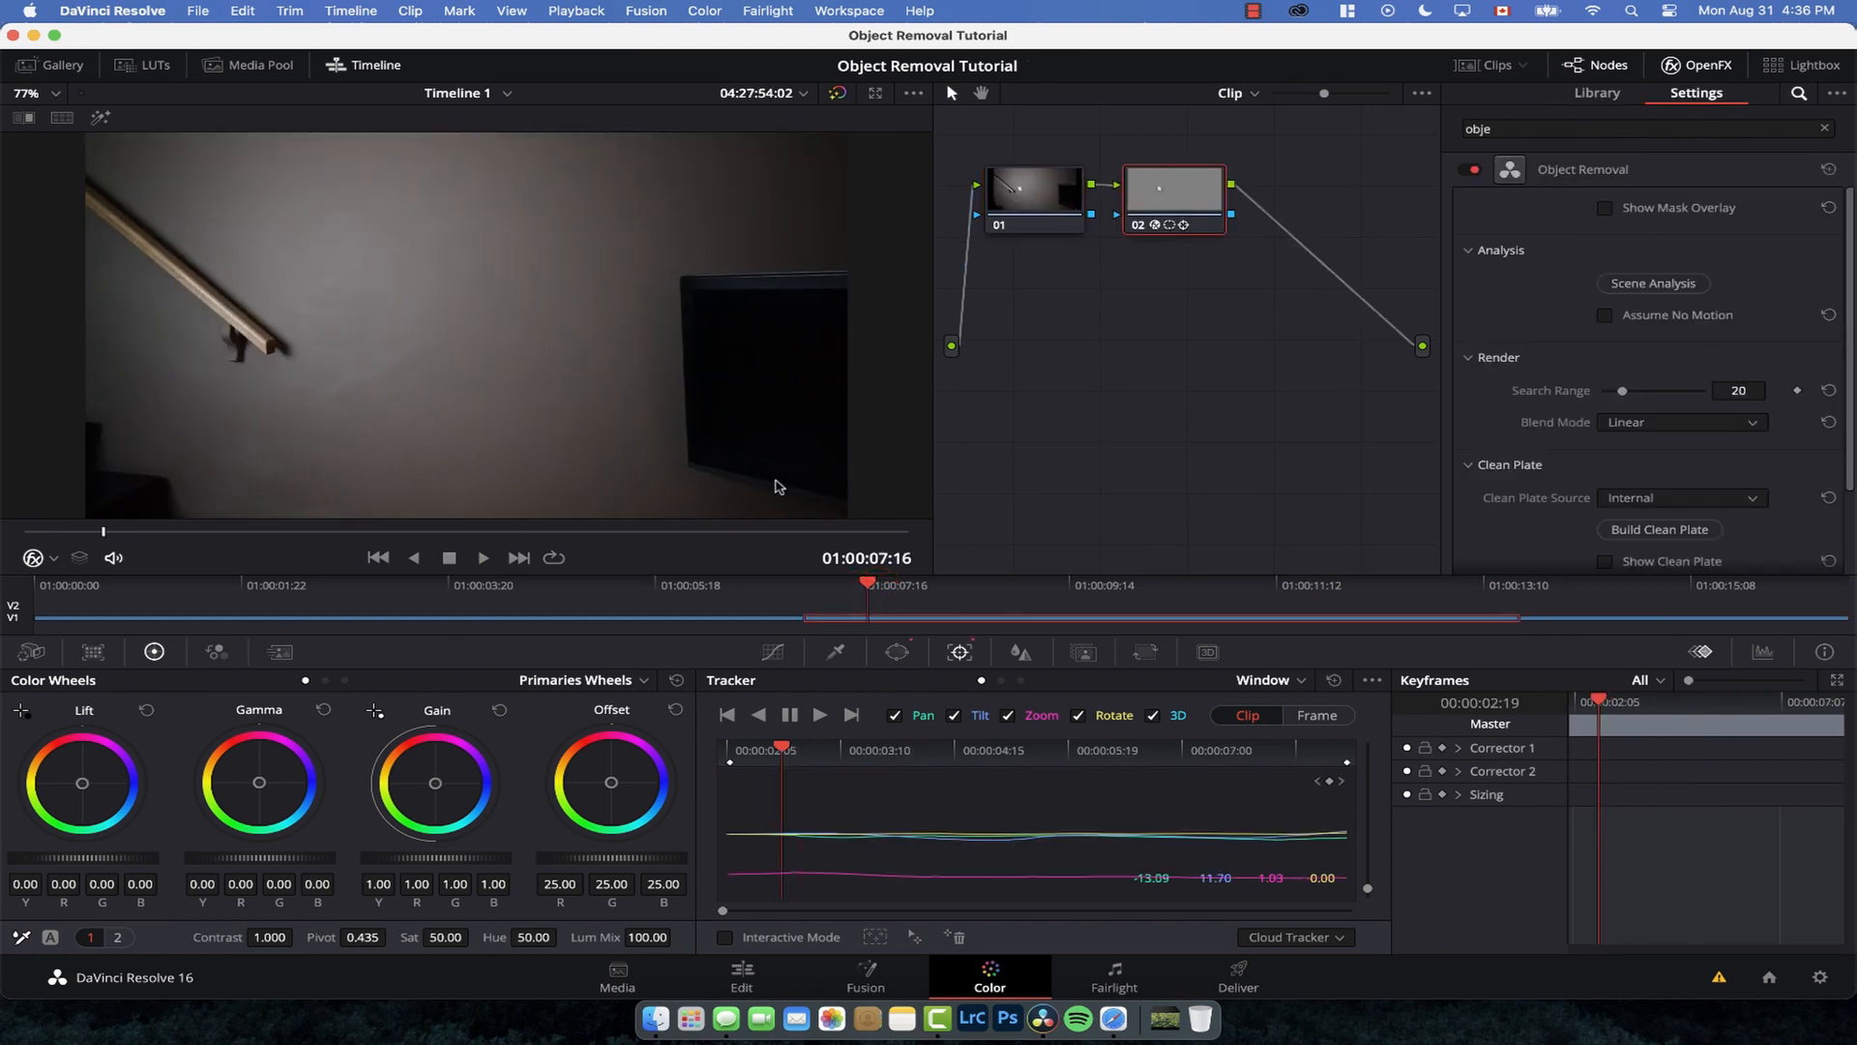
left_click_drag(1027, 600, 1098, 559)
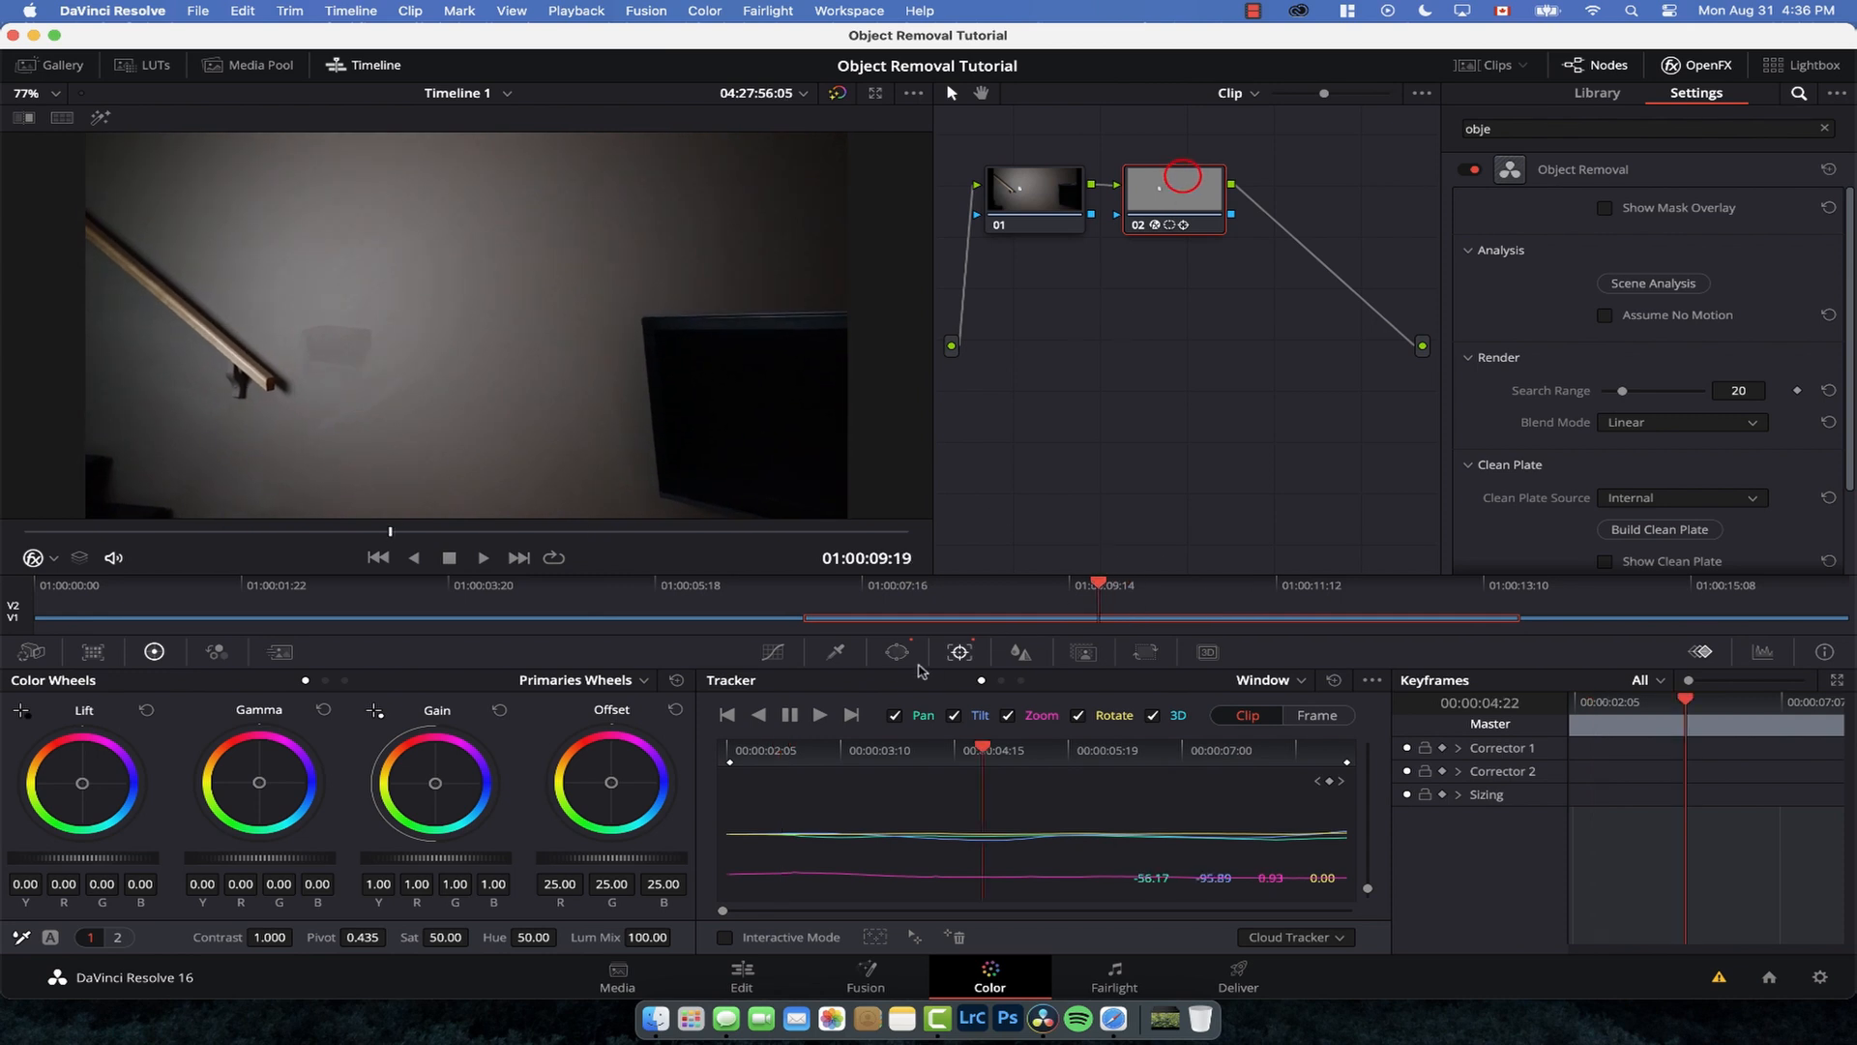
Step: Set the tracked window's Soft 1 to about 4.40 and adjust its Inside softness
left_click(897, 652)
left_click_drag(1219, 833, 1219, 836)
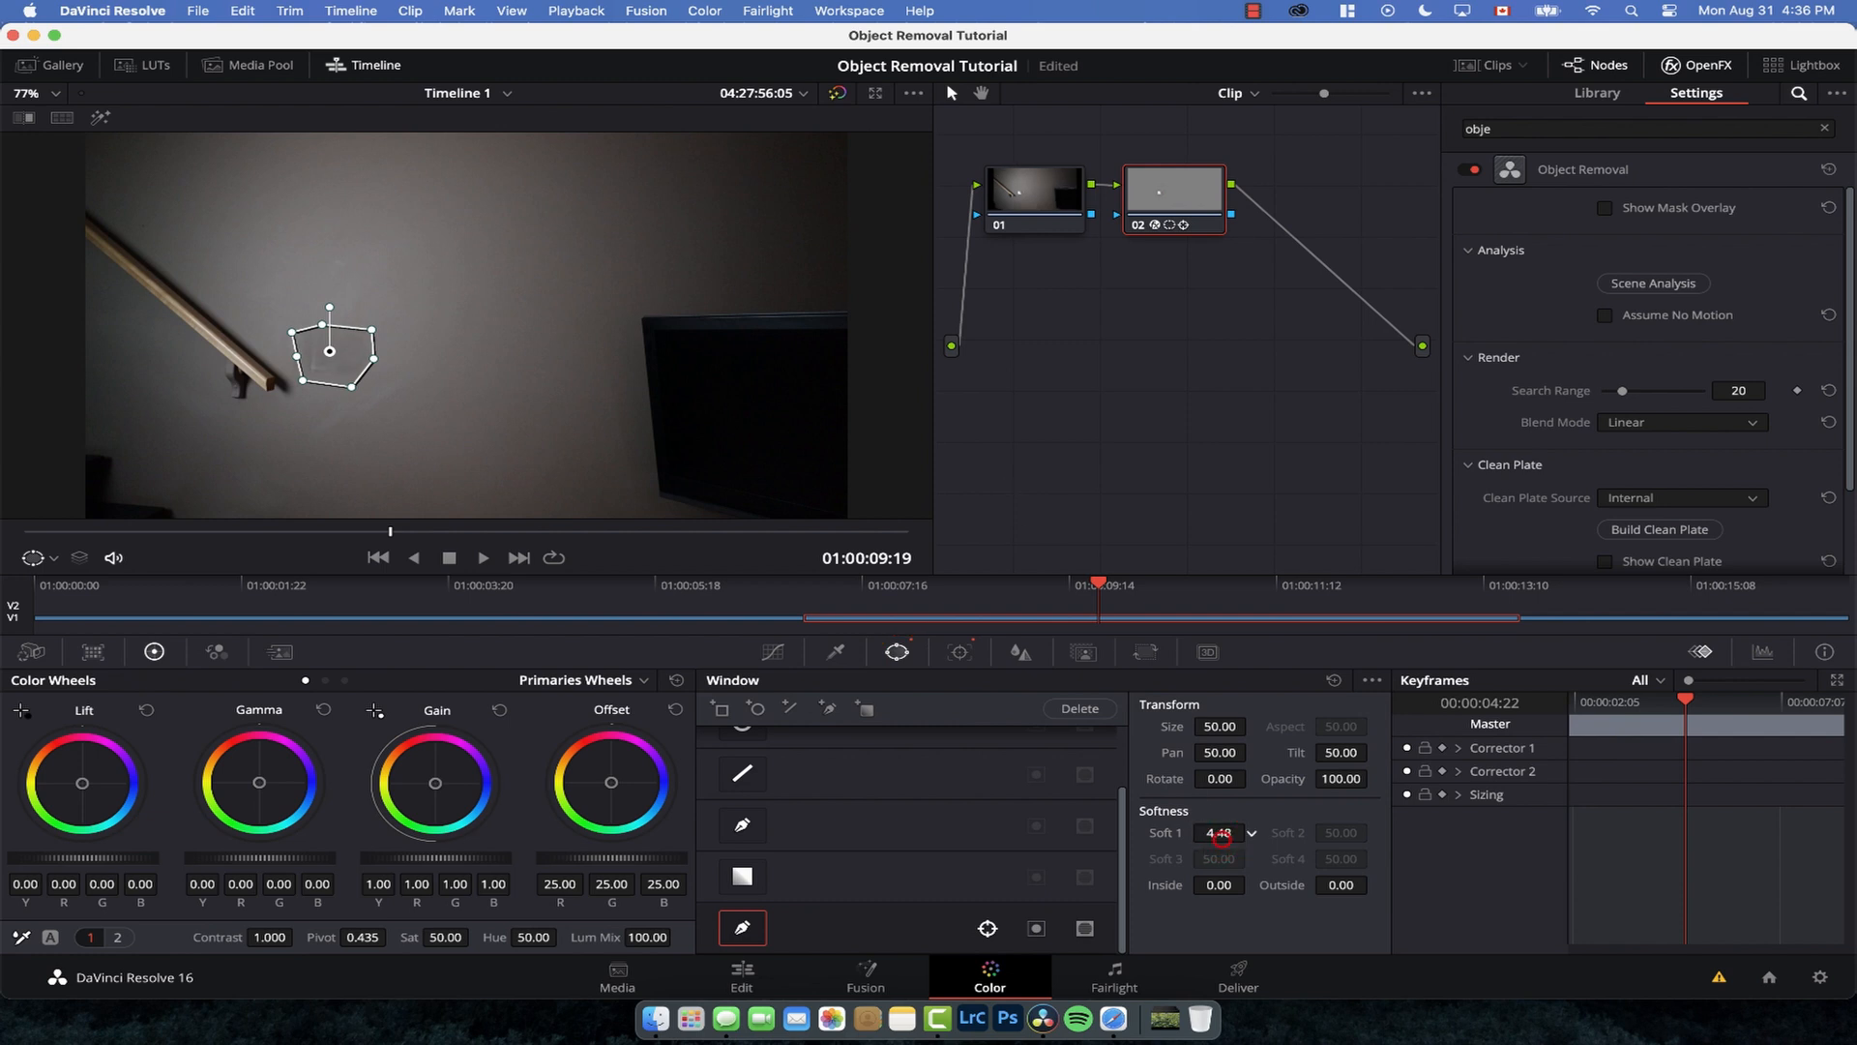
left_click_drag(1213, 891, 1212, 892)
Step: Play the second clip with the window outline hidden to check the softened removal edge
left_click(1041, 188)
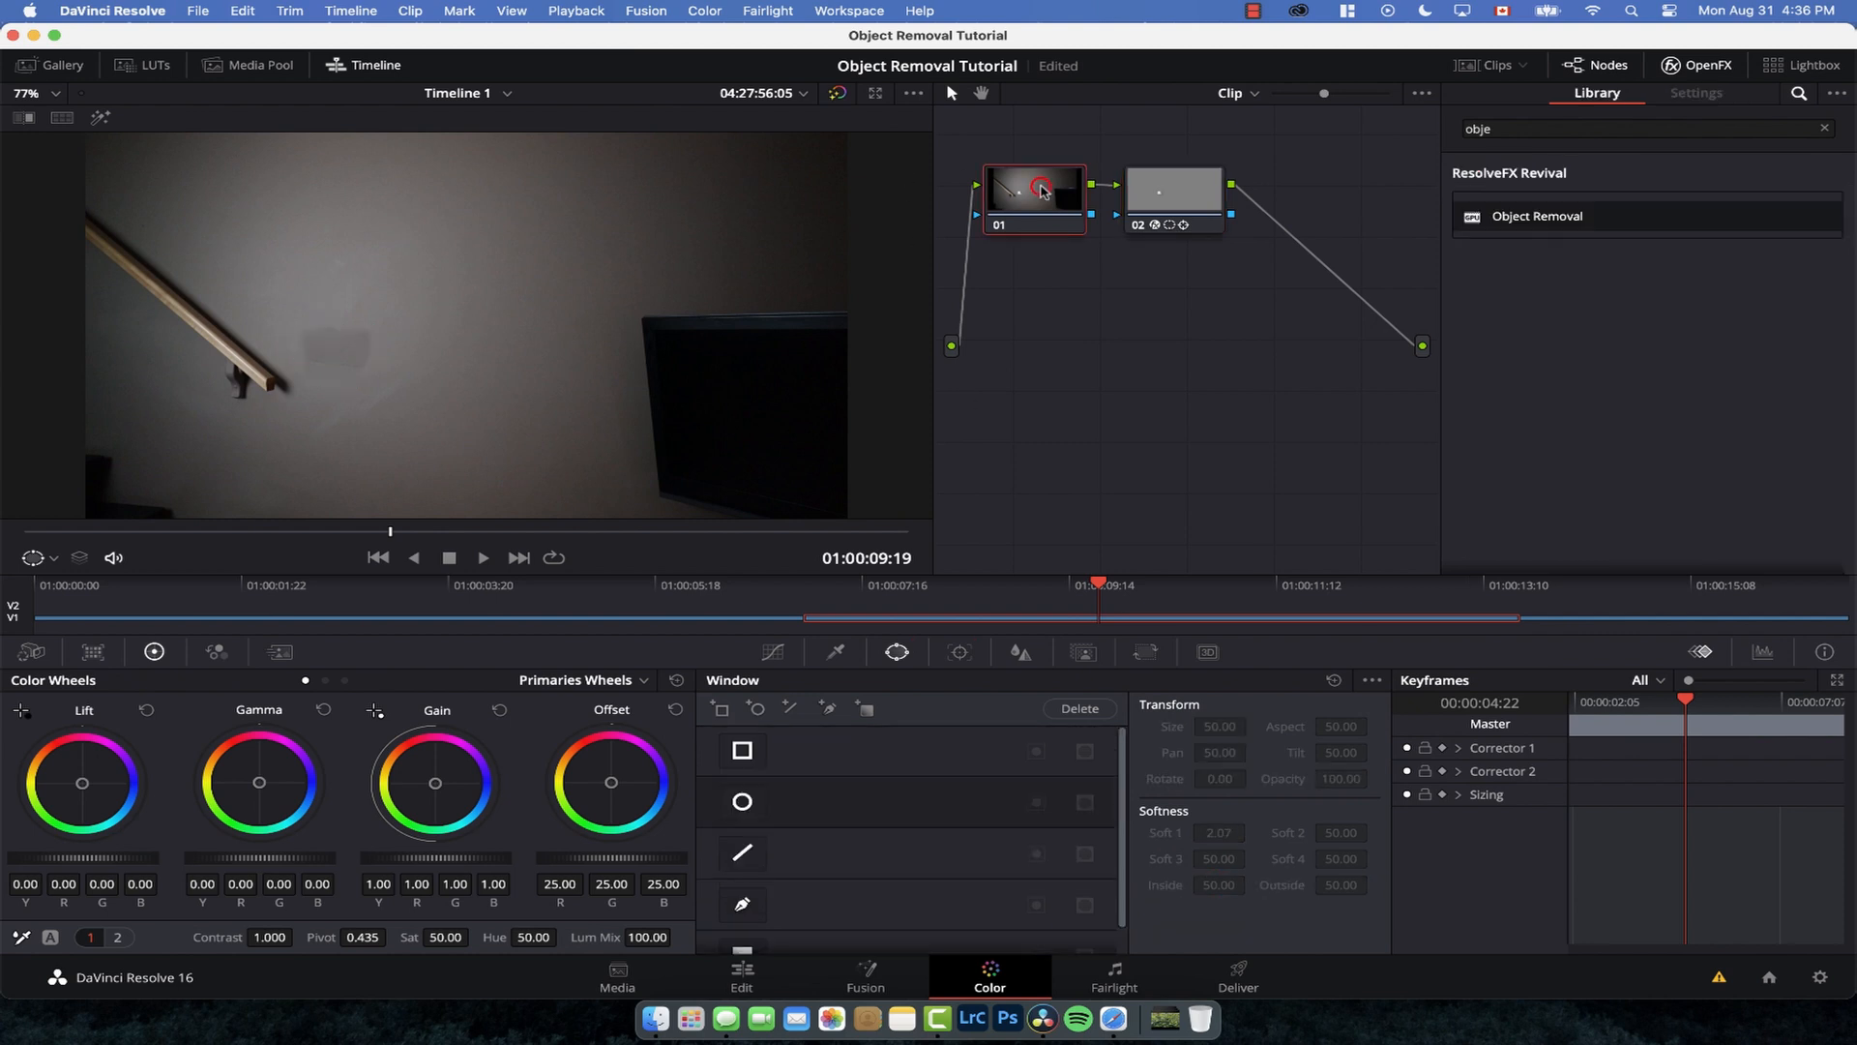
key("space")
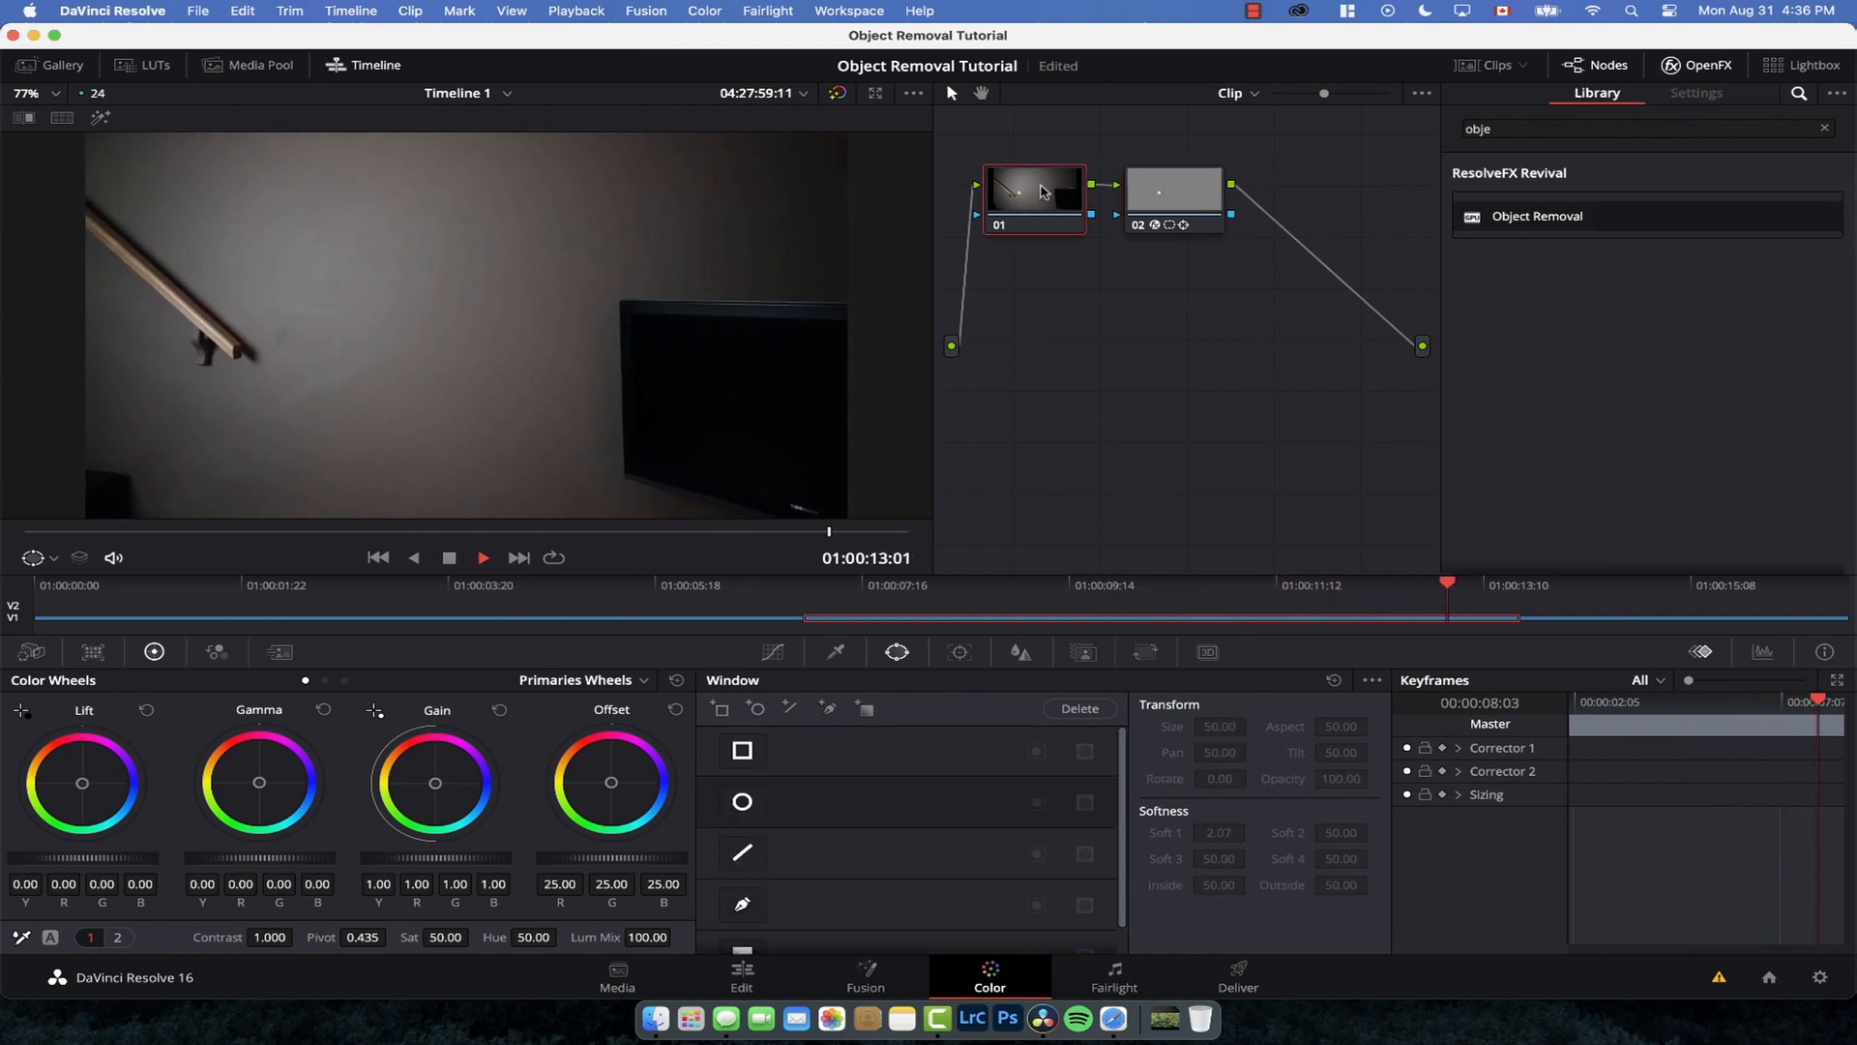
key("space")
Step: Select both nodes of the second clip and delete them
left_click_drag(1243, 144, 999, 278)
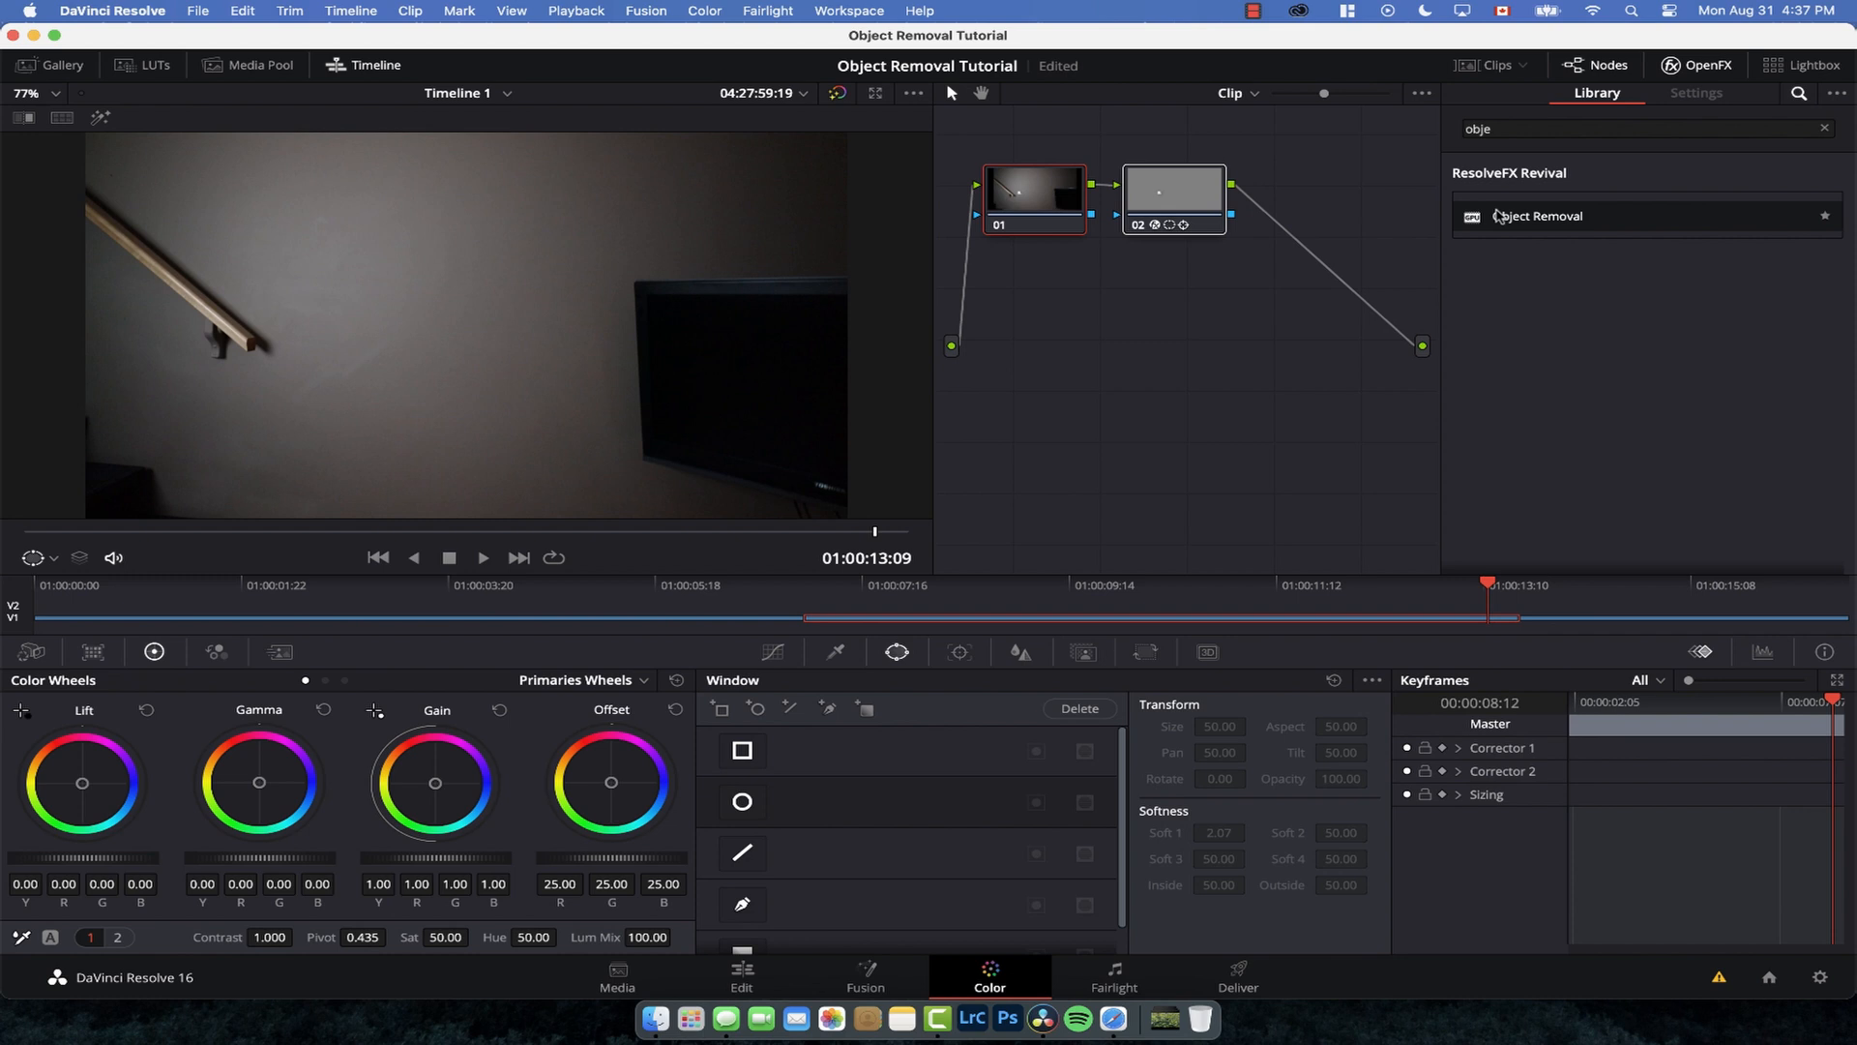
left_click_drag(1009, 293, 1247, 139)
key("Delete")
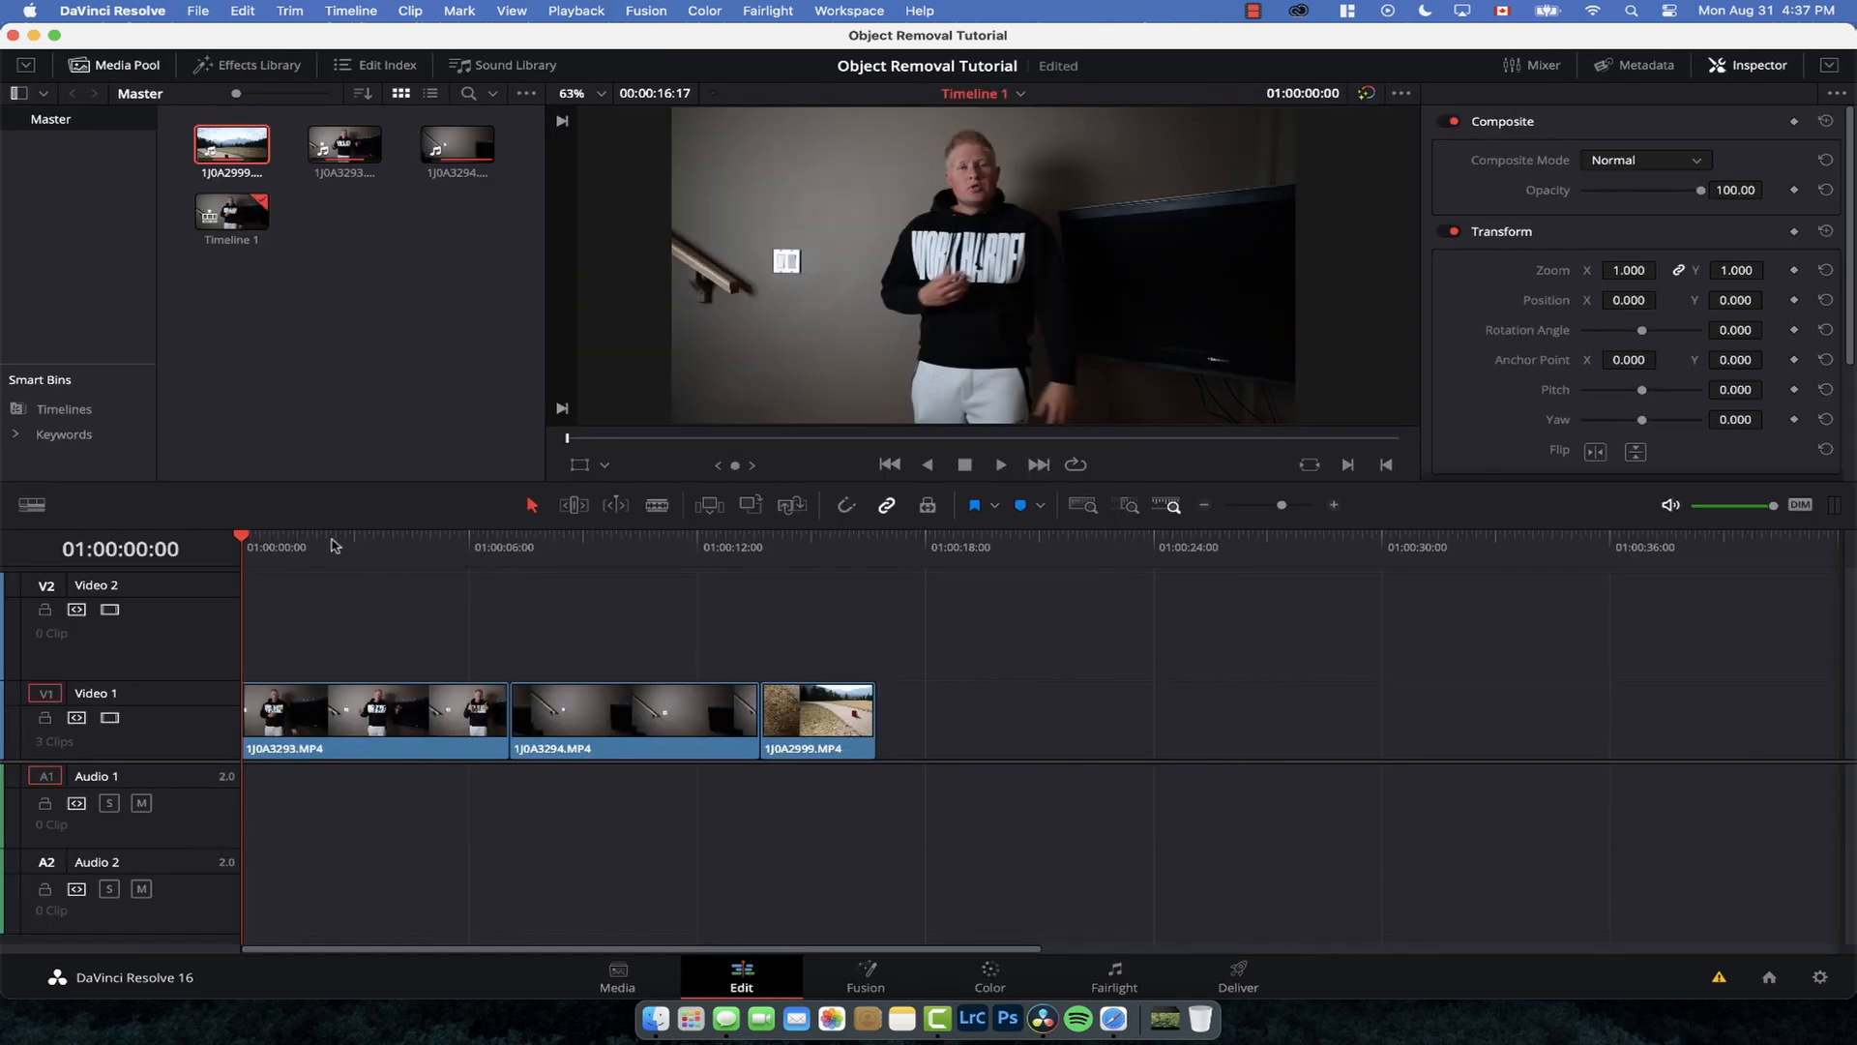
Step: Open the first clip on the Fusion page at frame 161 and enlarge its single viewer
left_click_drag(332, 538, 377, 569)
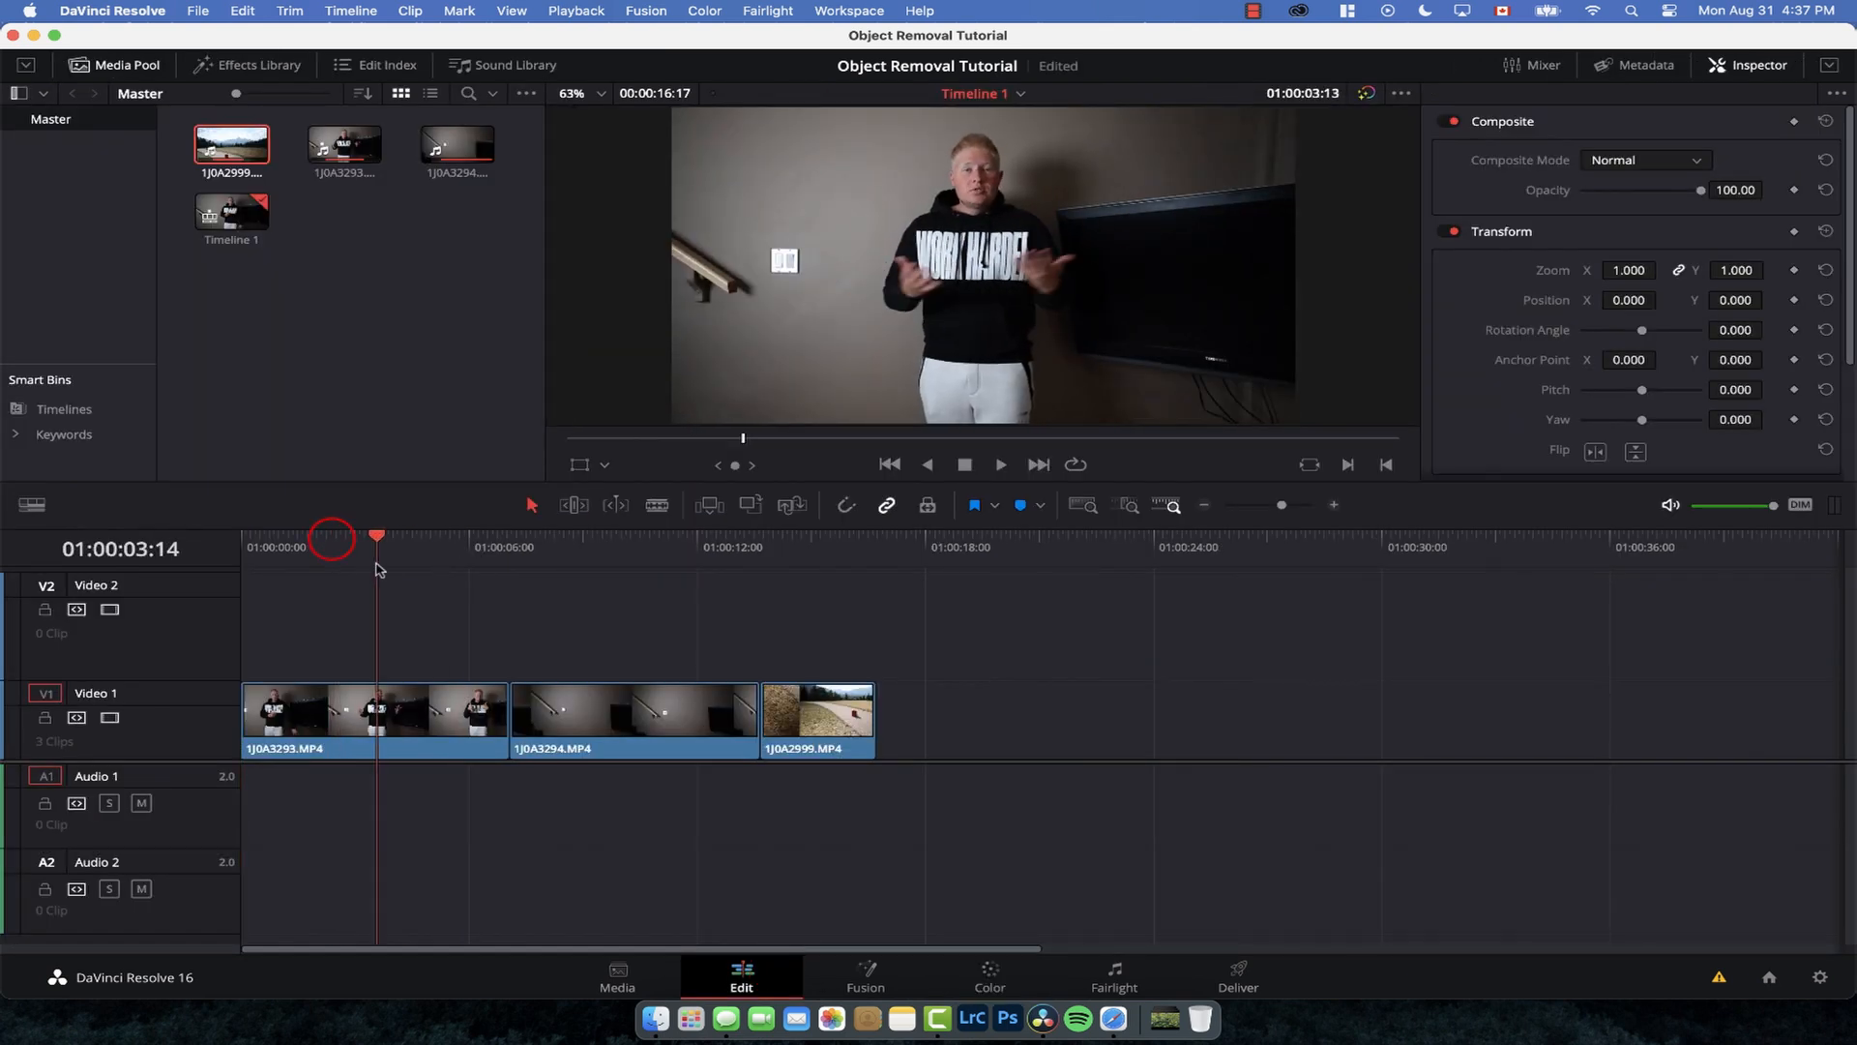
left_click(377, 735)
left_click(868, 964)
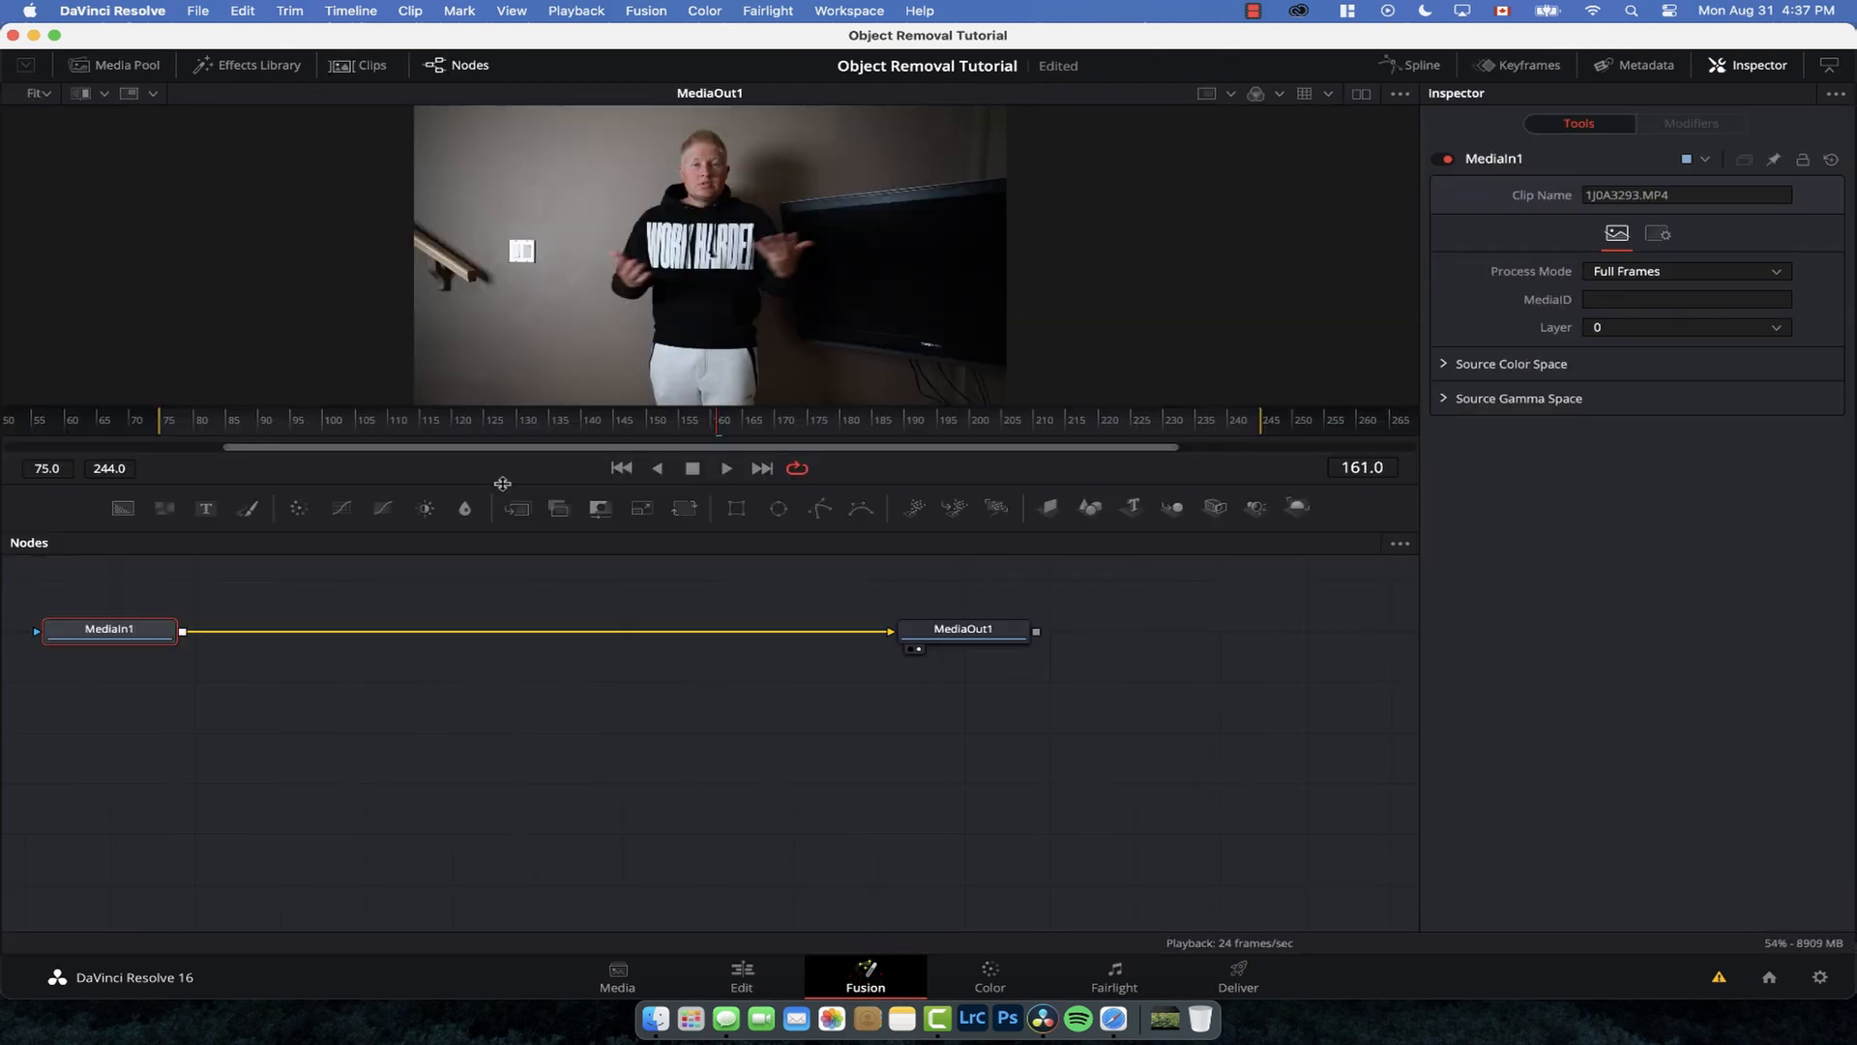
left_click_drag(502, 484, 521, 645)
left_click(1360, 94)
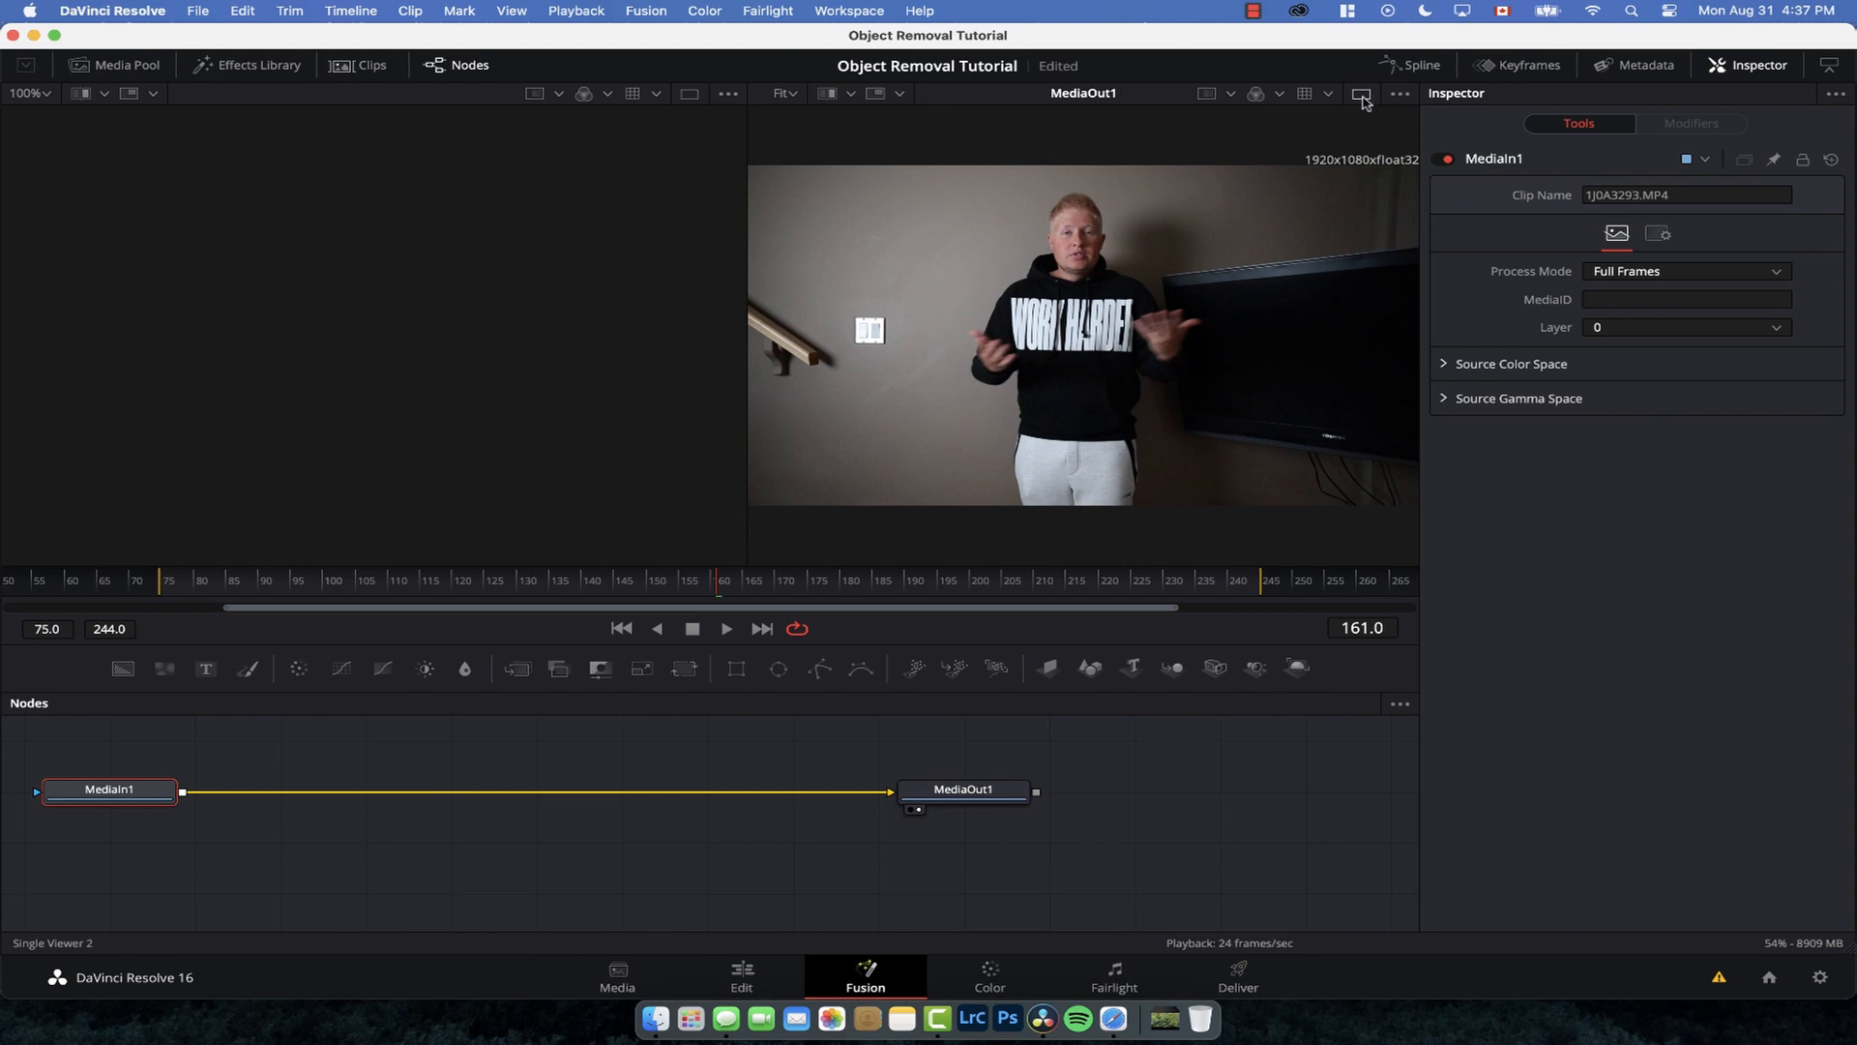
left_click(1362, 93)
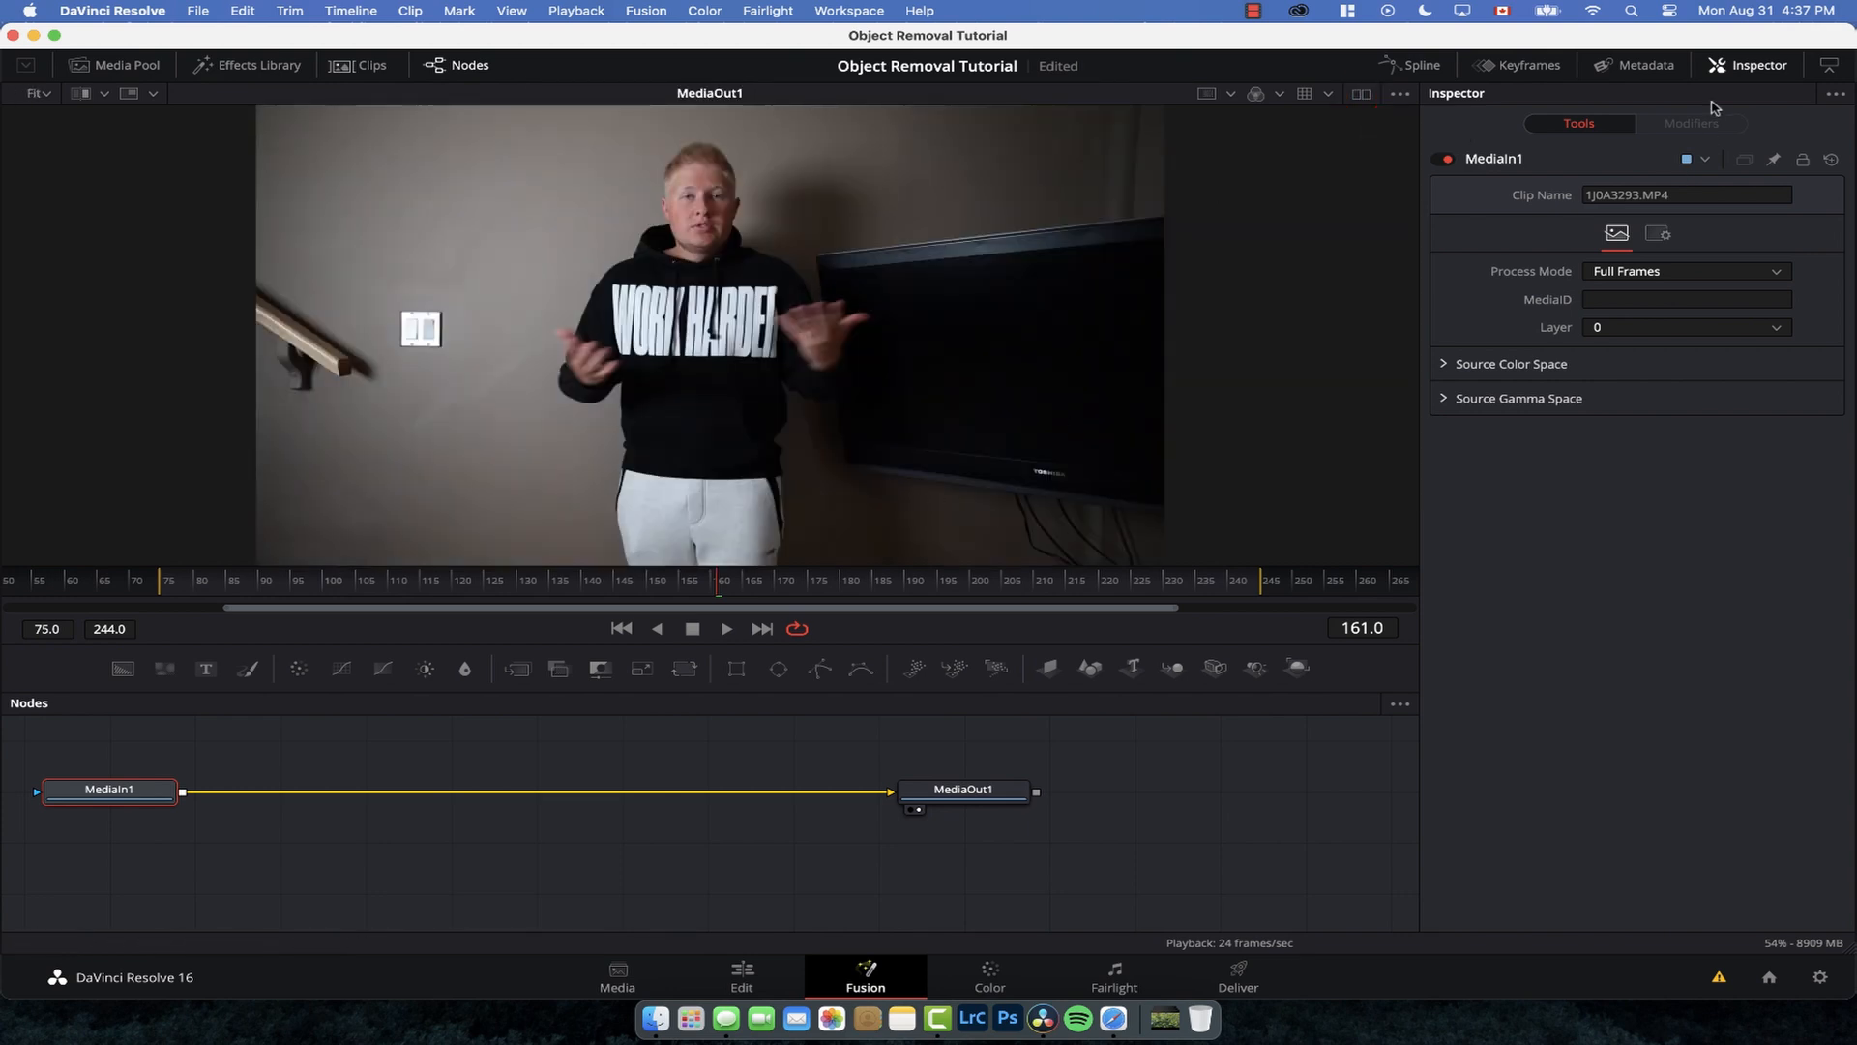
left_click(1739, 65)
left_click(1739, 65)
left_click(1737, 65)
left_click(1734, 65)
left_click(1830, 65)
left_click(1829, 65)
left_click(1829, 65)
left_click(1830, 65)
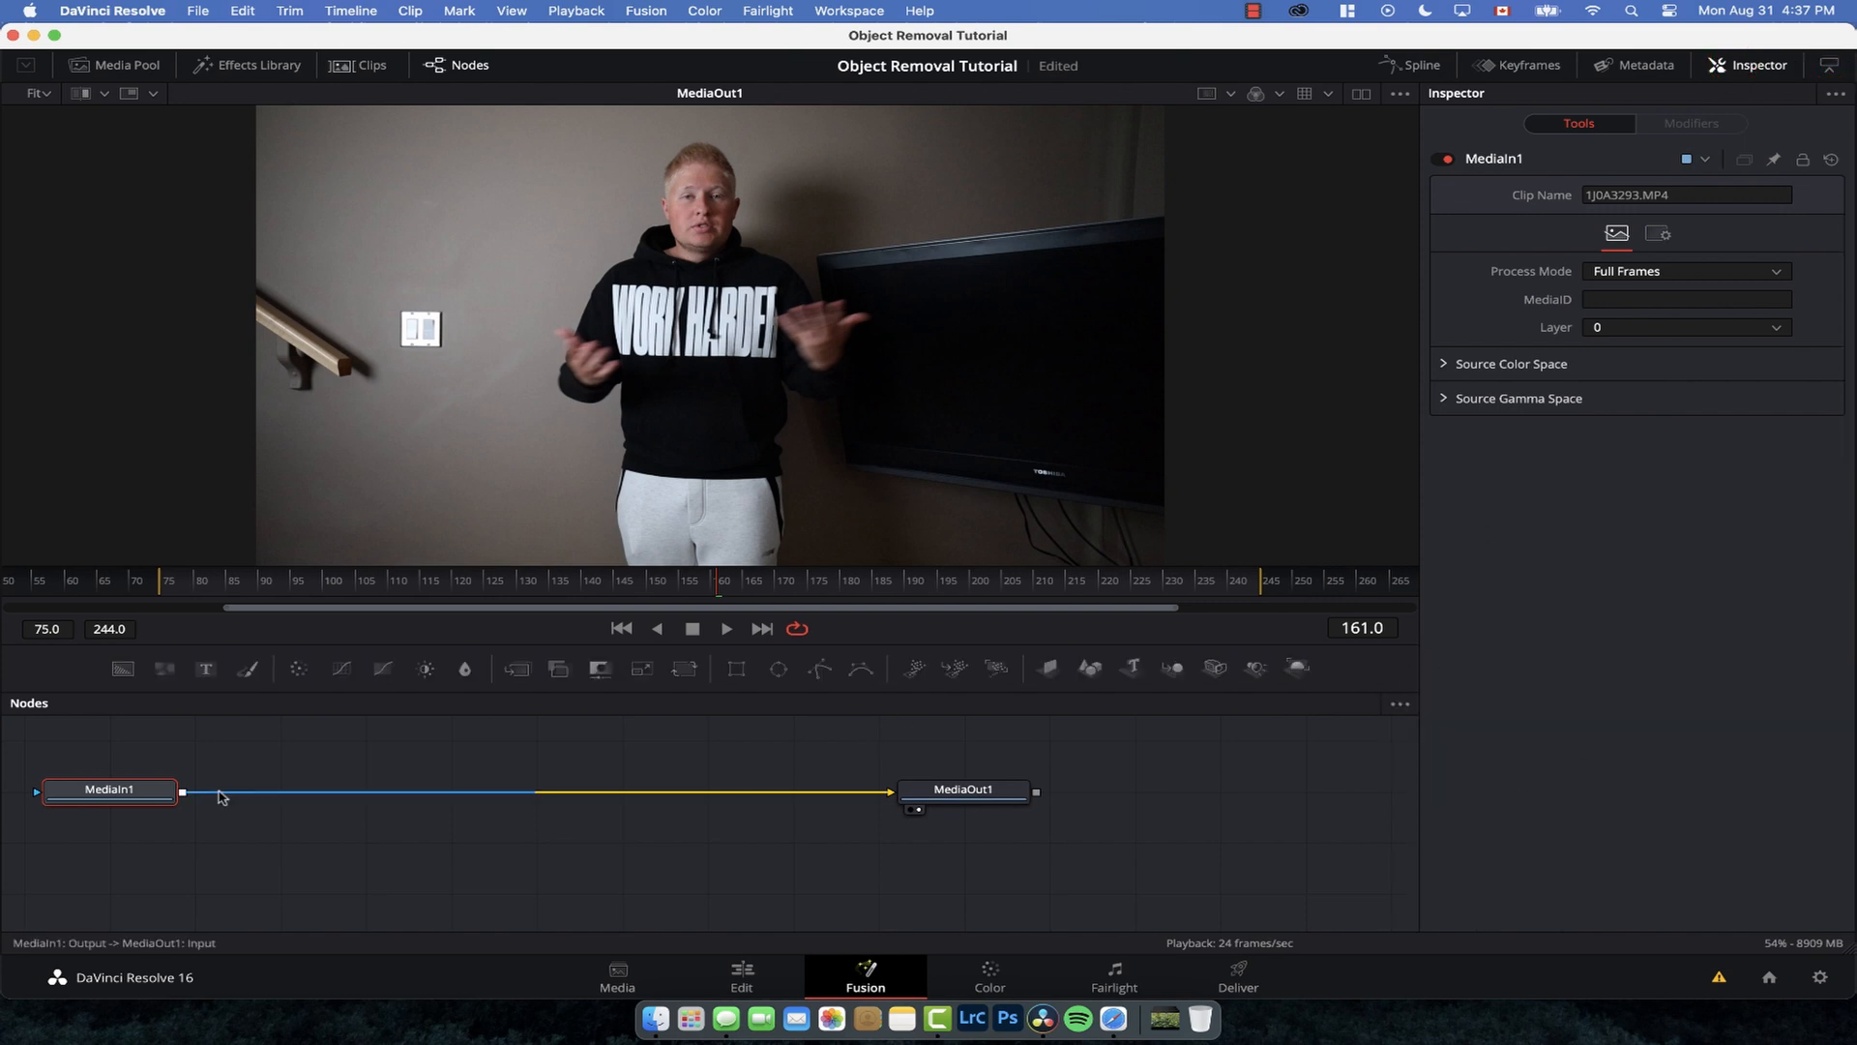
Step: Move the MediaIn1 and MediaOut1 nodes together a little further into the node graph
left_click_drag(93, 767, 1009, 804)
left_click_drag(994, 790, 1064, 807)
left_click(322, 740)
Step: Add a Paint node after MediaIn1 and place it midway between the input and output nodes
left_click(208, 809)
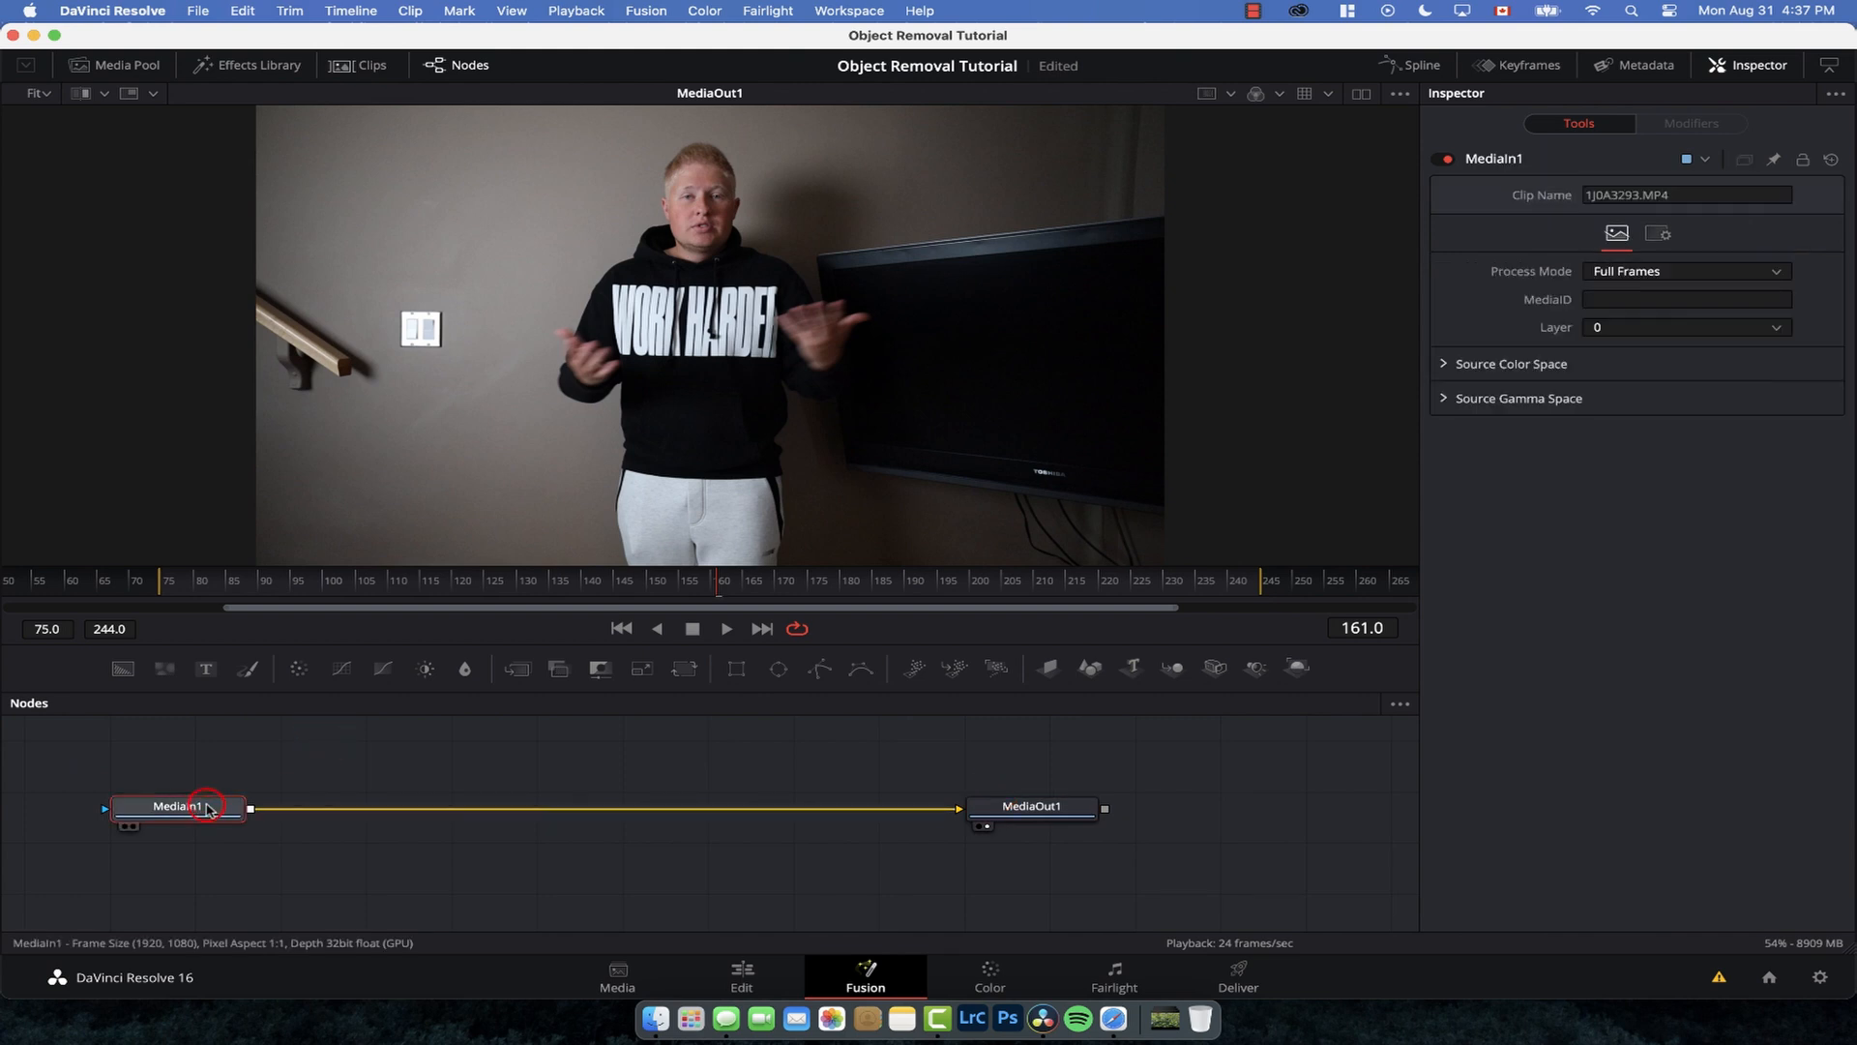
key("shift+space")
type("paint")
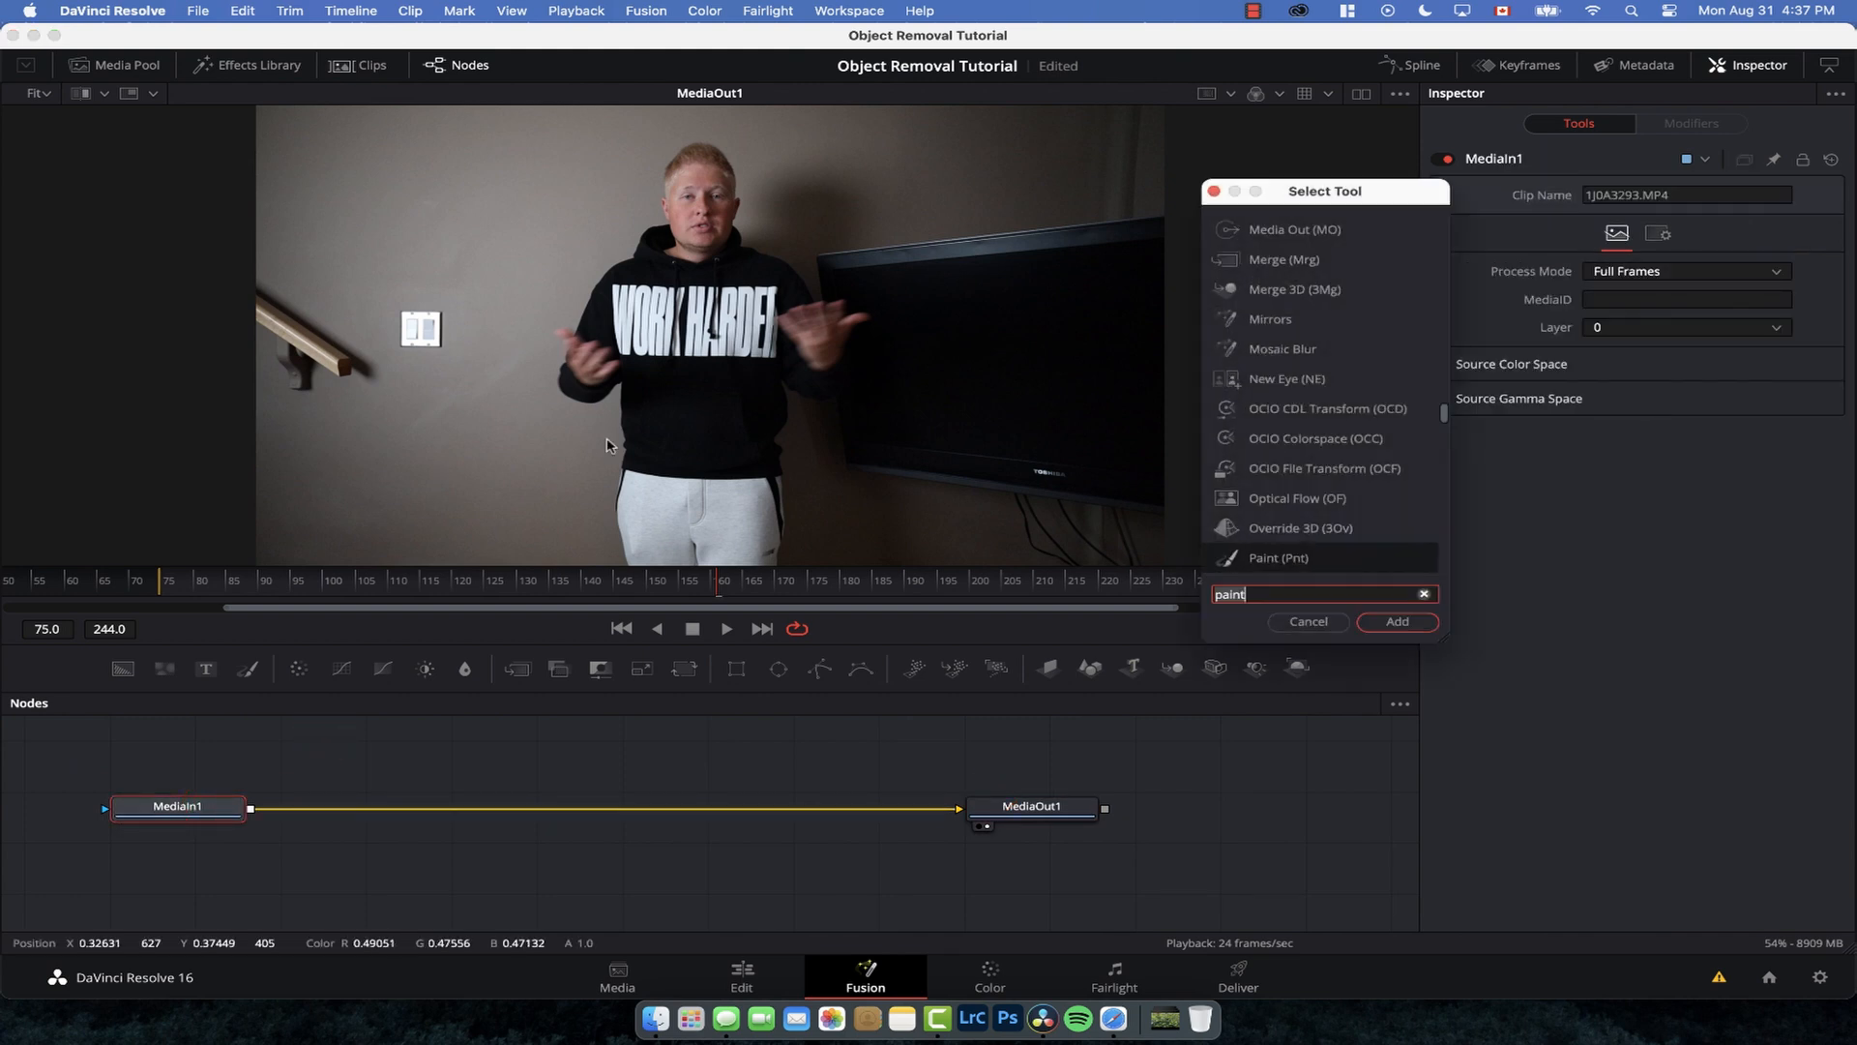
key("BackSpace")
key("BackSpace")
key("BackSpace")
key("BackSpace")
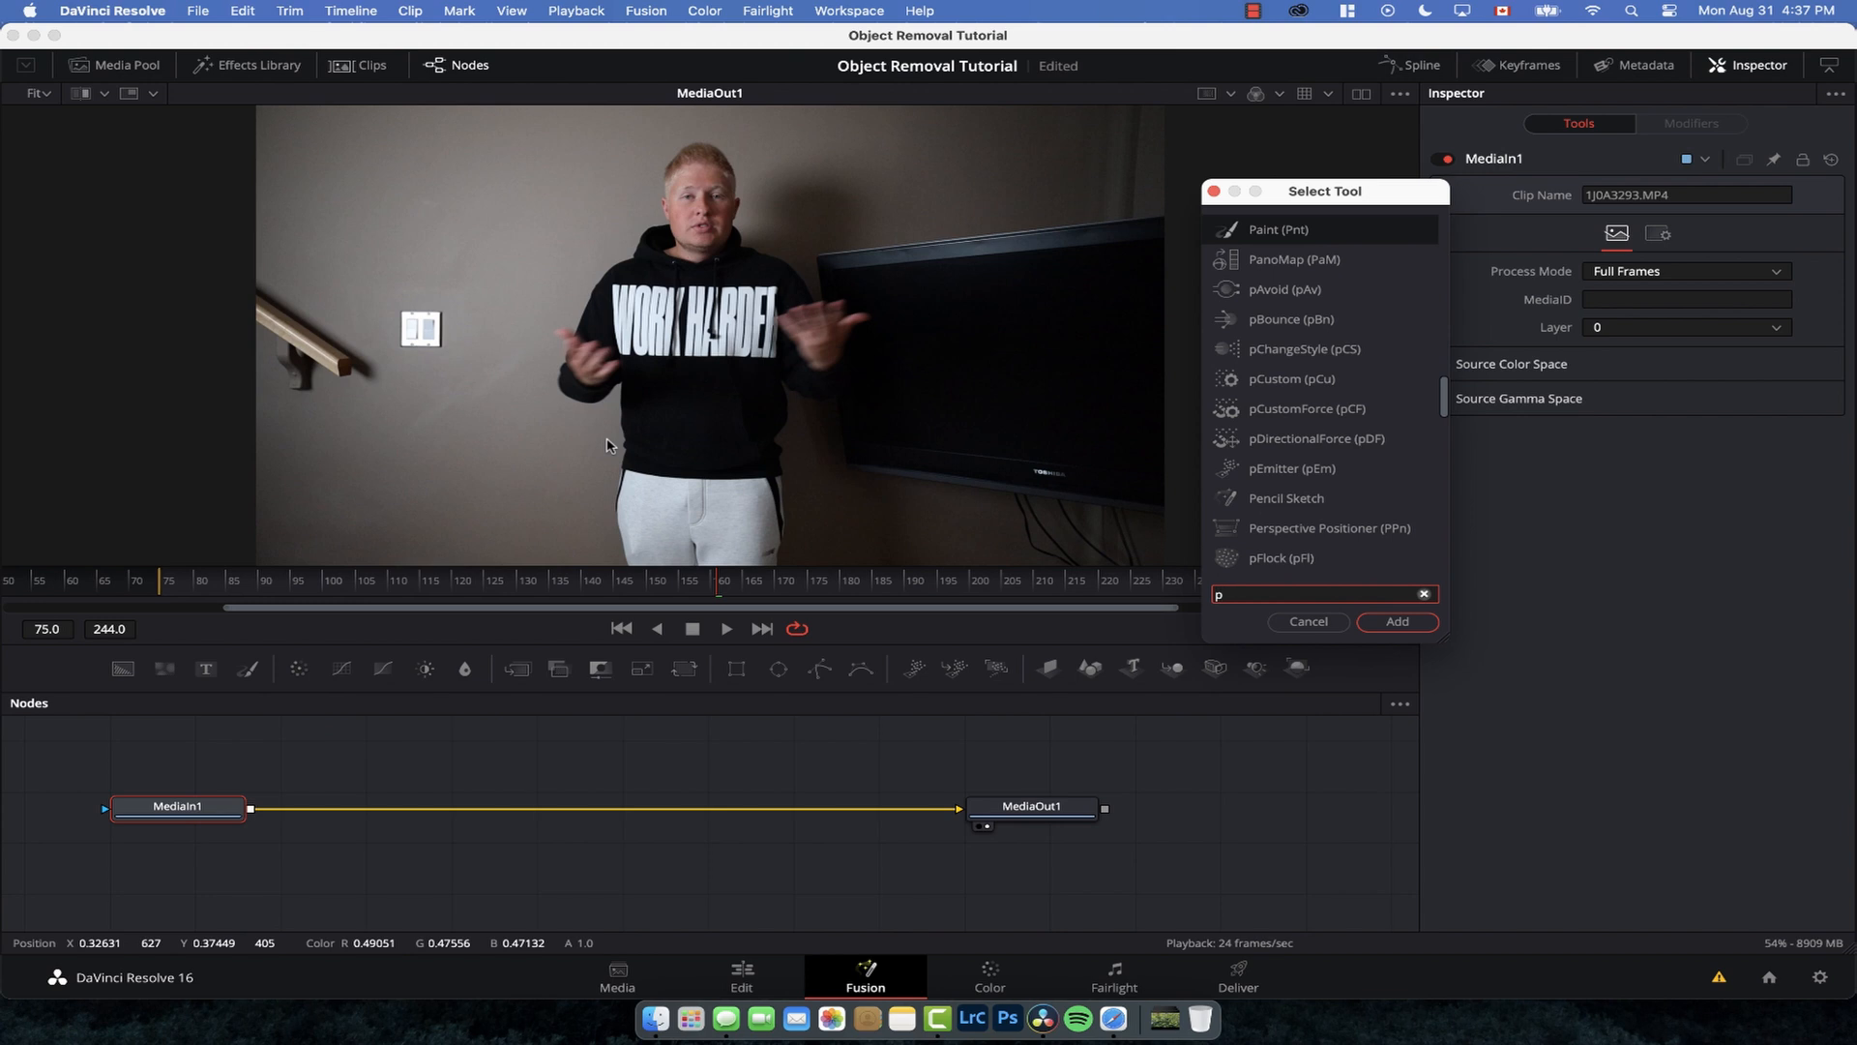
type("aint")
key("Return")
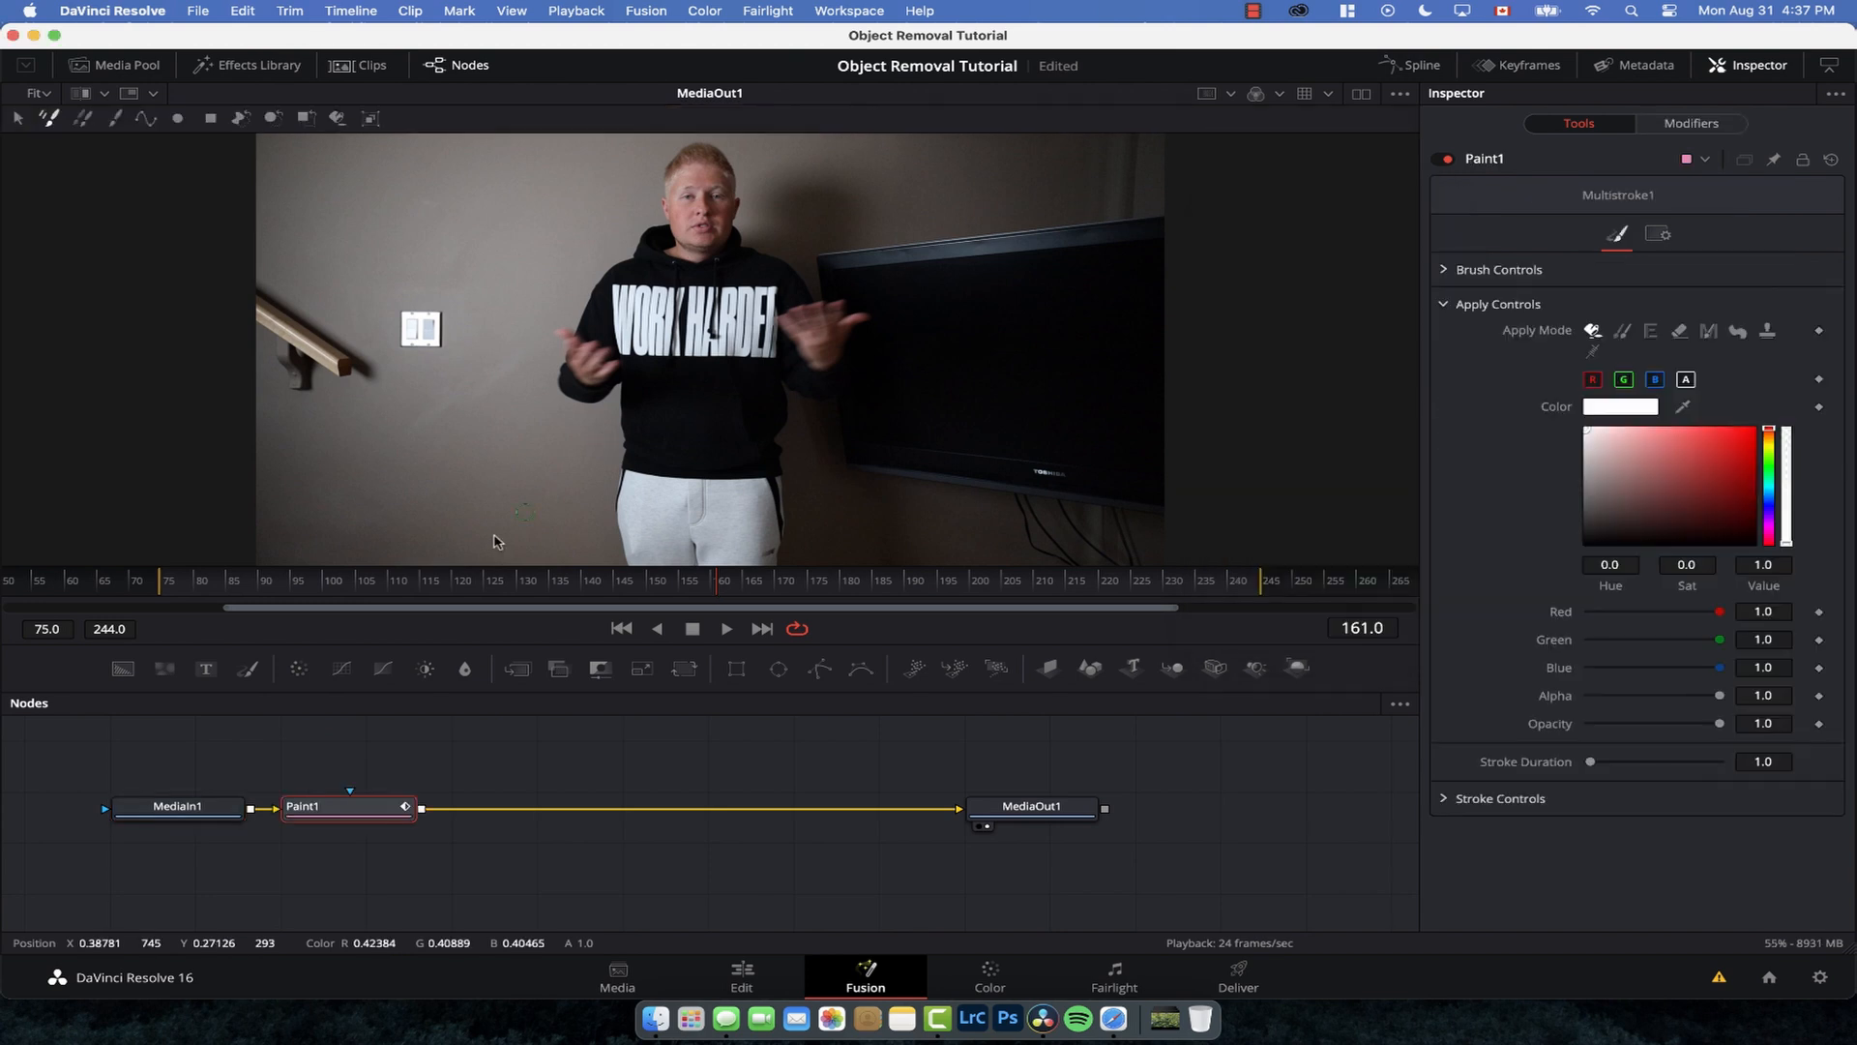
left_click_drag(325, 815, 489, 820)
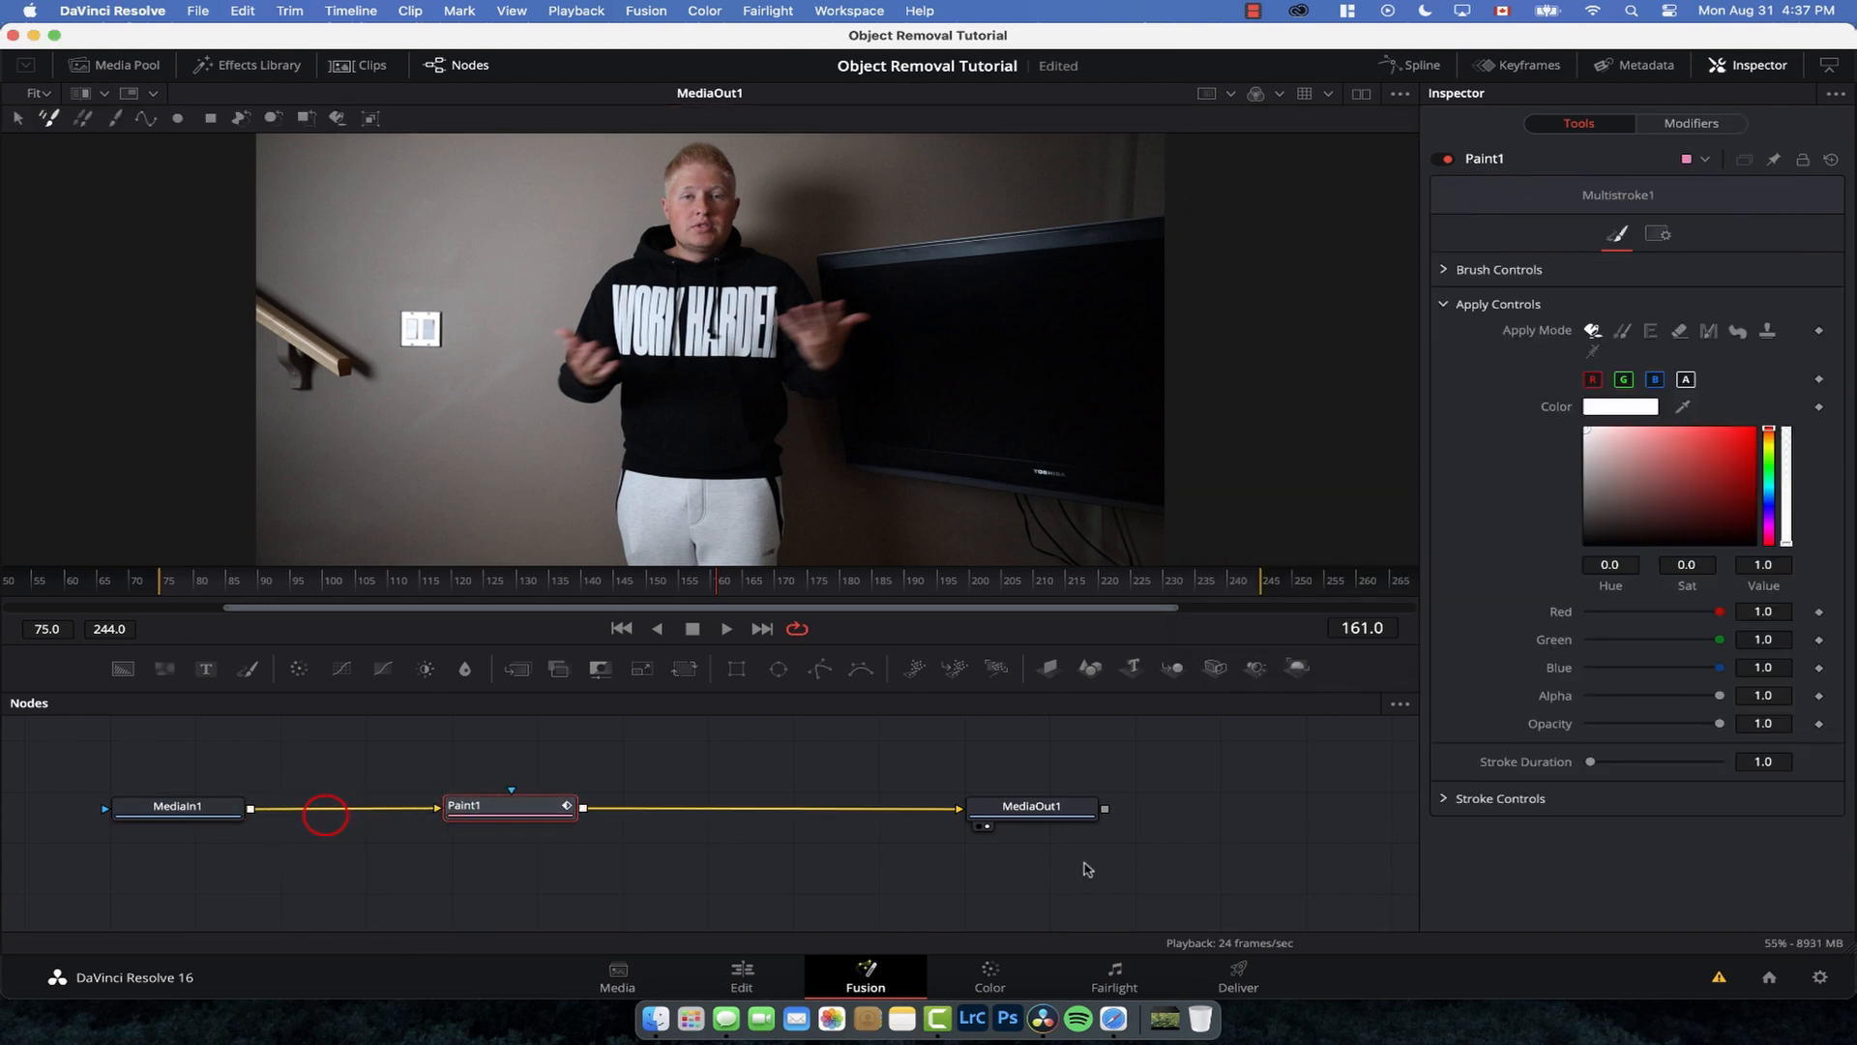
Step: Test a white Multistroke scribble over the man by stepping between neighbouring frames, and undo the scribble
mouse_move(554, 276)
left_mouse_down()
mouse_move(518, 407)
mouse_move(604, 427)
mouse_move(756, 355)
mouse_move(810, 416)
left_mouse_up()
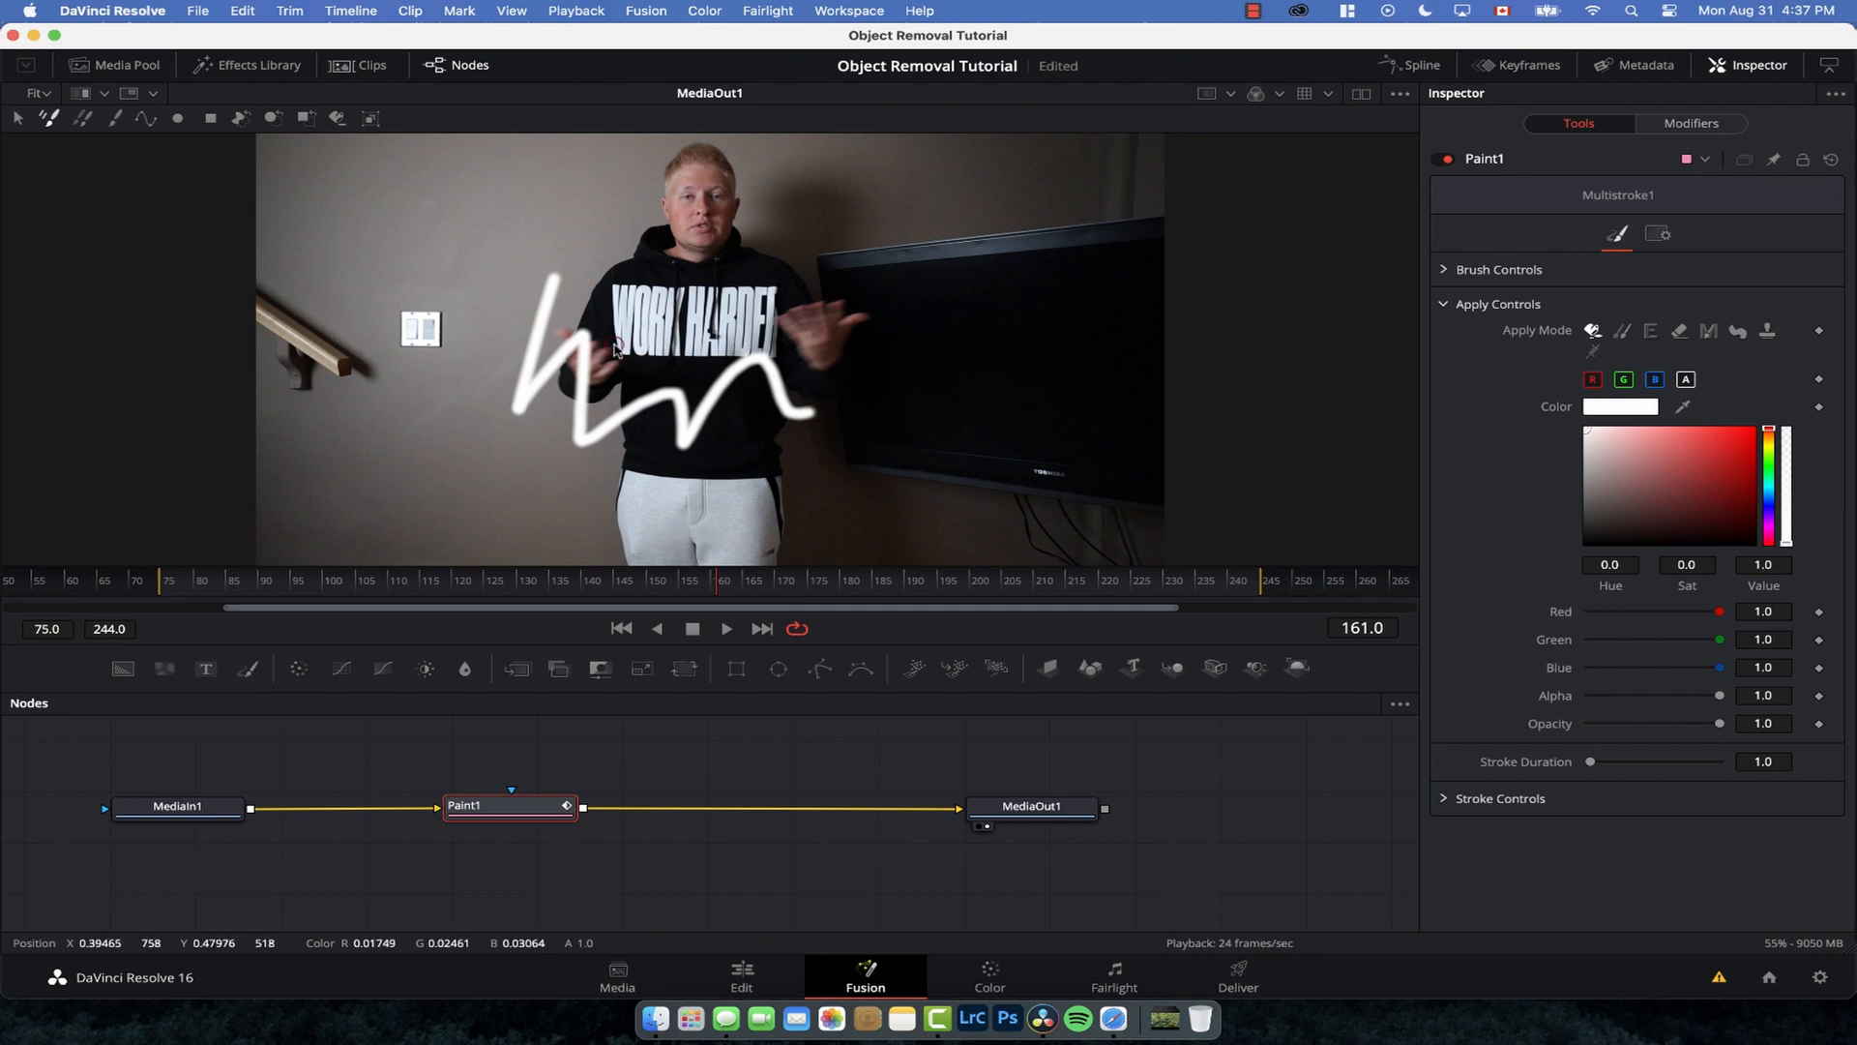
key("Left")
key("Left")
key("Right")
key("Right")
key("Left")
key("Right")
key("Left")
key("Right")
key("Left")
key("Right")
key("Left")
key("super+z")
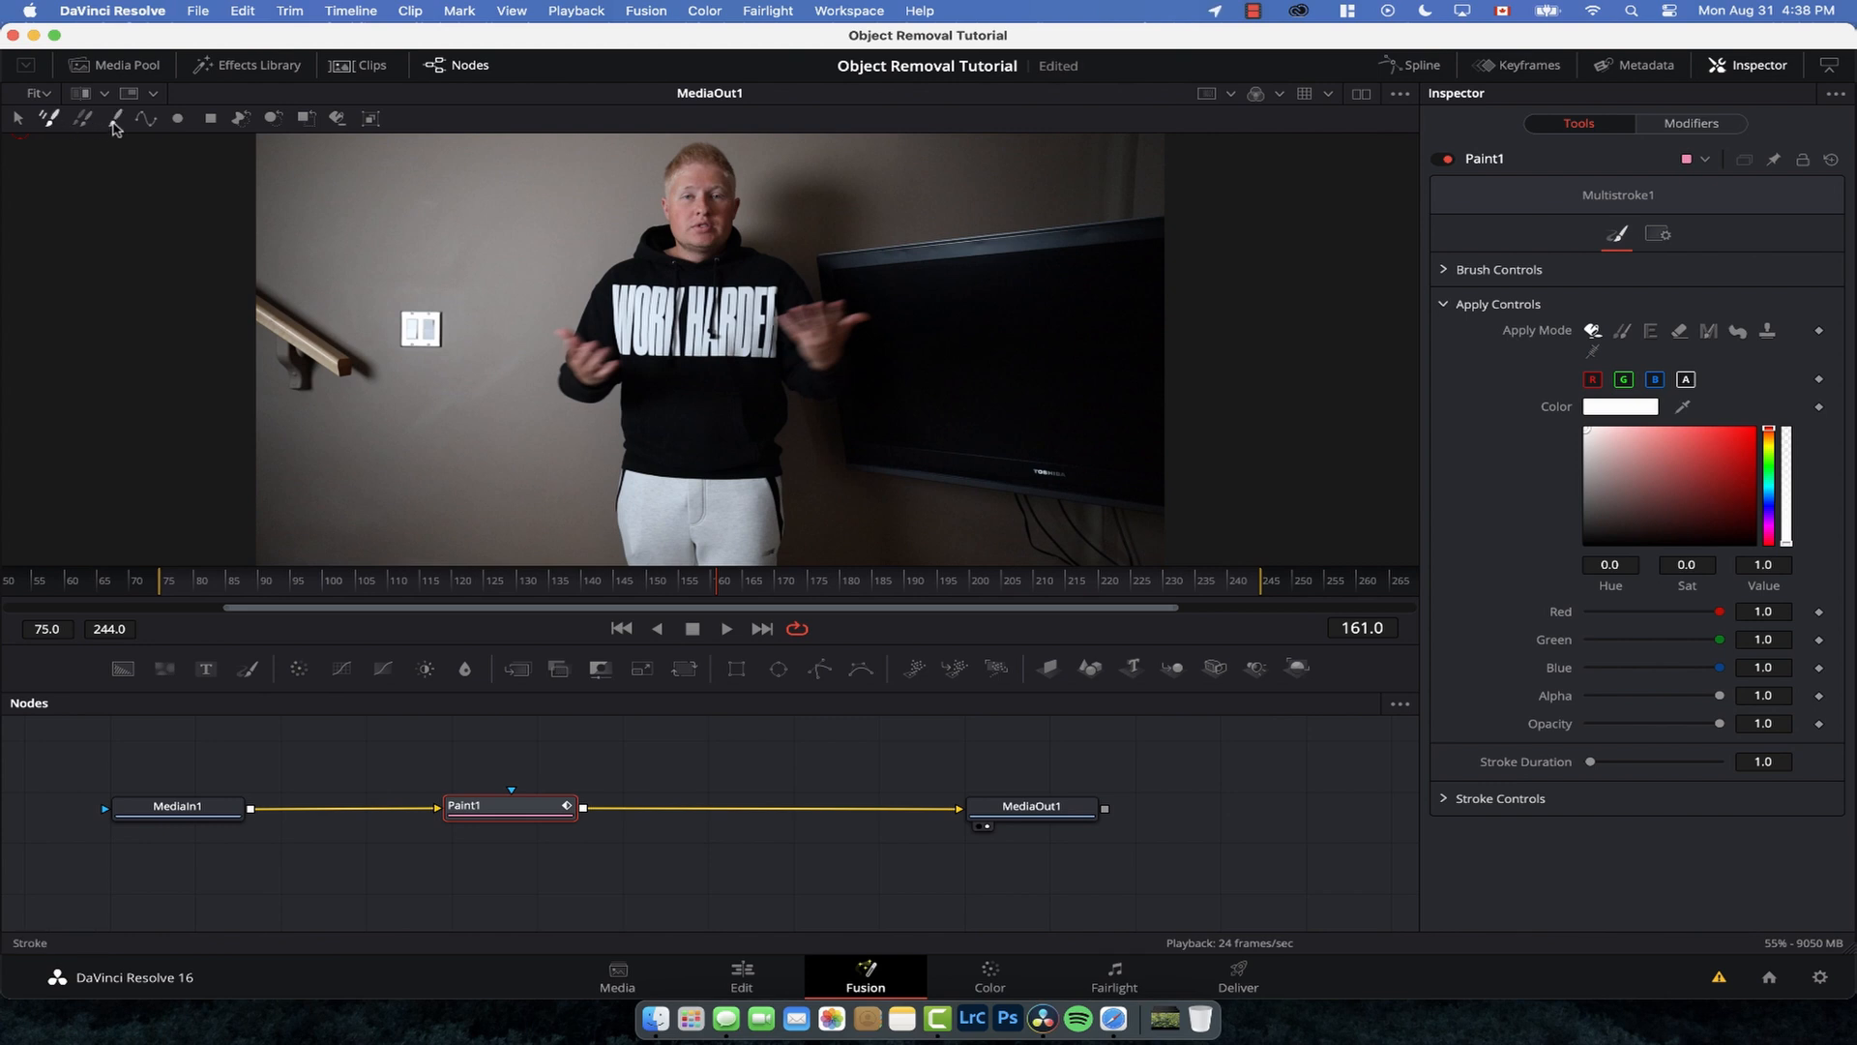
Step: Test a scribble made with the Stroke tool over the man across several frames, and undo it
mouse_move(522, 280)
left_mouse_down()
mouse_move(552, 362)
mouse_move(766, 447)
left_mouse_up()
key("Right")
key("Right")
key("Right")
key("Right")
key("Right")
key("Left")
key("Left")
key("Left")
key("Left")
key("Left")
key("Left")
key("super+z")
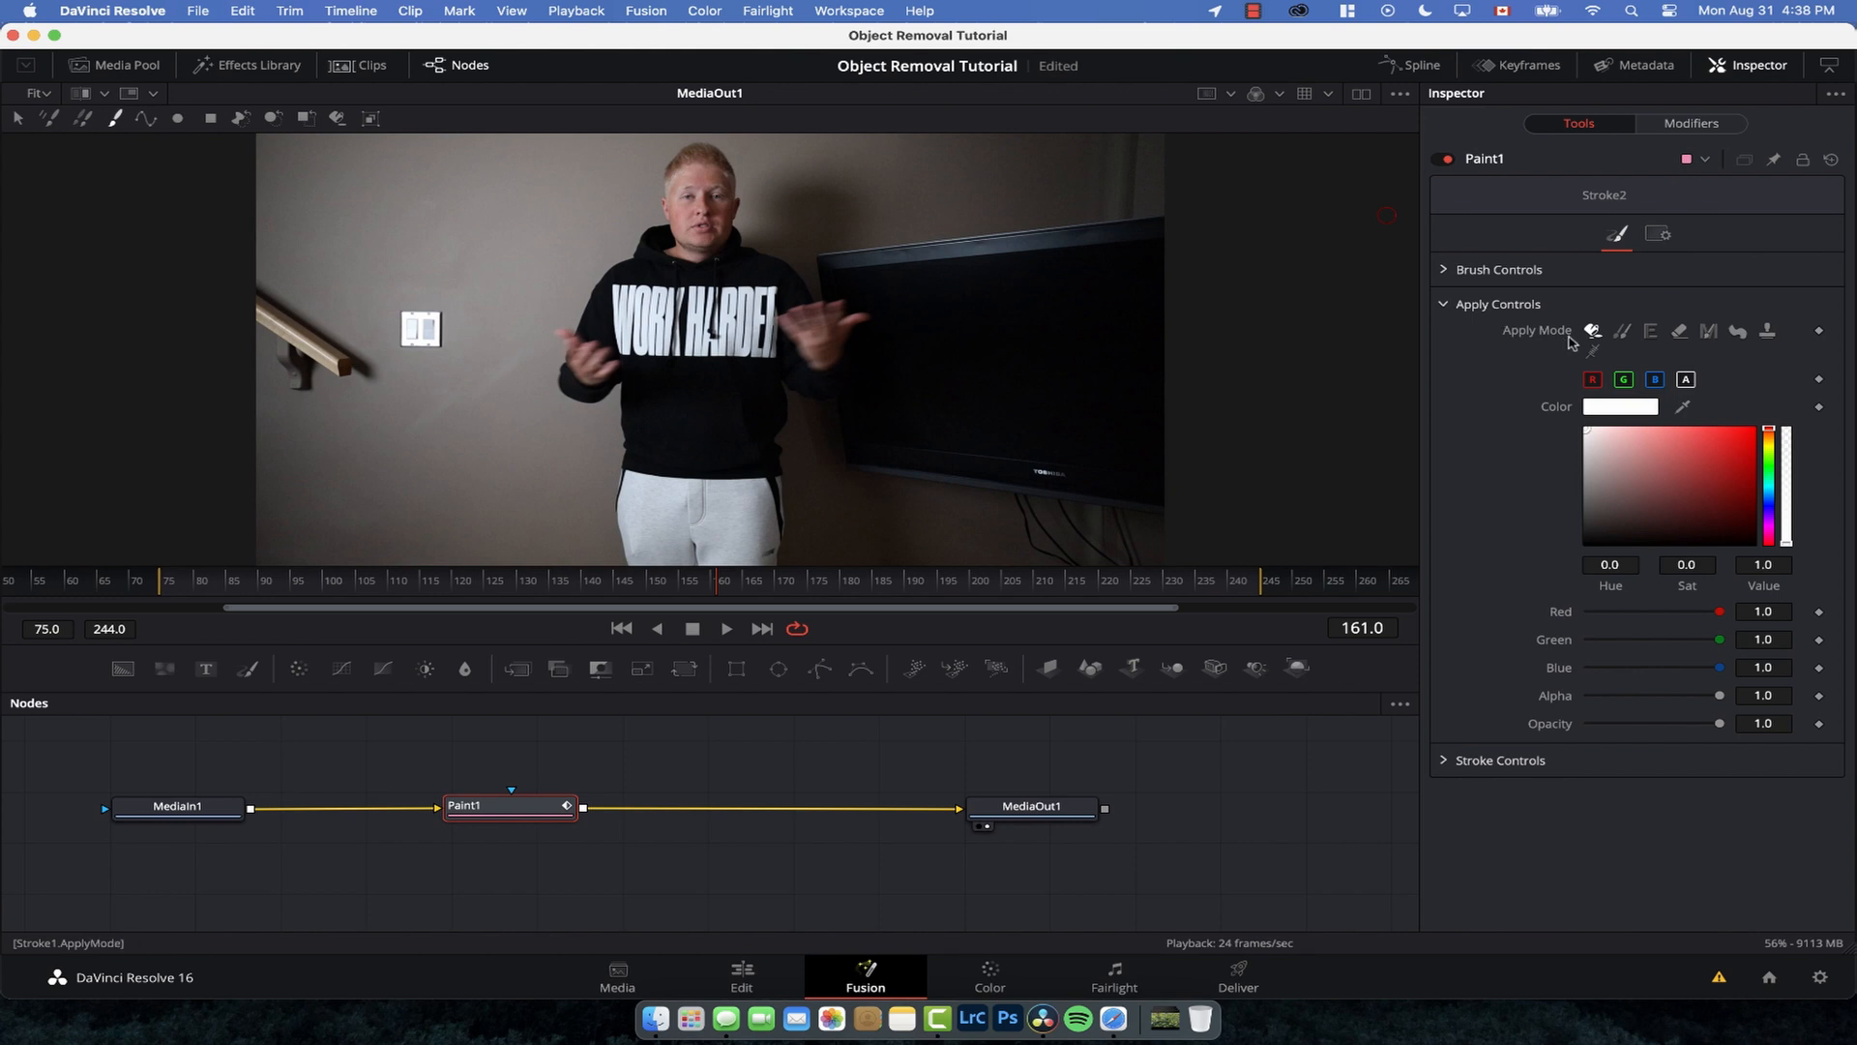
Step: Try a red stroke over the man's sweater with the Red value at 0.803, and undo the stroke
left_click_drag(1708, 460, 1756, 451)
mouse_move(782, 344)
left_mouse_down()
mouse_move(689, 338)
mouse_move(691, 278)
mouse_move(705, 359)
left_mouse_up()
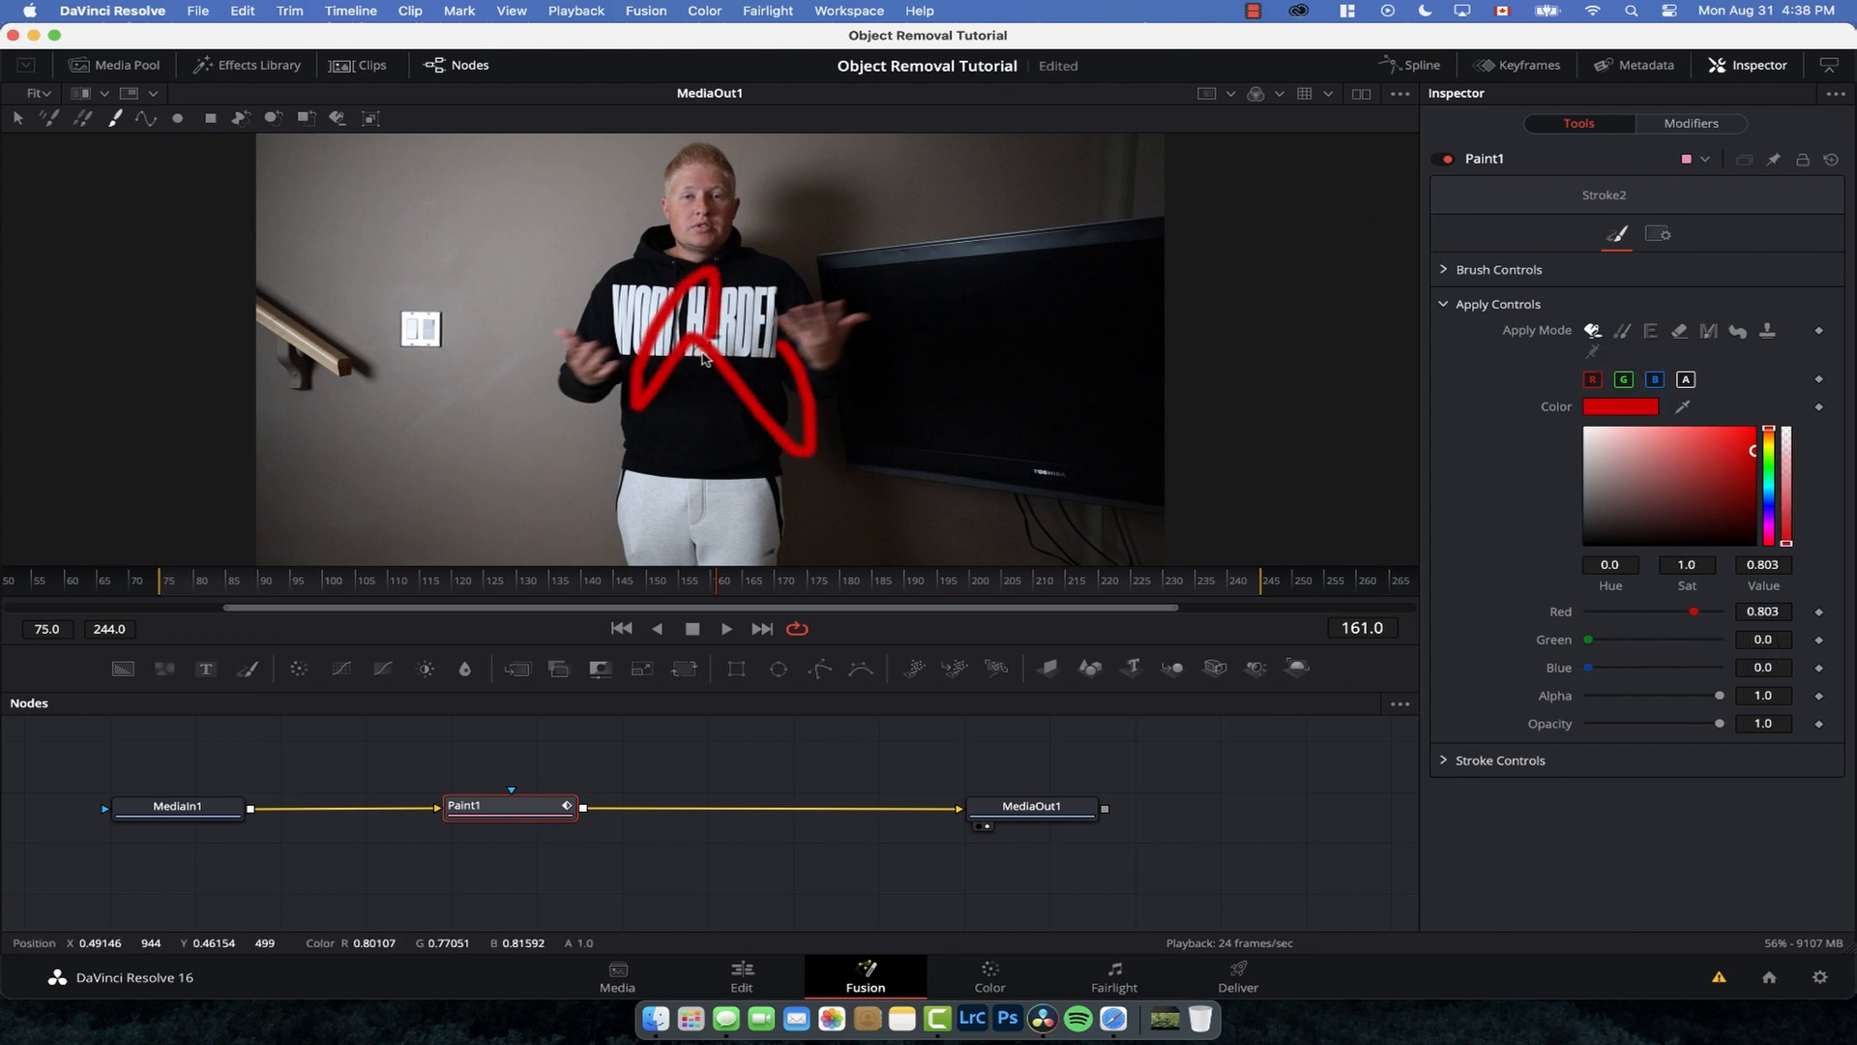
key("super+z")
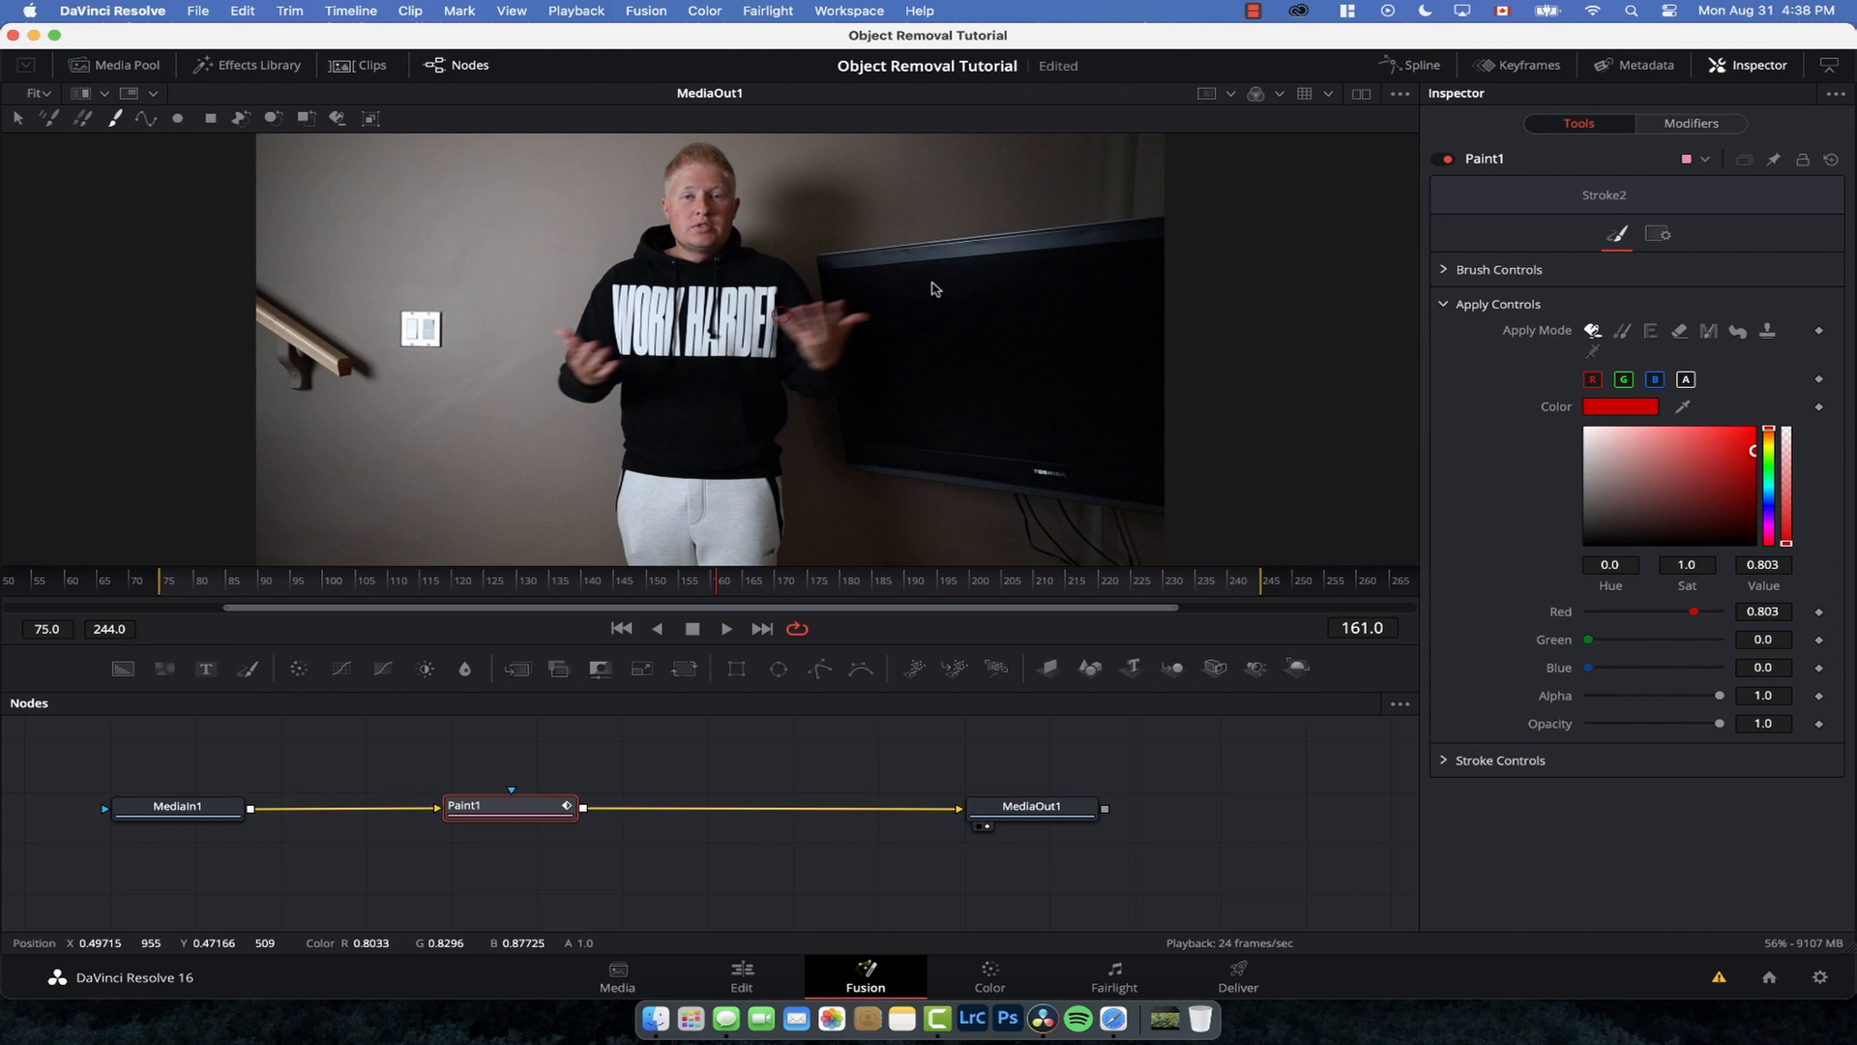
Step: Switch the stroke's apply mode to Clone and try cloning nearby wall and the man's face over the light switch
left_click(1622, 333)
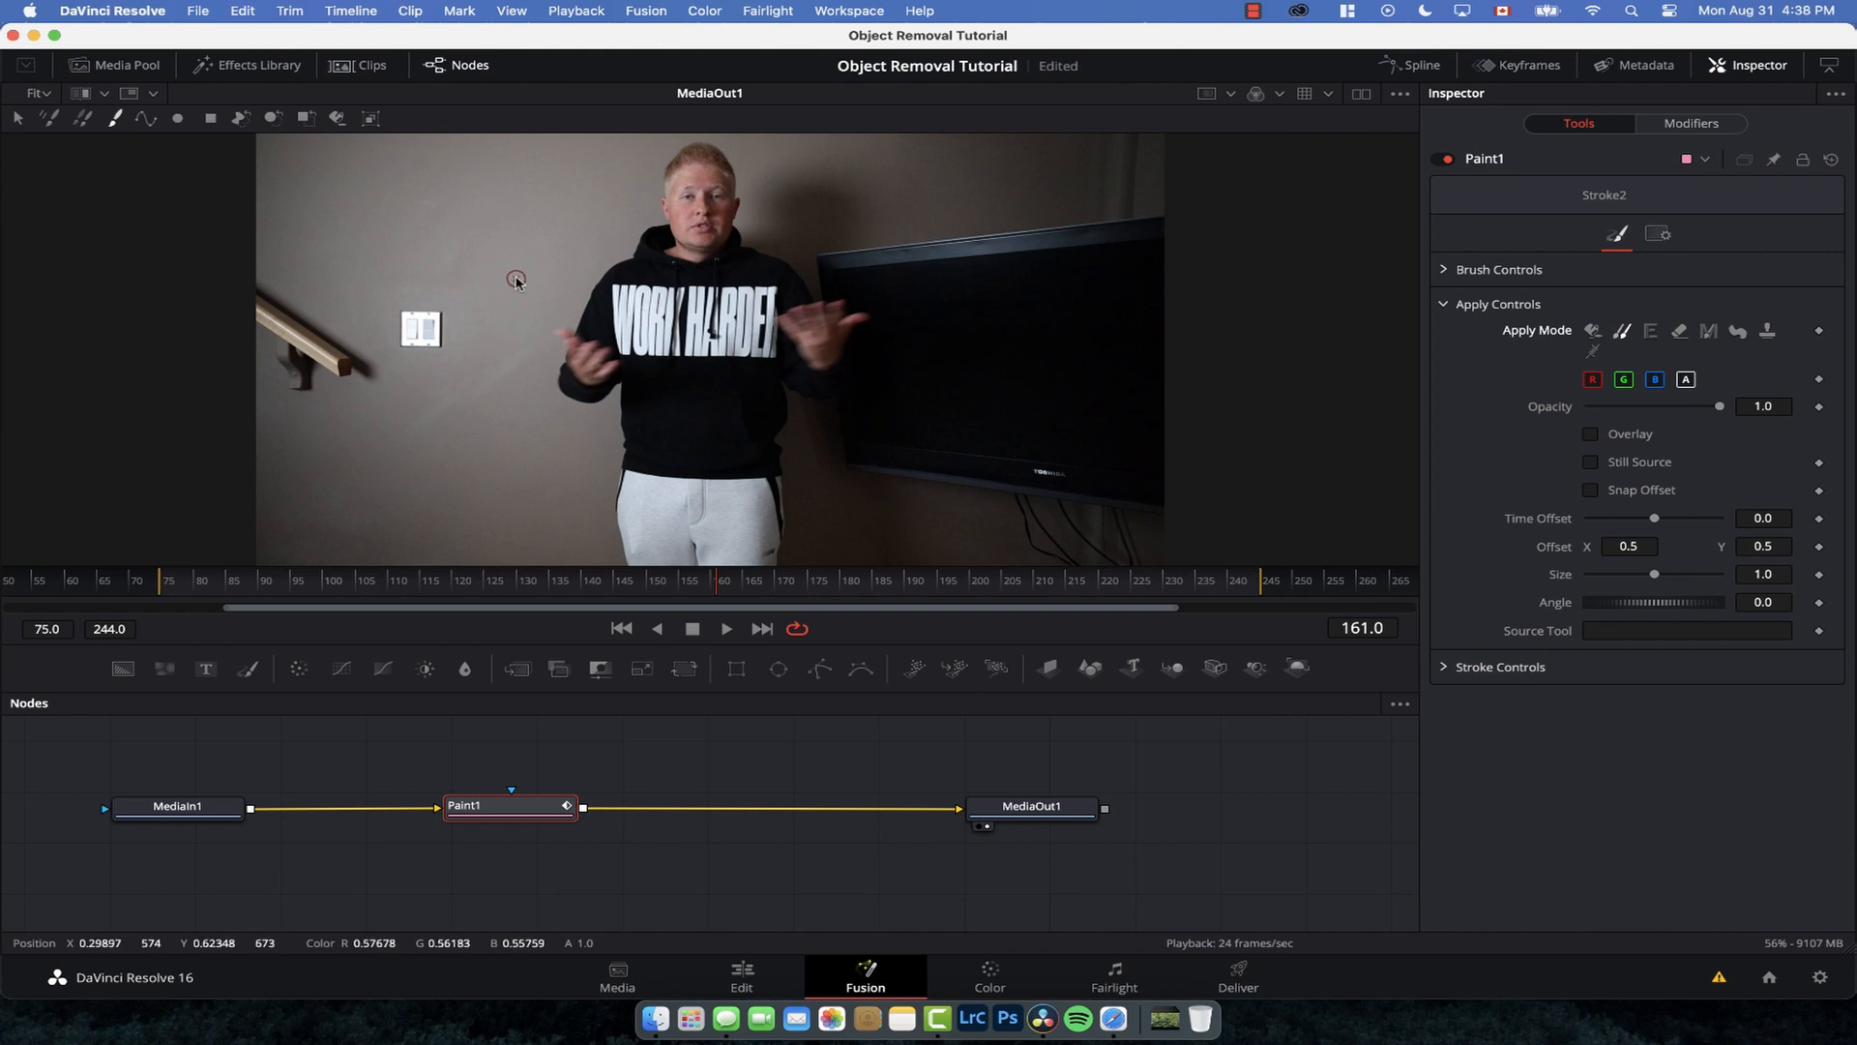
left_click(462, 251, "alt")
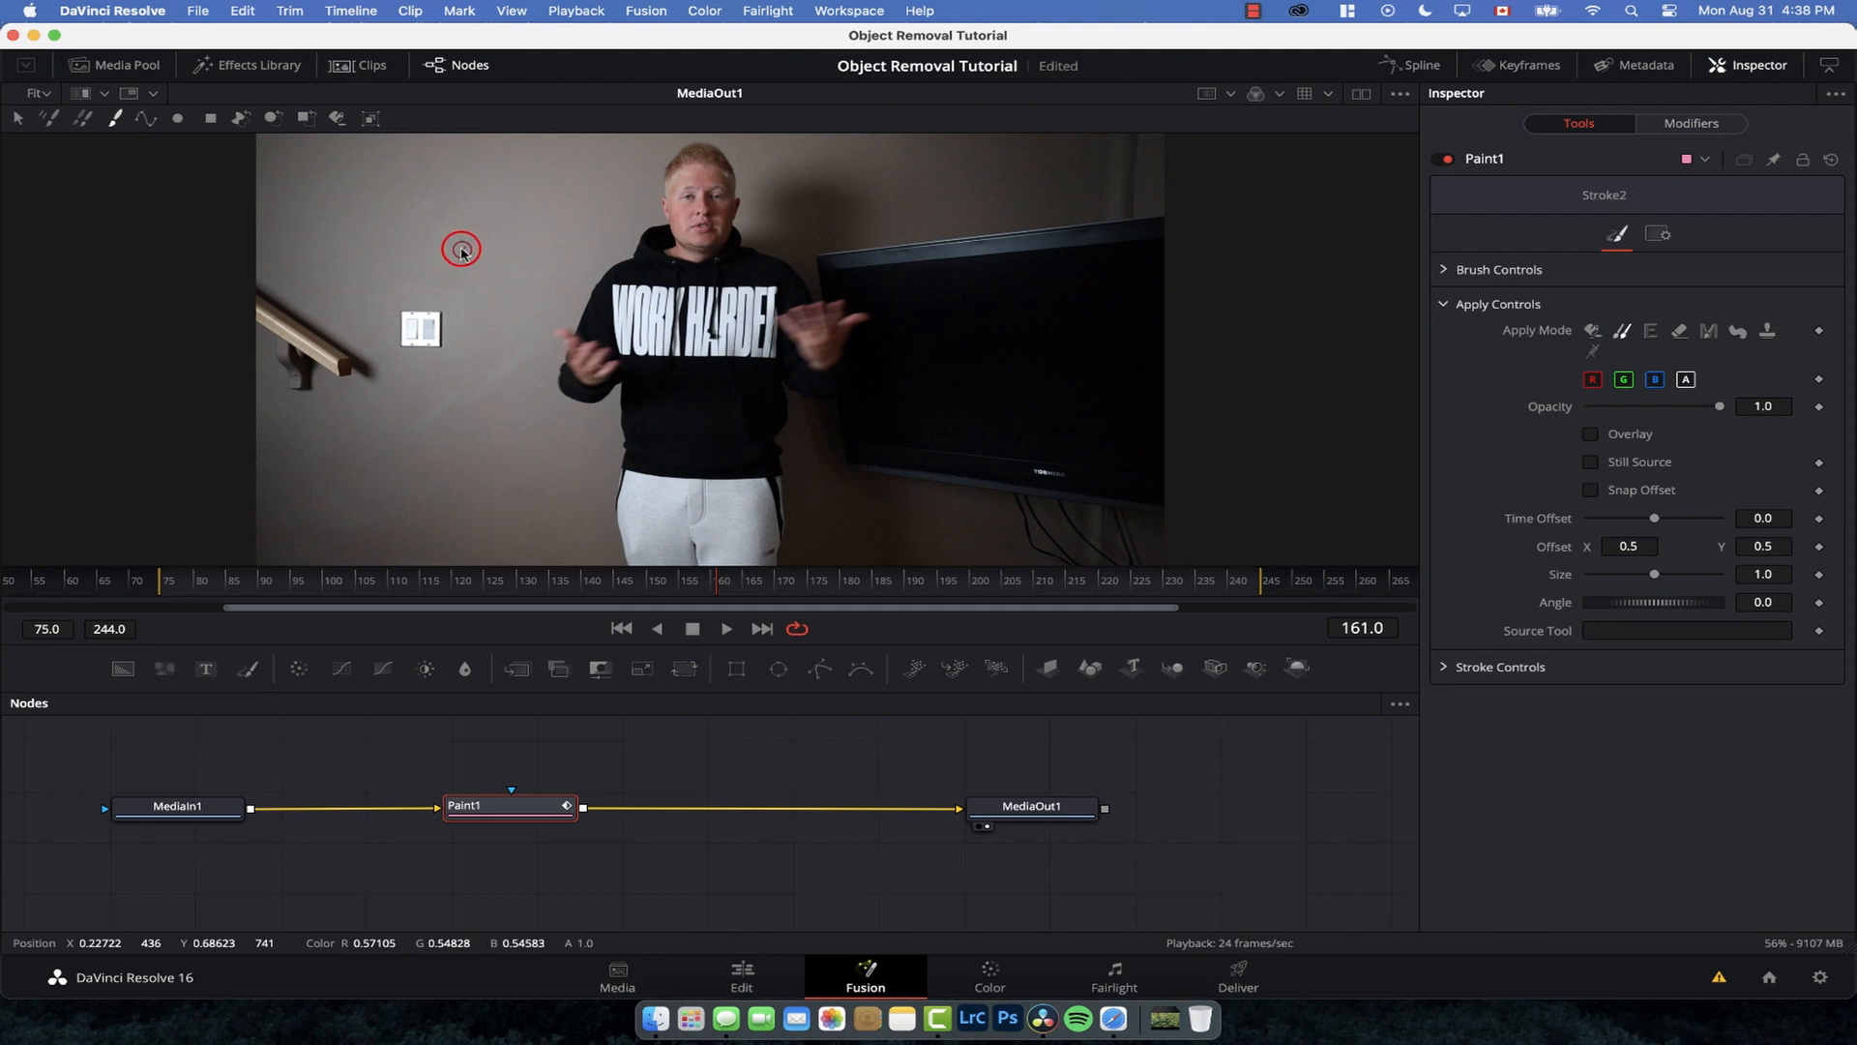
left_click(497, 296)
left_click_drag(413, 312, 441, 345)
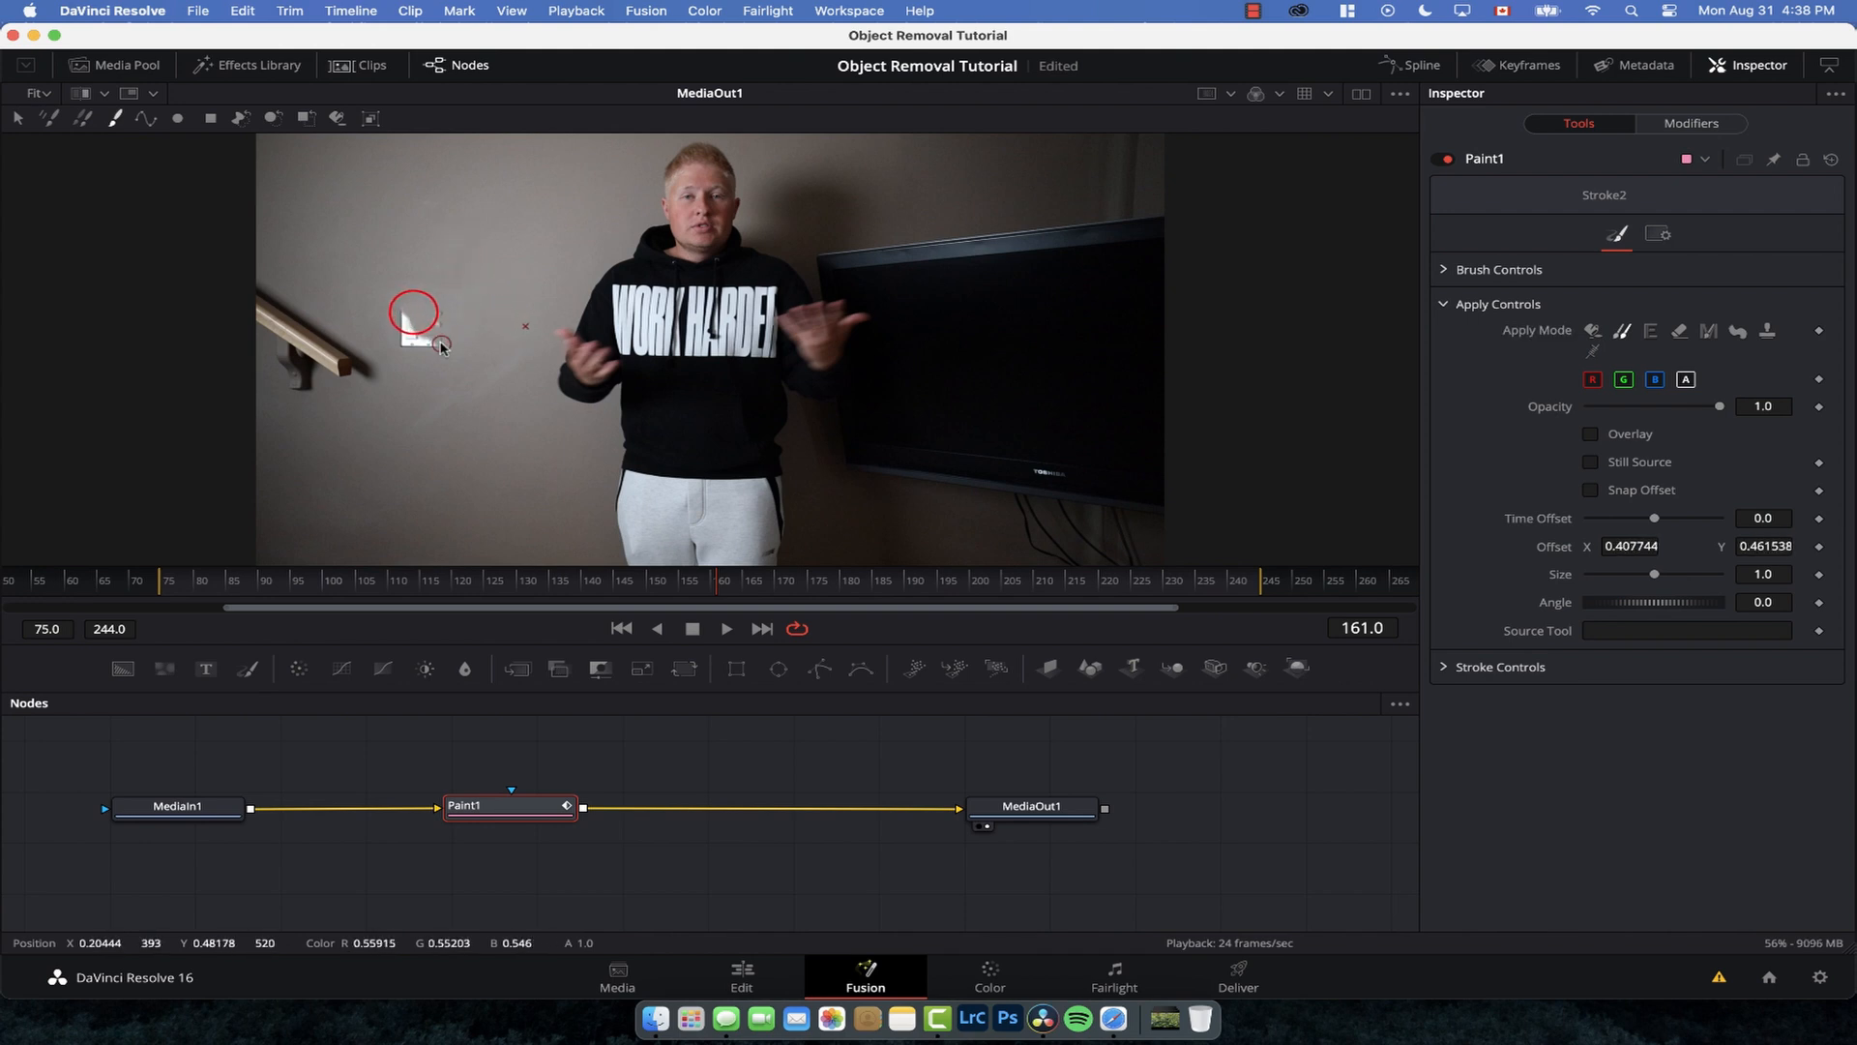
key("super+z")
left_click(690, 190, "alt")
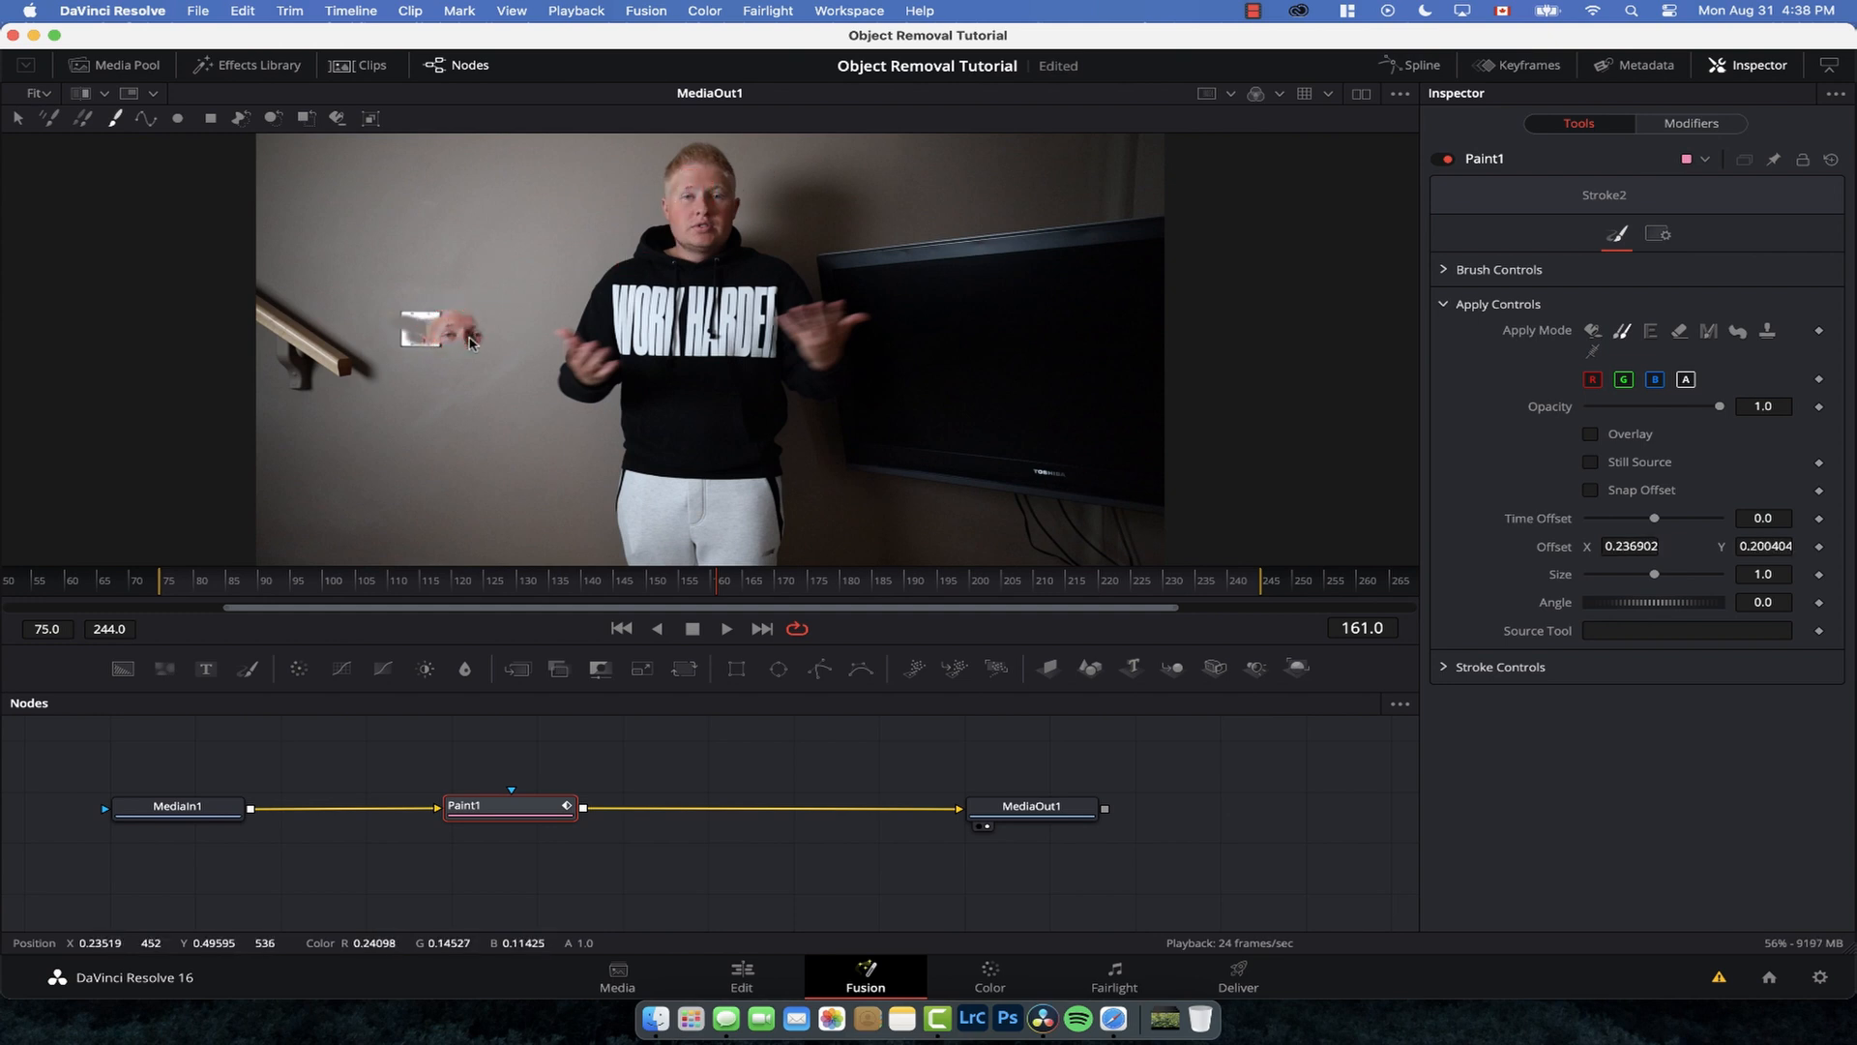
Step: Clone surrounding wall over the light switch with brush Size 0.0299 and Softness 1.056, and play the clip to check the removal
left_click(1444, 270)
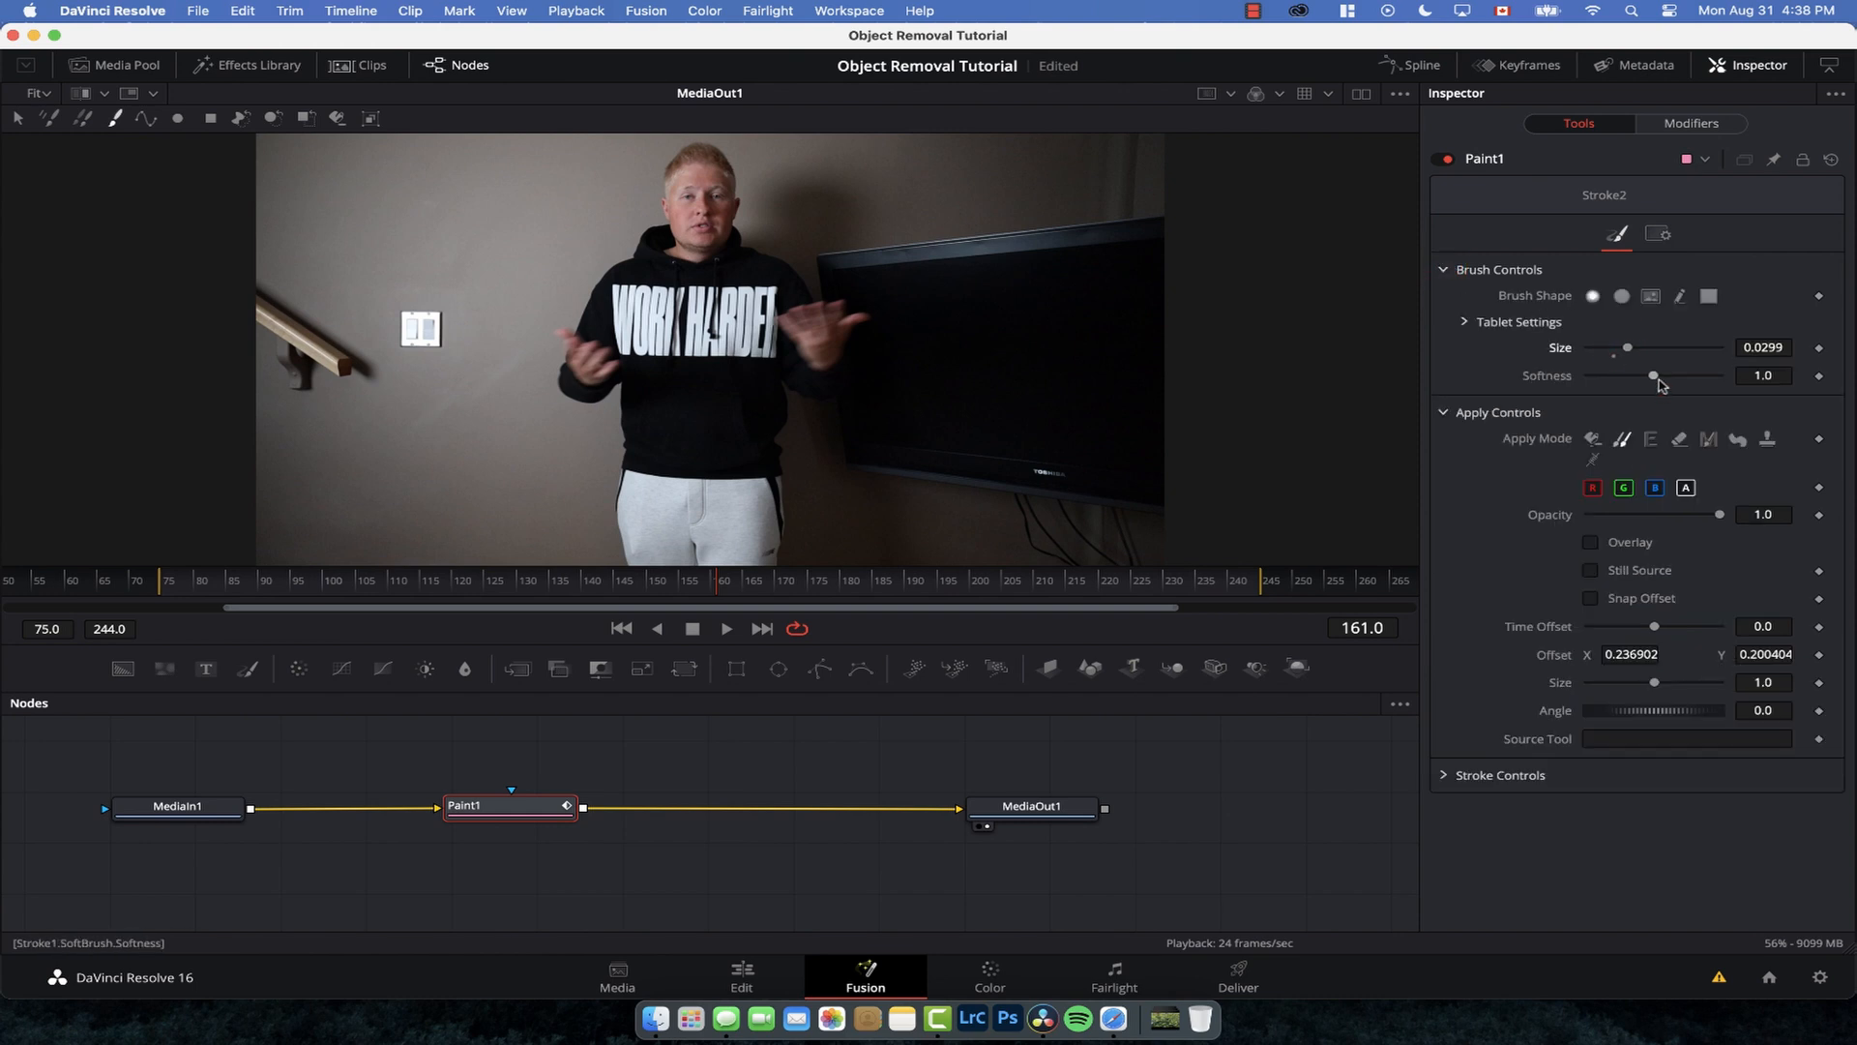
left_click(421, 261, "alt")
mouse_move(400, 317)
left_mouse_down()
mouse_move(404, 316)
mouse_move(406, 337)
mouse_move(461, 300)
mouse_move(433, 335)
mouse_move(467, 337)
mouse_move(403, 349)
mouse_move(437, 291)
mouse_move(420, 327)
left_mouse_up()
left_click(462, 301, "alt")
left_click(469, 339, "alt")
left_click(433, 357, "alt")
left_click(433, 344)
left_click(420, 359, "alt")
left_click(438, 290, "alt")
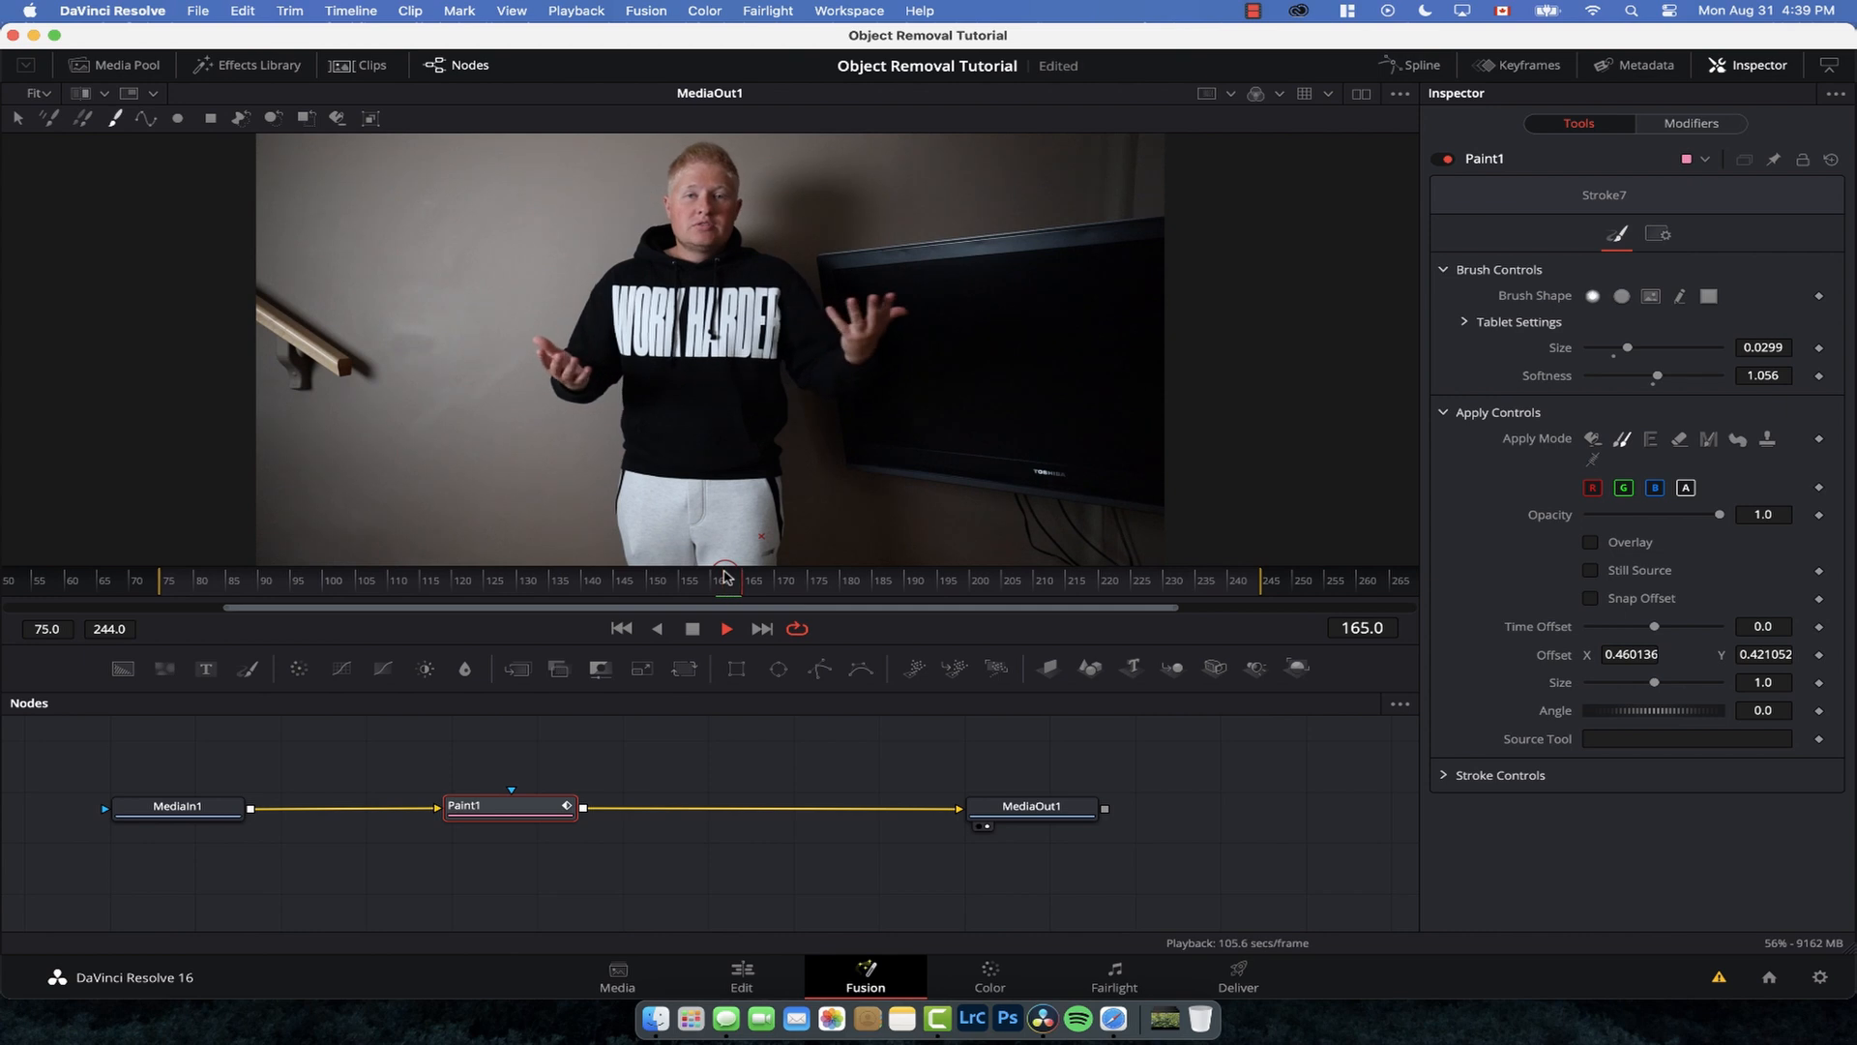
key("space")
left_click_drag(725, 578, 587, 579)
Step: Open the second clip, 1J0A3294.MP4, on the Fusion page and enlarge the viewer
left_click(740, 975)
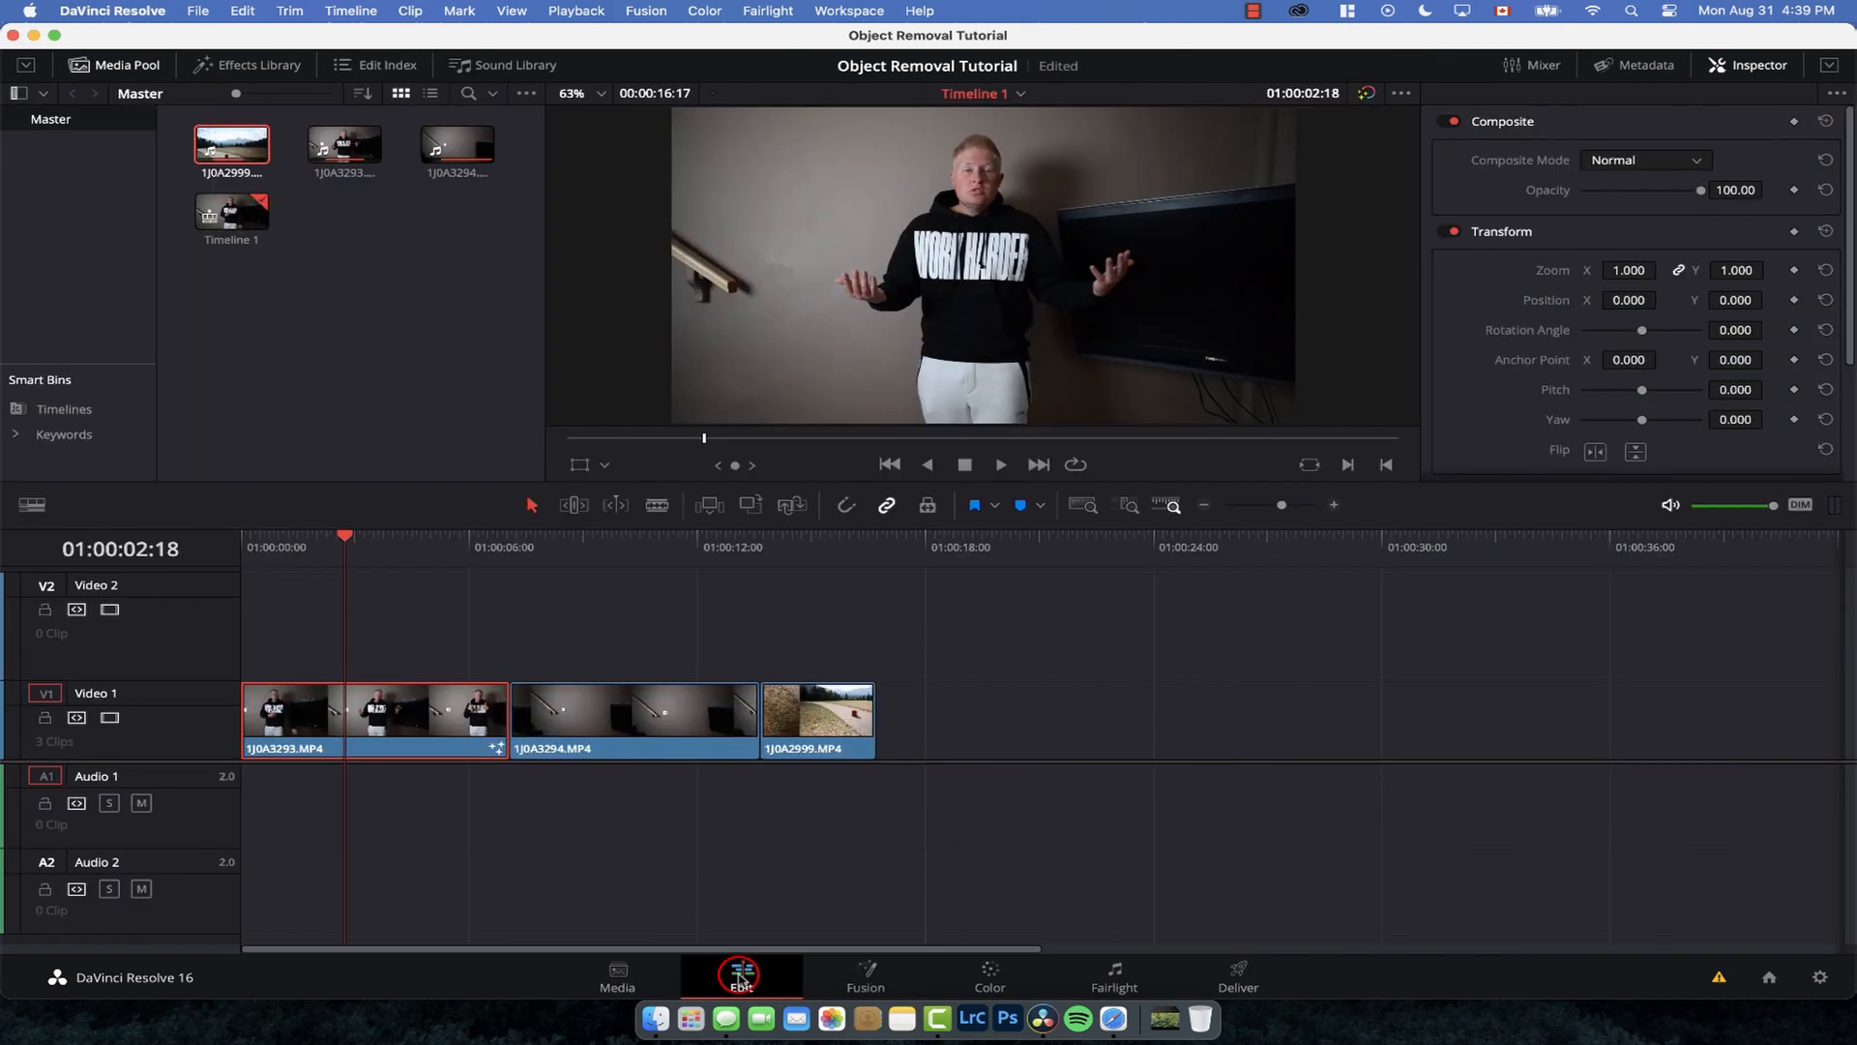
left_click(627, 542)
left_click(635, 740)
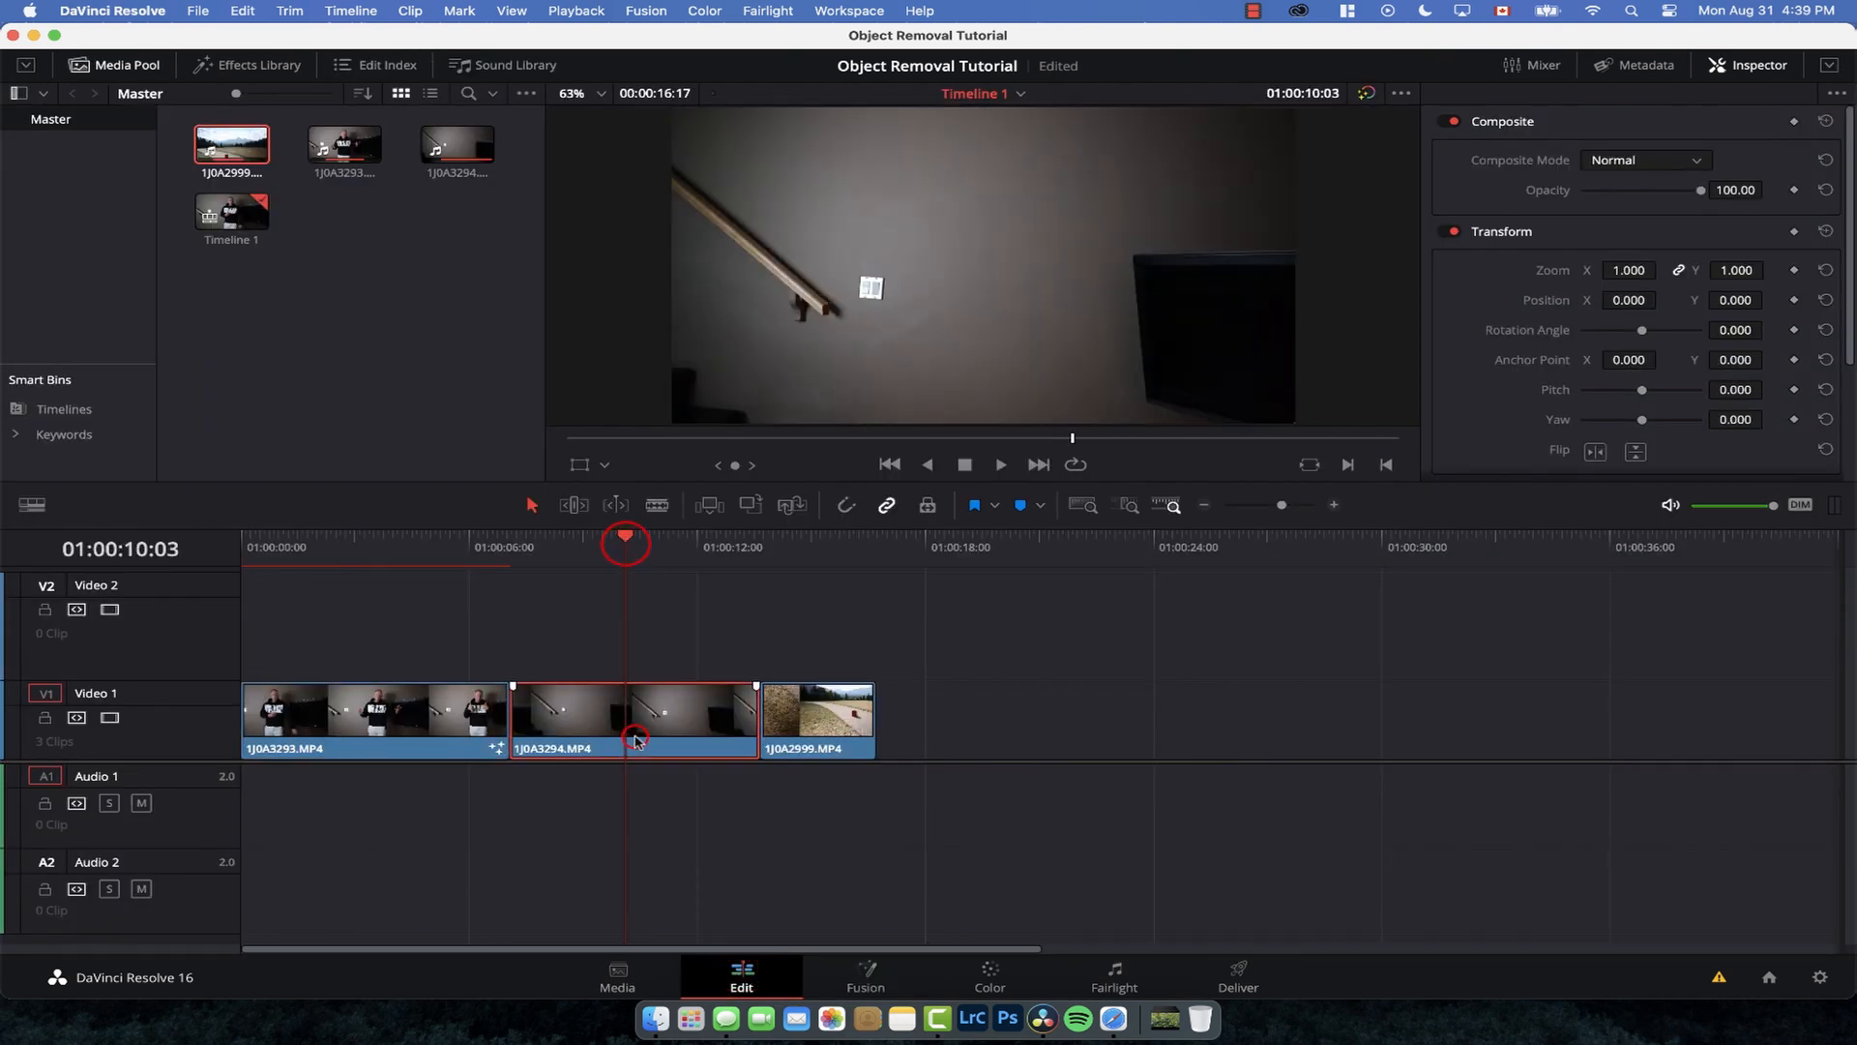
left_click(886, 979)
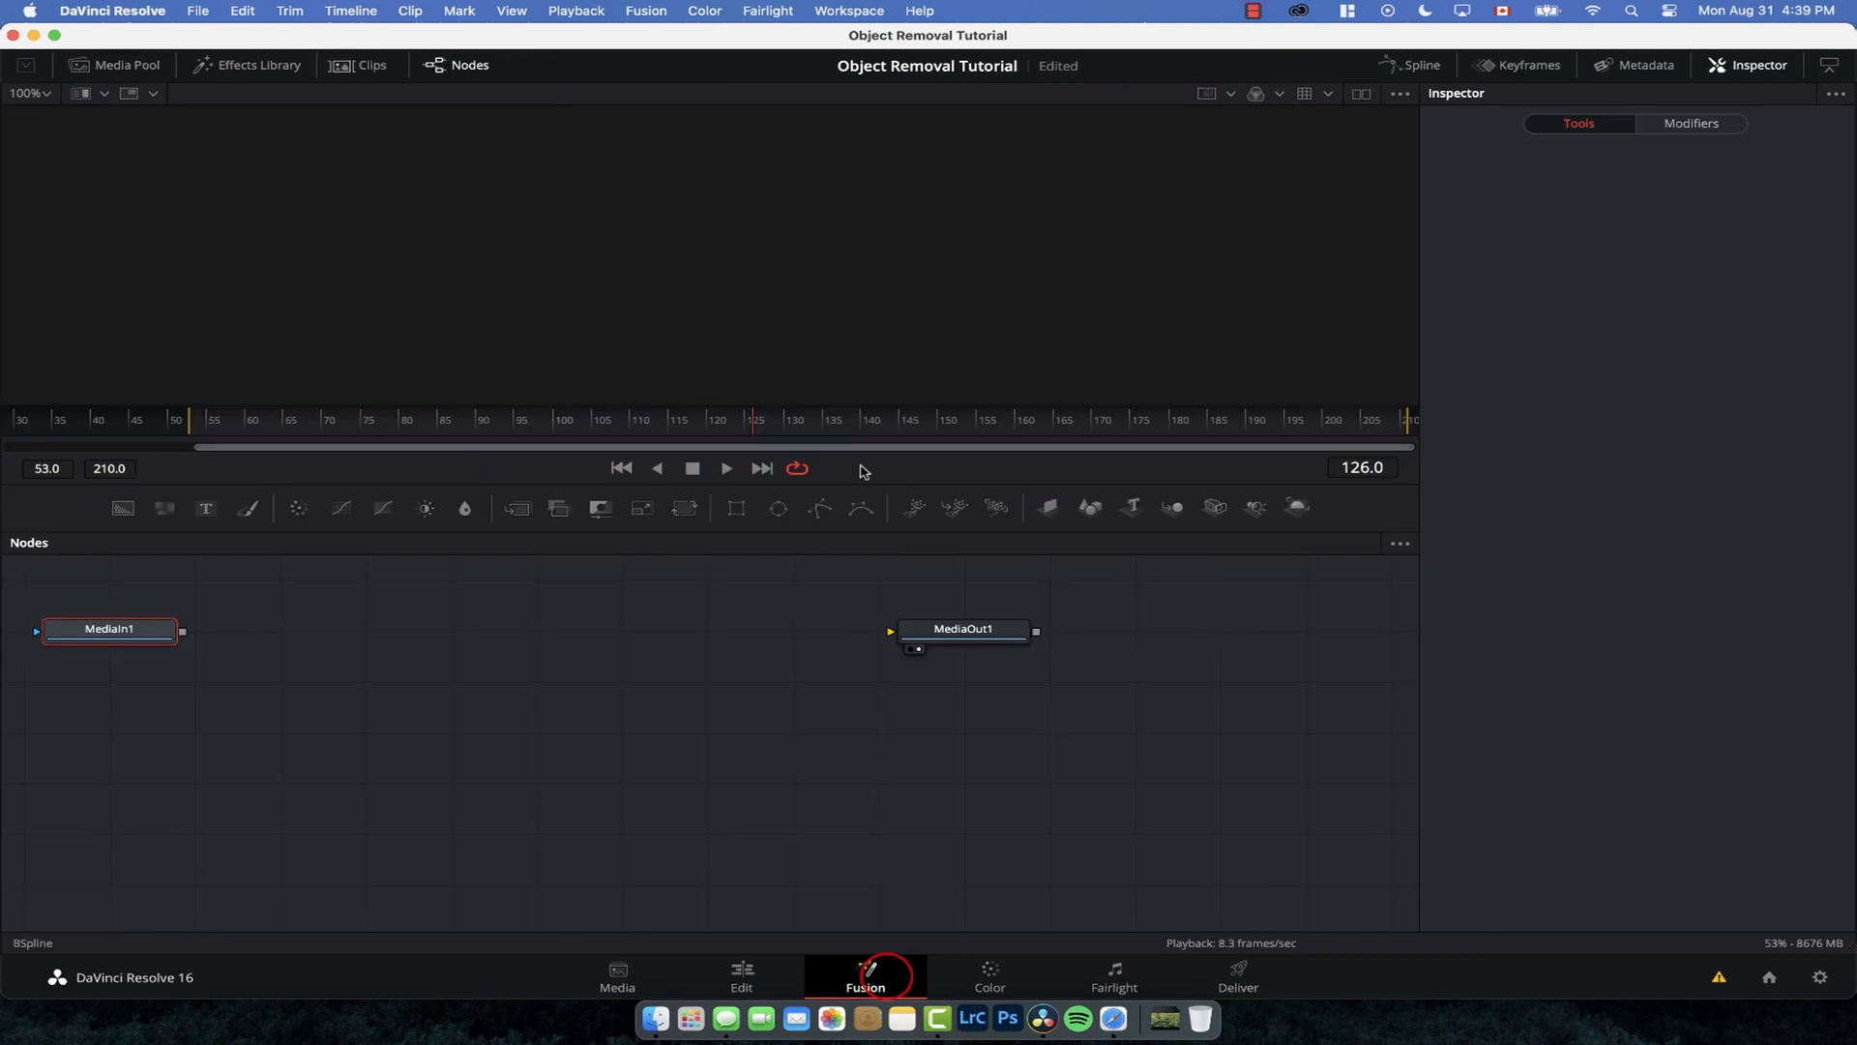
left_click_drag(486, 486, 487, 665)
Step: Move the second clip's MediaIn1 and MediaOut1 nodes together to reposition them in the node graph
left_click_drag(102, 769, 1073, 853)
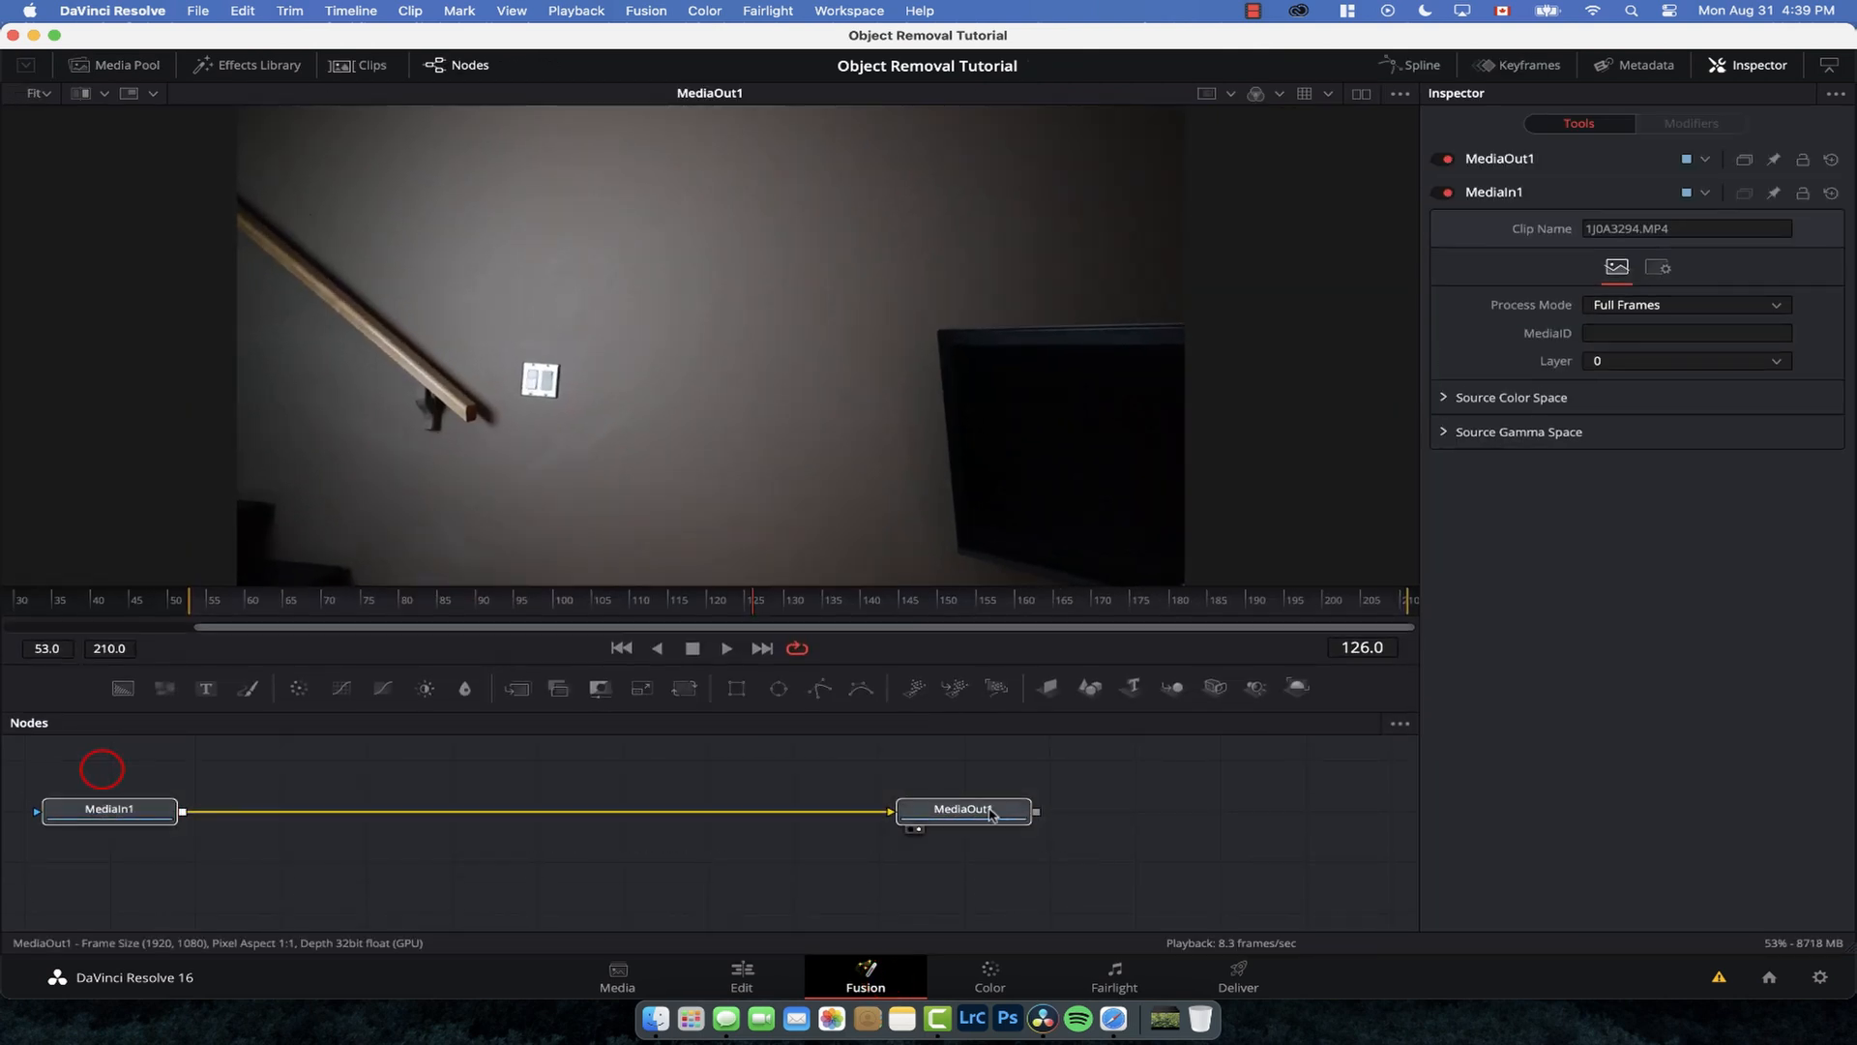
left_click_drag(986, 809, 1161, 873)
left_click(1068, 772)
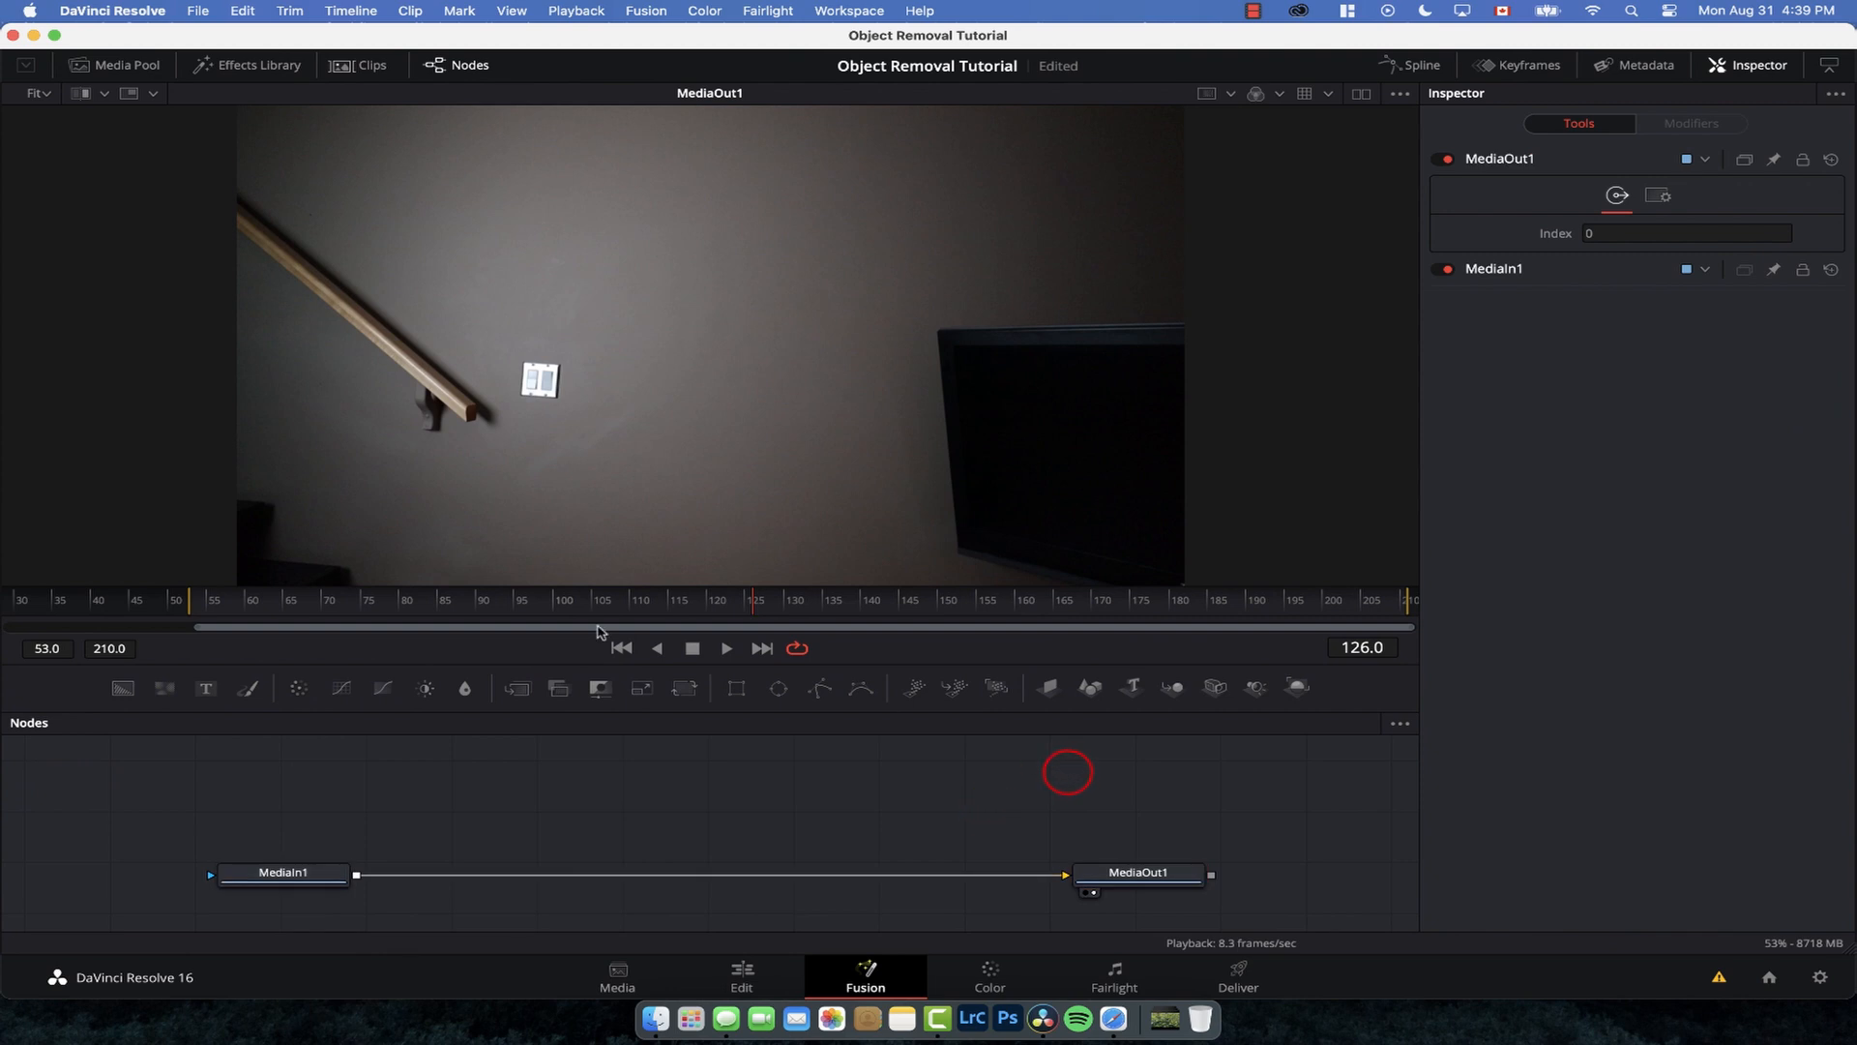
Step: Go to frame 54 and add a Paint node after MediaIn1 in the second clip's composition
left_click_drag(249, 597, 198, 605)
left_click(319, 875)
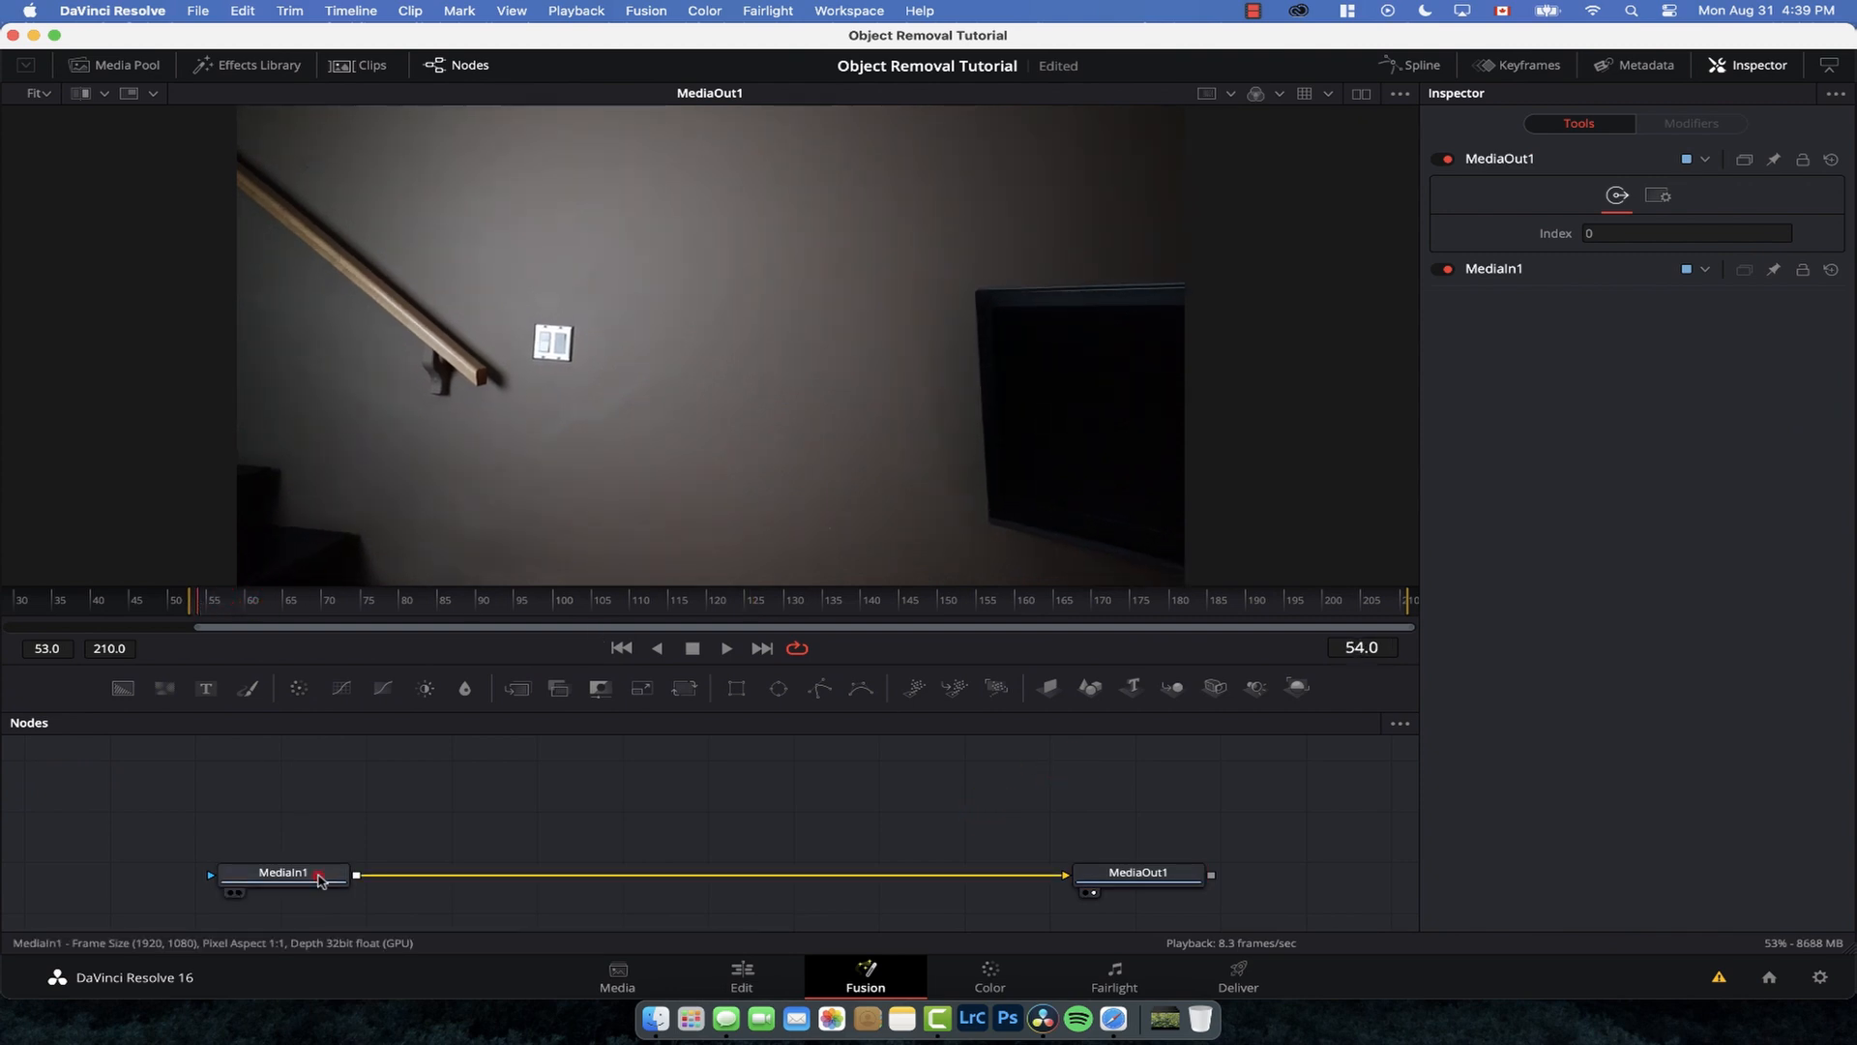
key("shift+space")
type("paint")
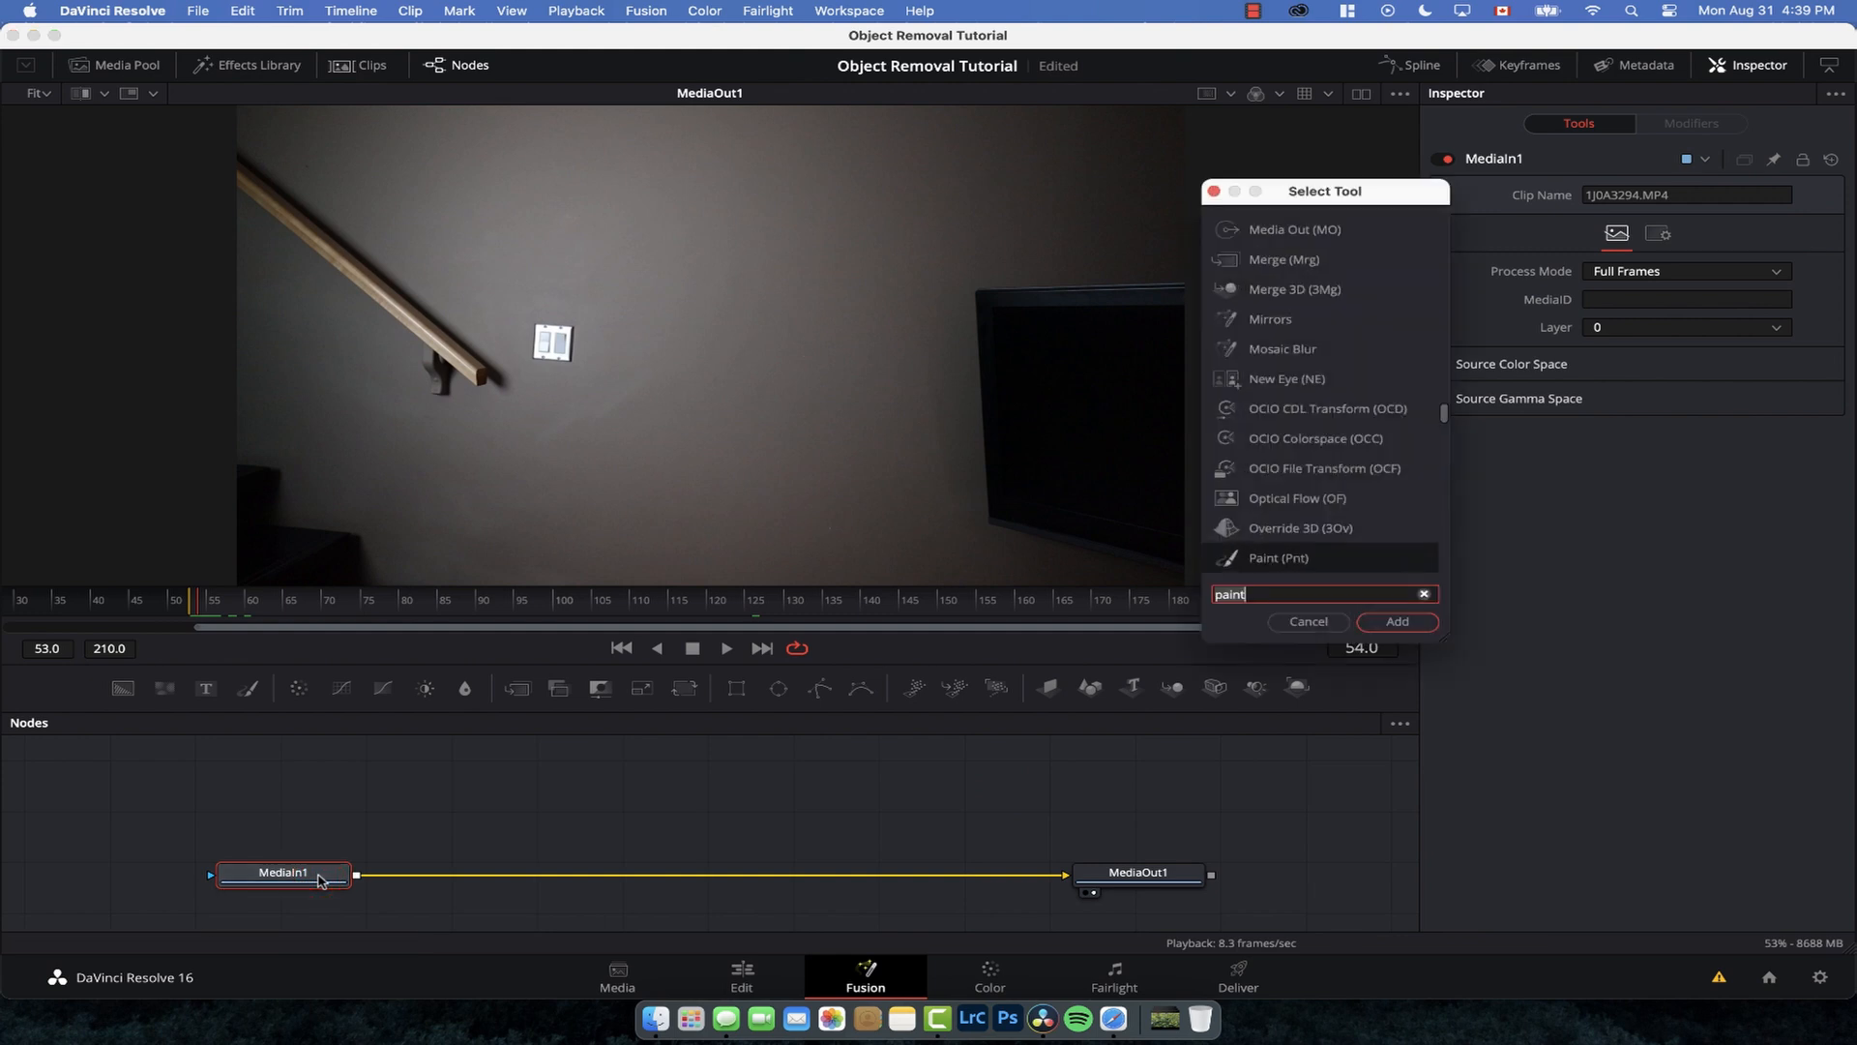
key("Return")
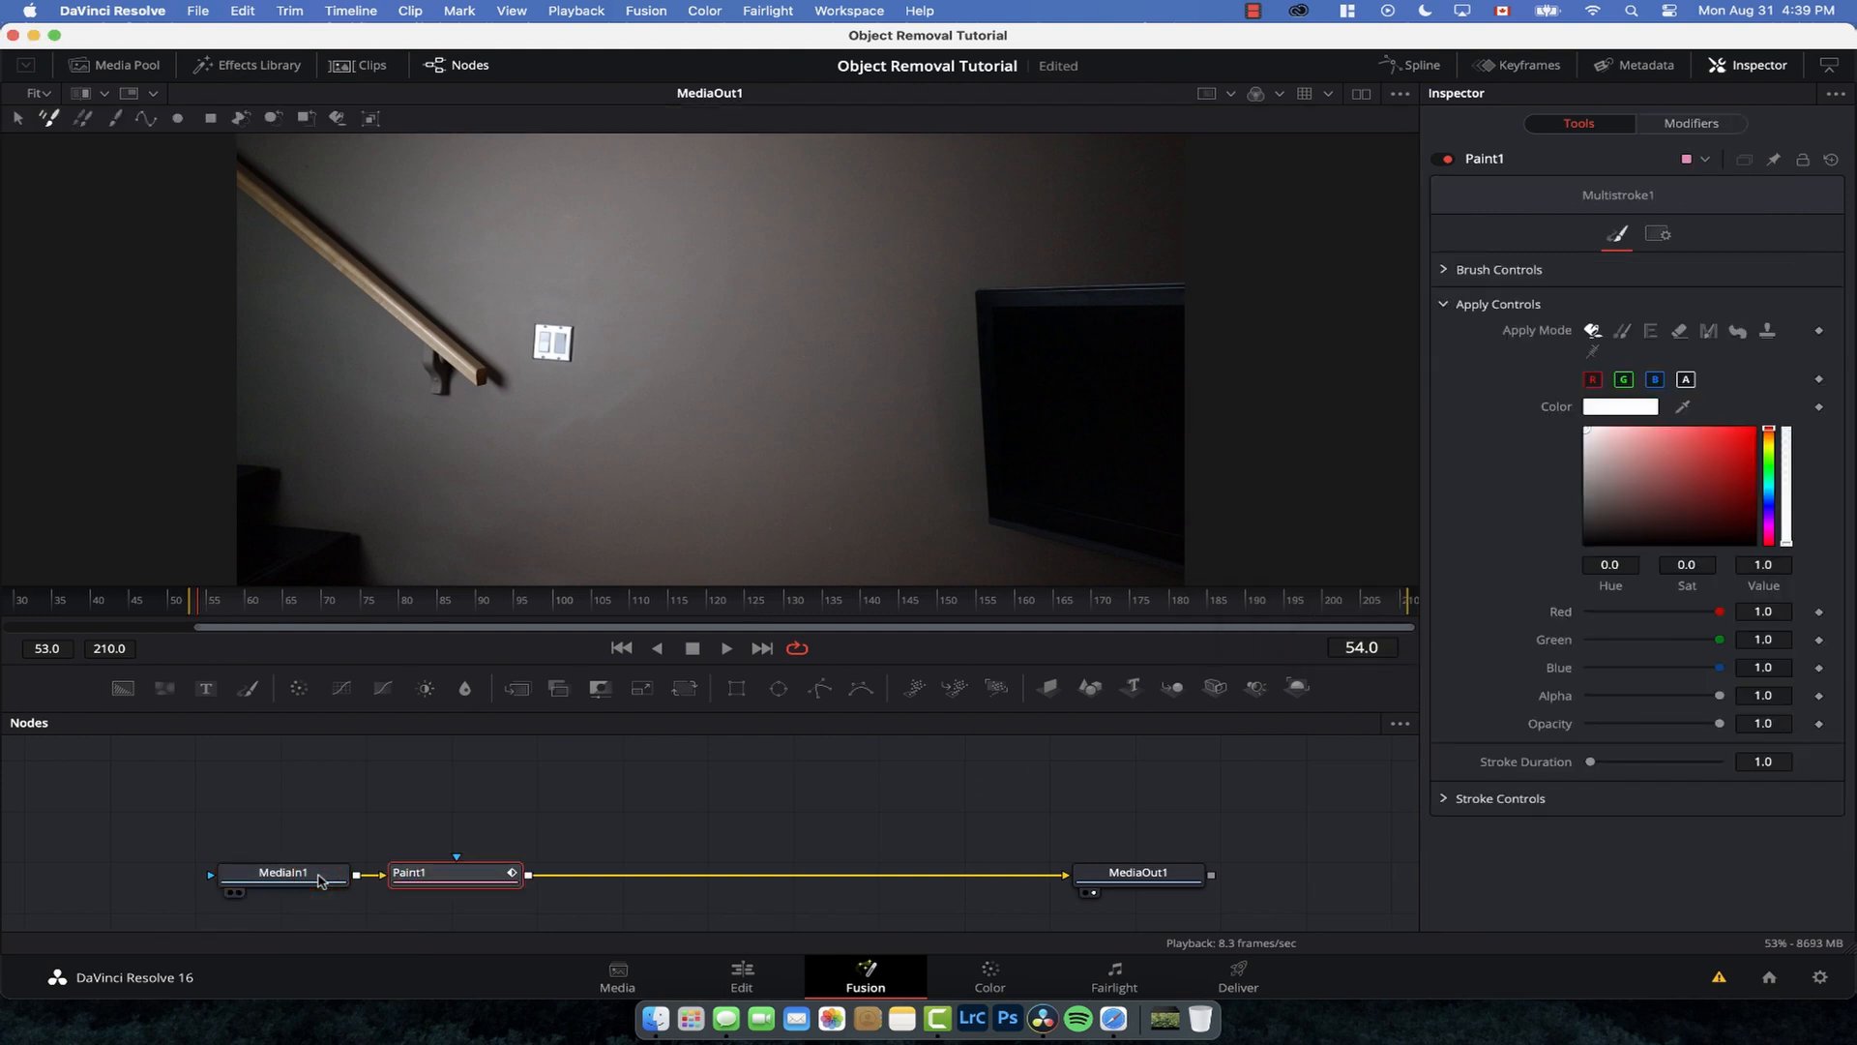
Step: Set up a Stroke brush in Clone mode with Size 0.0331 and Softness 1.2
left_click(113, 122)
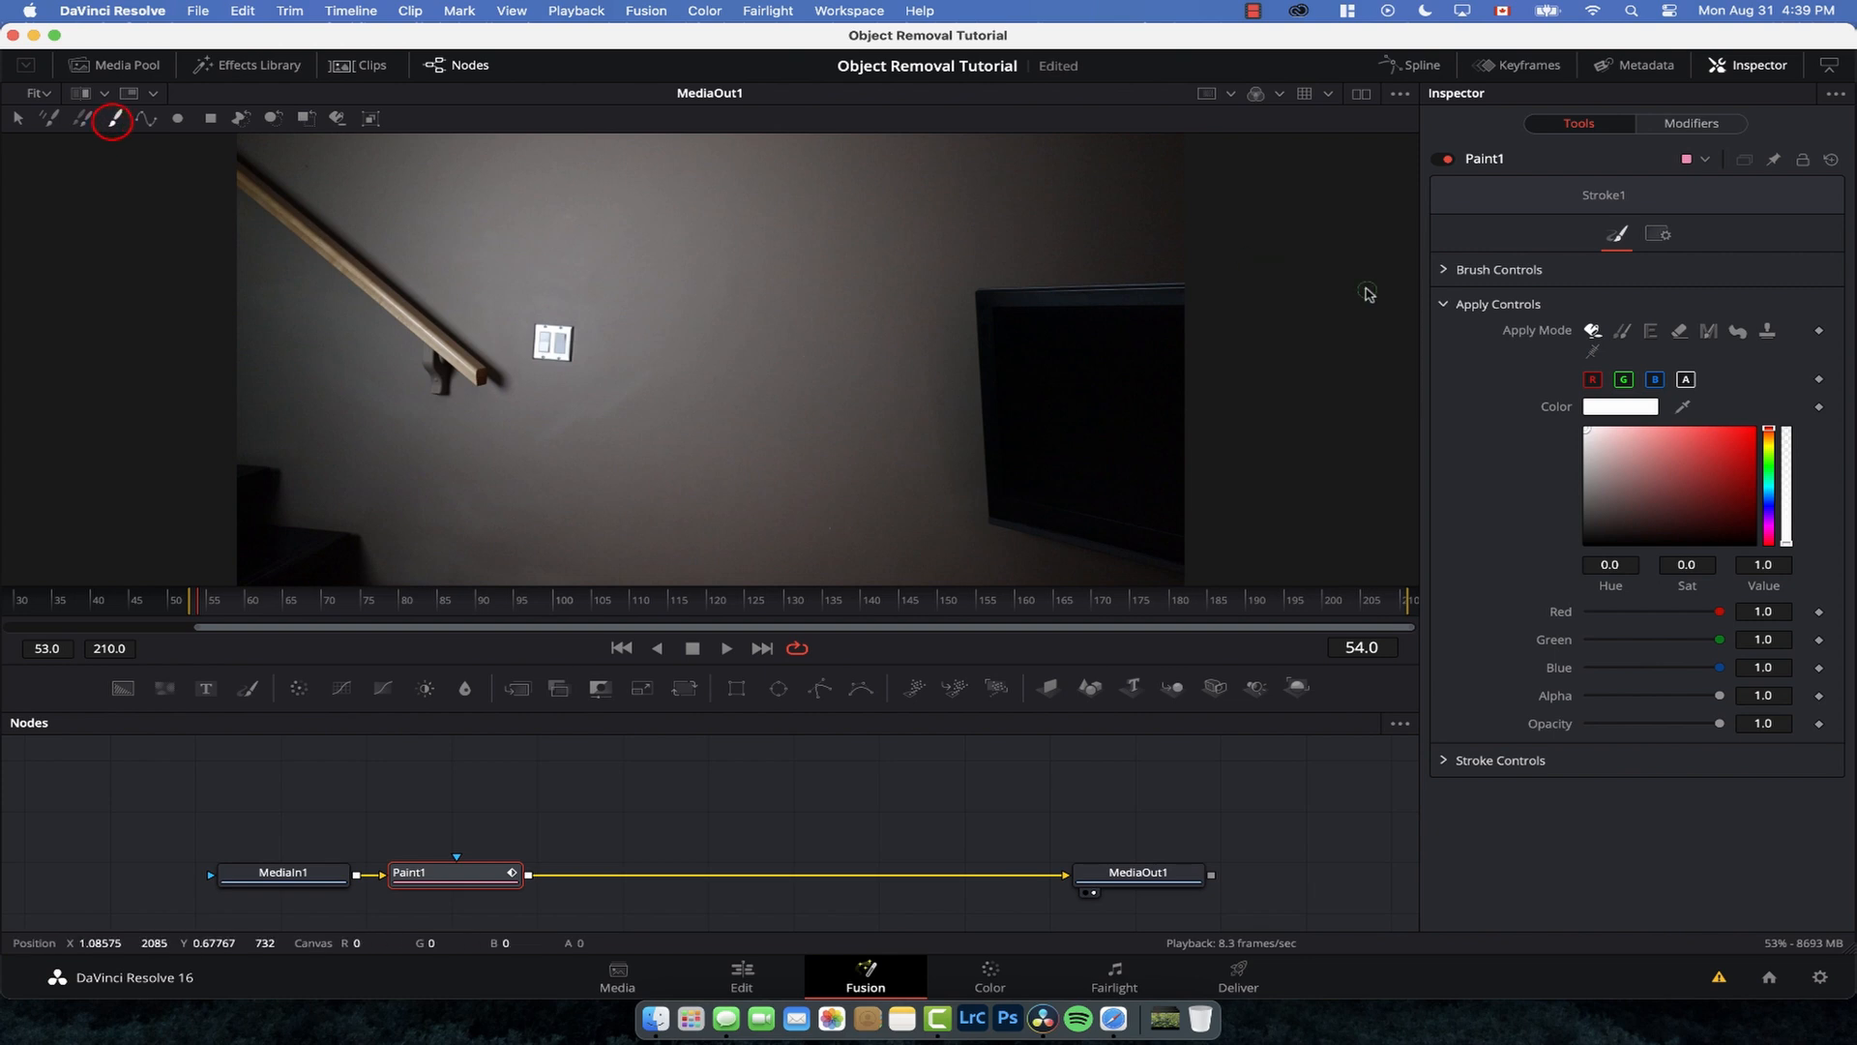
left_click(1622, 331)
left_click(1441, 271)
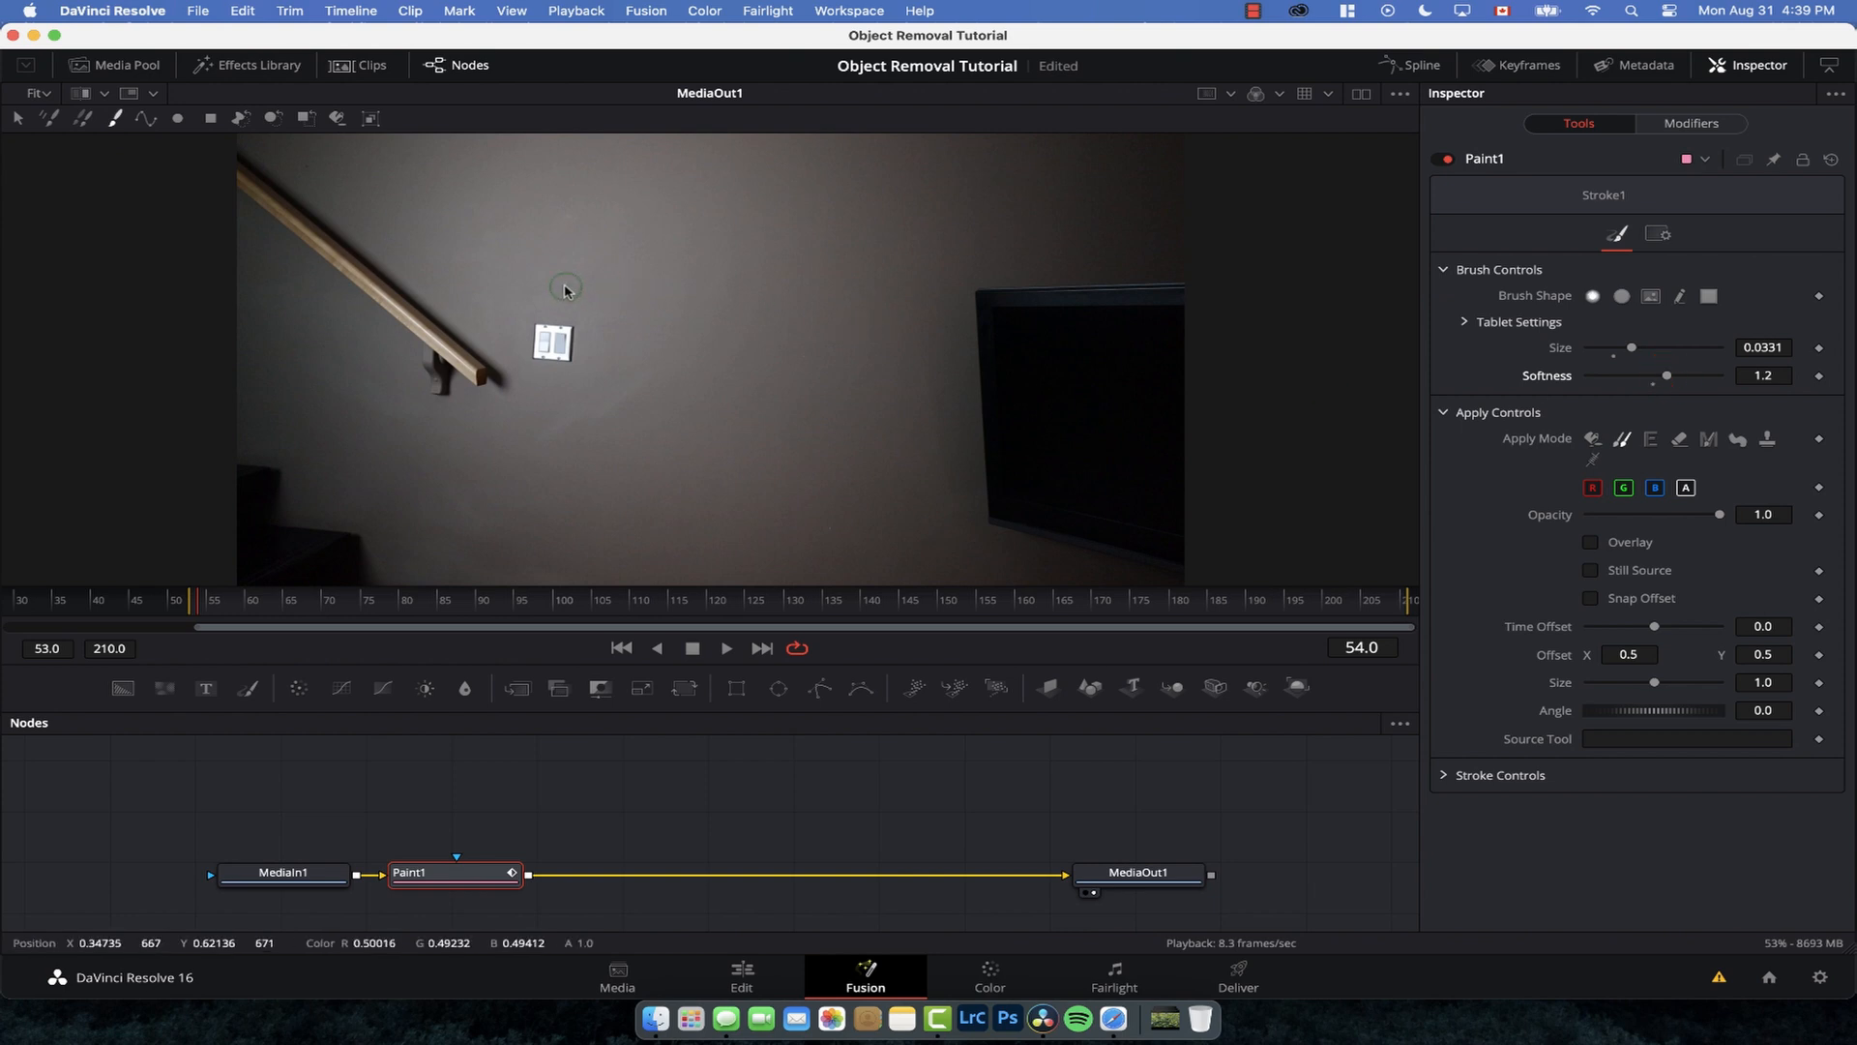
Step: Paint out the light switch in the second clip by cloning wall samples from several sides around it
mouse_move(566, 290)
left_mouse_down()
mouse_move(538, 328)
mouse_move(581, 331)
mouse_move(533, 327)
mouse_move(575, 338)
mouse_move(547, 382)
mouse_move(538, 356)
mouse_move(578, 357)
mouse_move(531, 354)
mouse_move(631, 345)
mouse_move(572, 336)
mouse_move(568, 356)
mouse_move(538, 335)
left_mouse_up()
left_click(549, 384, "alt")
left_click(631, 346, "alt")
left_click(505, 329, "alt")
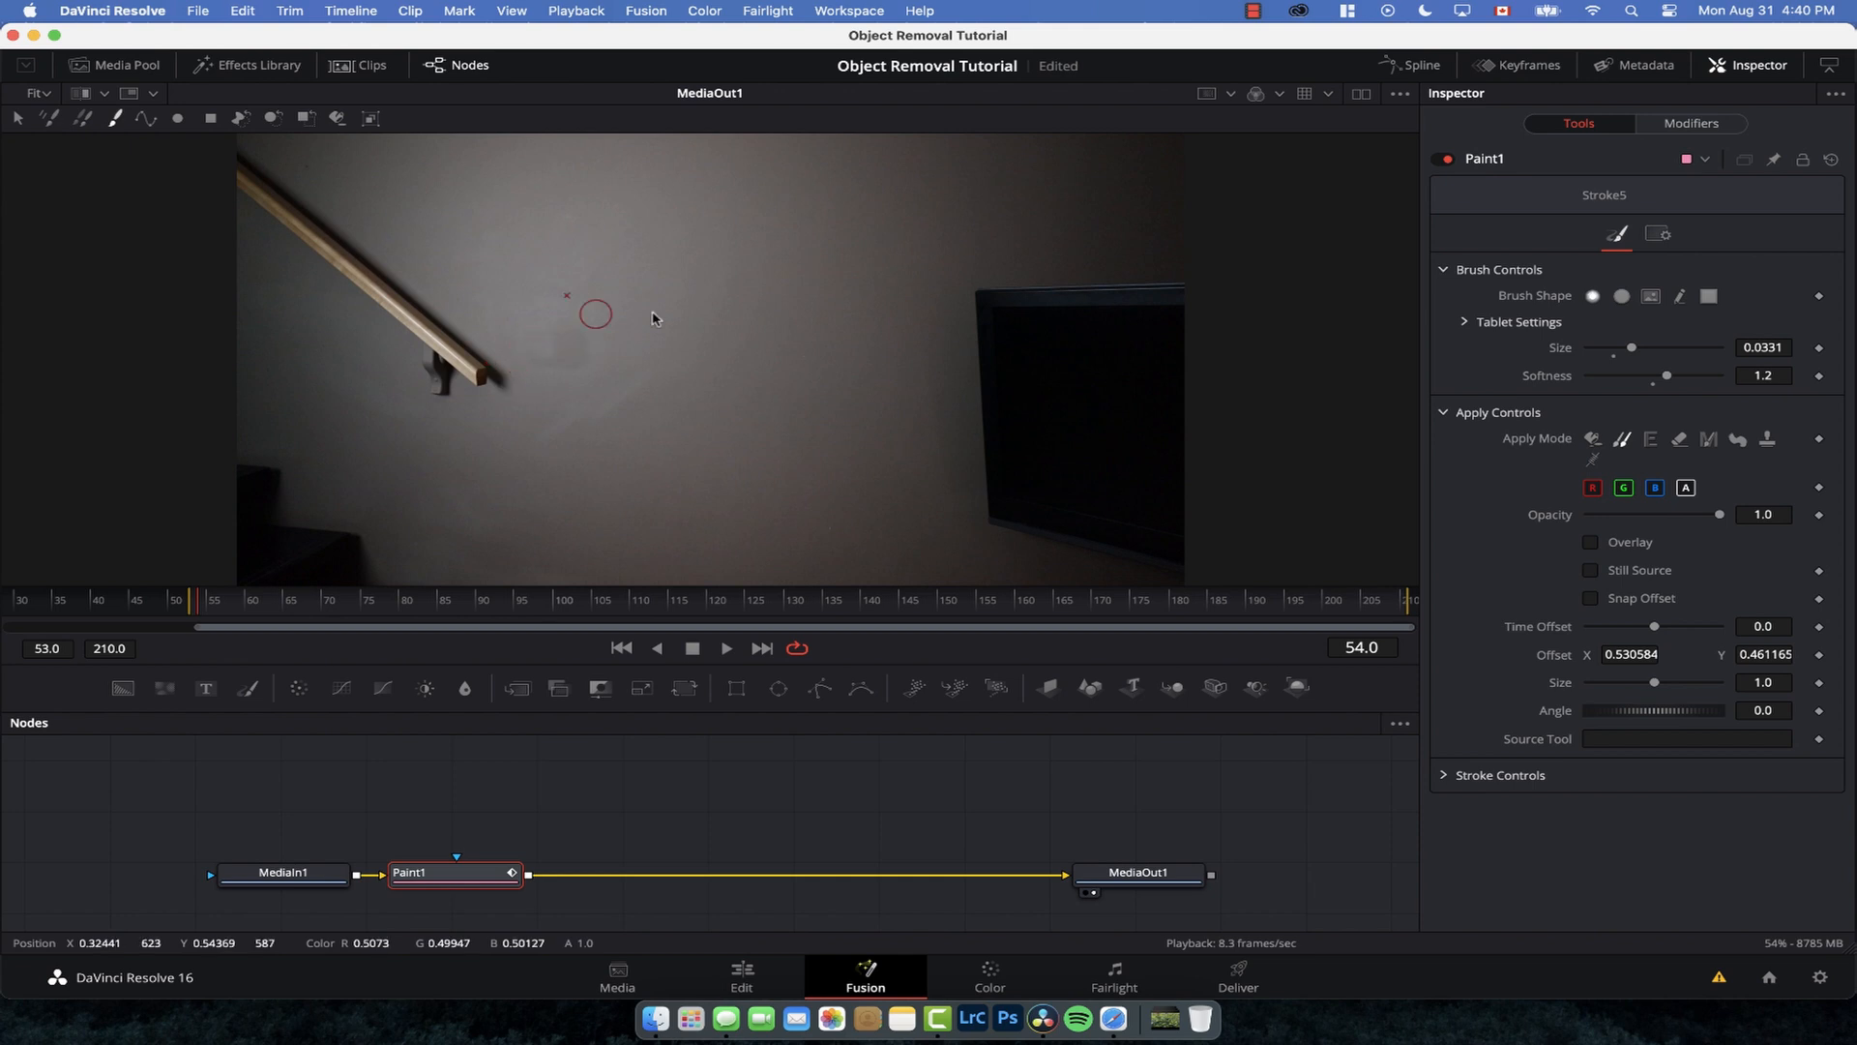
Step: Show the Paint node's stroke modifiers and select all the clone strokes over the removed light switch in the viewer
left_click(1711, 124)
left_click(1555, 294)
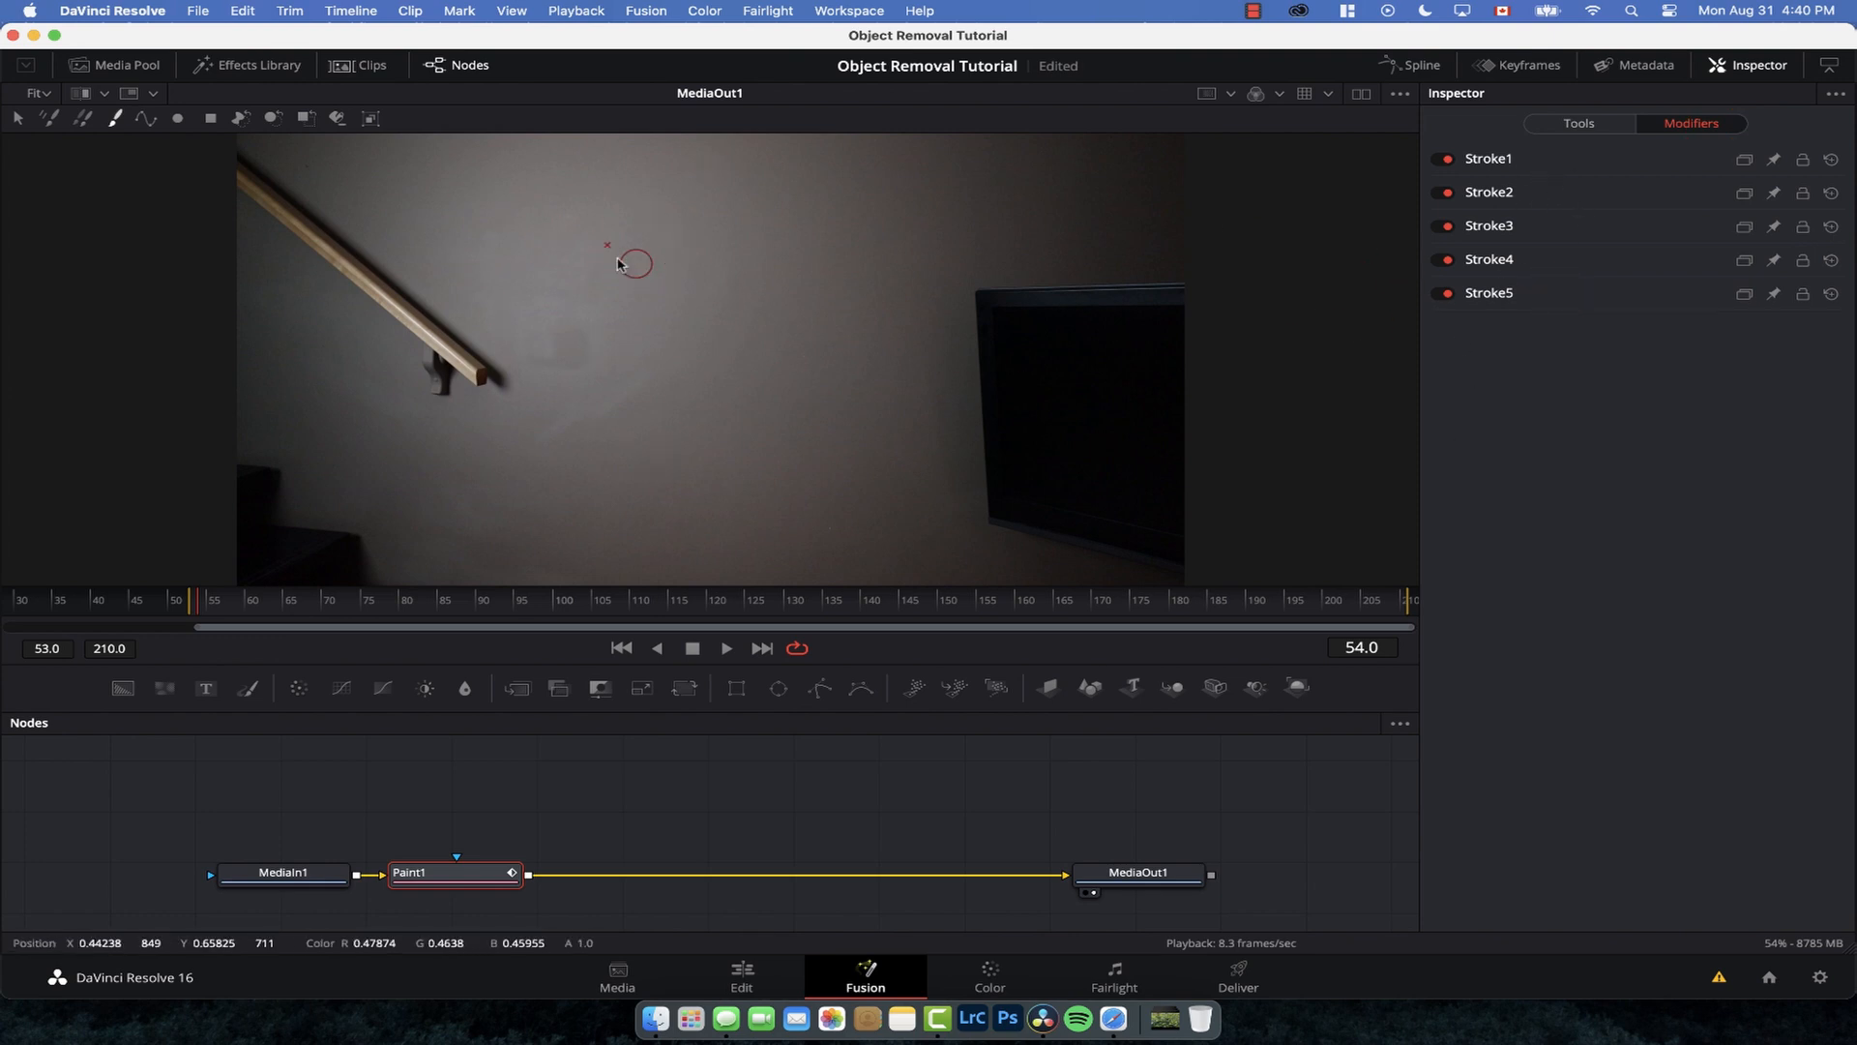
left_click(19, 119)
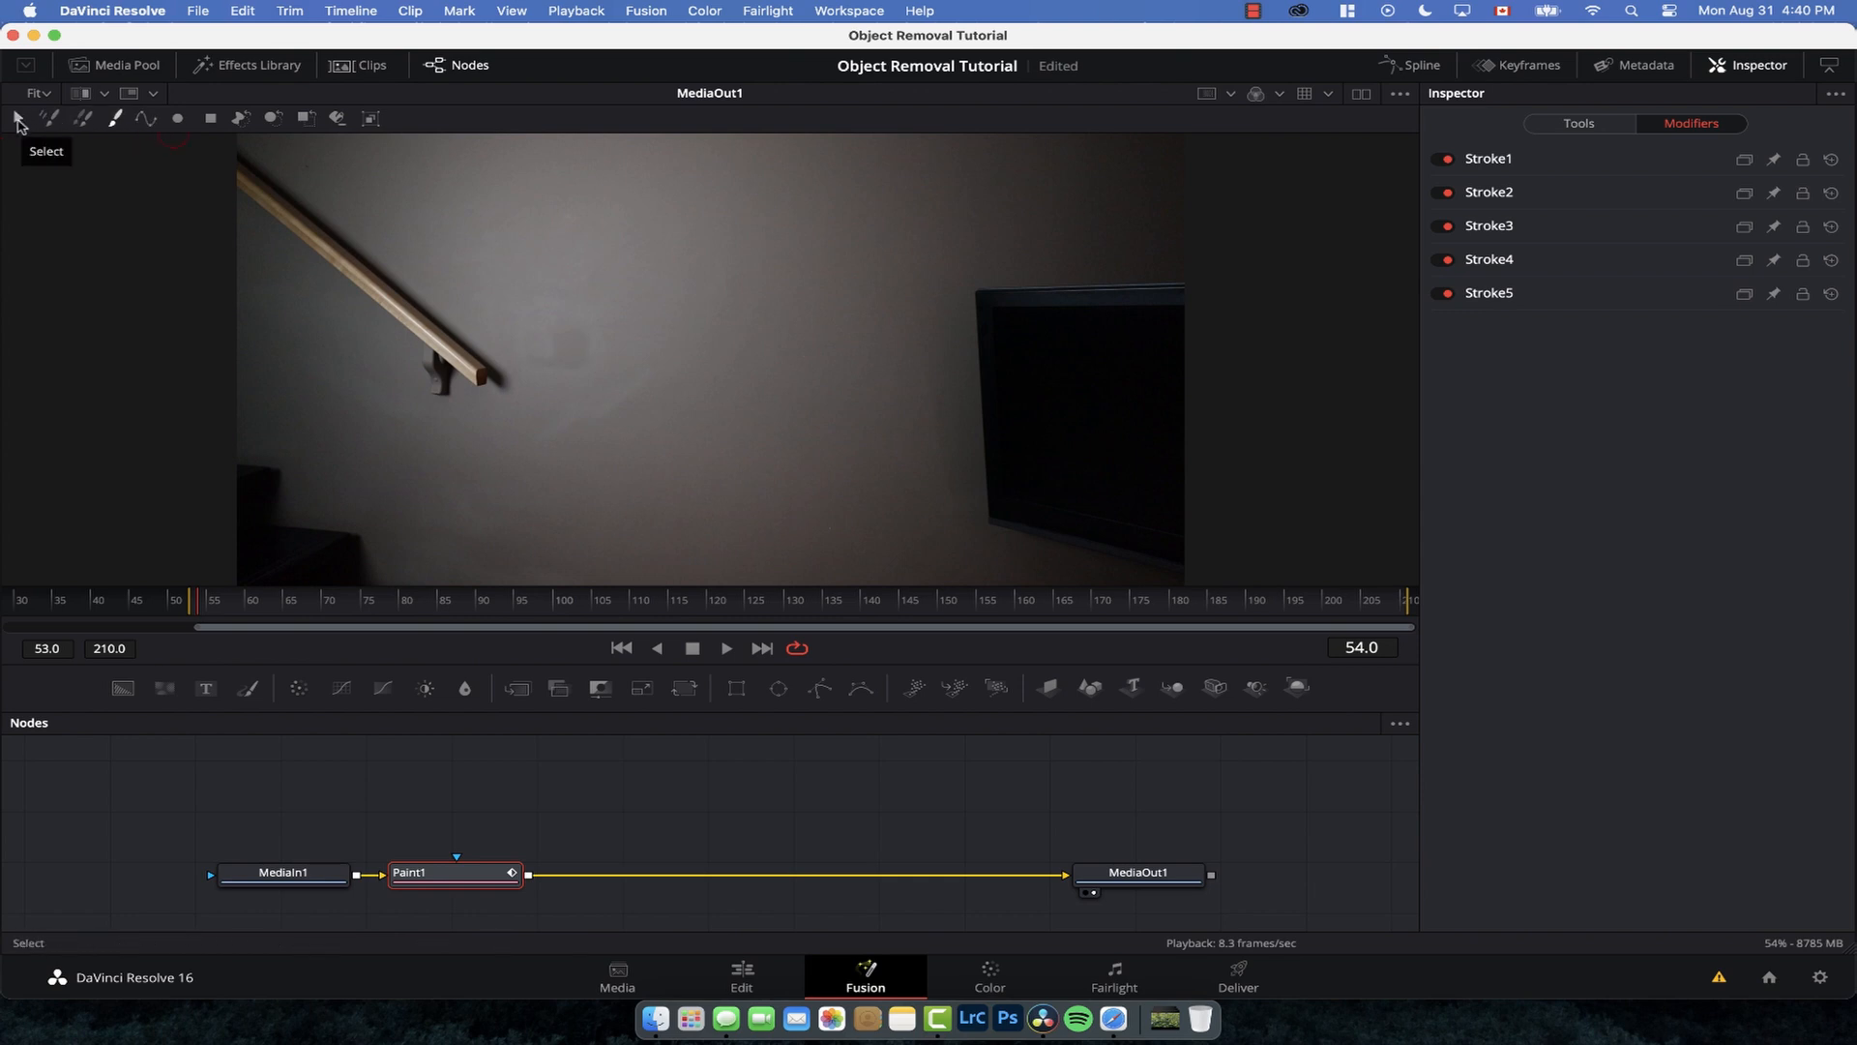
left_click(18, 121)
left_click_drag(799, 187, 337, 512)
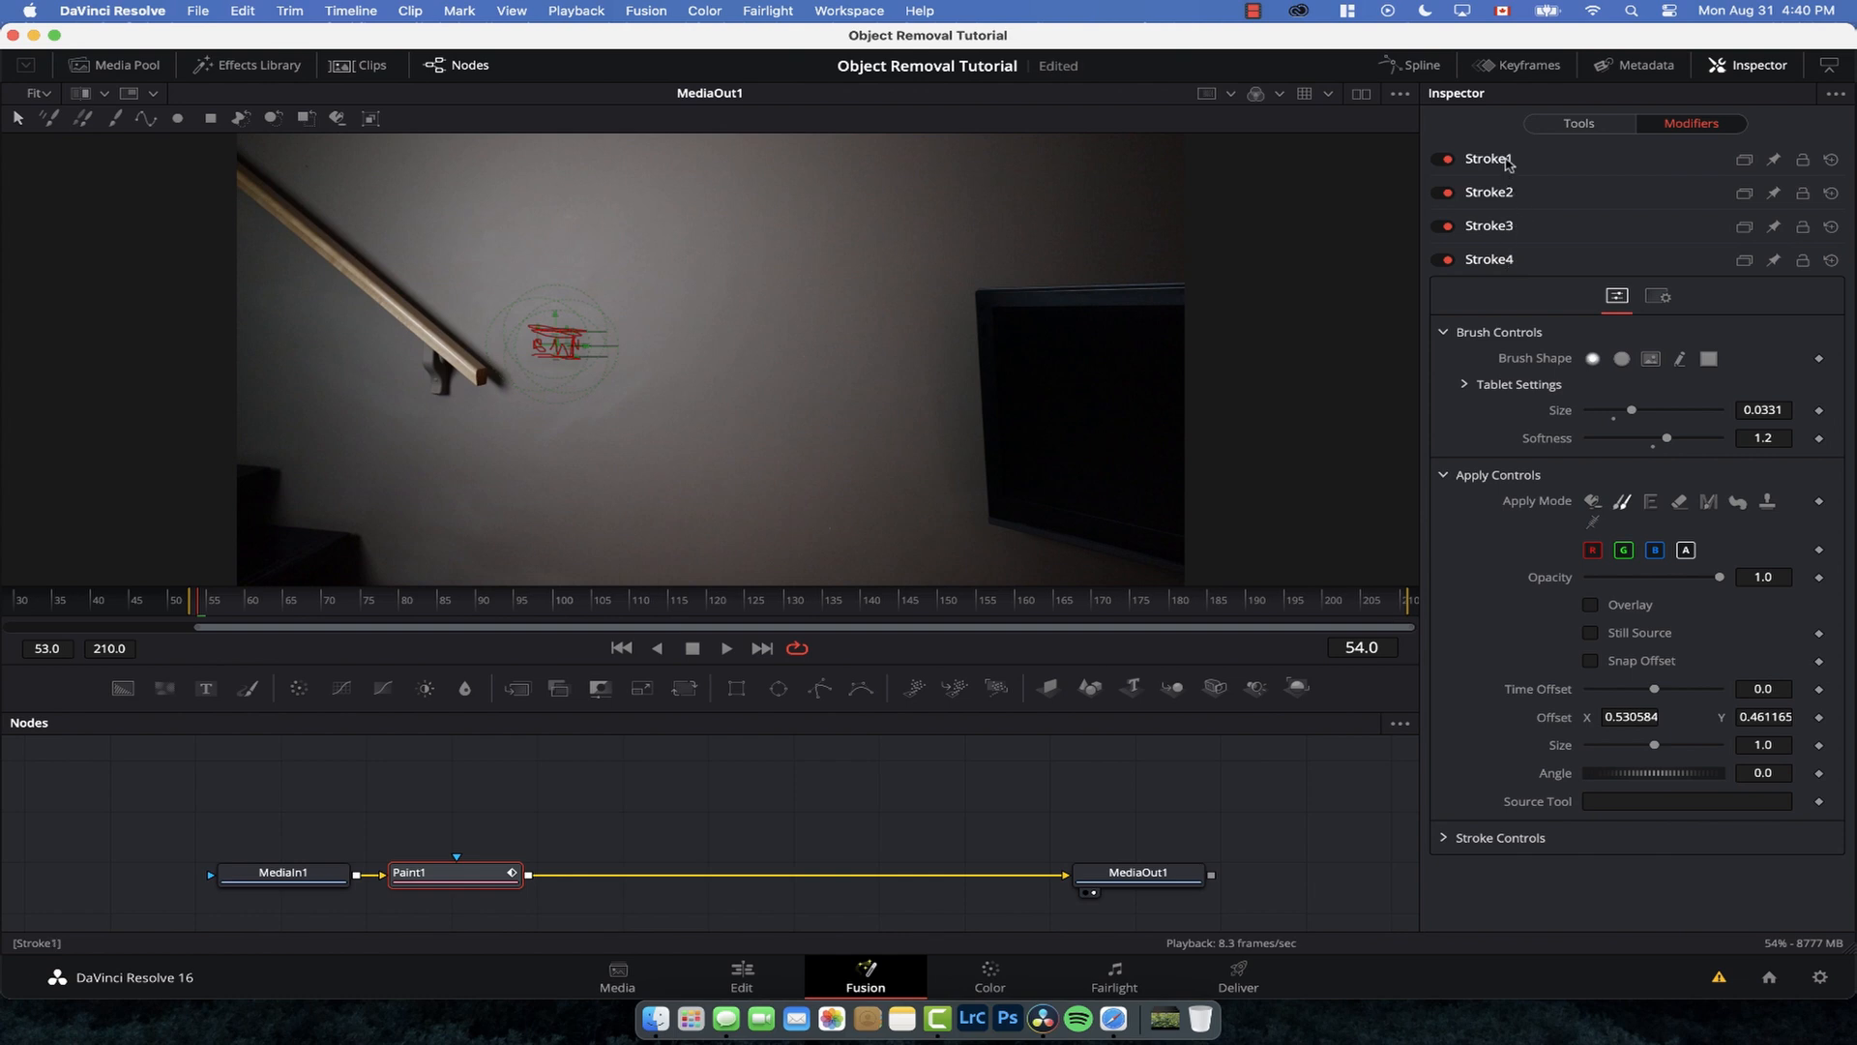
Step: Combine the selected clone strokes into a paint group and show the group's Center, Angle and Size controls
left_click(370, 119)
left_click(1591, 124)
left_click(1681, 123)
left_click(1476, 161)
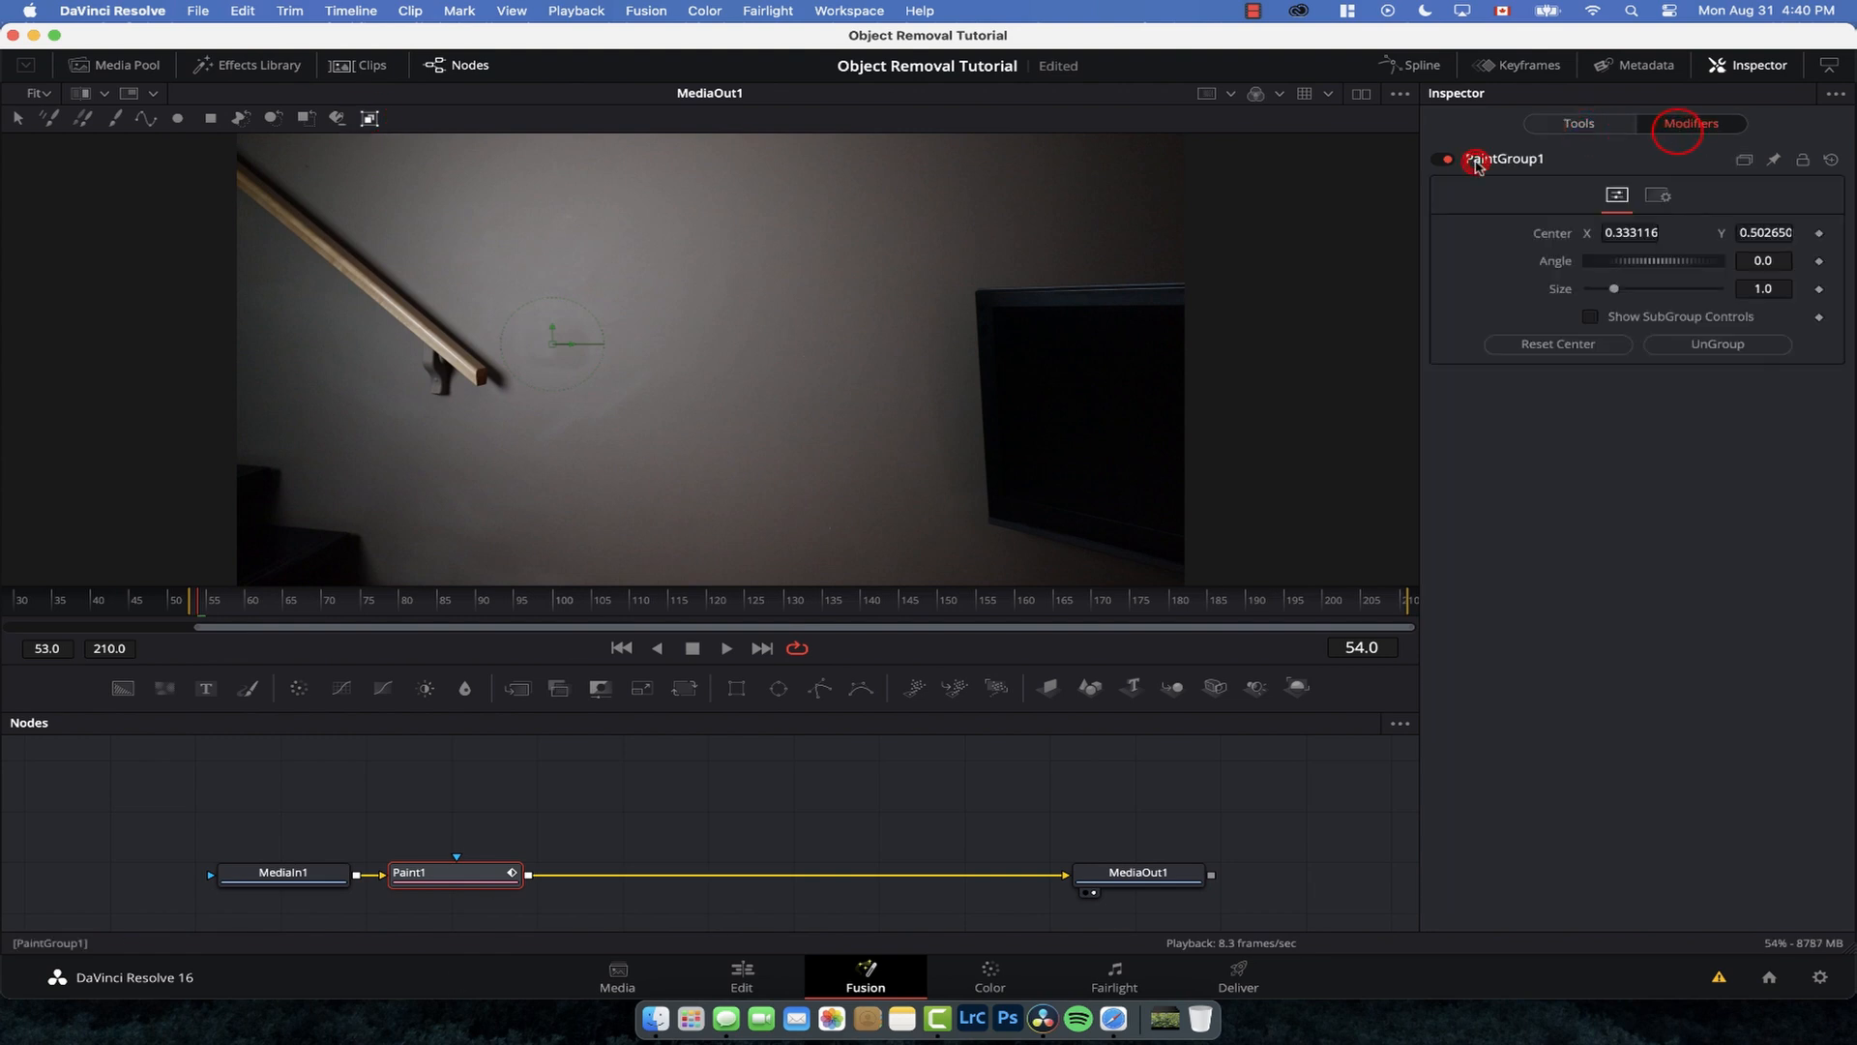
left_click(1478, 161)
left_click(1477, 162)
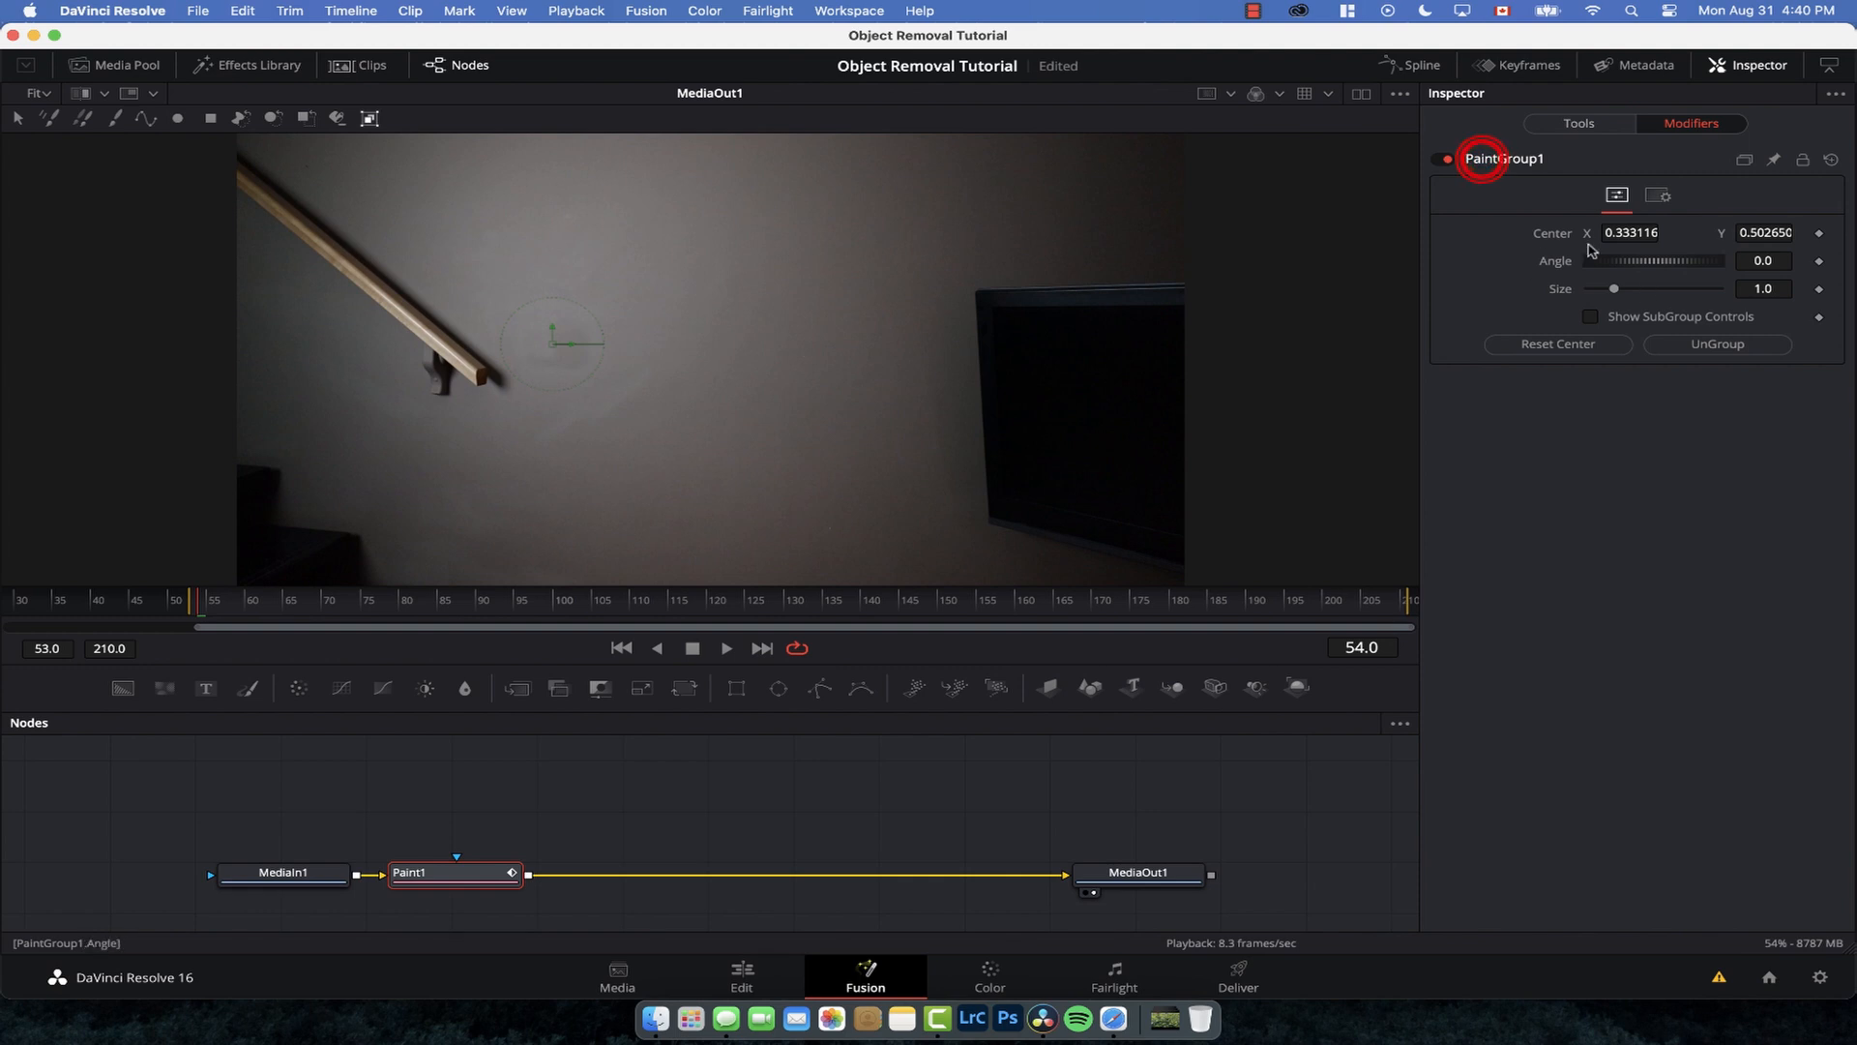
left_click(1515, 161)
left_click(1515, 161)
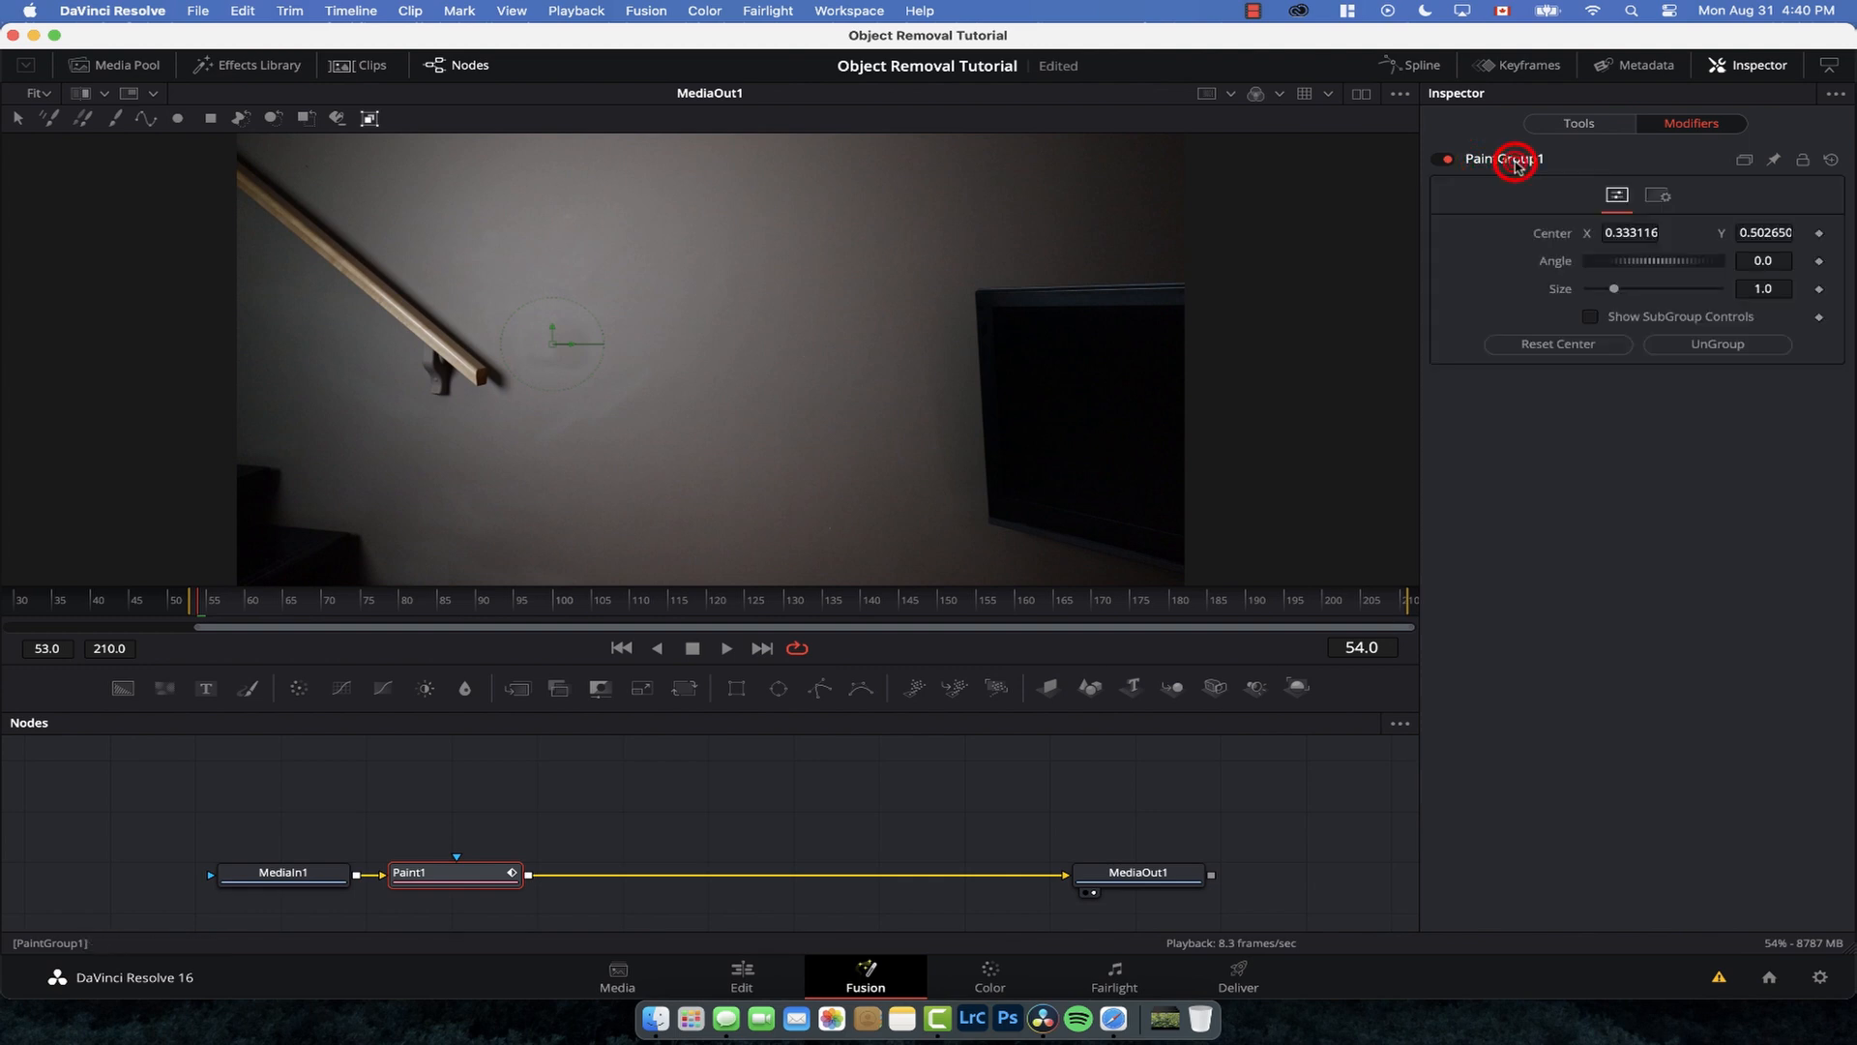
Step: Modify the paint group's Center with a Tracker position modifier
right_click(1526, 238)
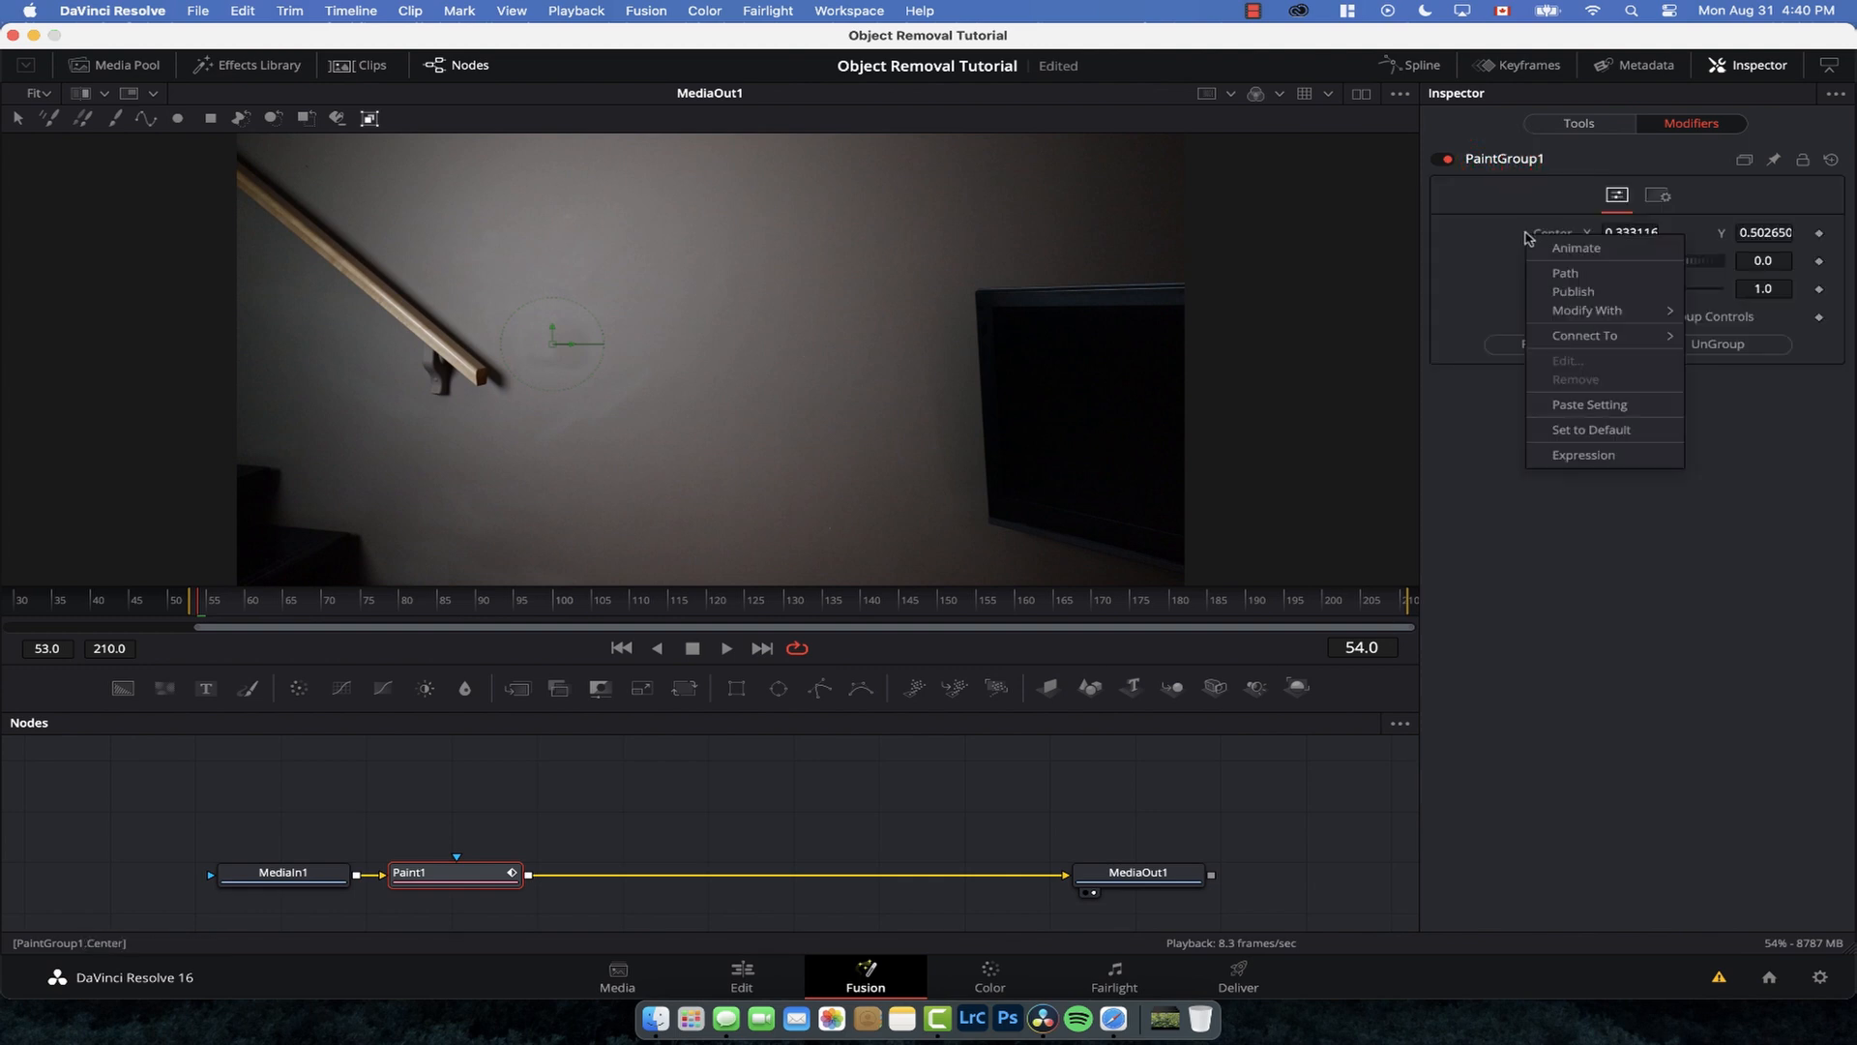
mouse_move(1591, 311)
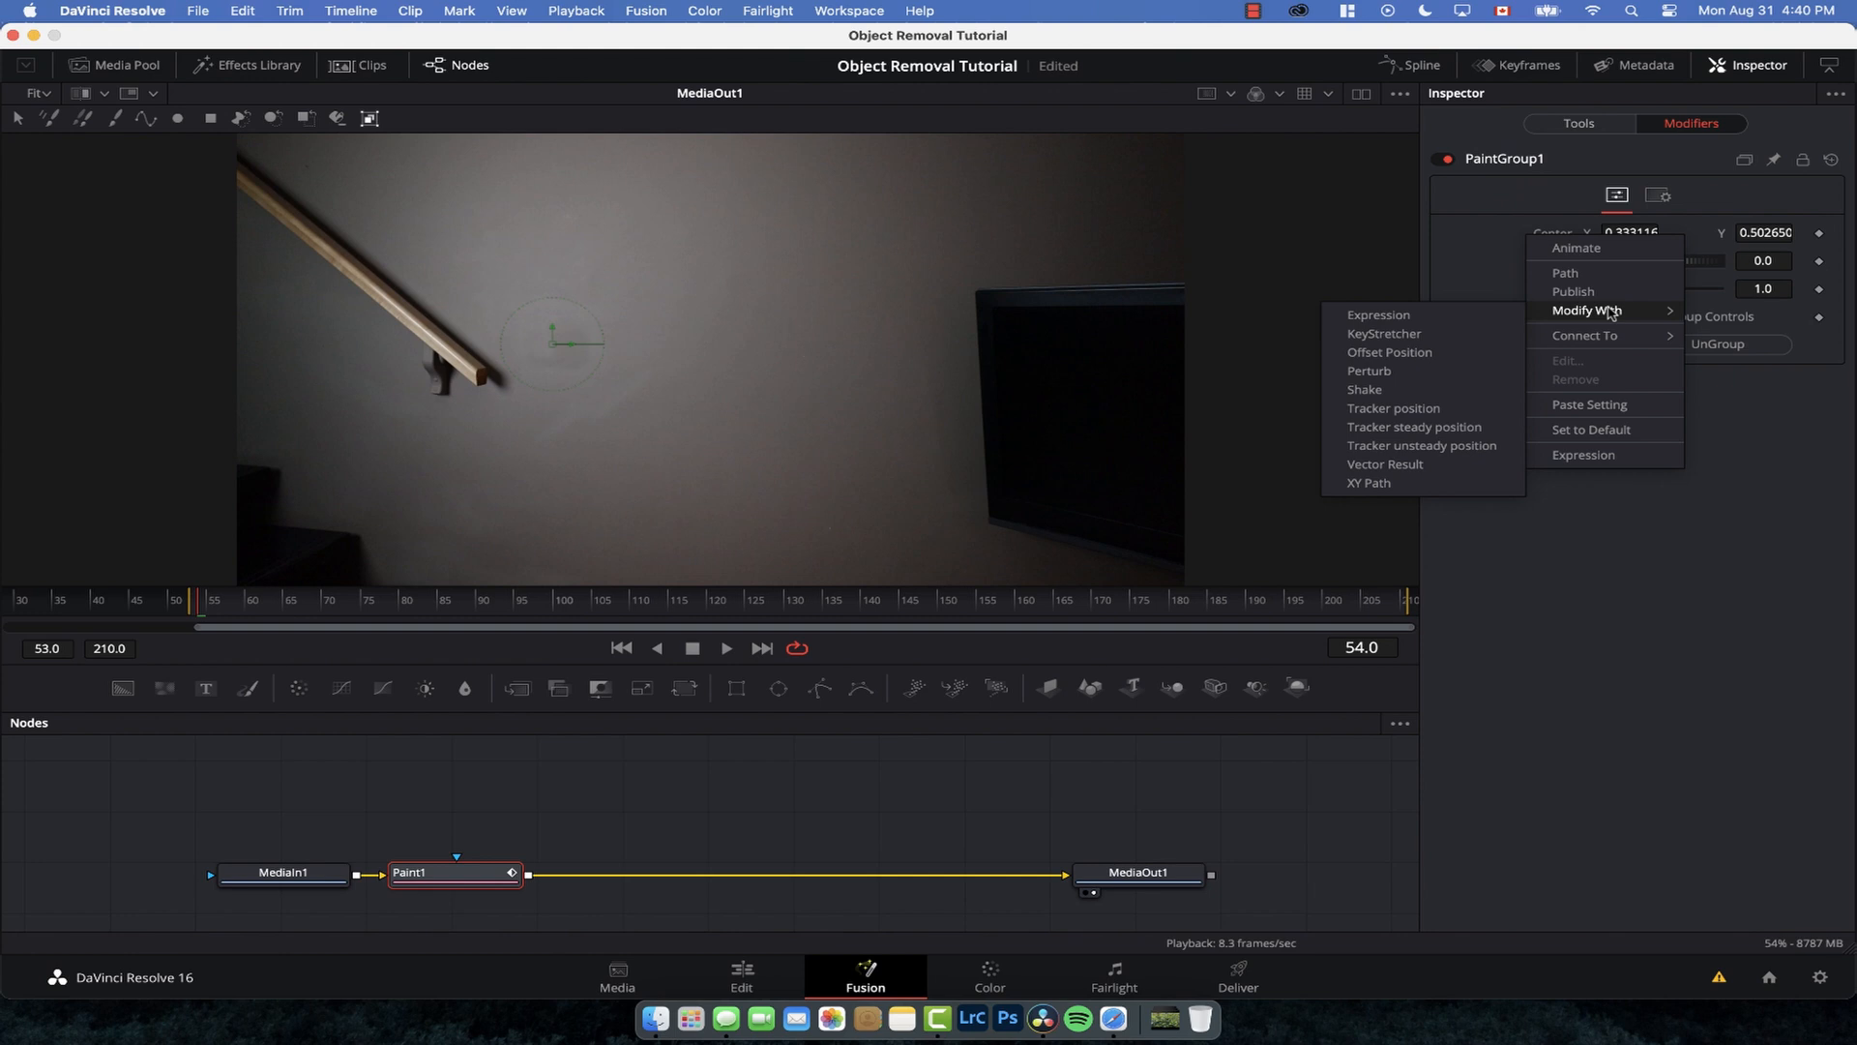
left_click(1404, 408)
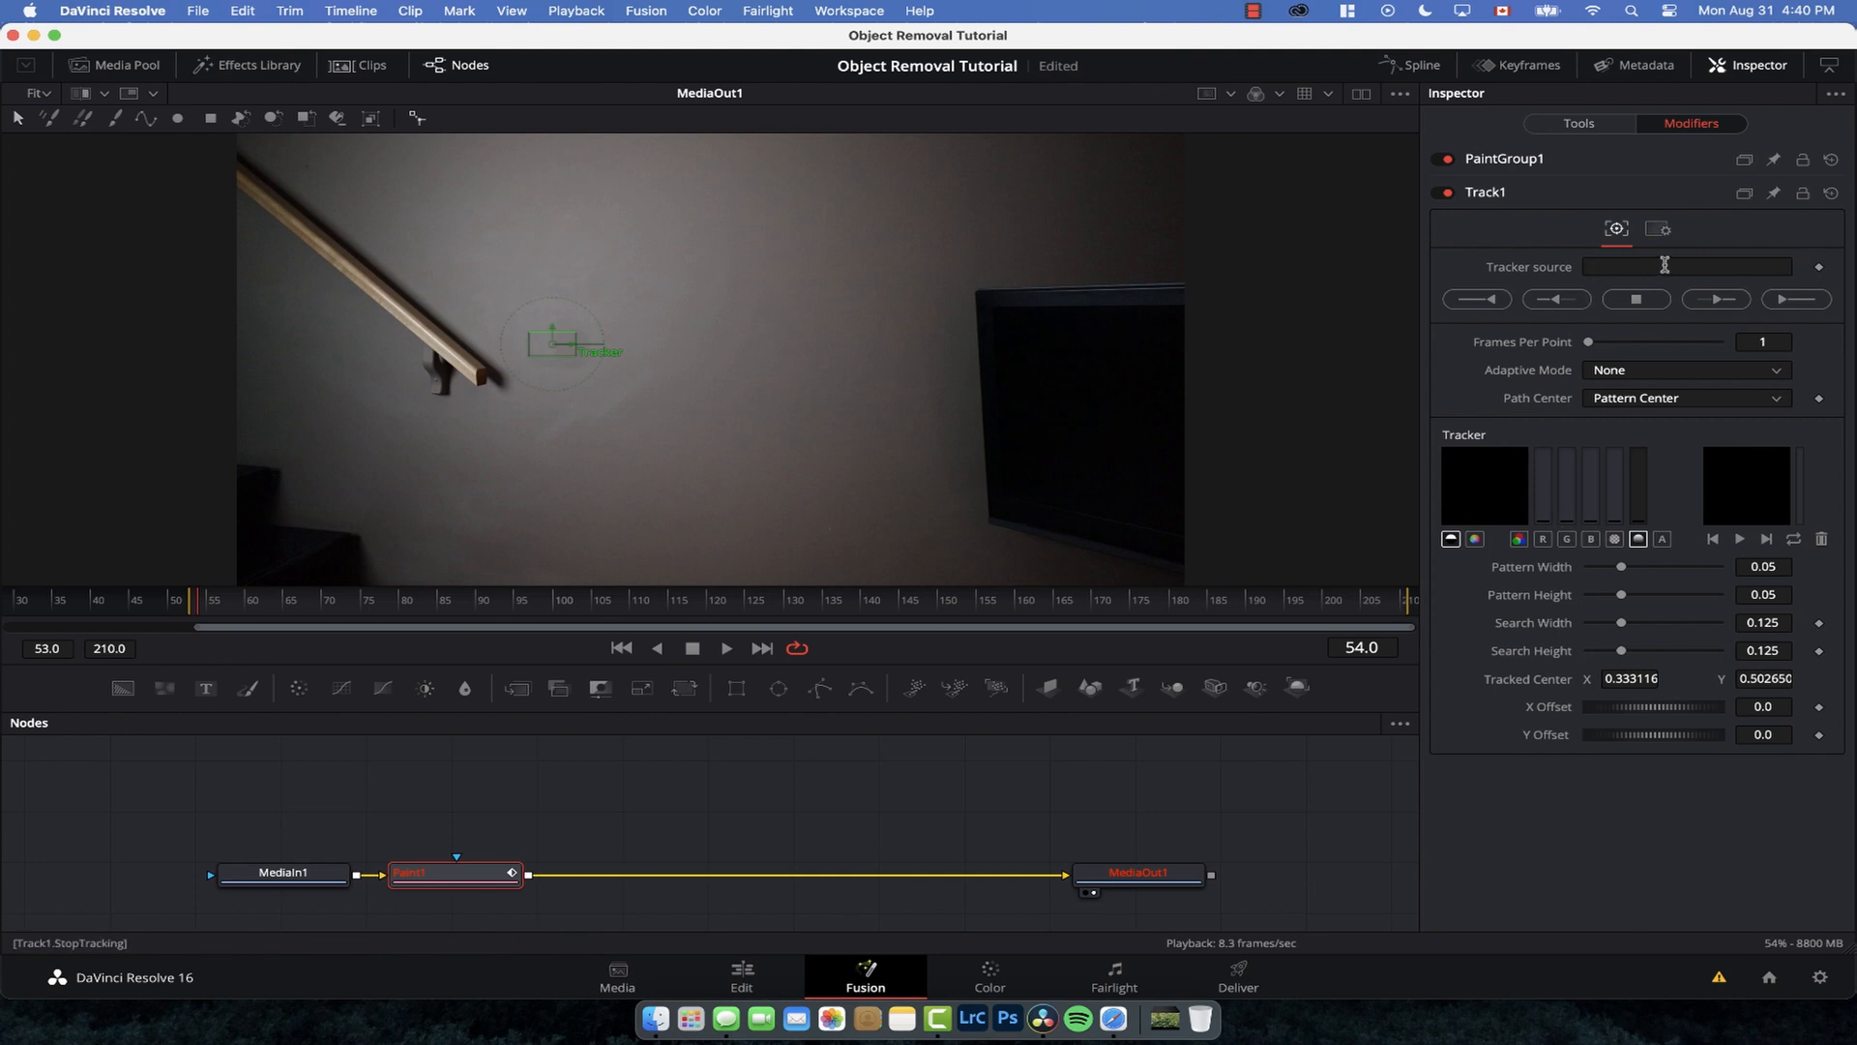
Step: Set MediaIn1 as the tracker source and track the light switch forward through to the clip's end
left_click(291, 873)
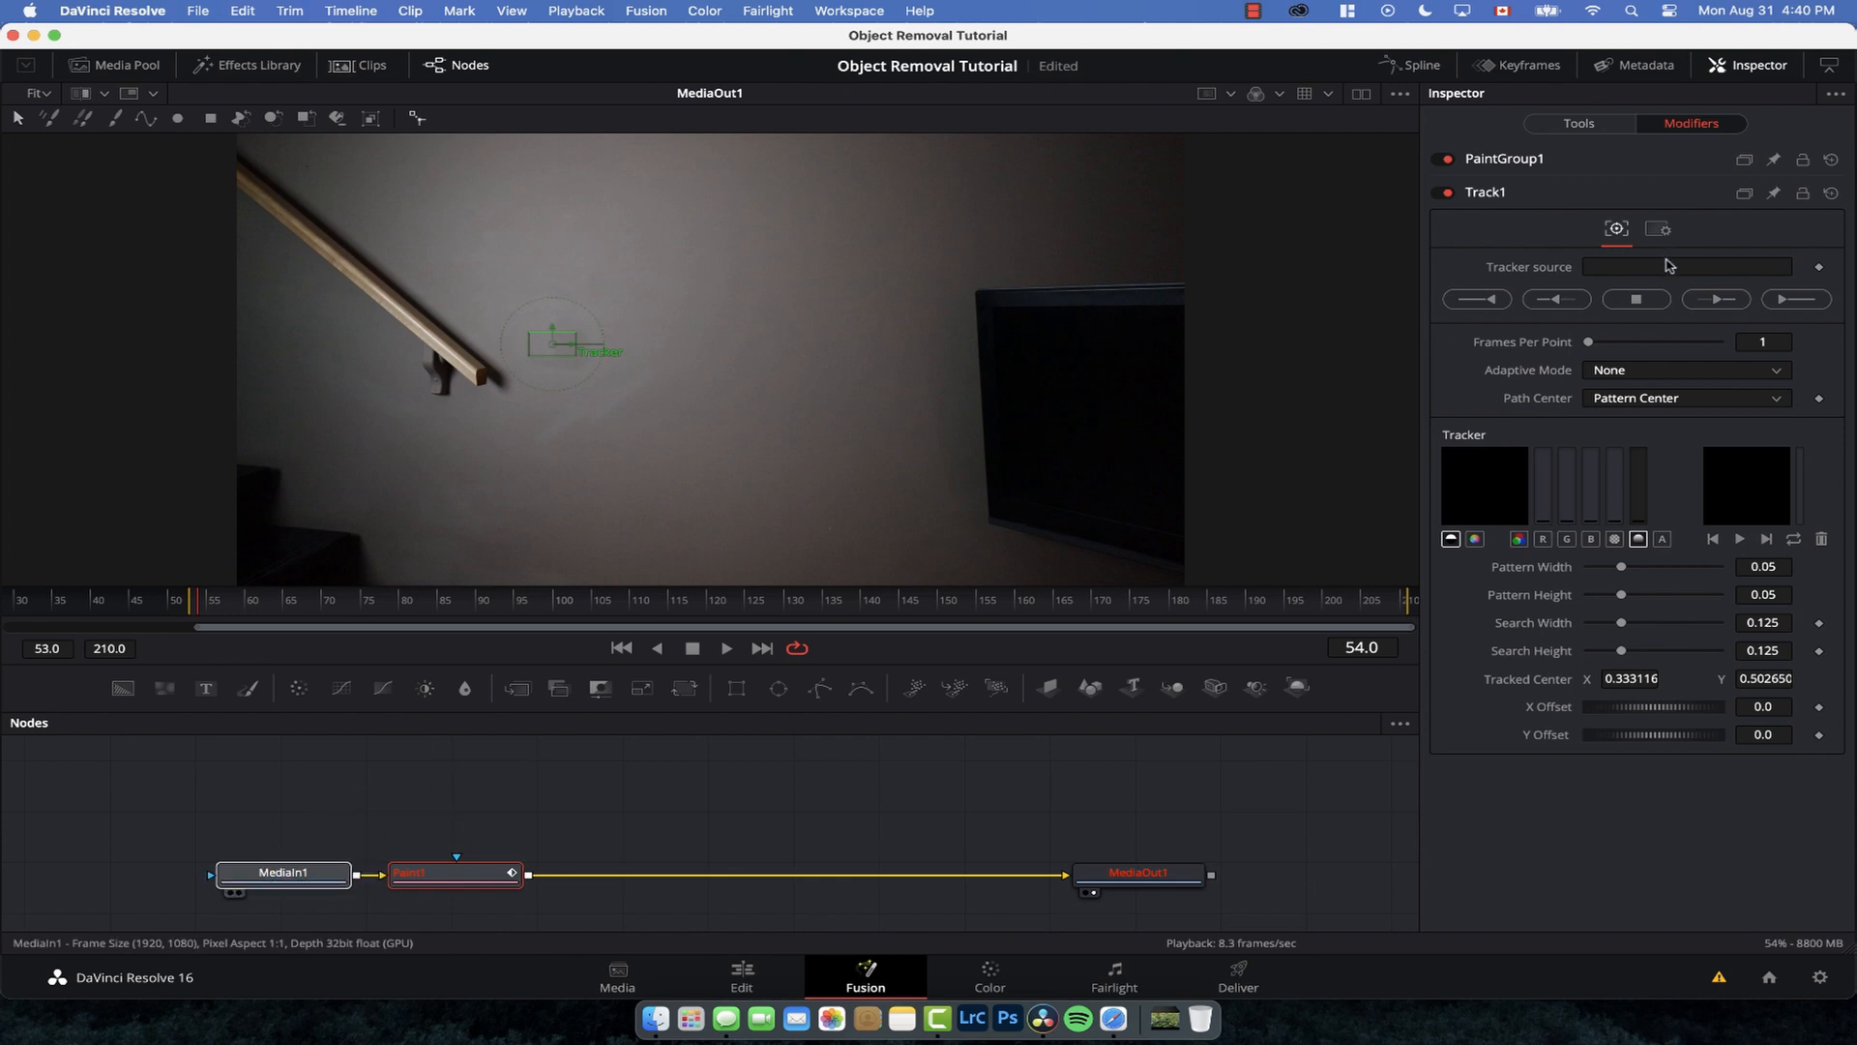
left_click_drag(1665, 270, 1665, 270)
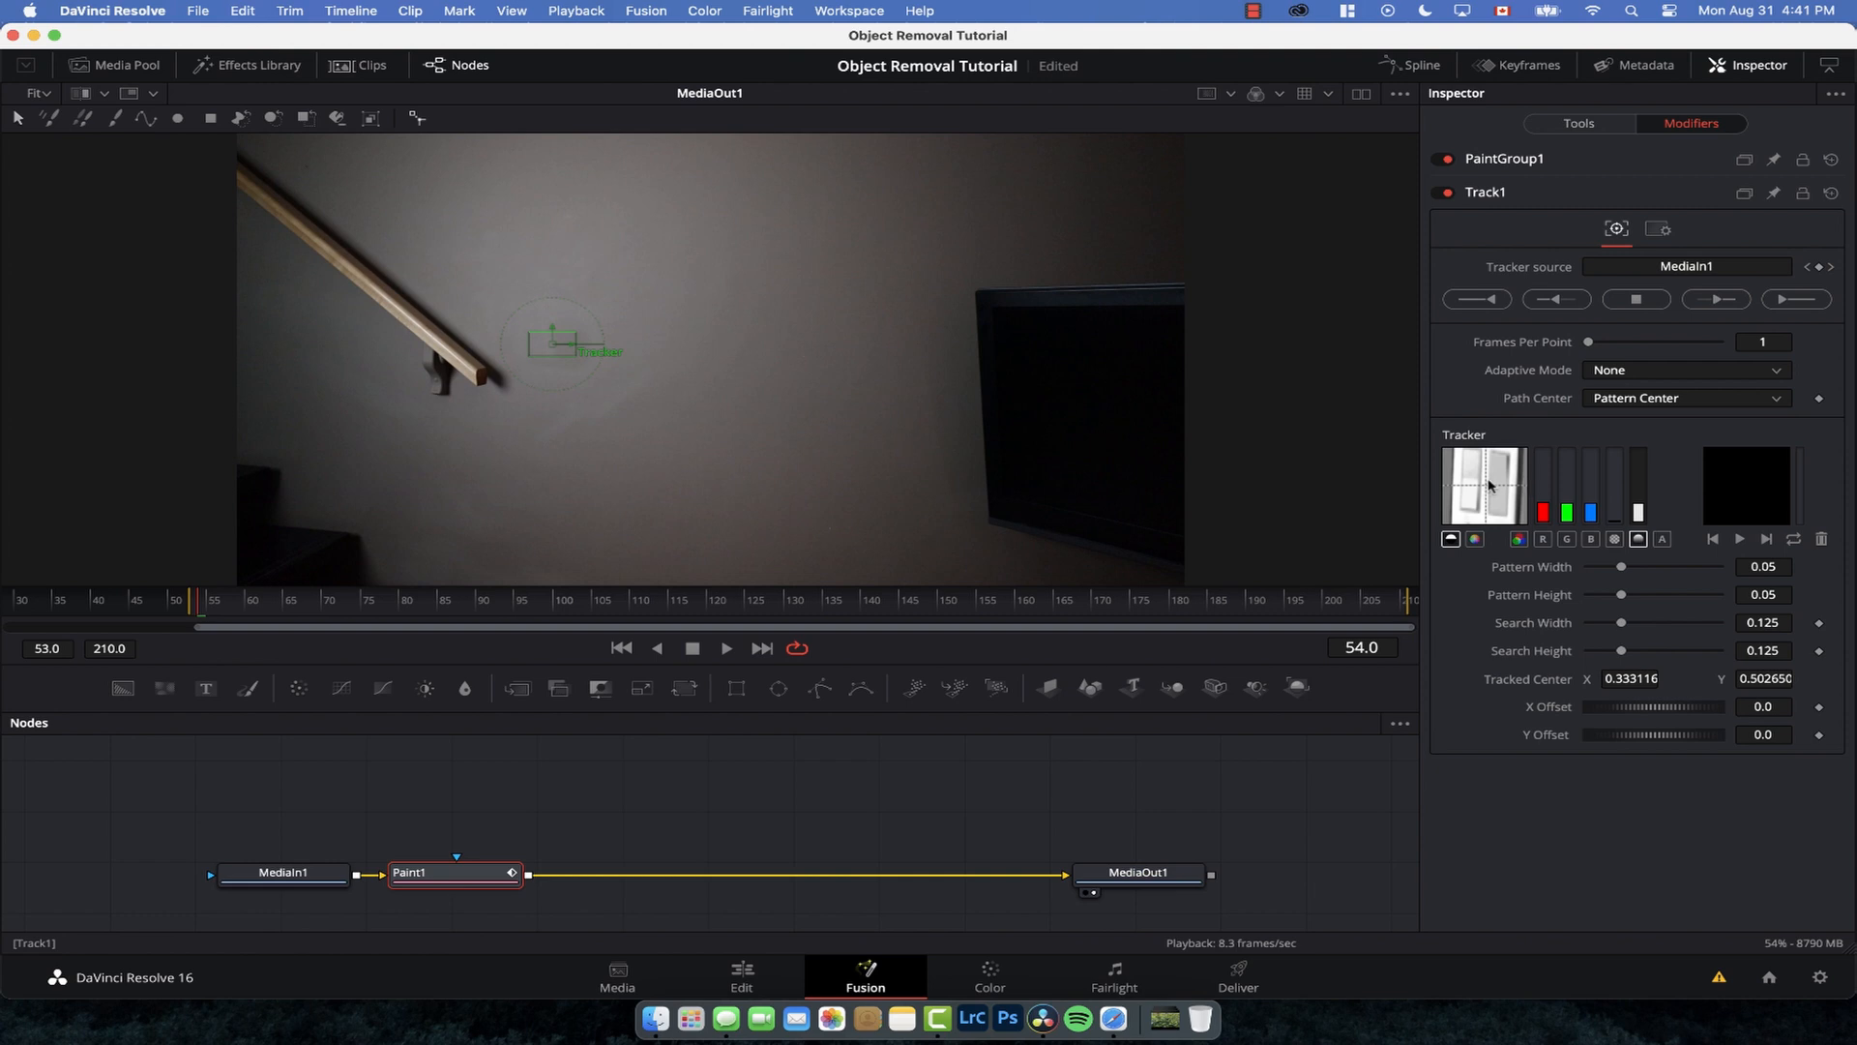
left_click(1785, 302)
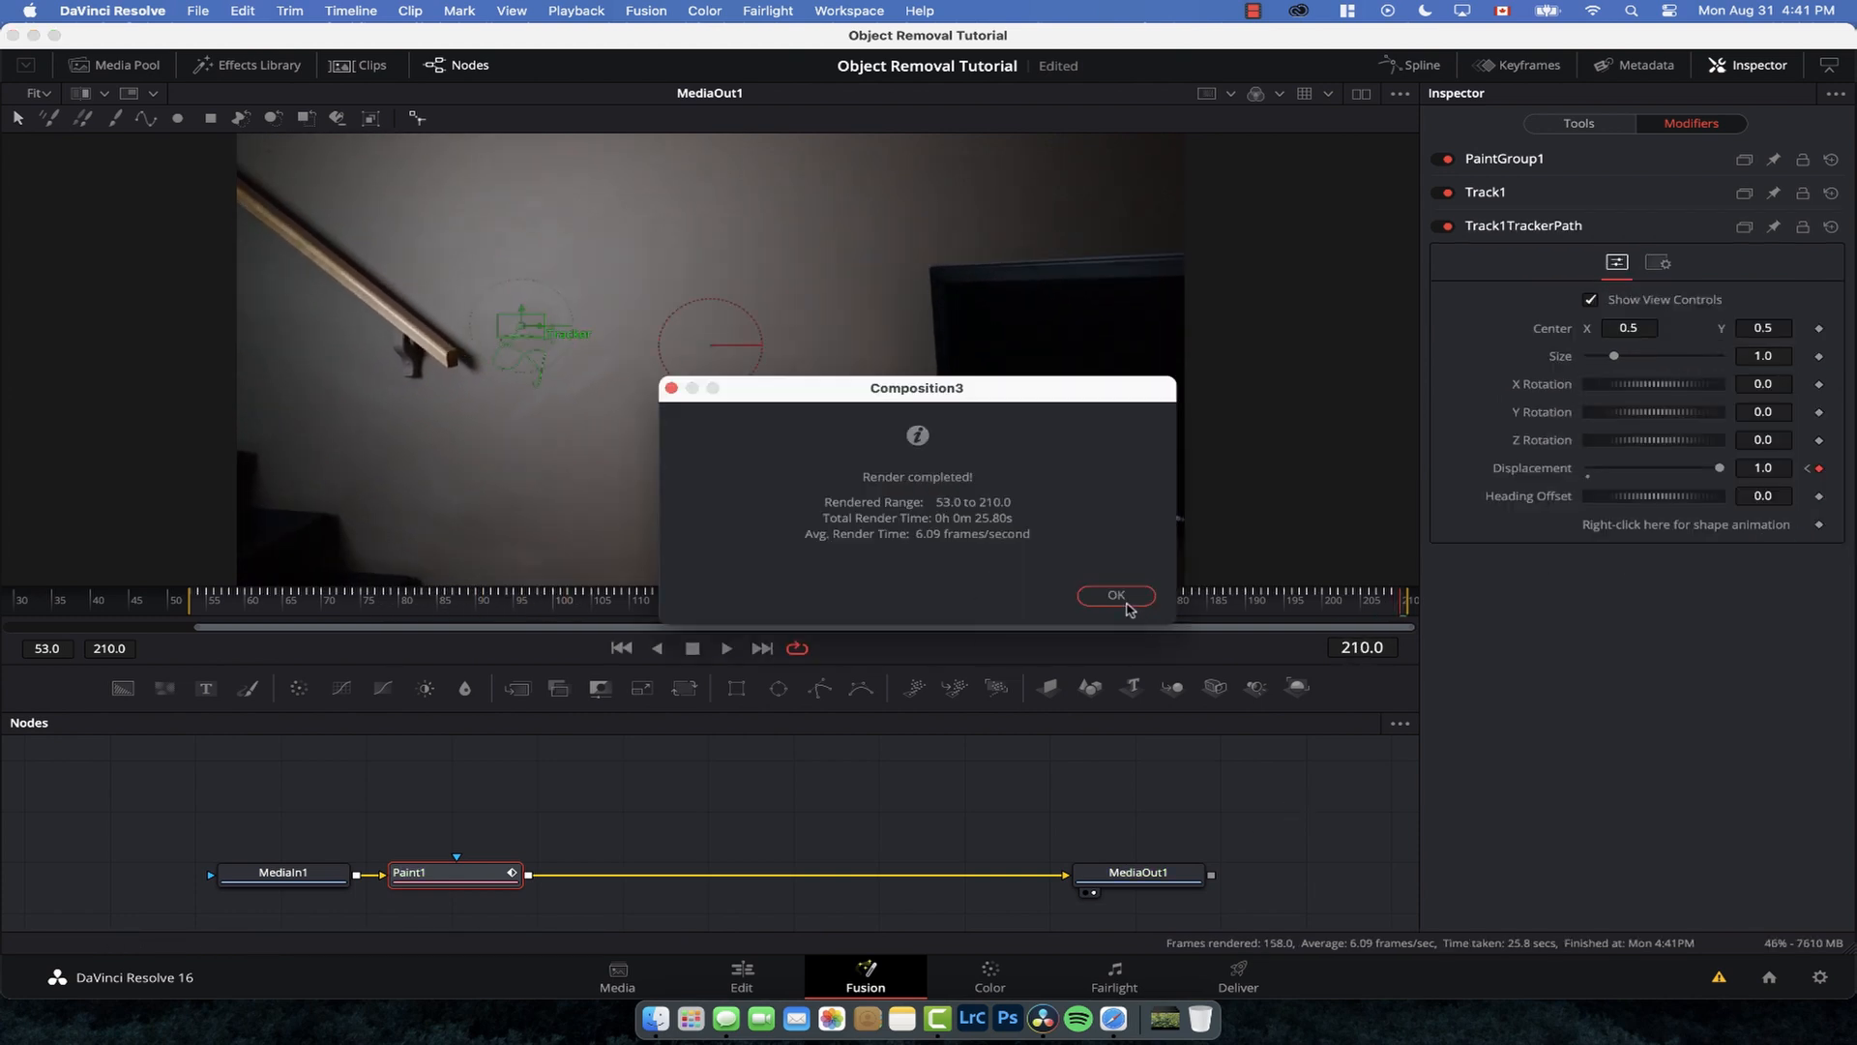
left_click(1117, 595)
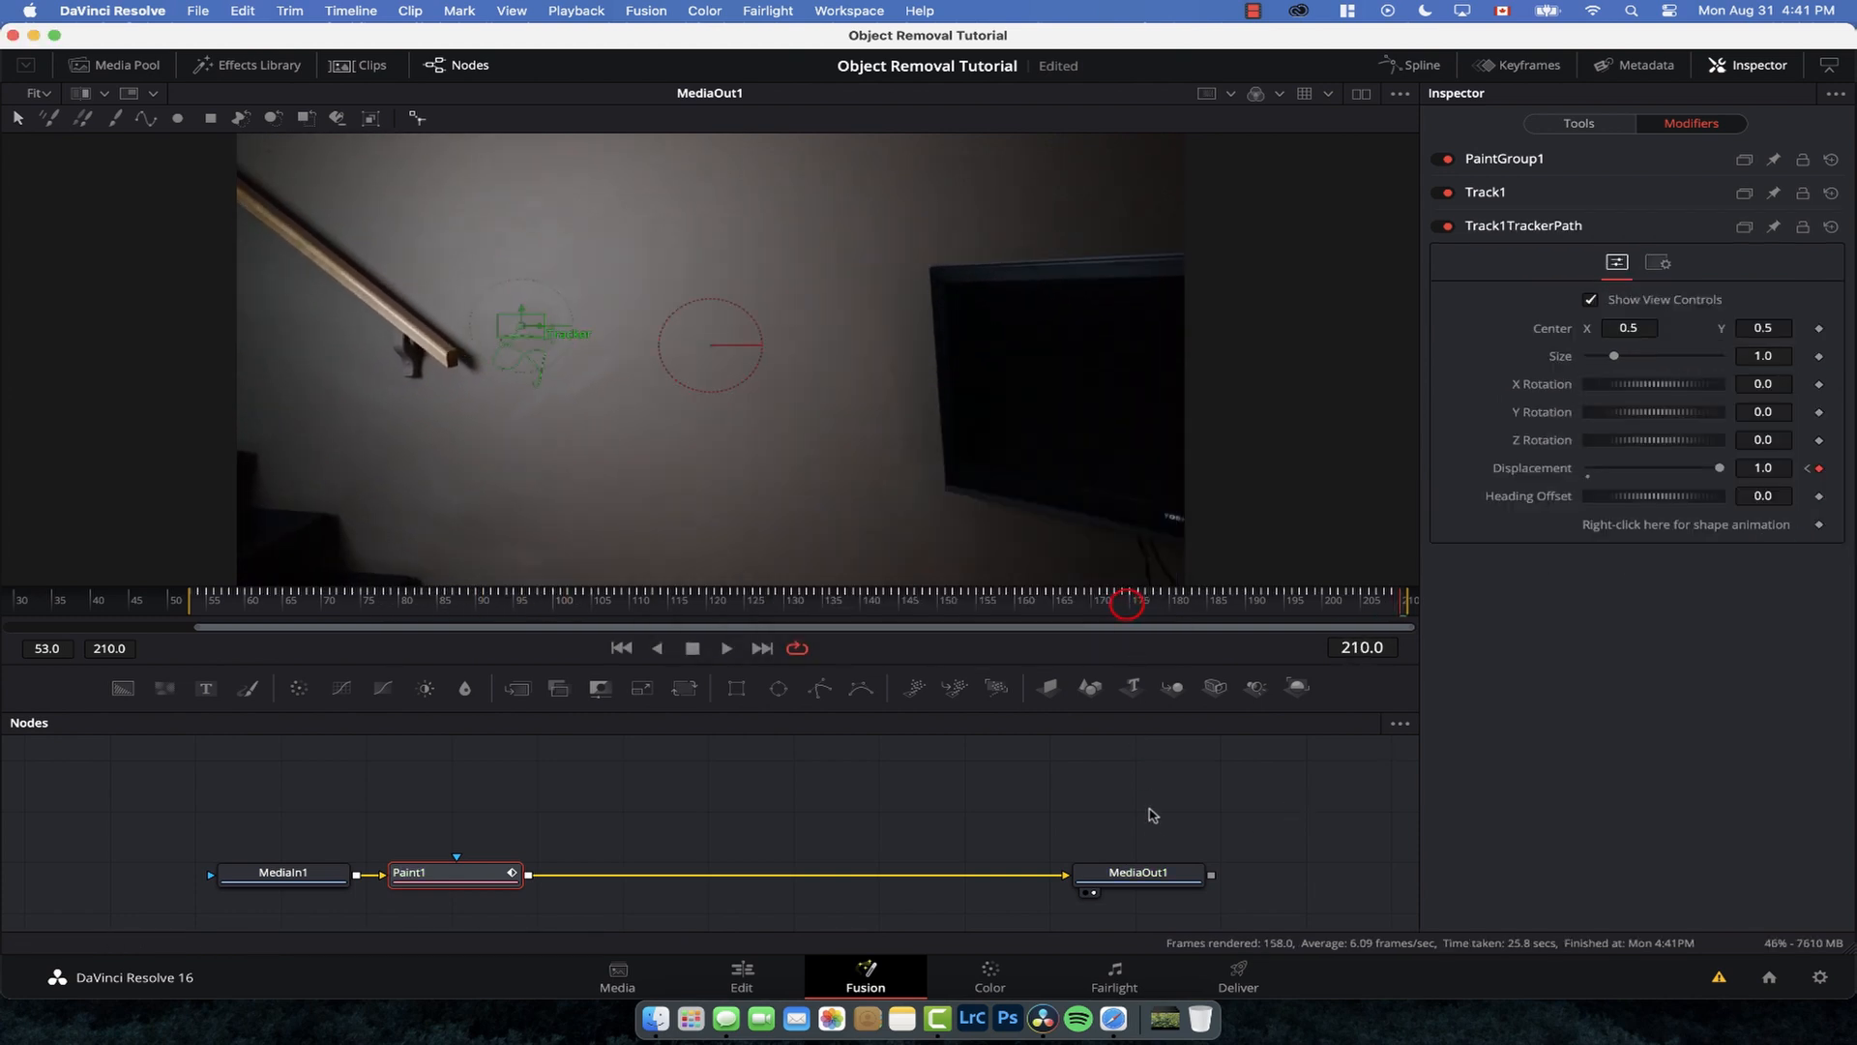
Step: Play the tracked result from frame 54 and check the painted wall area in the clip's later frames
left_click(1137, 876)
left_click(198, 605)
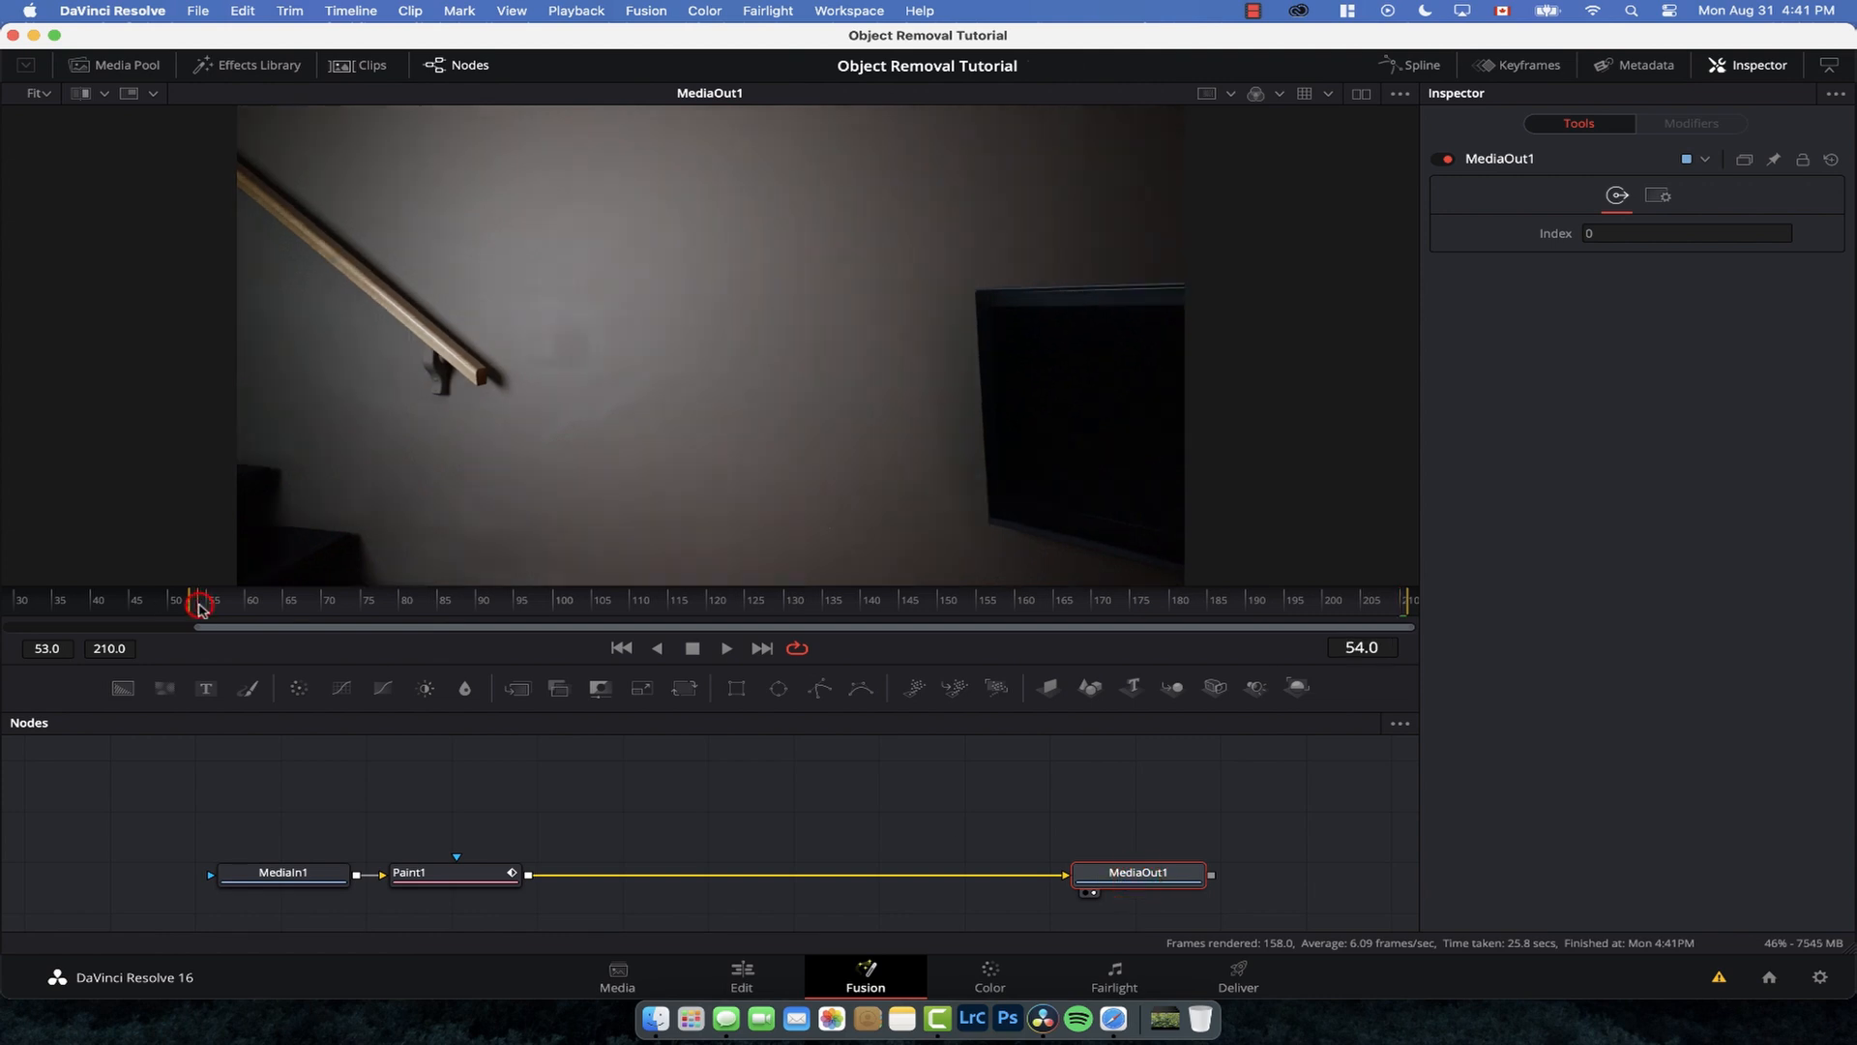
key("space")
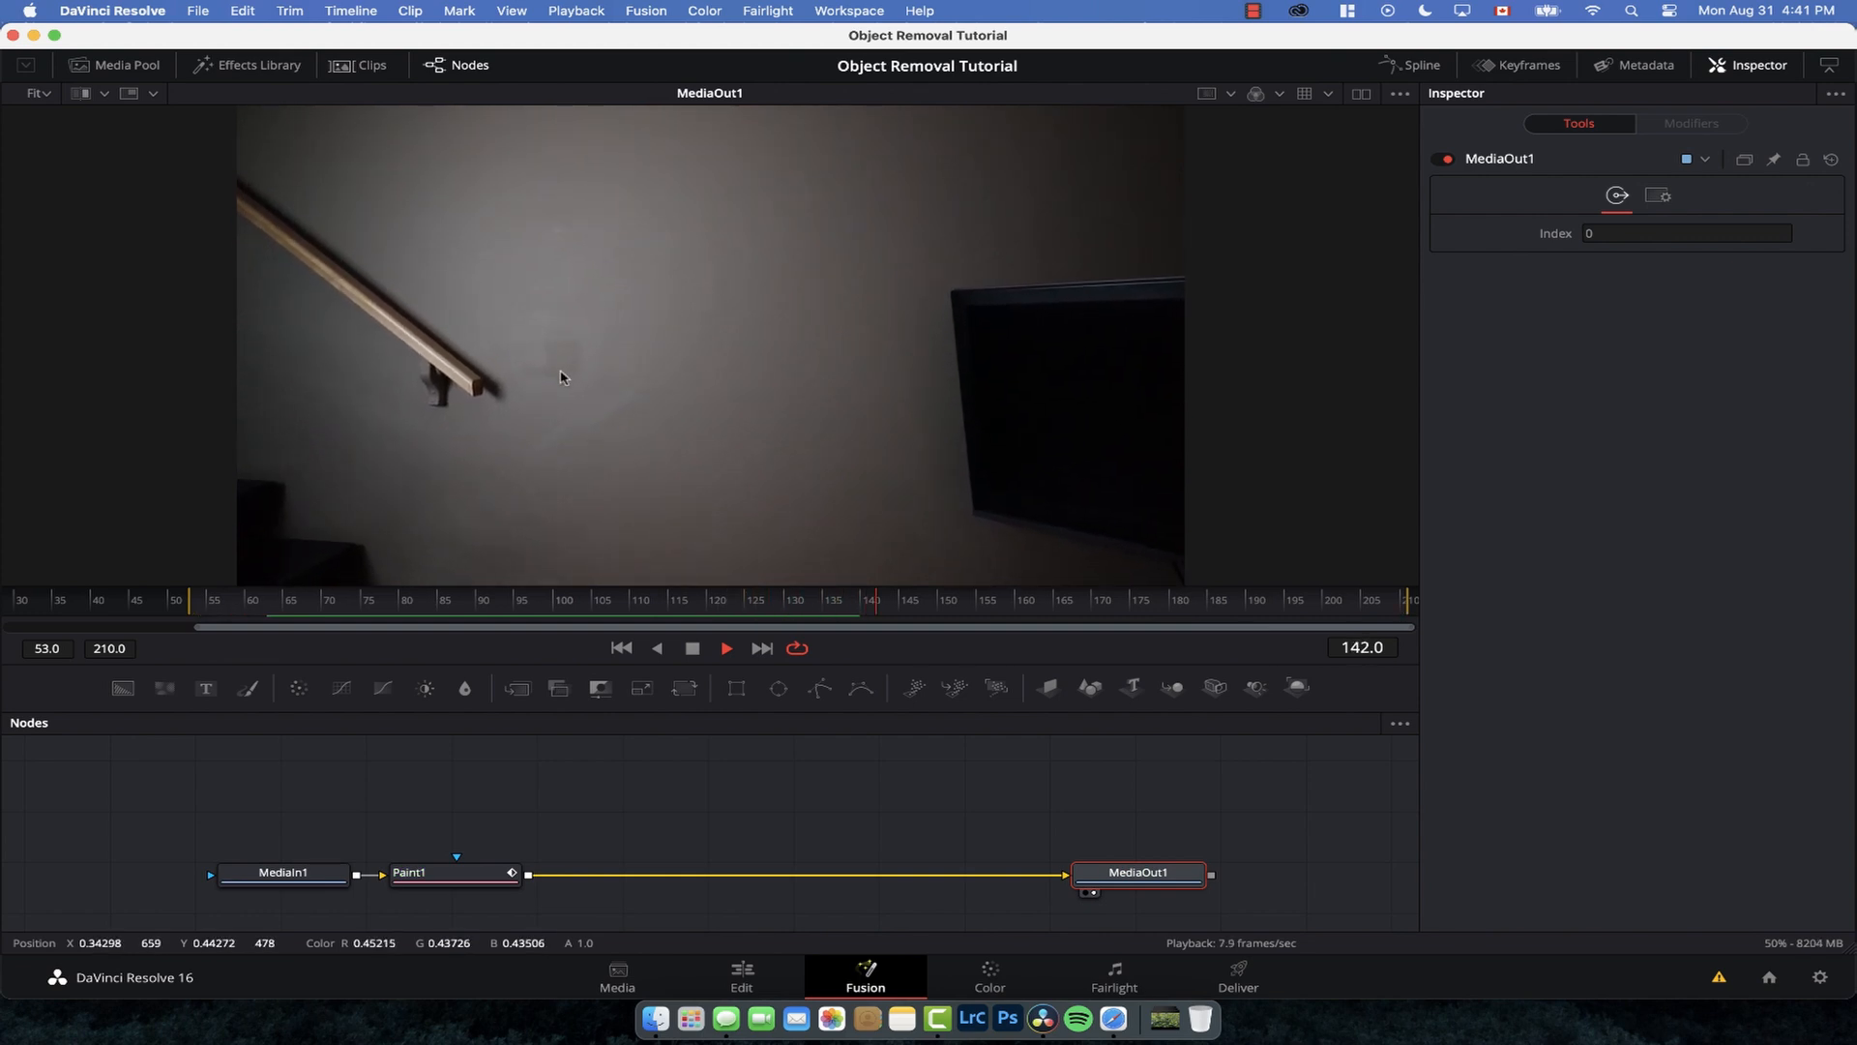
key("space")
left_click(475, 877)
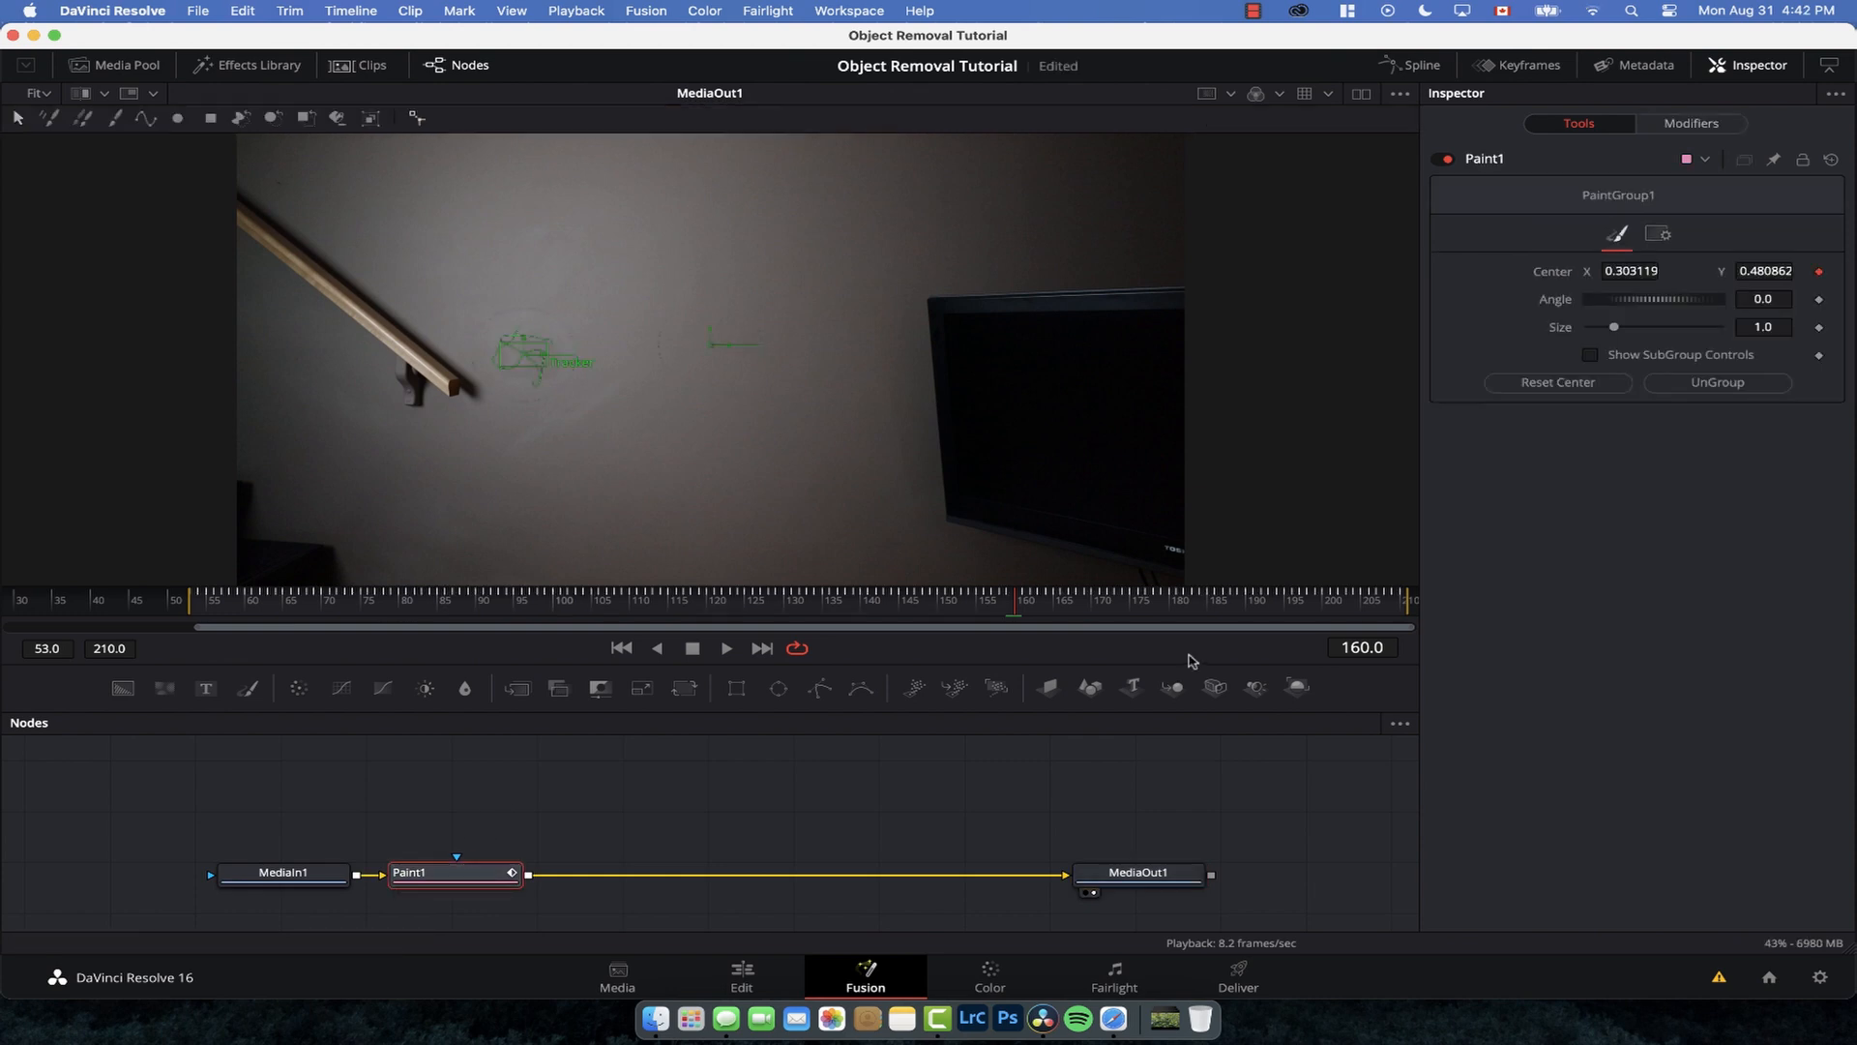
left_click(1190, 602)
key("space")
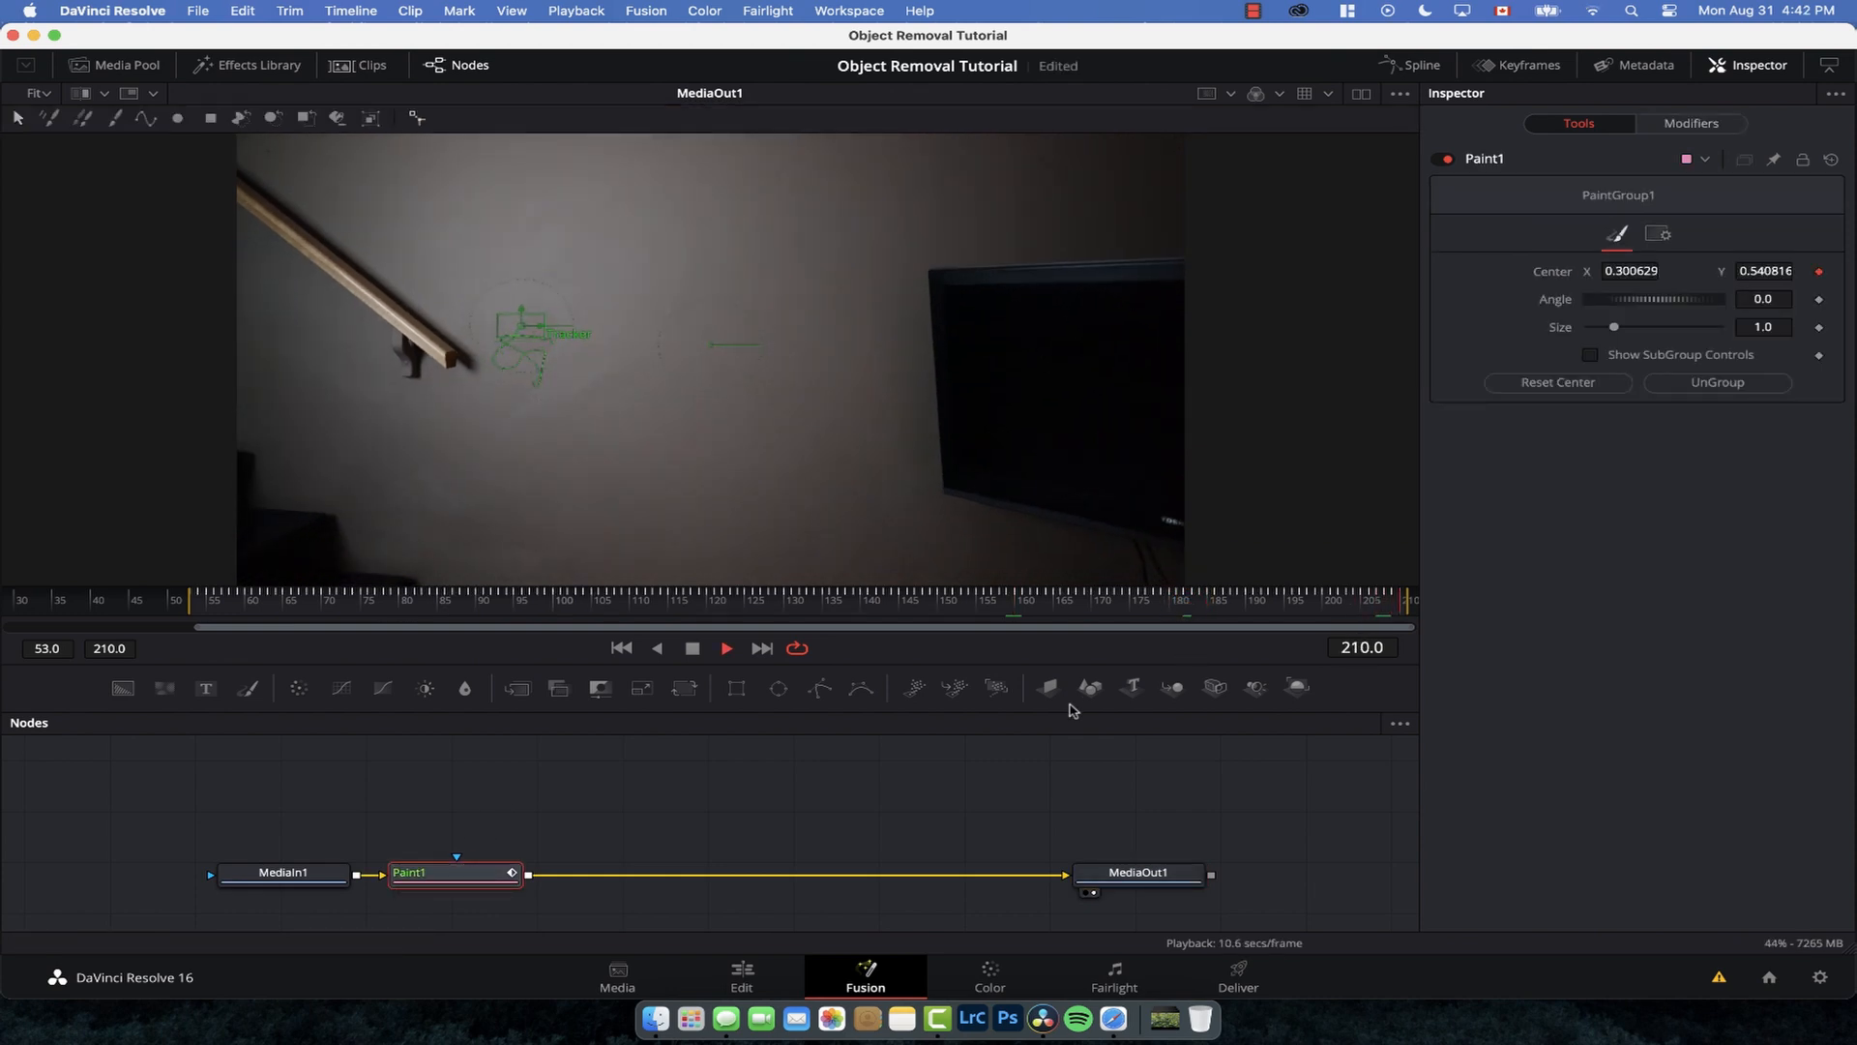
key("space")
Step: Switch to the Edit page and check the second clip's cleaned wall at several points in the timeline
left_click(742, 972)
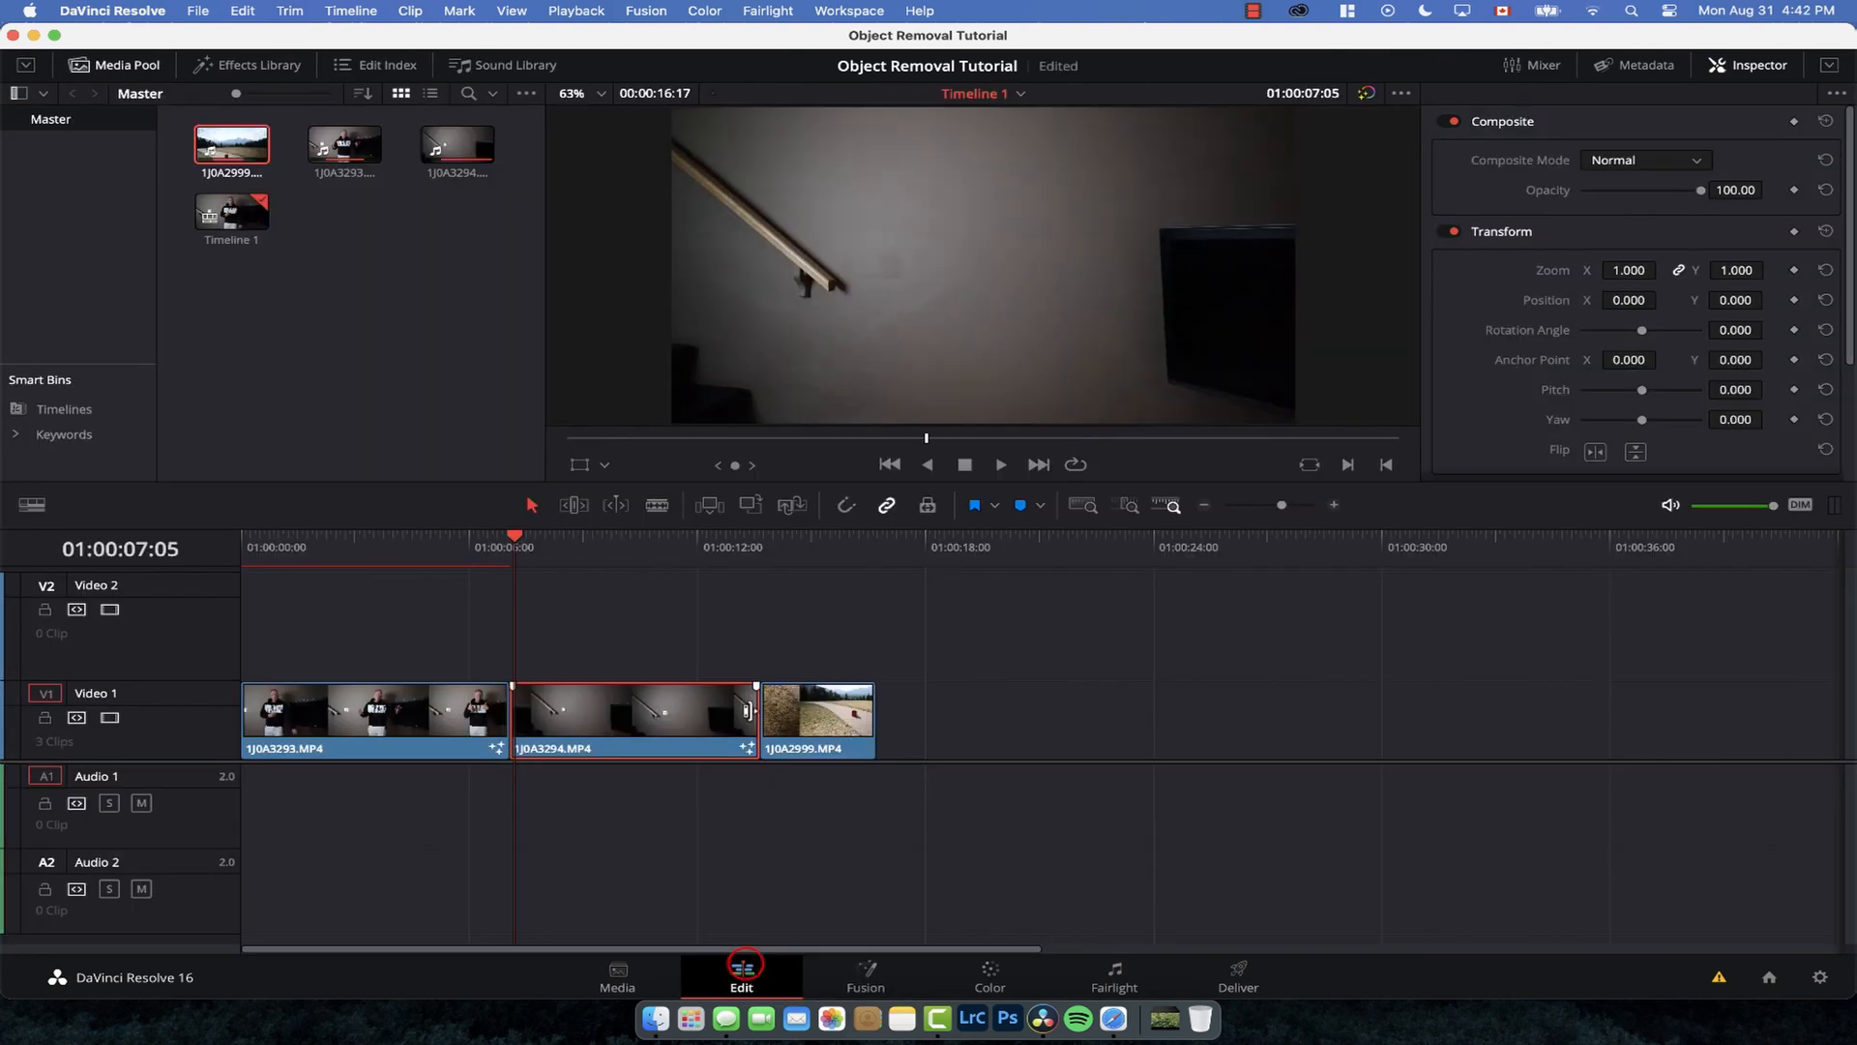
left_click(1091, 439)
left_click(1233, 440)
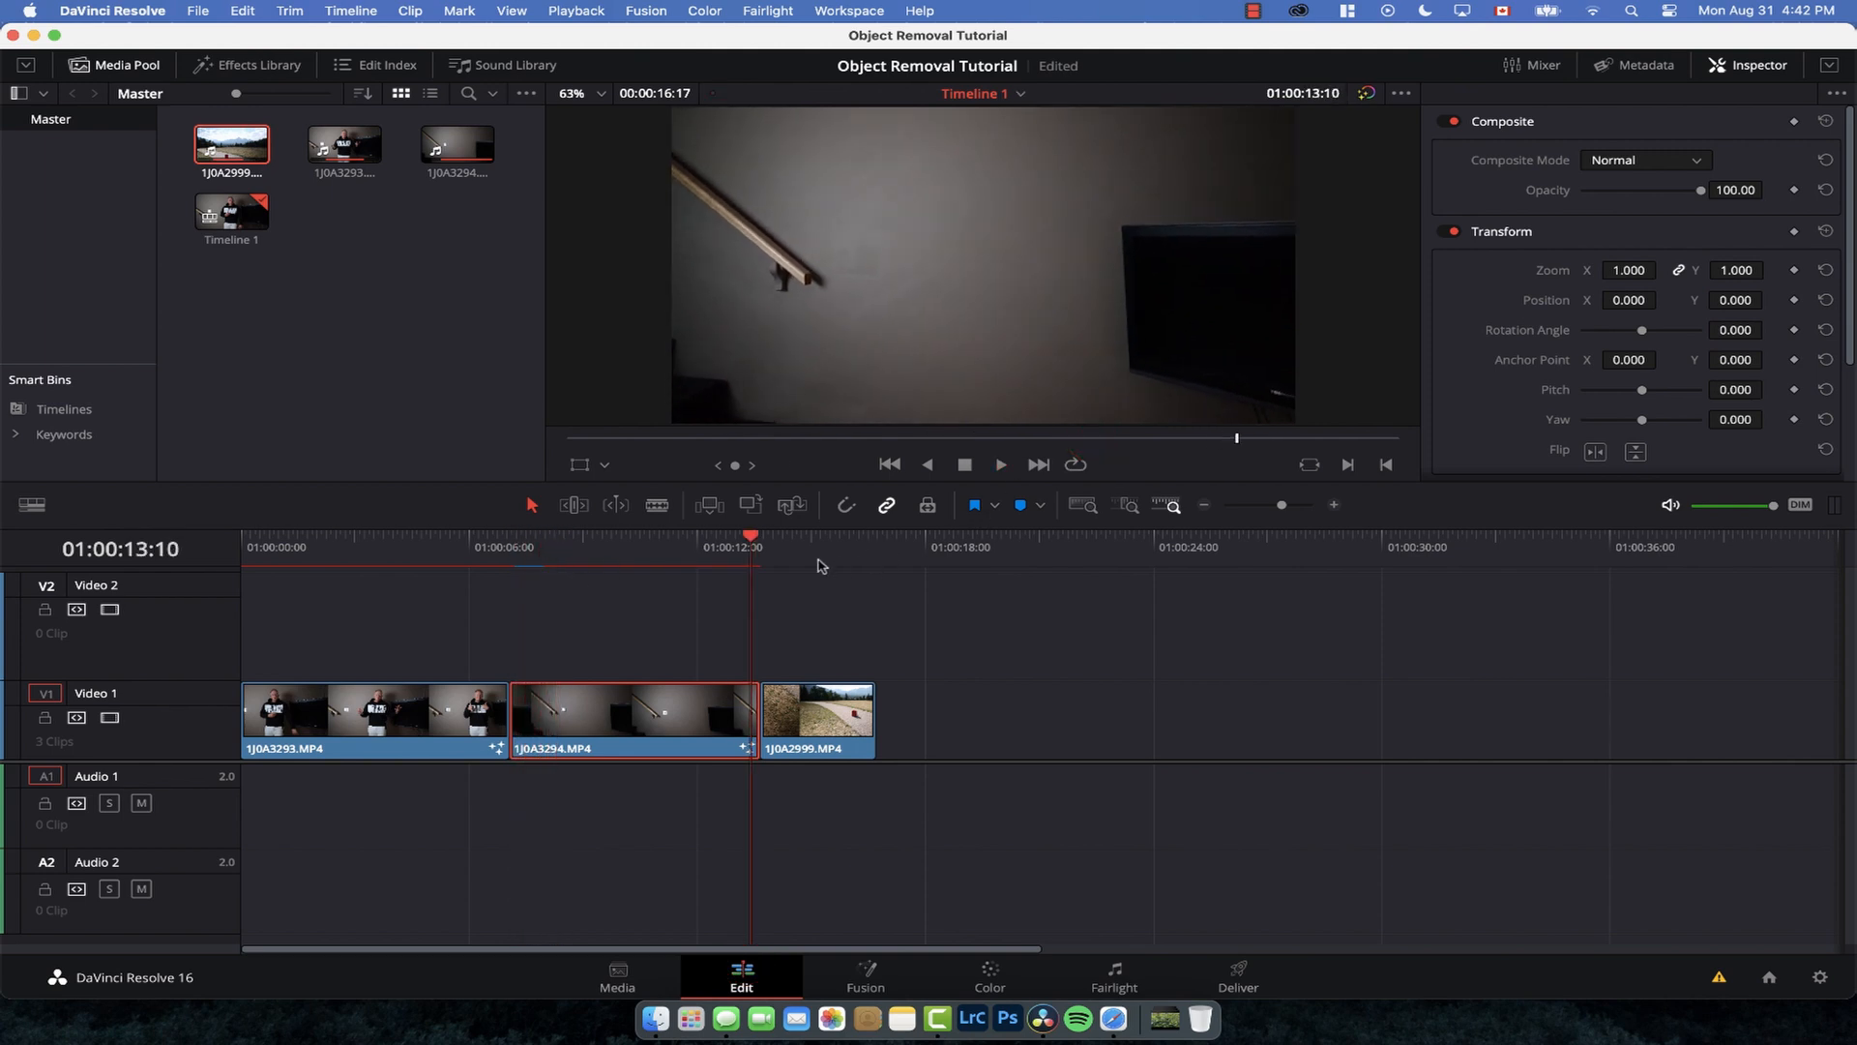
Step: Select the third clip, 1J0A2999.MP4, with the playhead over it and open it in Fusion
left_click(812, 547)
left_click(812, 709)
left_click(781, 547)
mouse_move(788, 556)
left_mouse_down()
mouse_move(838, 545)
mouse_move(774, 548)
mouse_move(842, 547)
mouse_move(786, 550)
left_mouse_up()
left_click(858, 982)
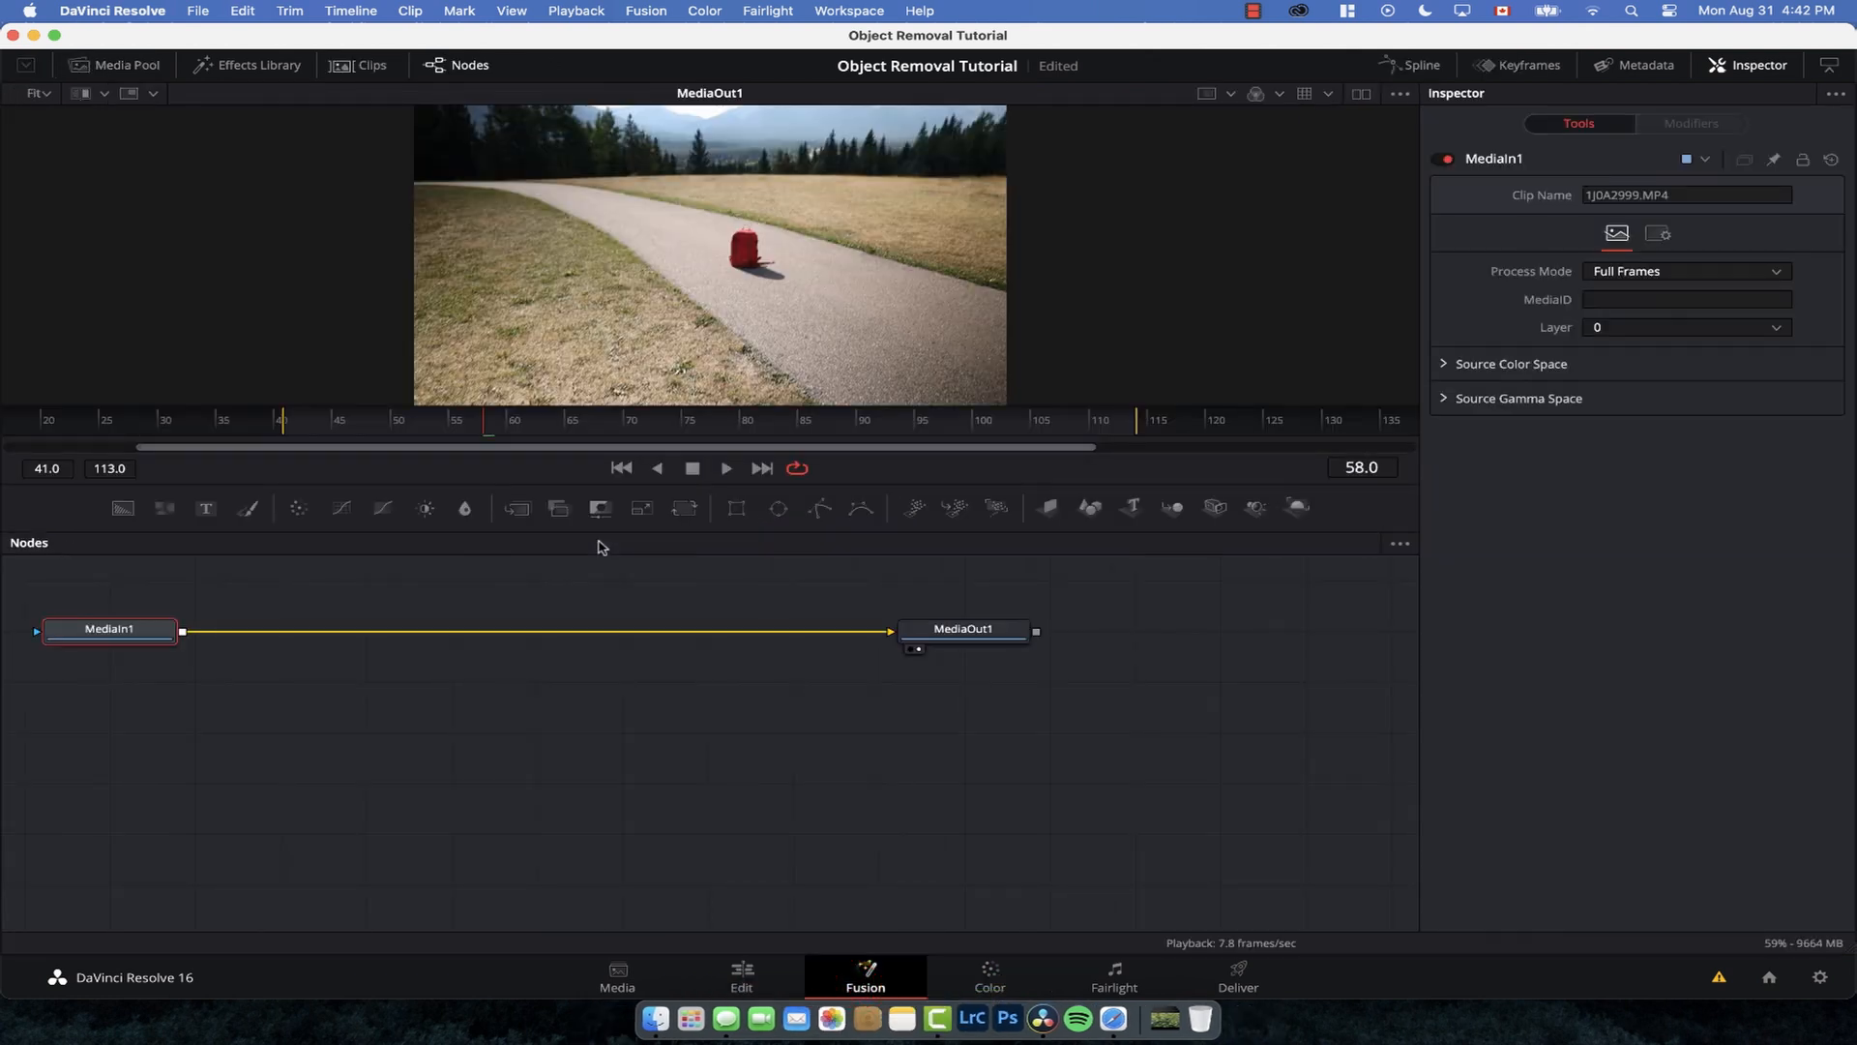
Step: Go to frame 41 in the third clip's composition and add a Paint node after MediaIn1
left_click_drag(535, 486, 535, 640)
left_click_drag(131, 726, 1058, 872)
left_click(336, 578)
left_click_drag(336, 578, 293, 583)
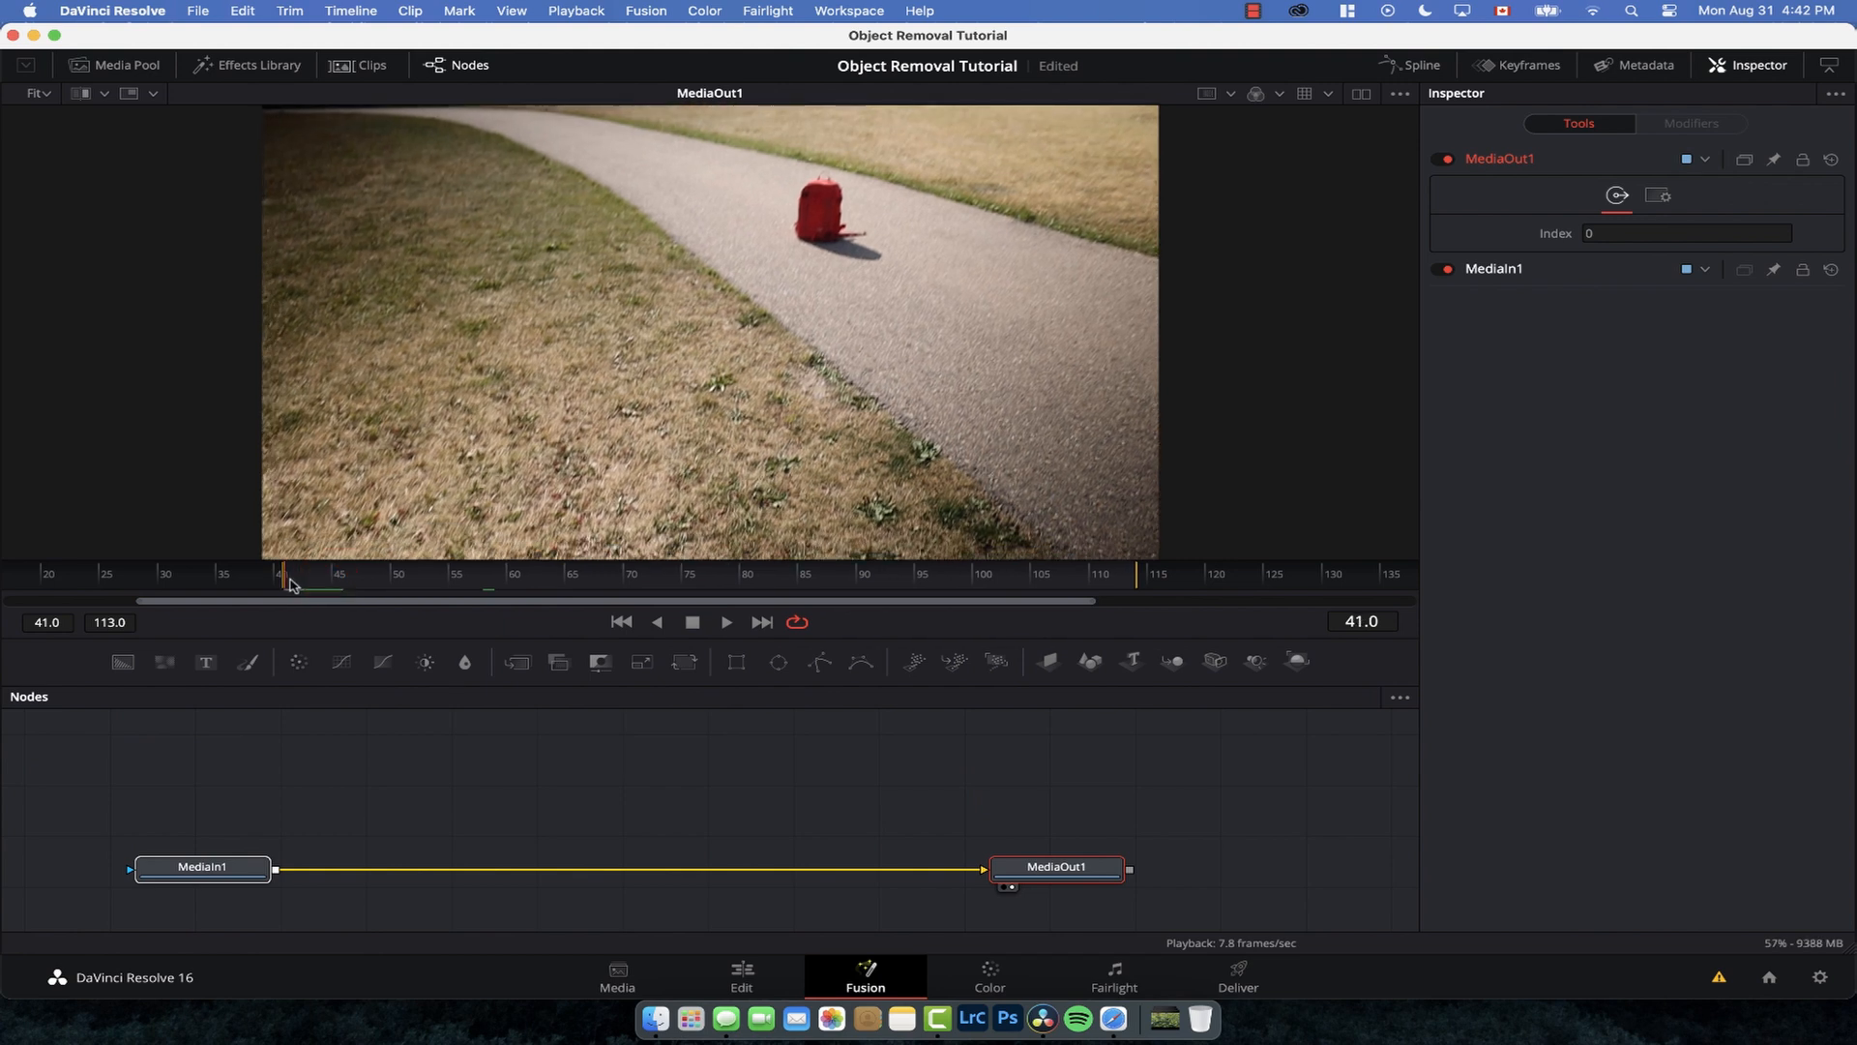
left_click(214, 870)
key("shift+space")
type("colo")
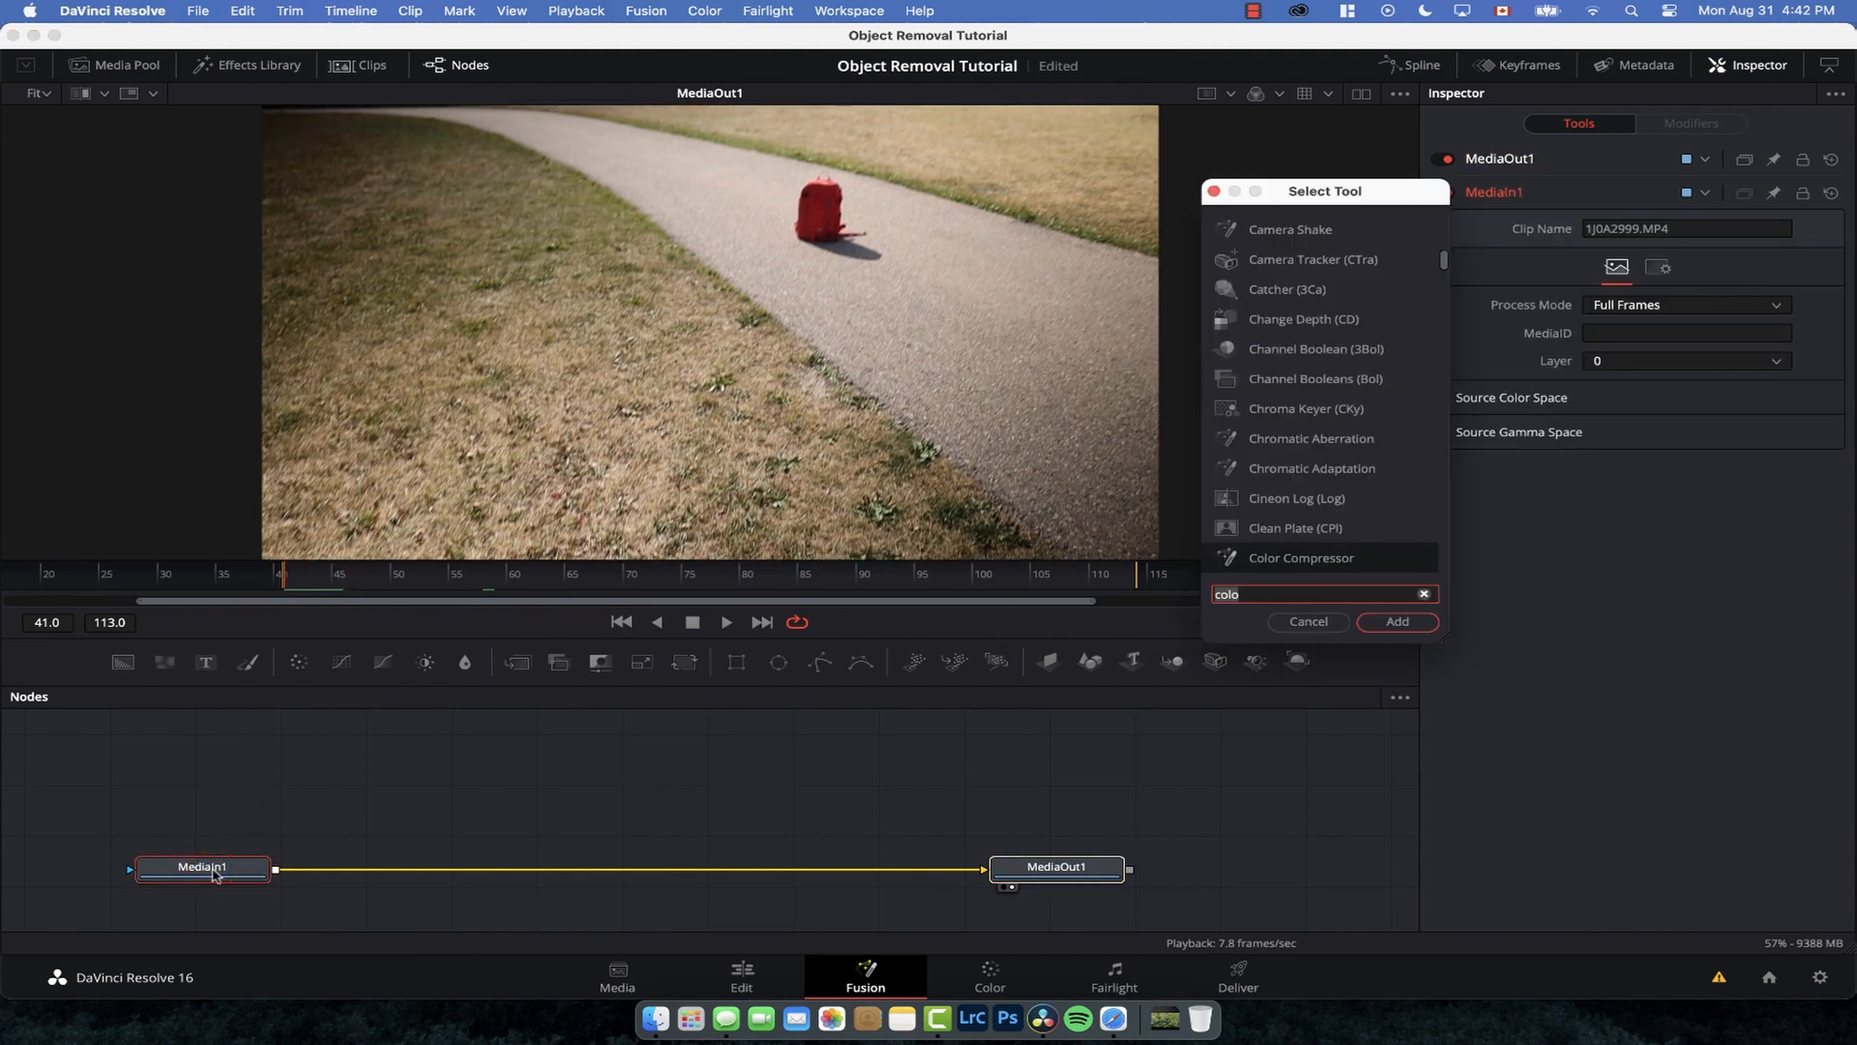
type("paint")
key("Return")
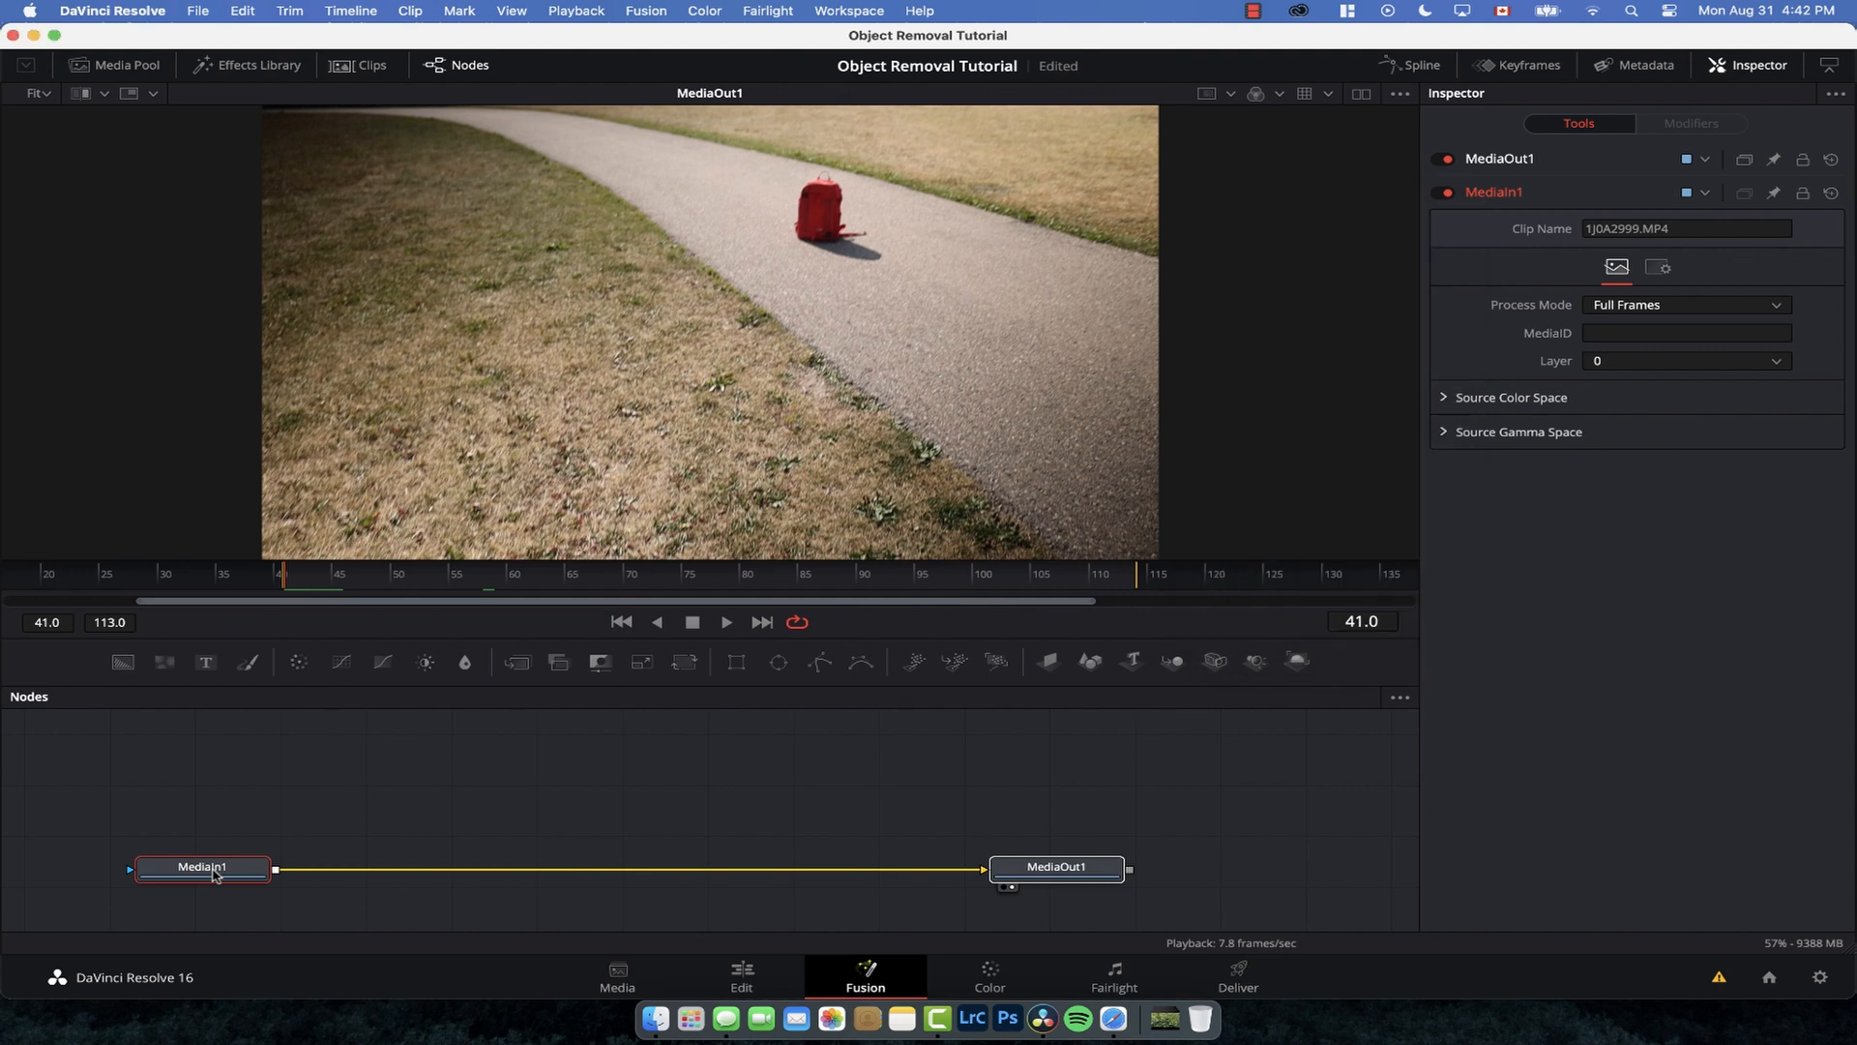
Step: Choose a Stroke brush in Clone mode for the new Paint node and expand its brush settings
left_click(115, 117)
left_click(1623, 330)
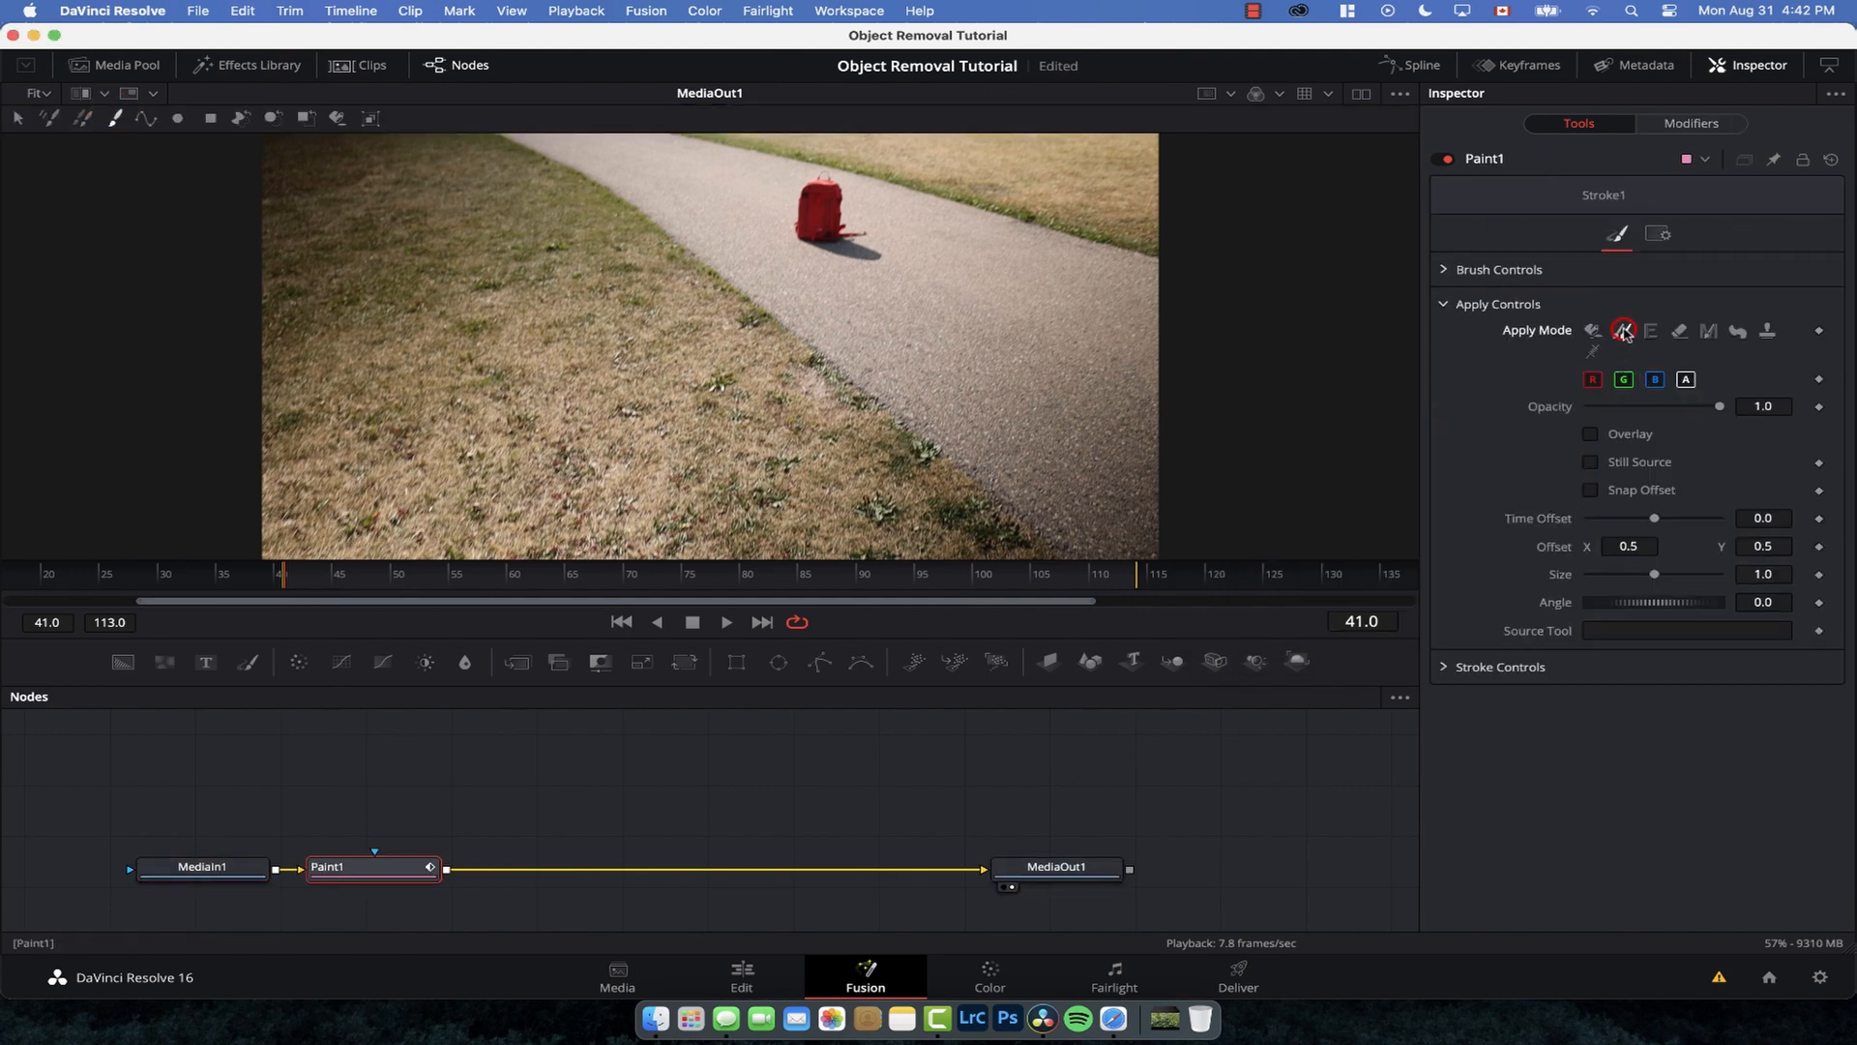
left_click(1445, 271)
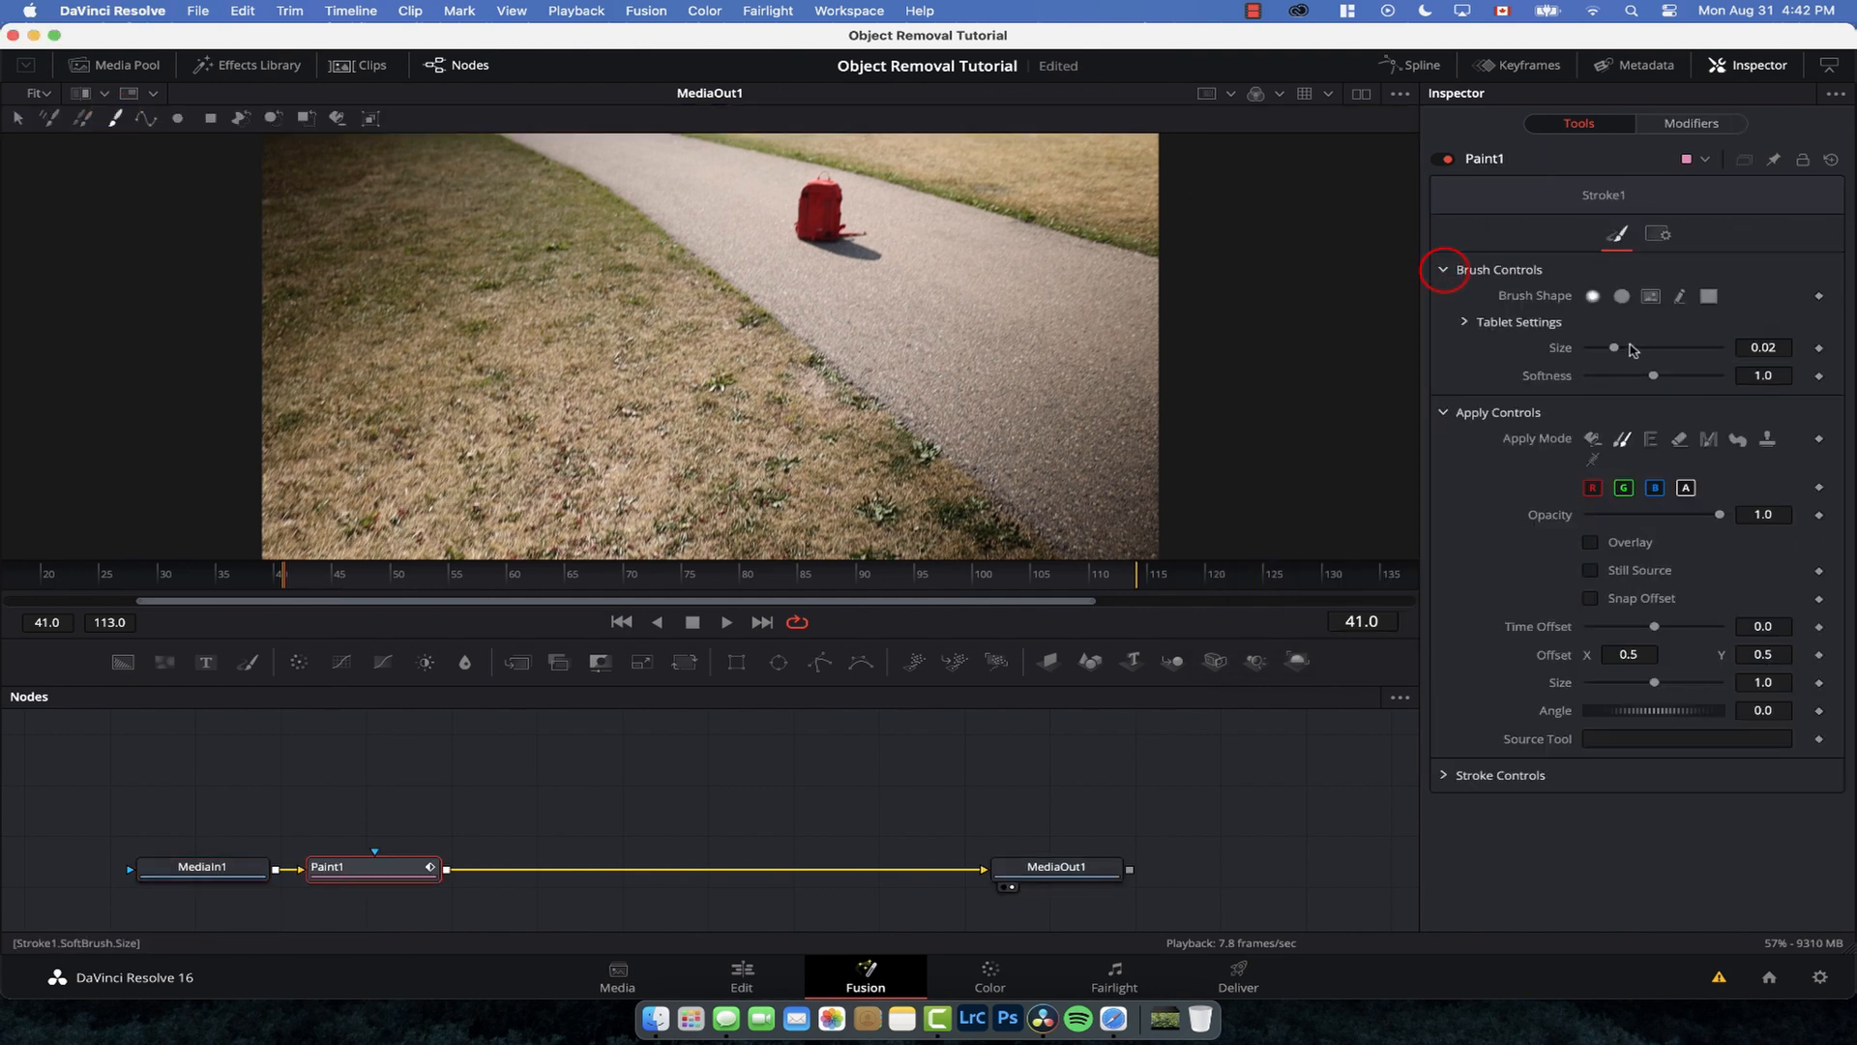
Step: Paint out the red backpack and its shadow with a size 0.04 brush, cloning path samples from around it
left_click(898, 227, "alt")
mouse_move(844, 228)
left_mouse_down()
mouse_move(880, 259)
mouse_move(801, 238)
mouse_move(863, 263)
left_mouse_up()
left_click(778, 254, "alt")
left_click(742, 187, "alt")
left_click_drag(791, 215, 832, 244)
left_click(890, 211, "alt")
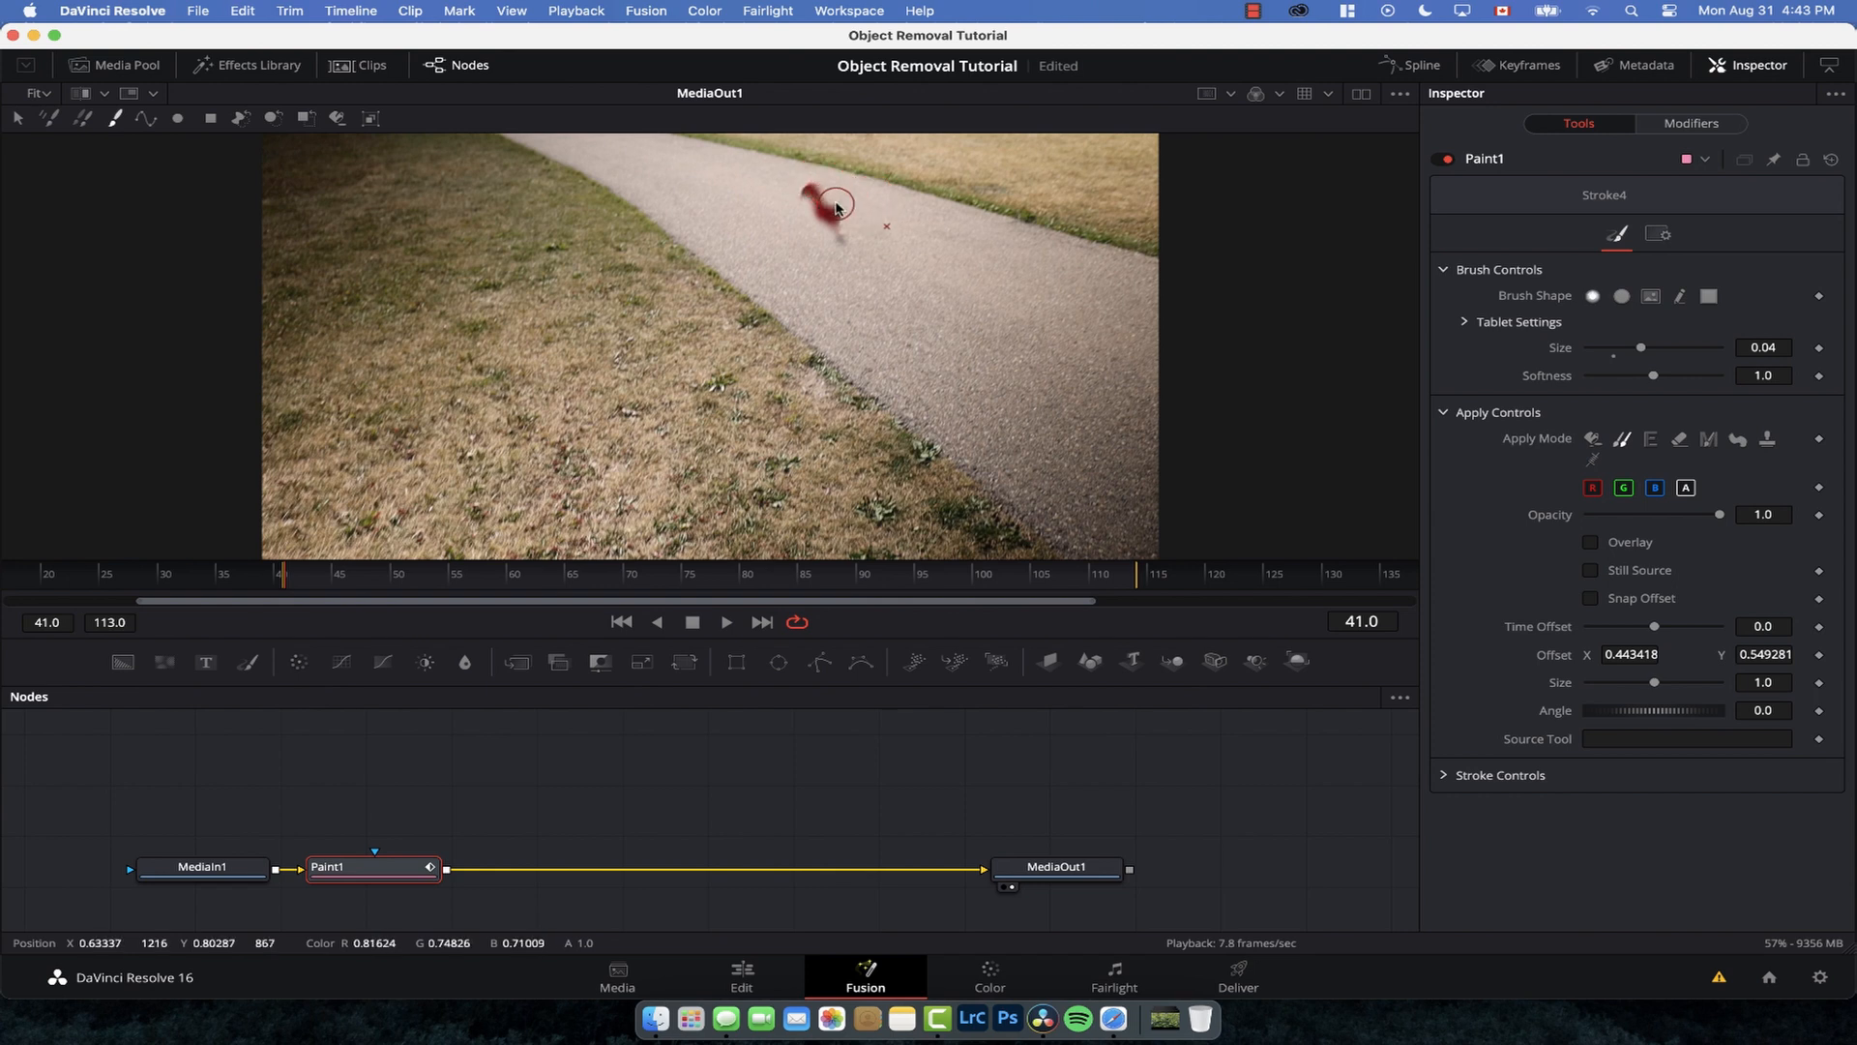
left_click(859, 203, "alt")
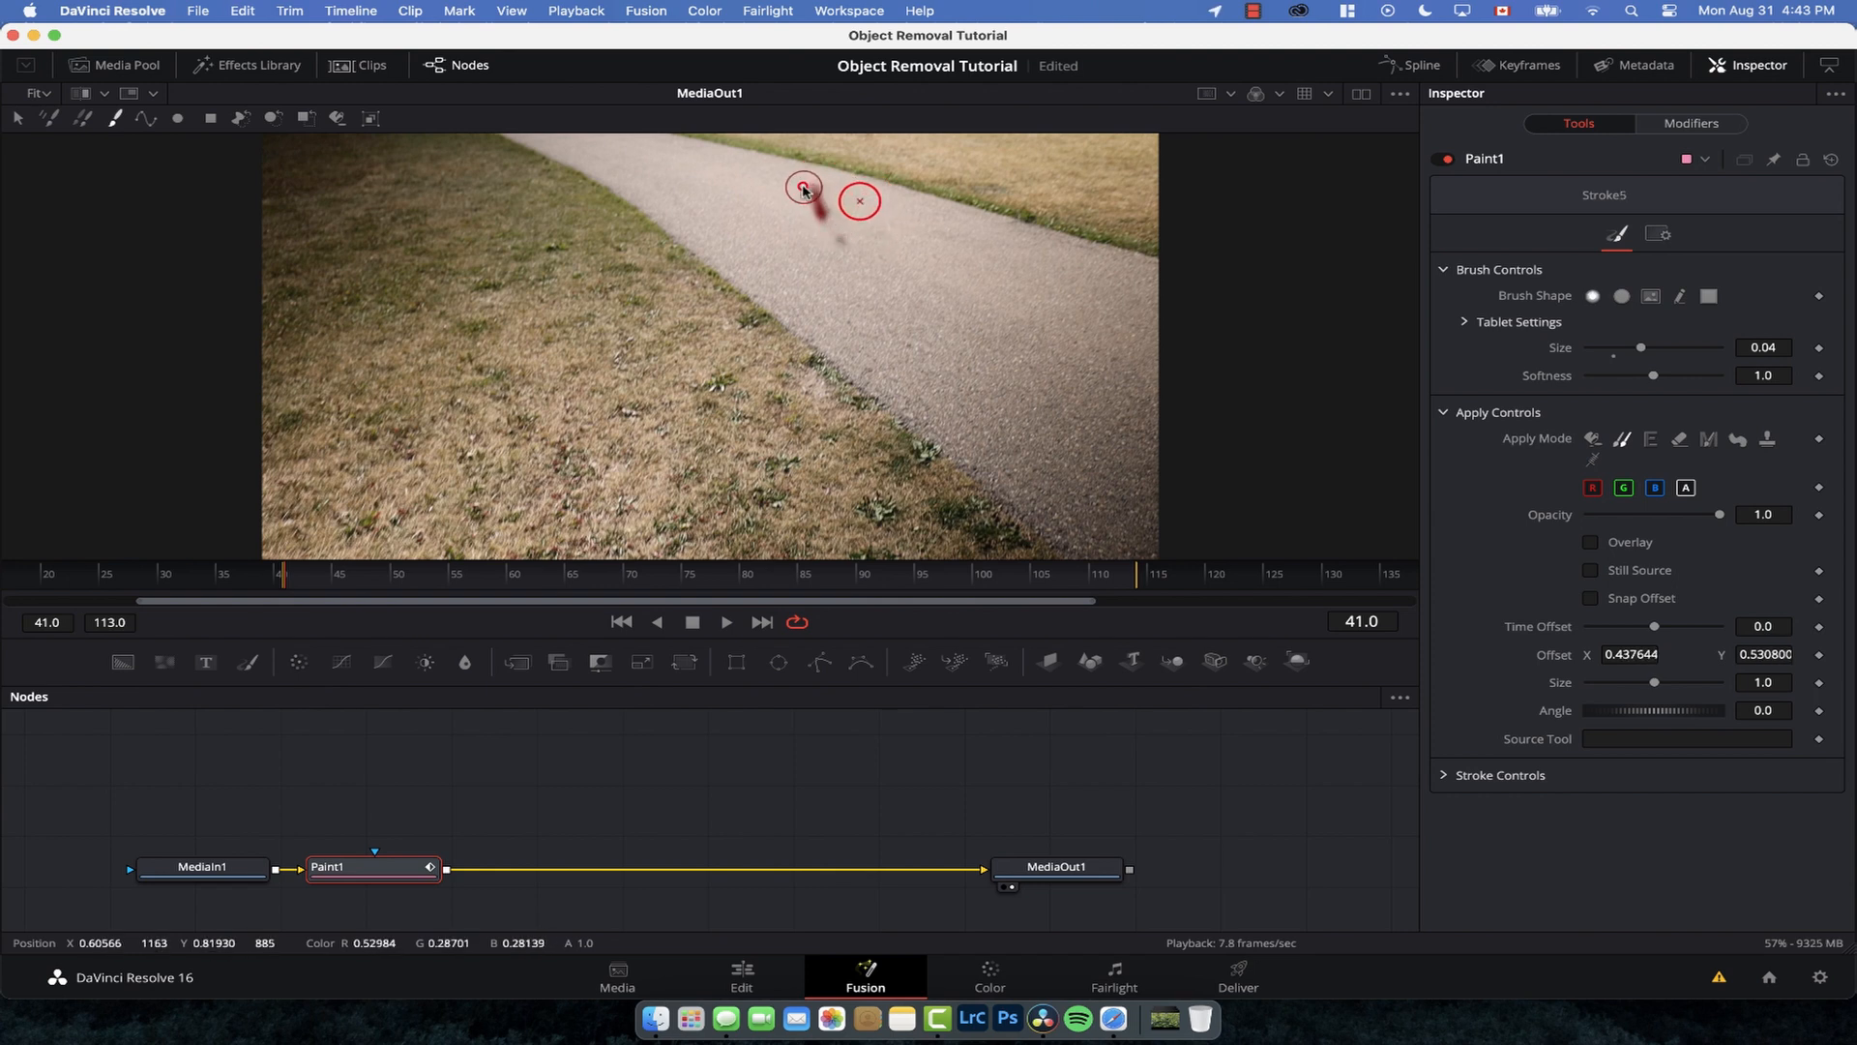
left_click_drag(809, 189, 844, 244)
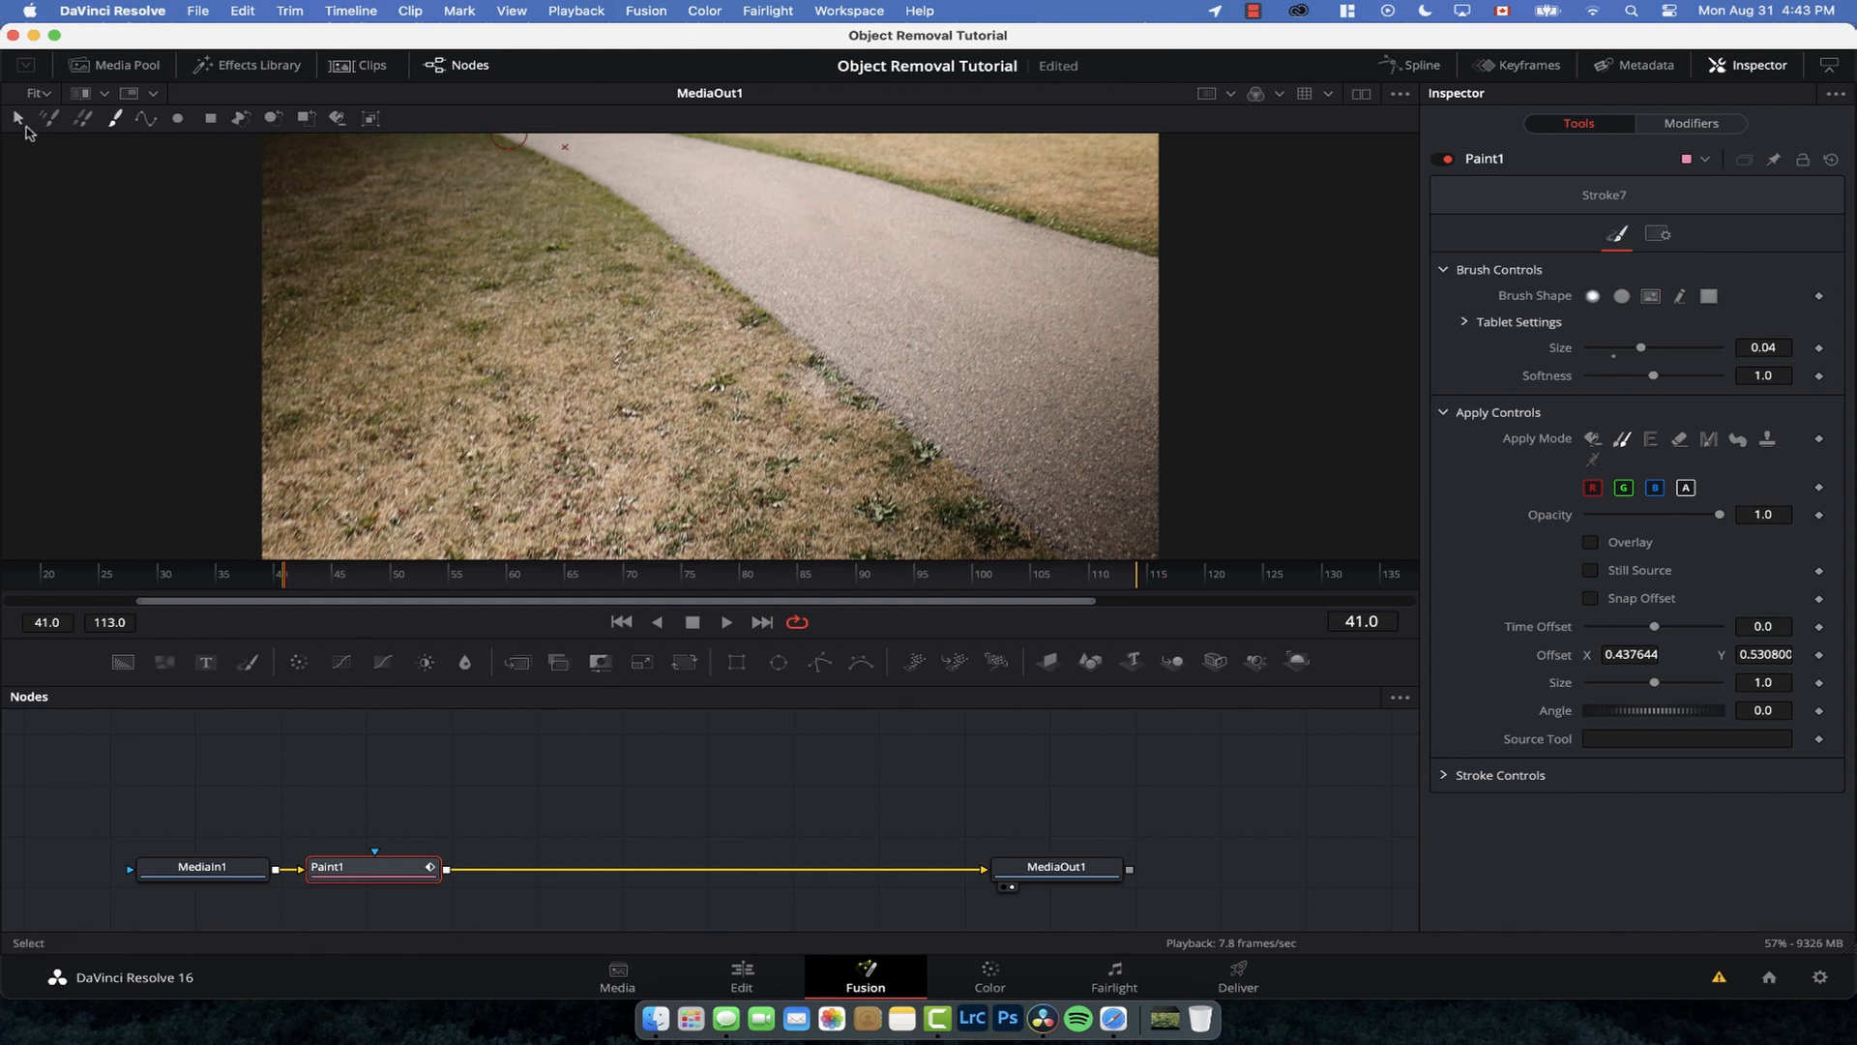
Step: Select all the clone strokes over the removed backpack, combine them into a paint group and show the group's modifier controls
left_click(14, 121)
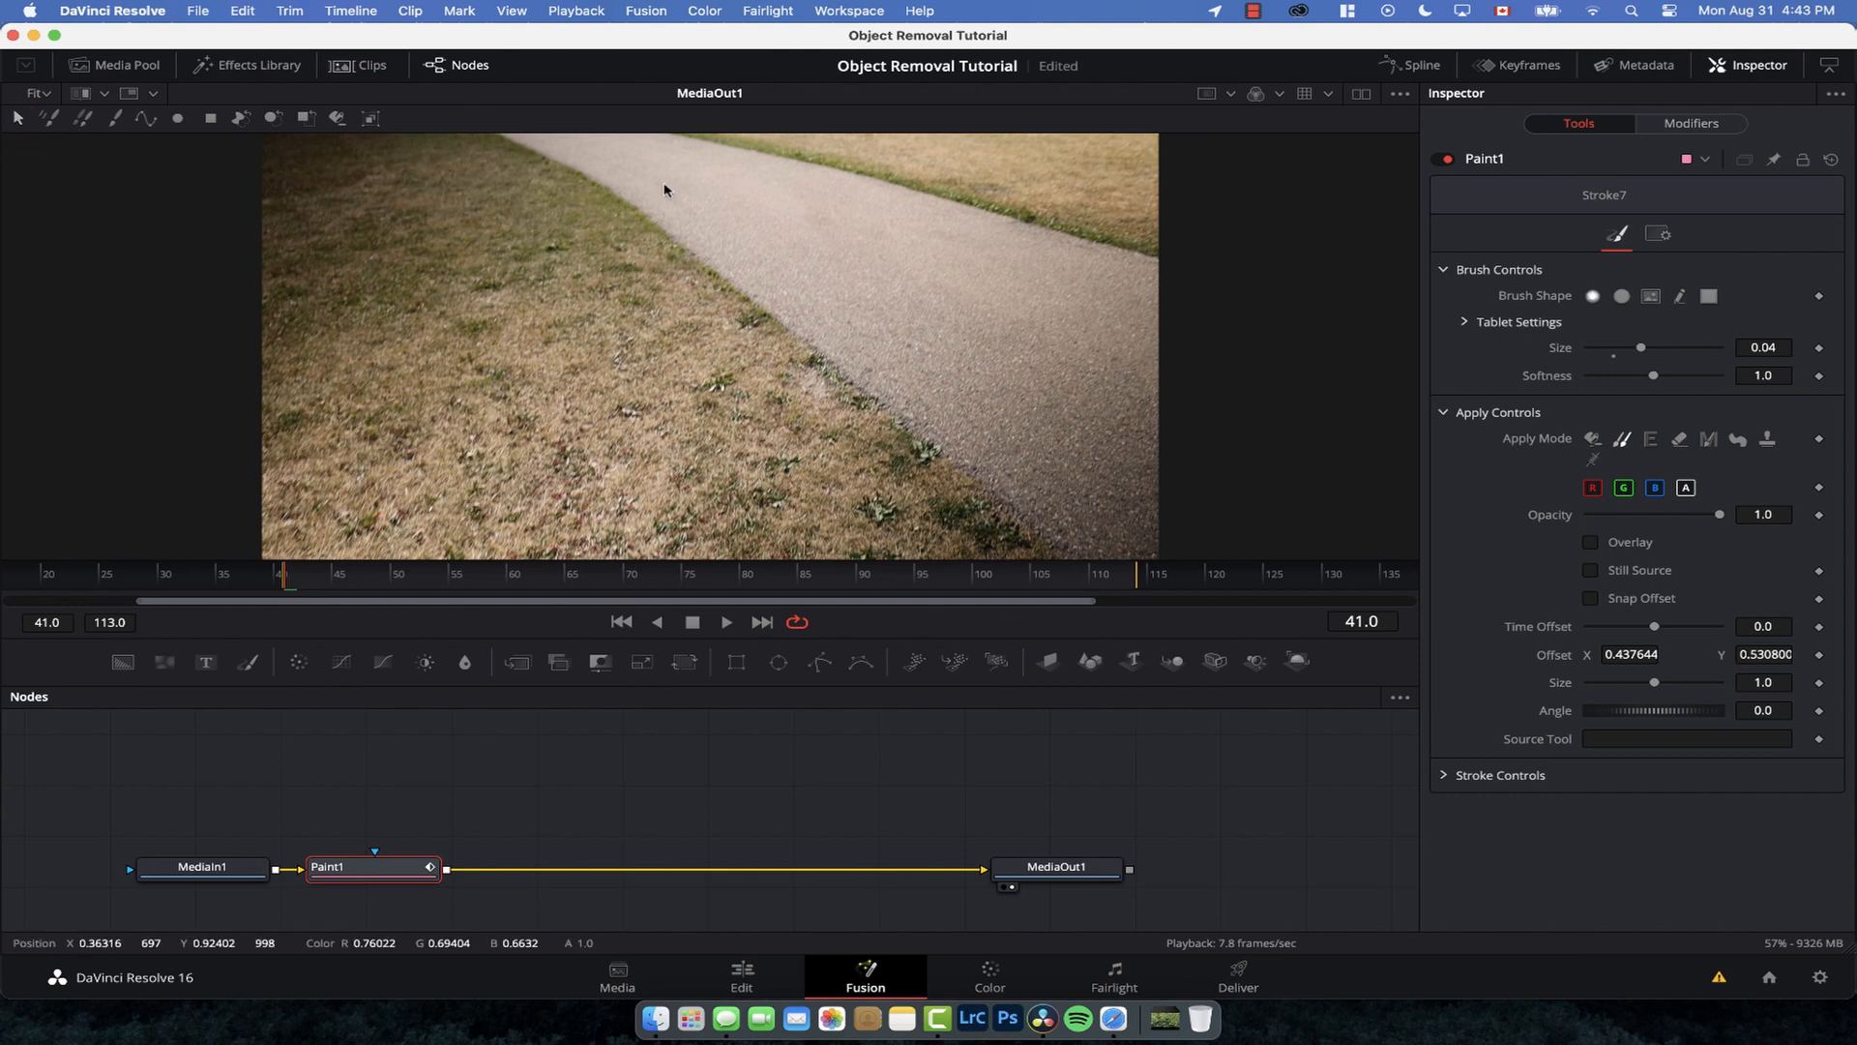
left_click_drag(524, 389, 1064, 143)
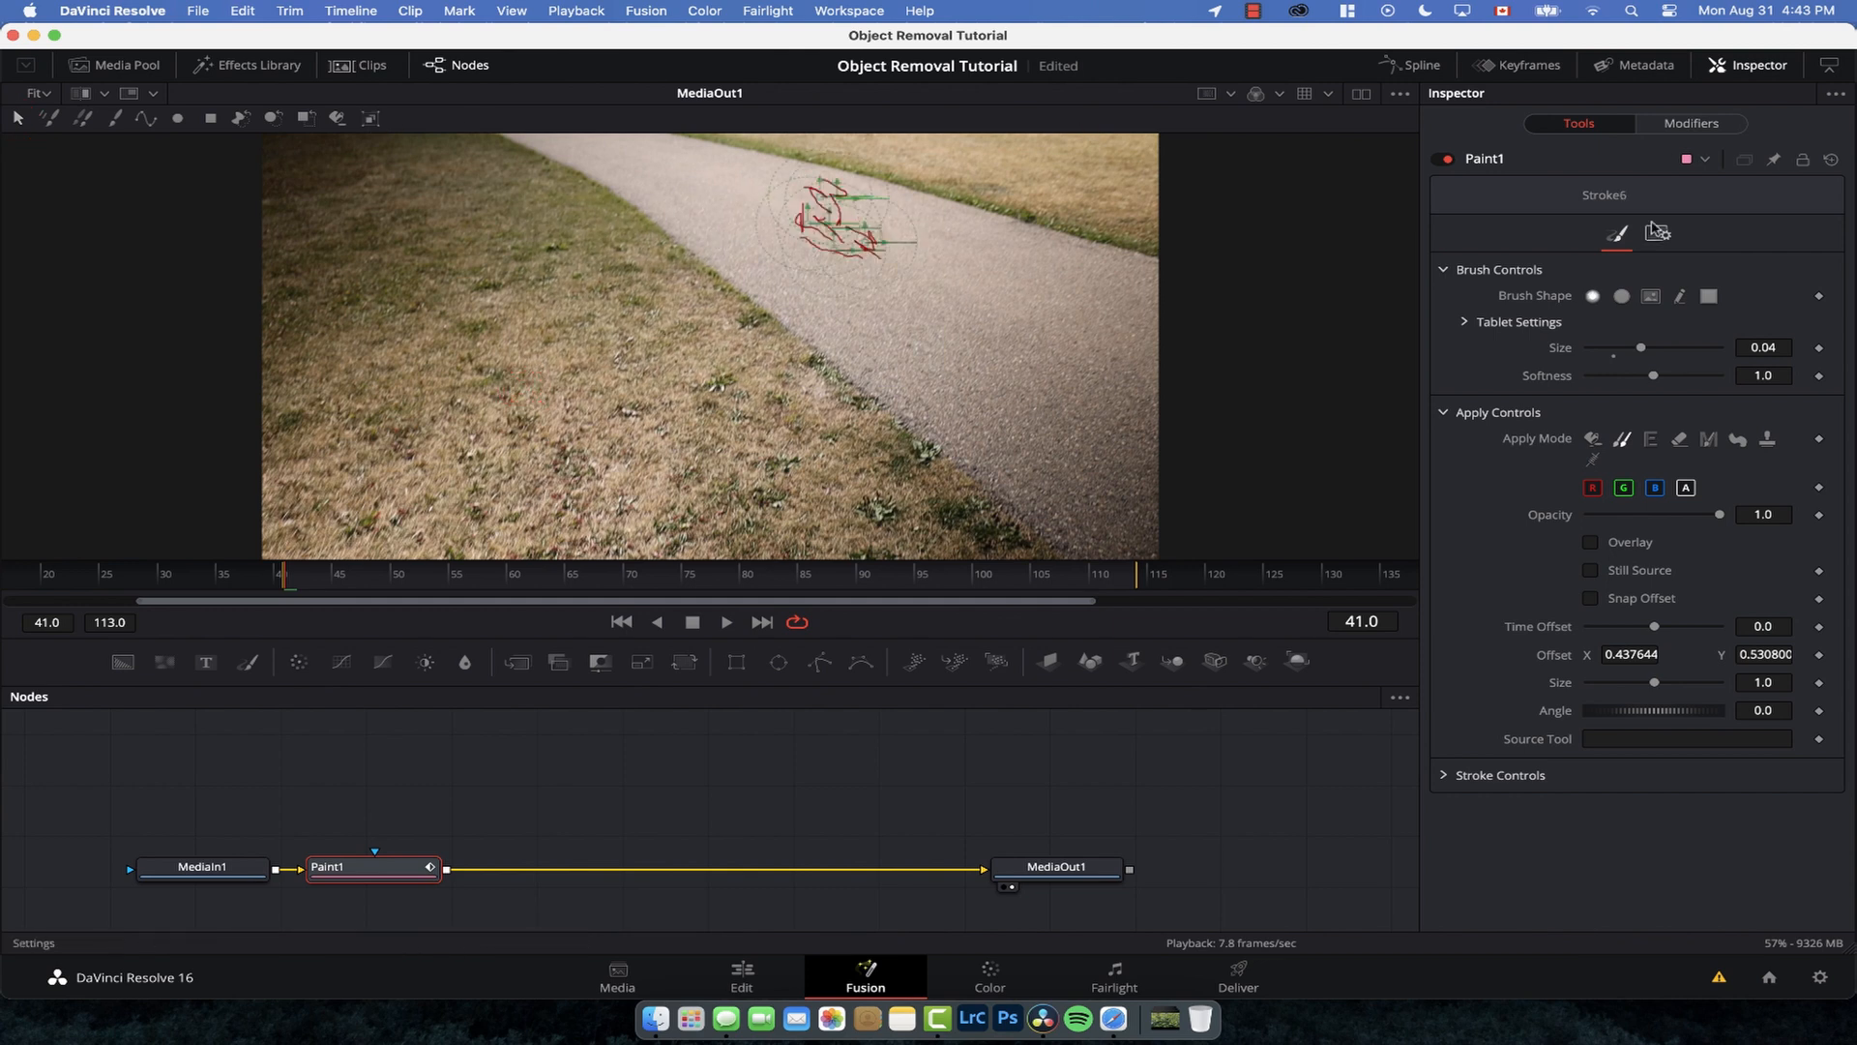
left_click(373, 119)
left_click(1707, 122)
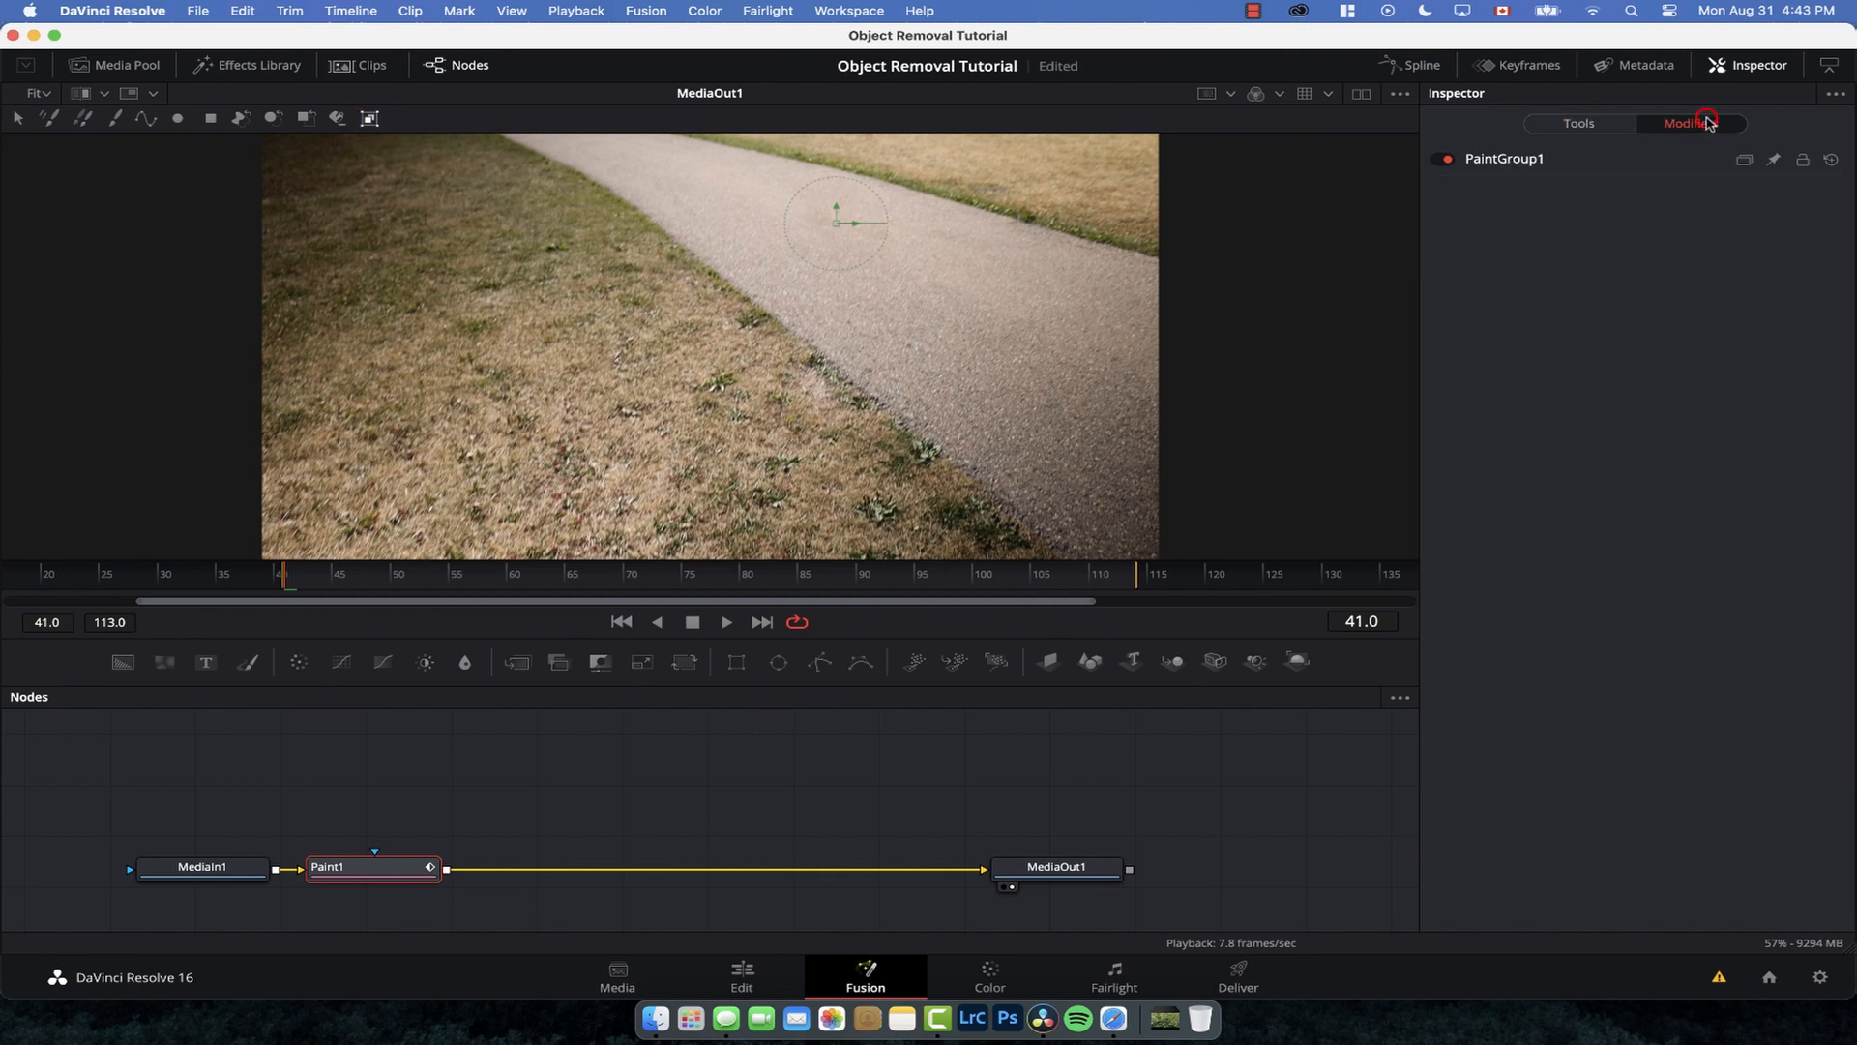
left_click(1502, 160)
Step: Attach a Tracker position modifier to the Center of the backpack strokes' paint group
right_click(1529, 239)
mouse_move(1587, 312)
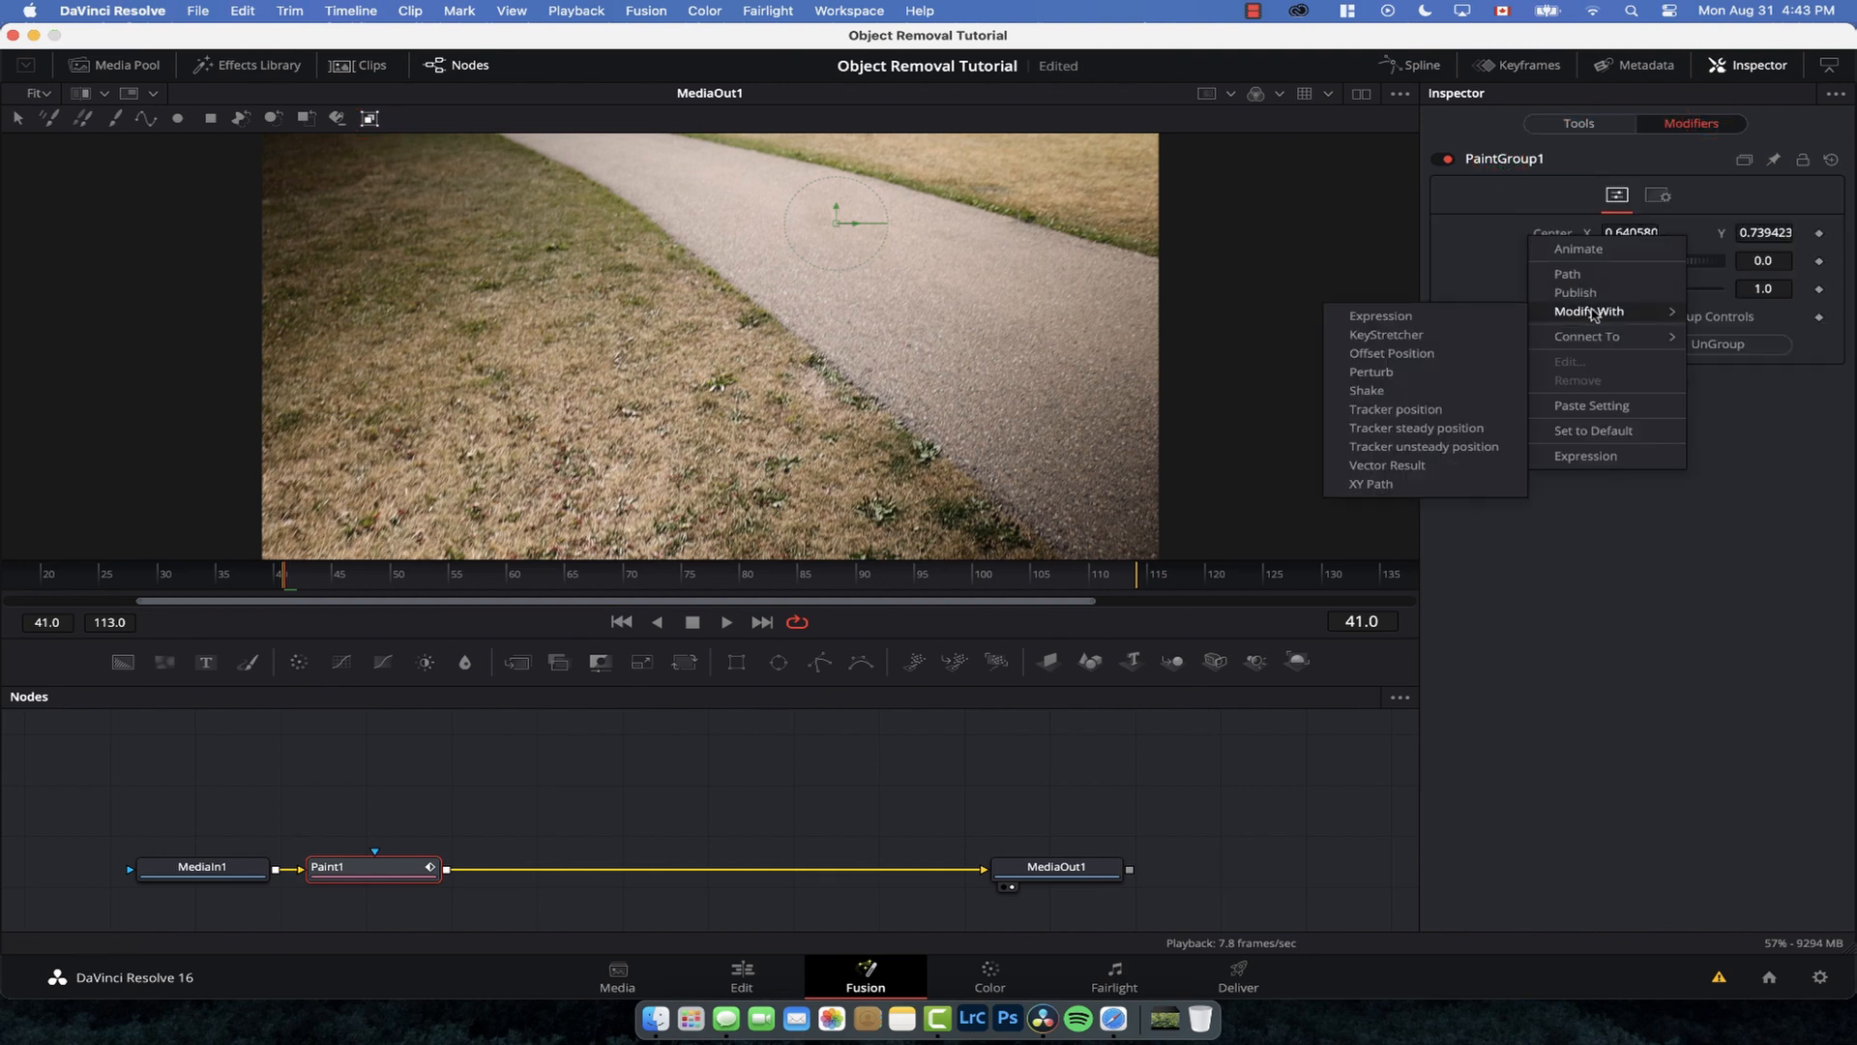
left_click(1389, 411)
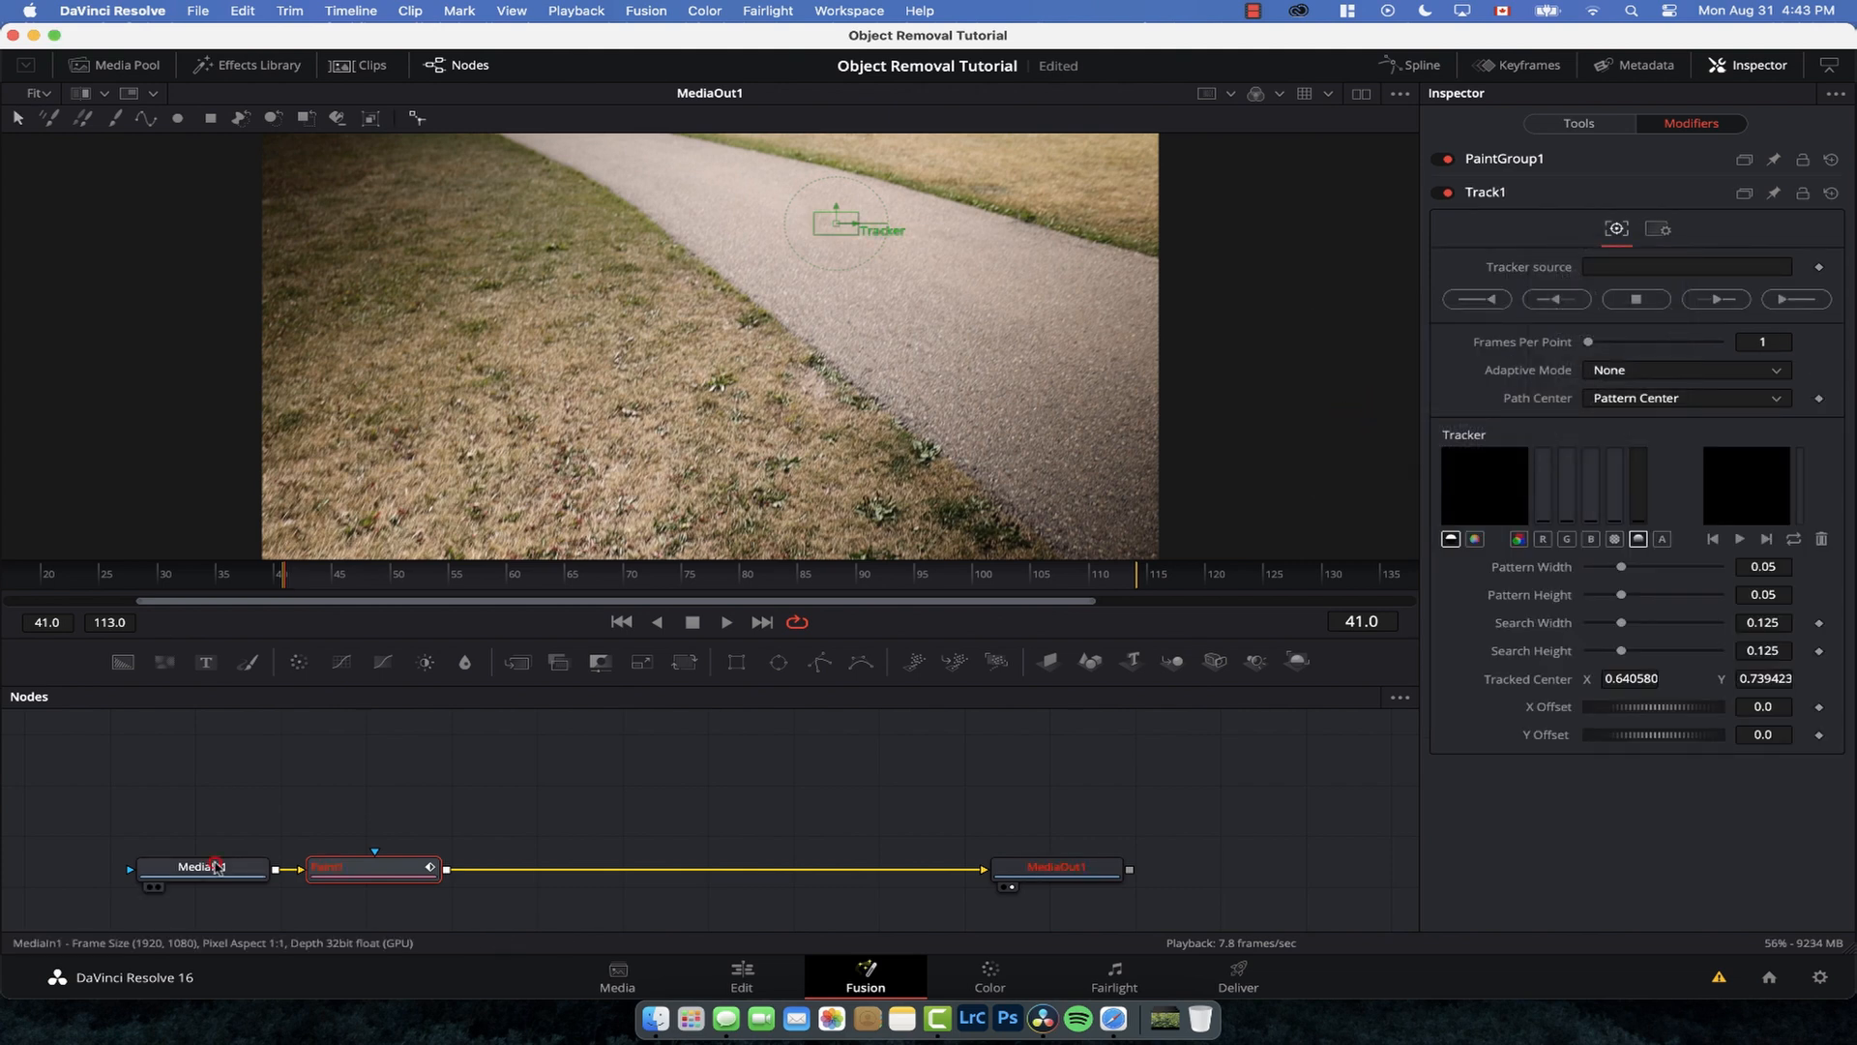
Step: Use MediaIn1 as the source for the backpack tracker and track forward to the end of the clip
left_click_drag(214, 864, 1510, 310)
left_click_drag(1641, 264, 1641, 265)
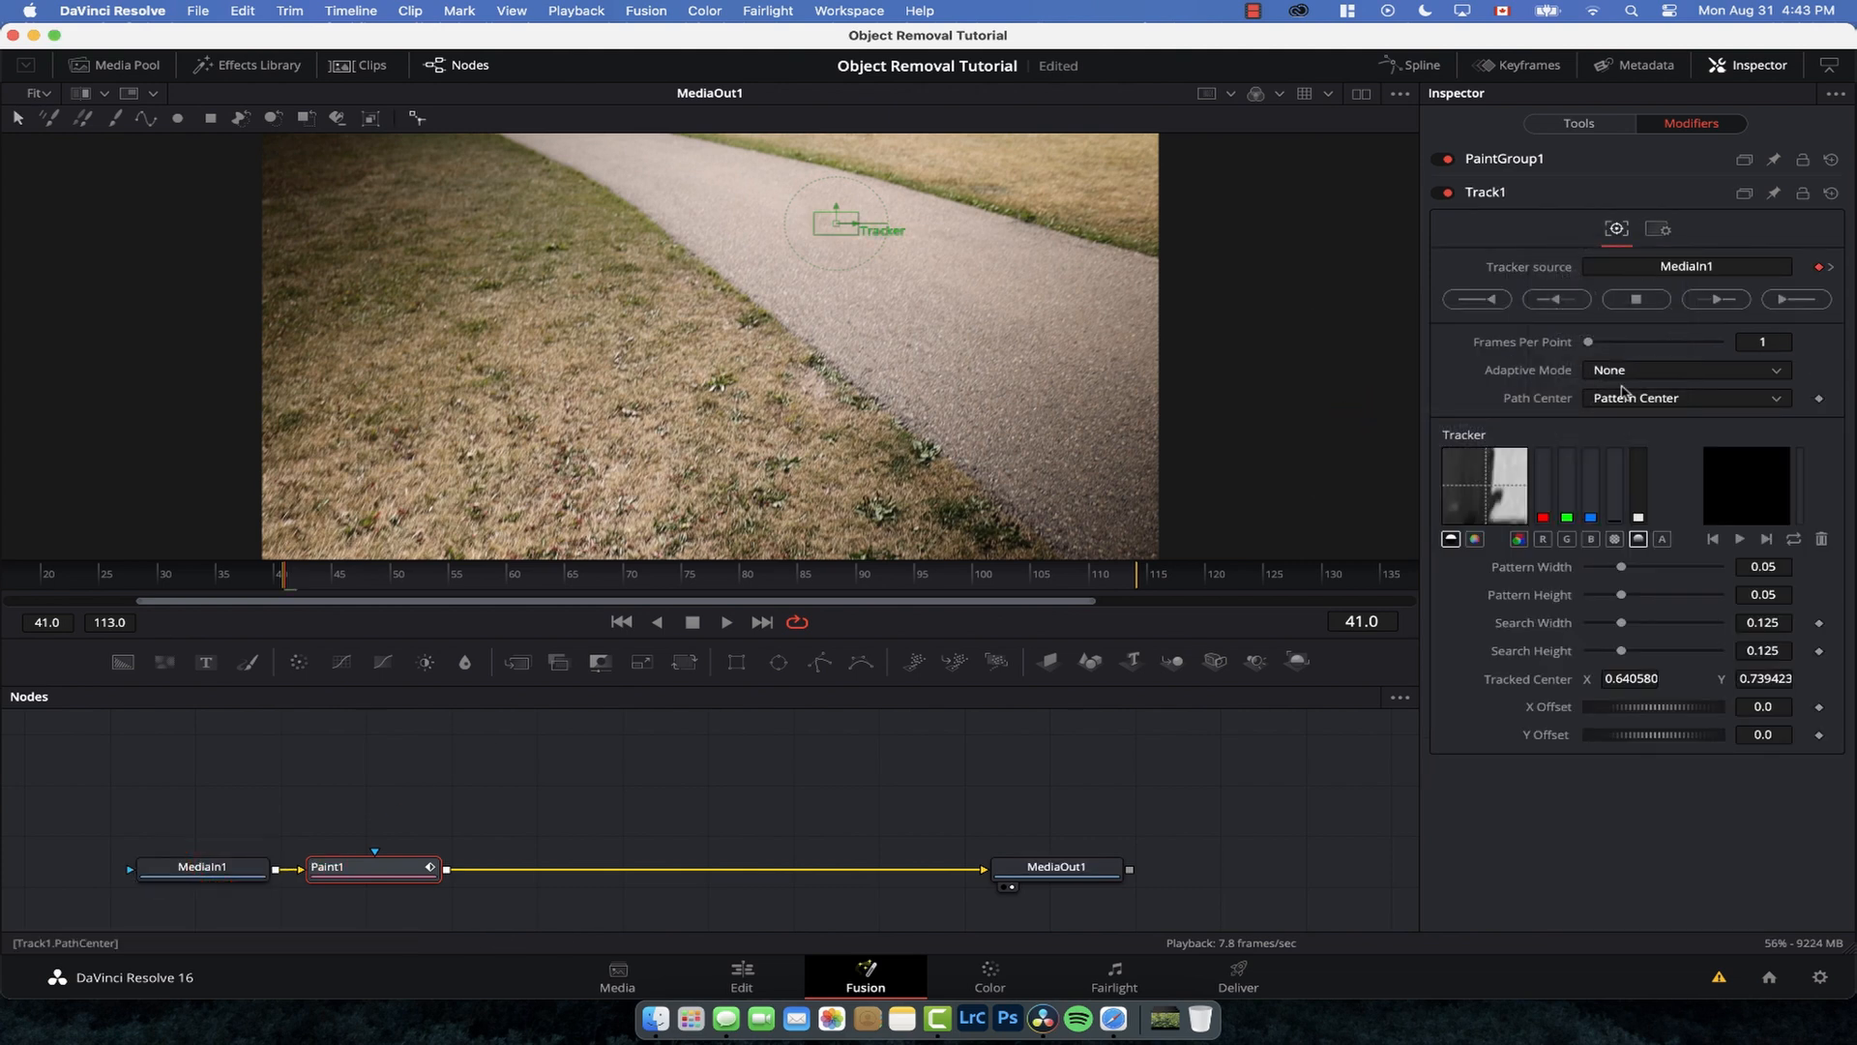
left_click(1785, 301)
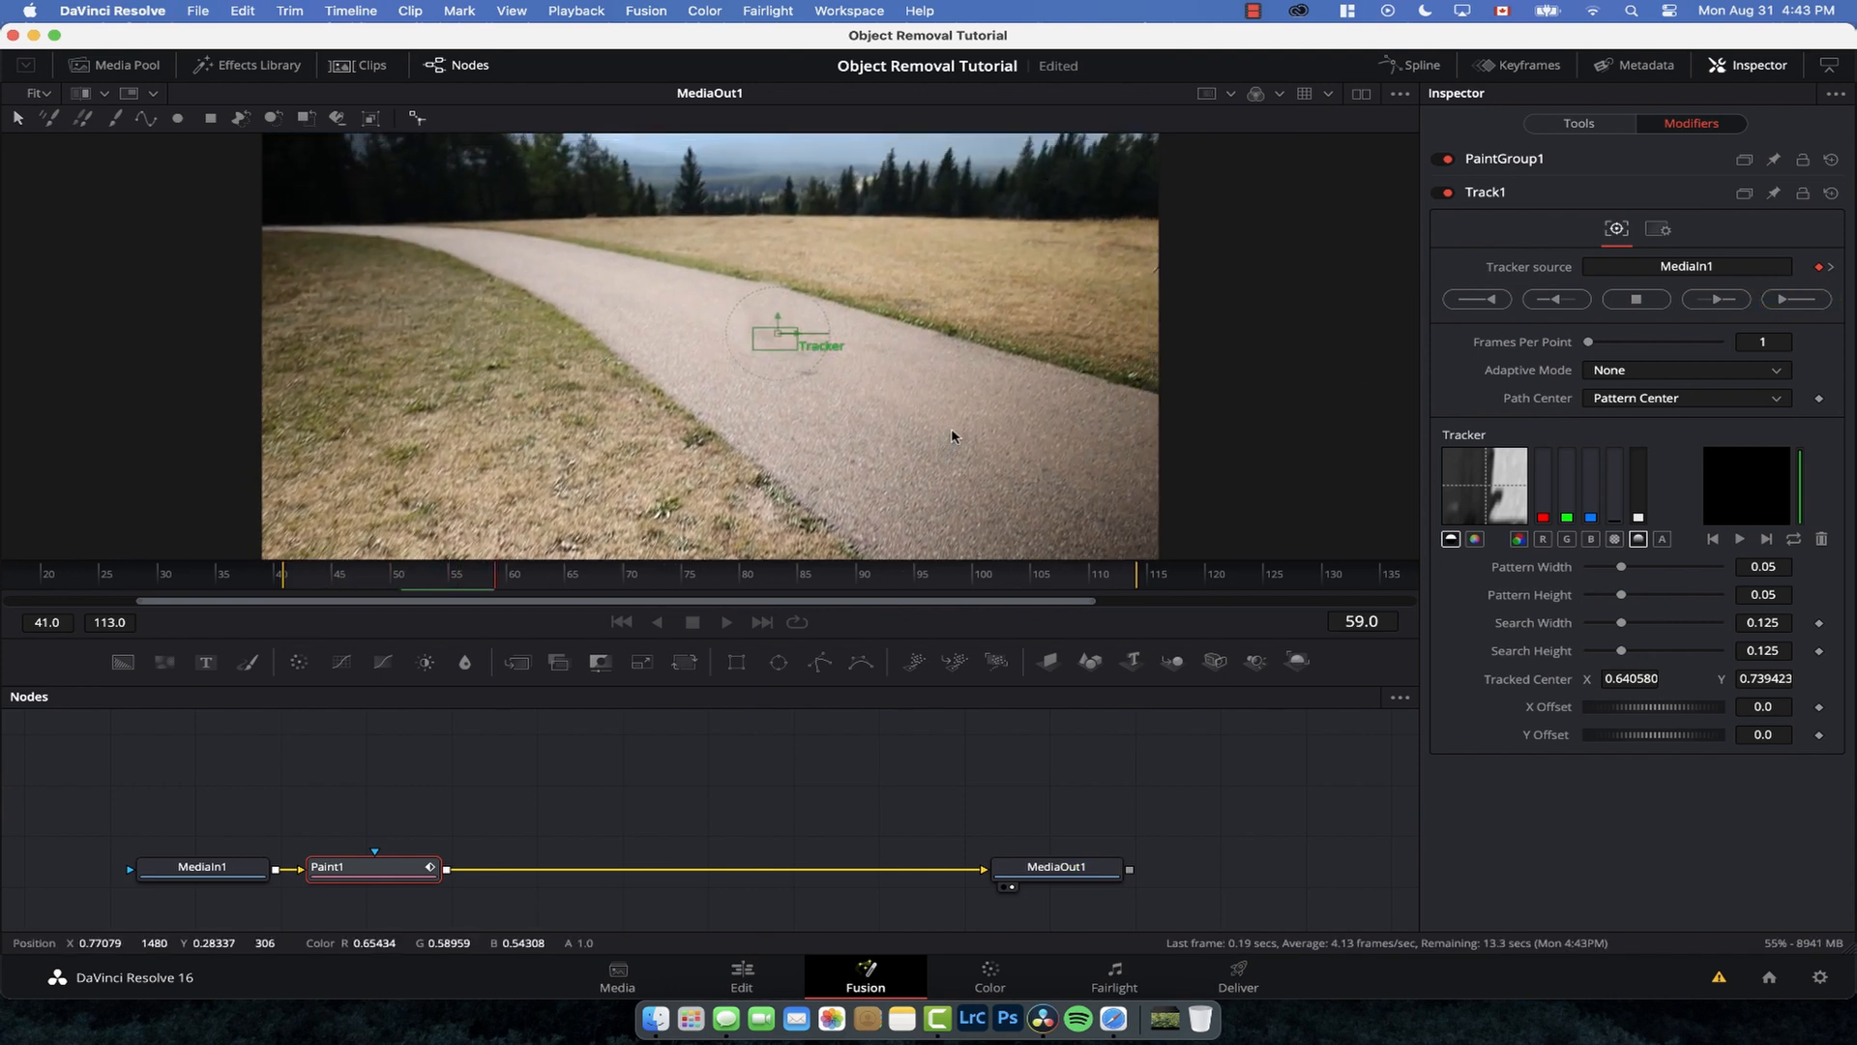
left_click(1127, 590)
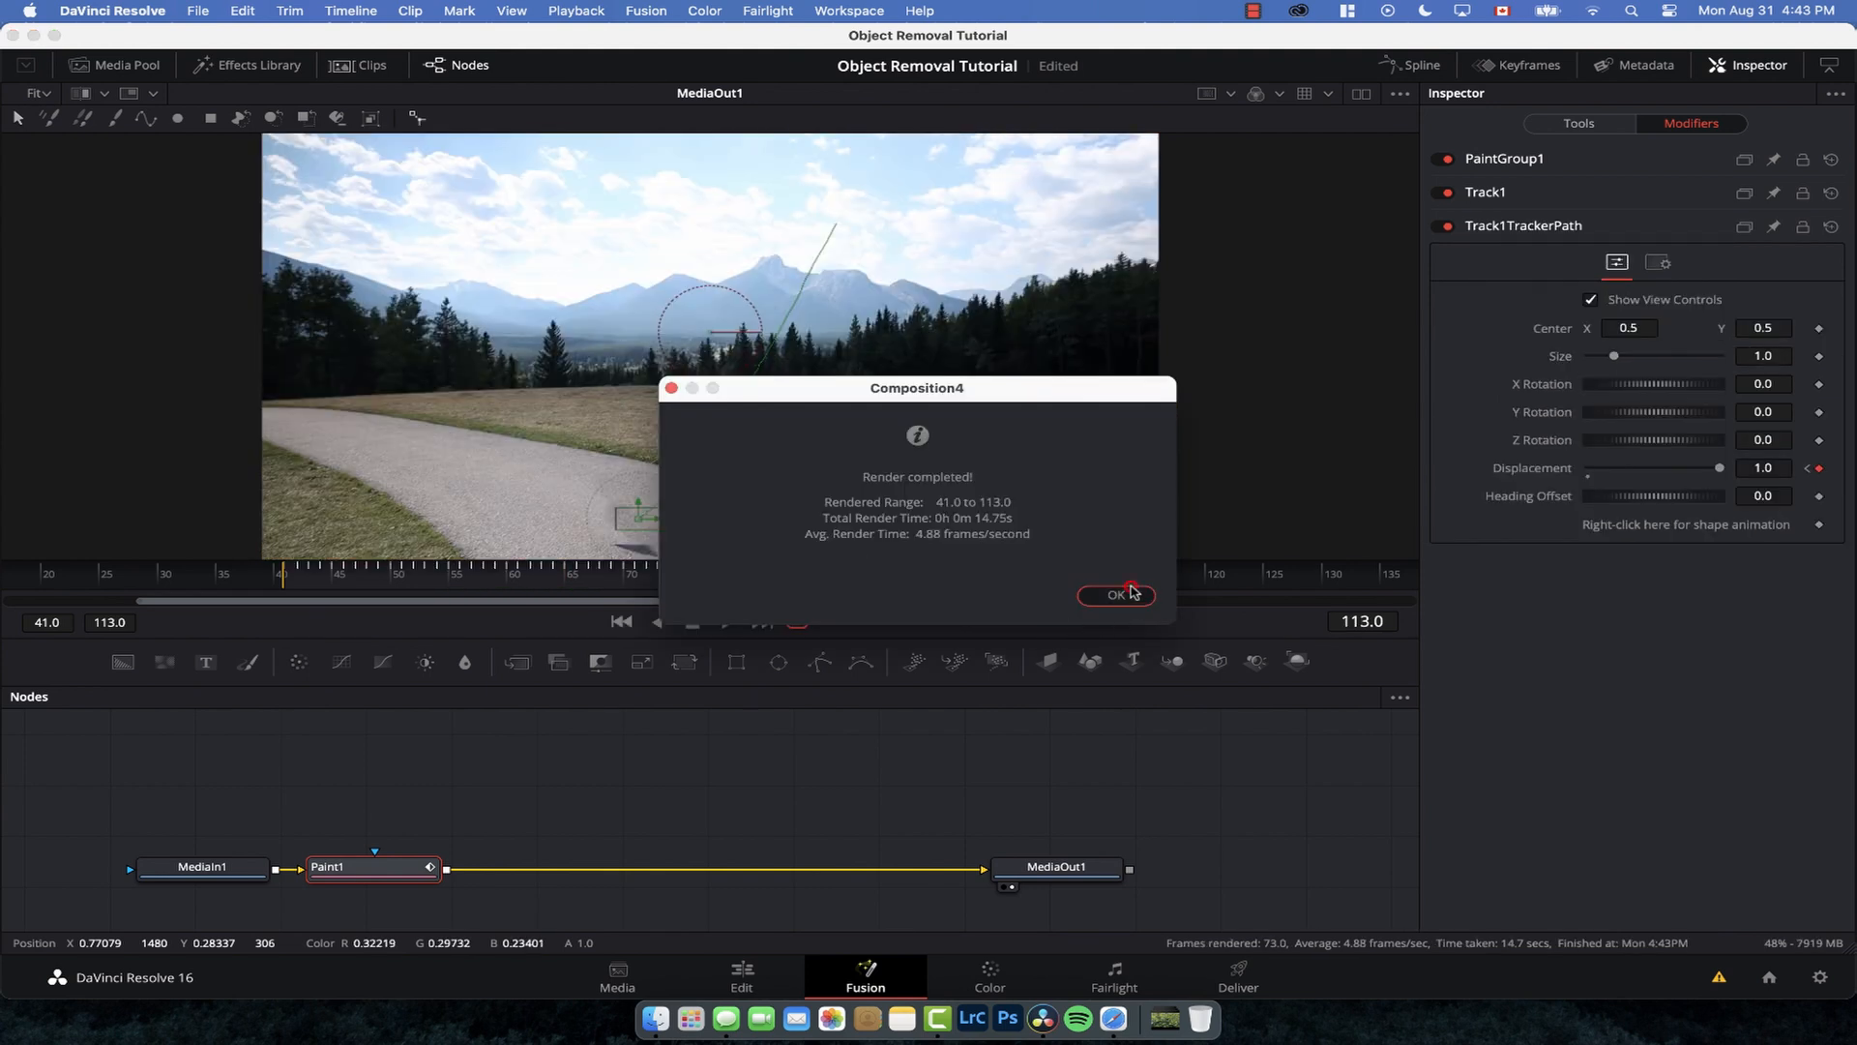
Step: Examine the backpack removal on the path at frames throughout the third clip, especially near its end
left_click(1089, 866)
left_click_drag(299, 588, 528, 581)
left_click(591, 578)
left_click(746, 573)
left_click(880, 567)
left_click(1028, 568)
left_click(1098, 569)
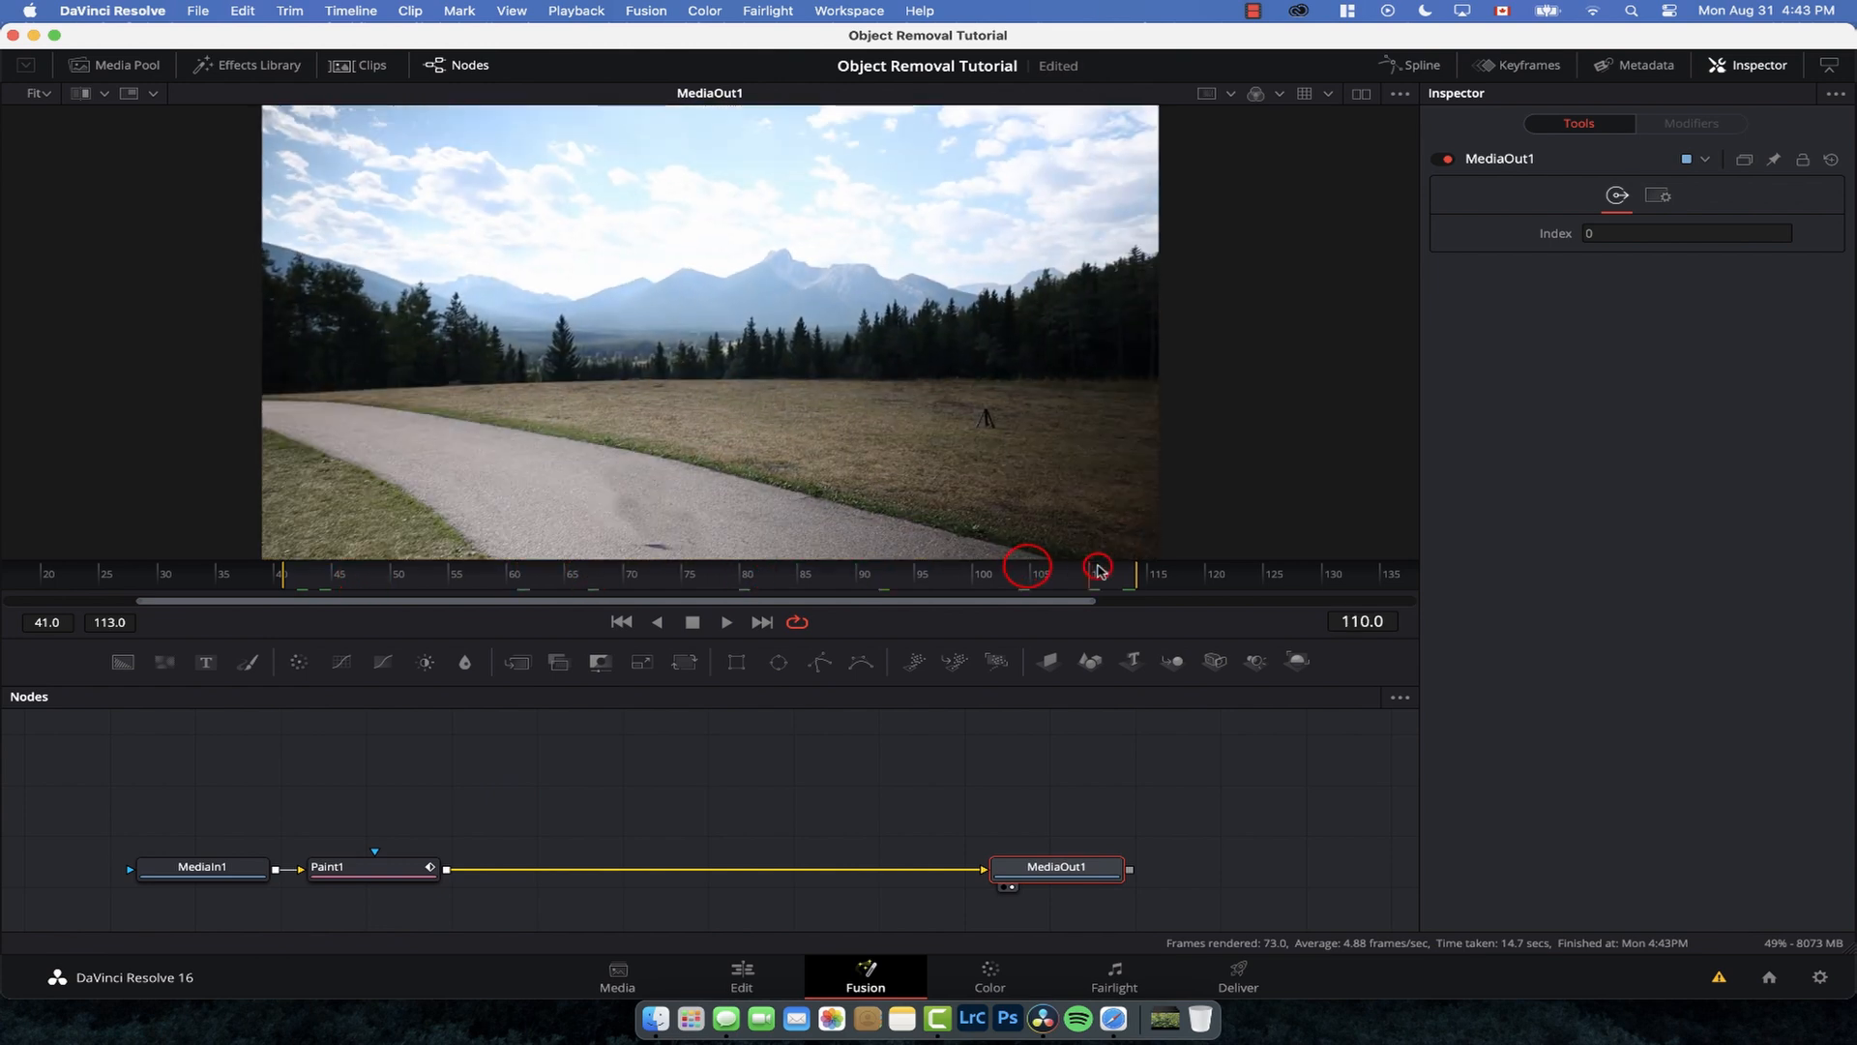
left_click(1122, 573)
left_click(1083, 572)
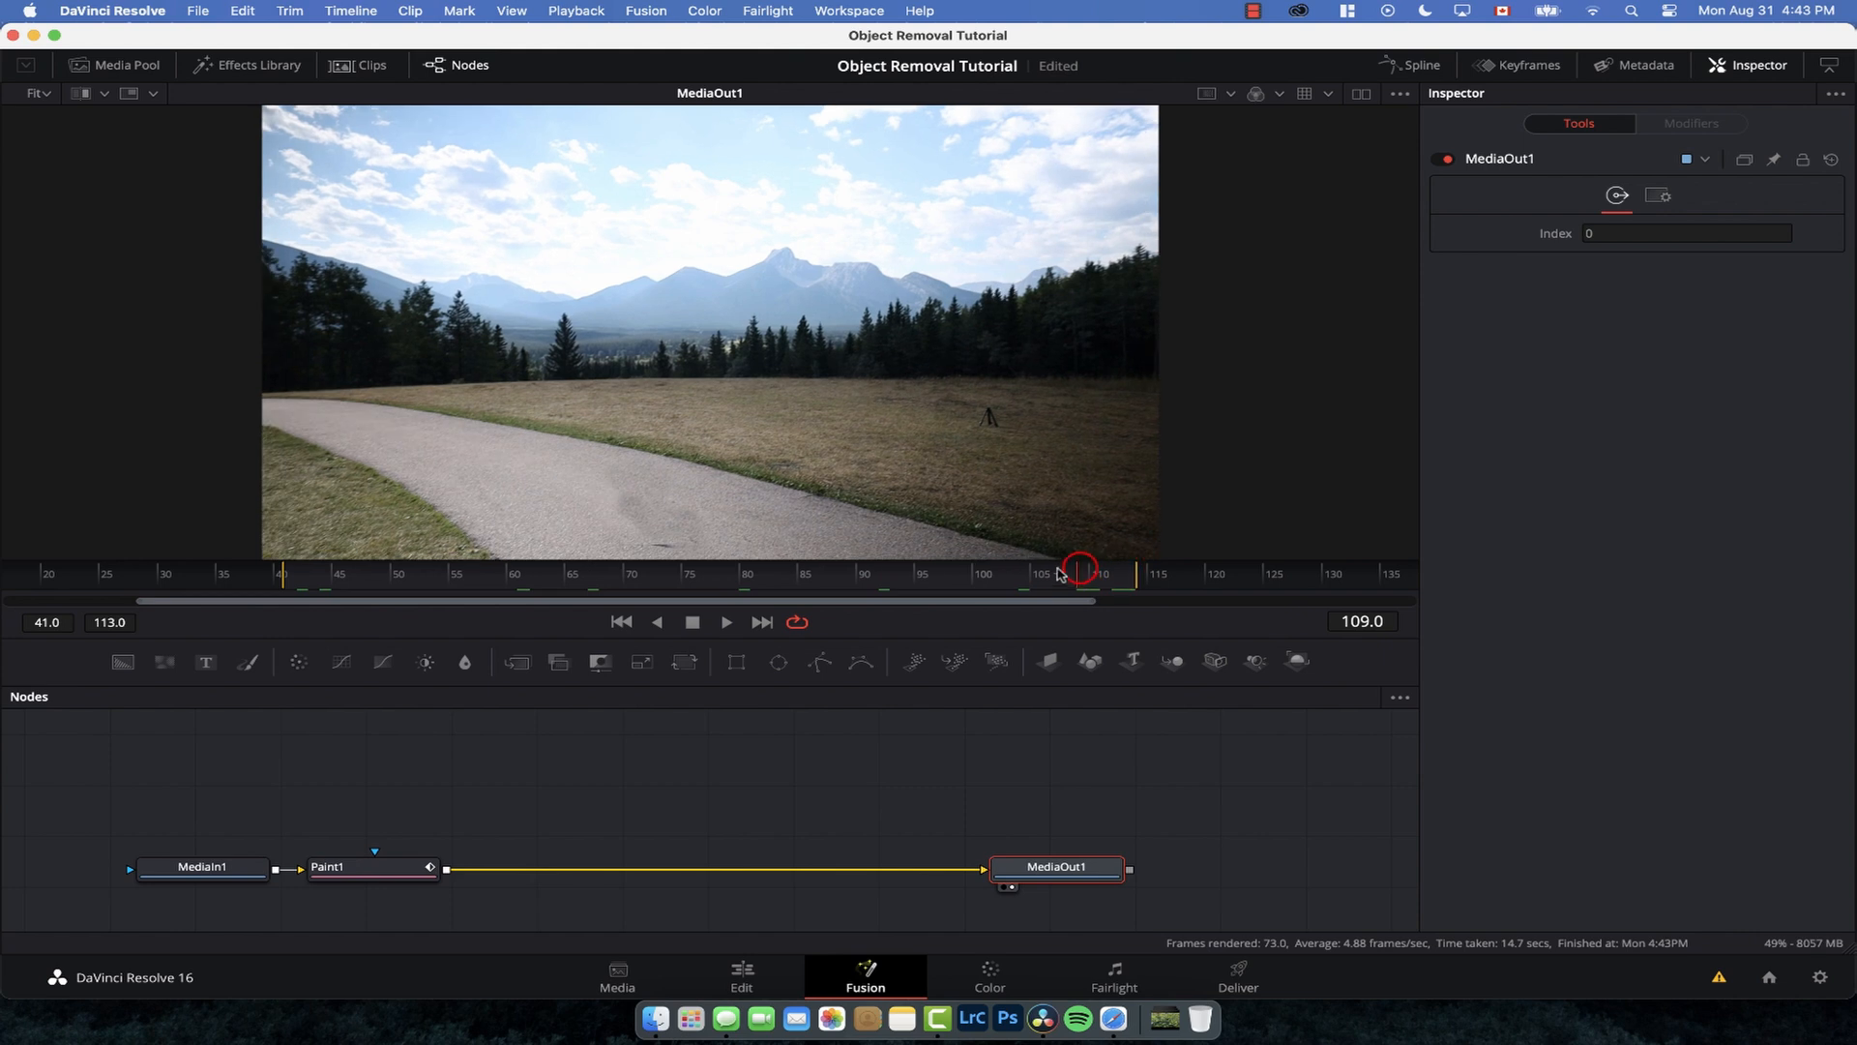
Step: Play back the third clip in Fusion and on the edit timeline to review the finished backpack removal in motion
left_click(1042, 575)
left_click(1009, 573)
left_click_drag(977, 579, 583, 570)
key("space")
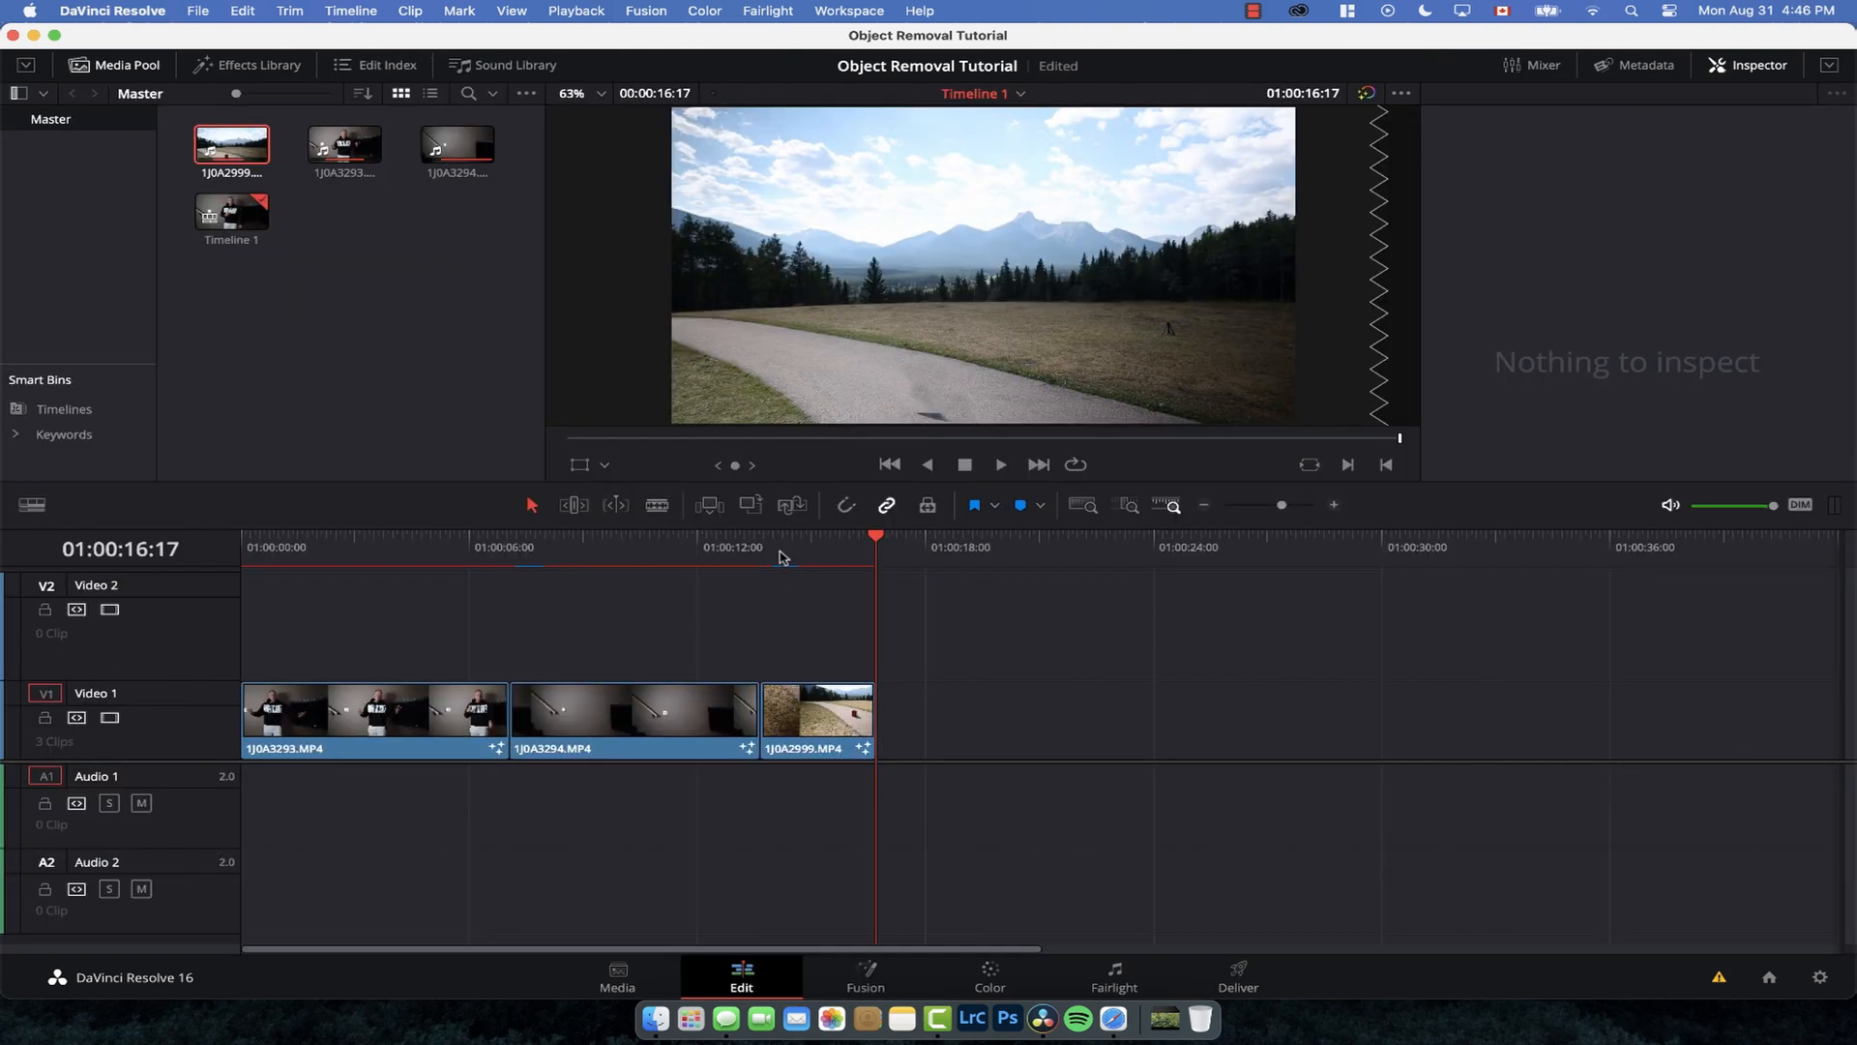
left_click(780, 542)
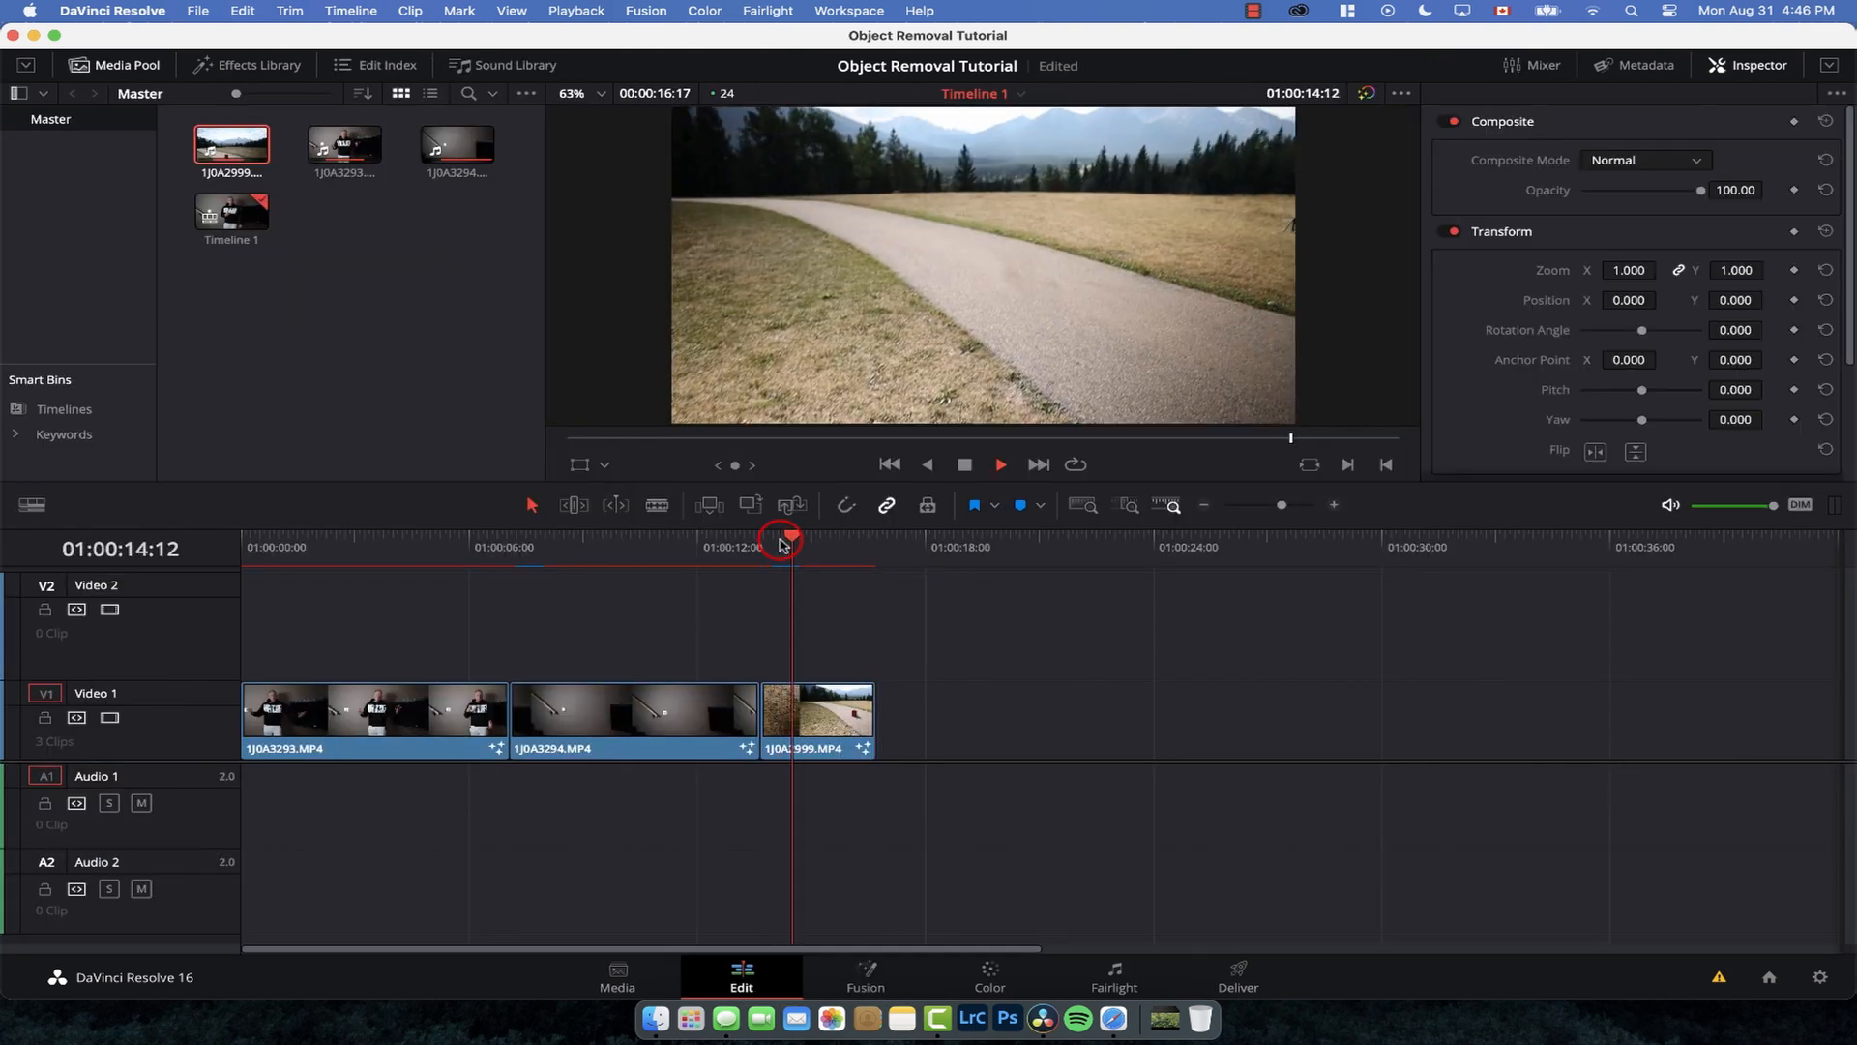
key("space")
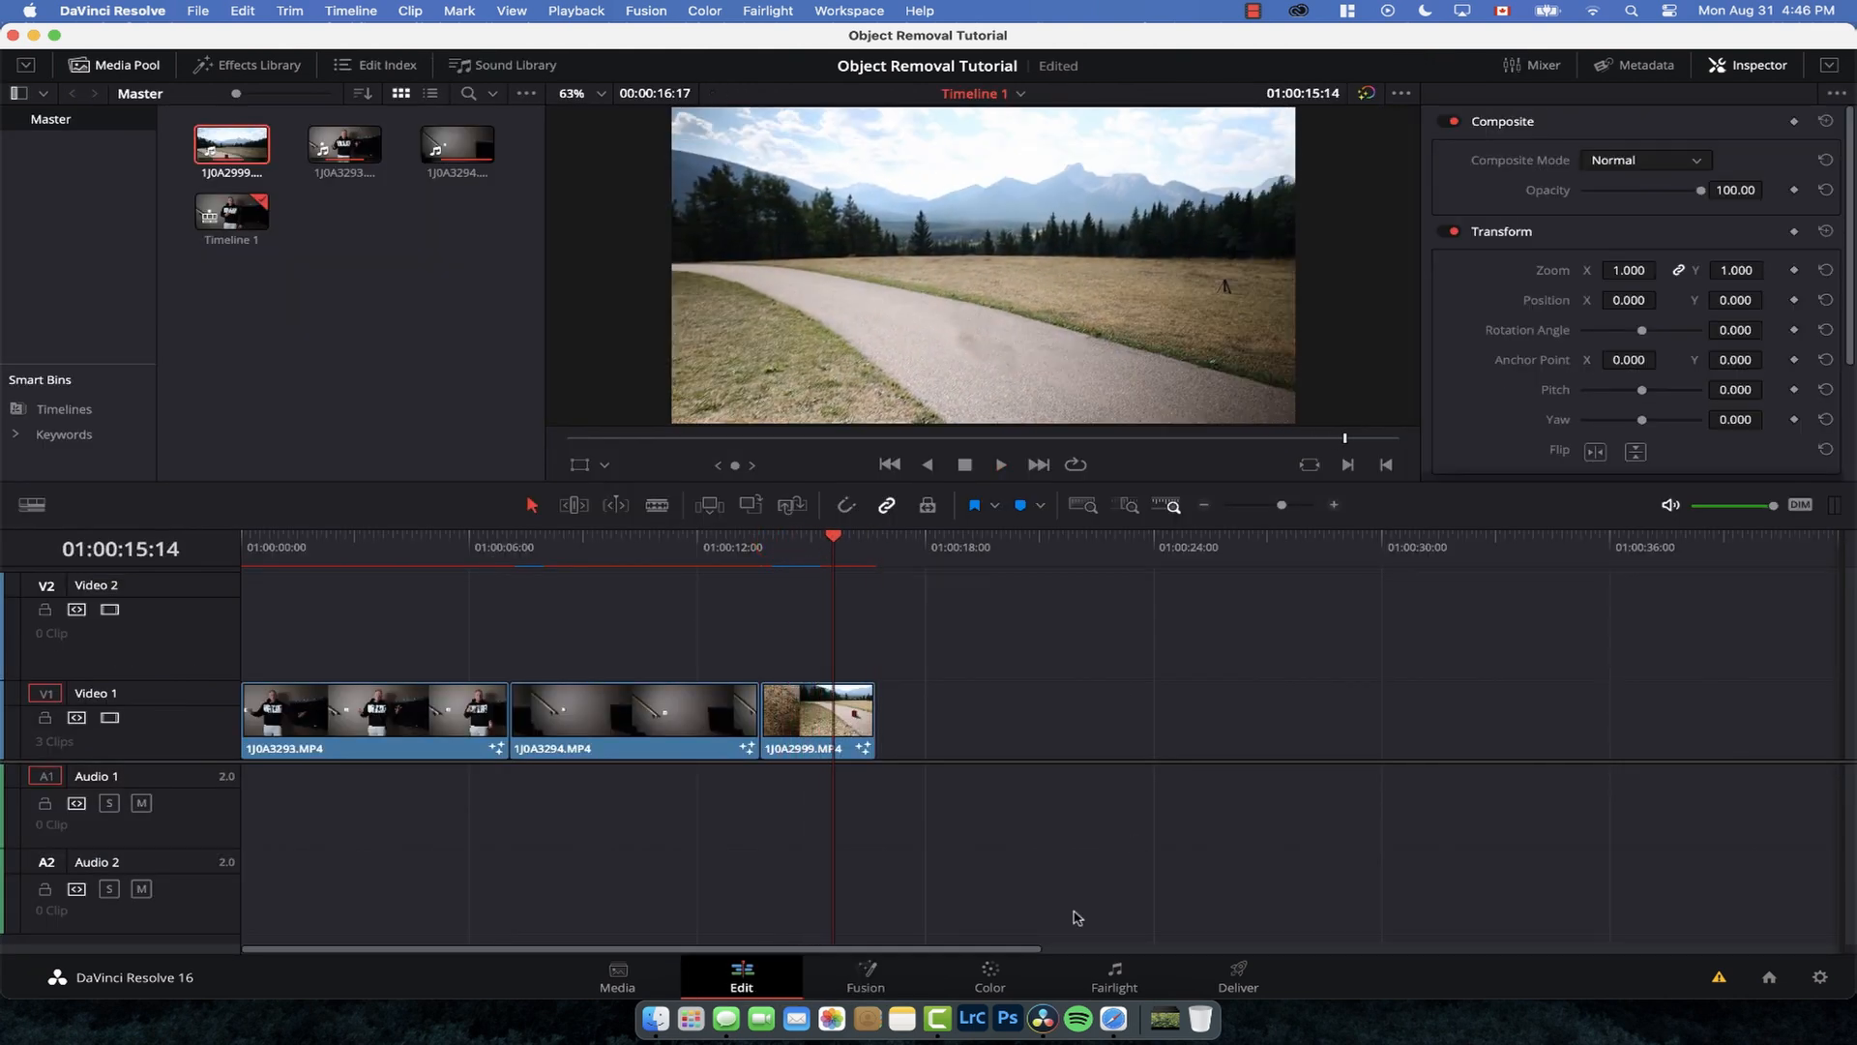
Step: Start grading the landscape clip on the Color page by setting the overall gain to 0.89 and gamma to 0.04
left_click(997, 980)
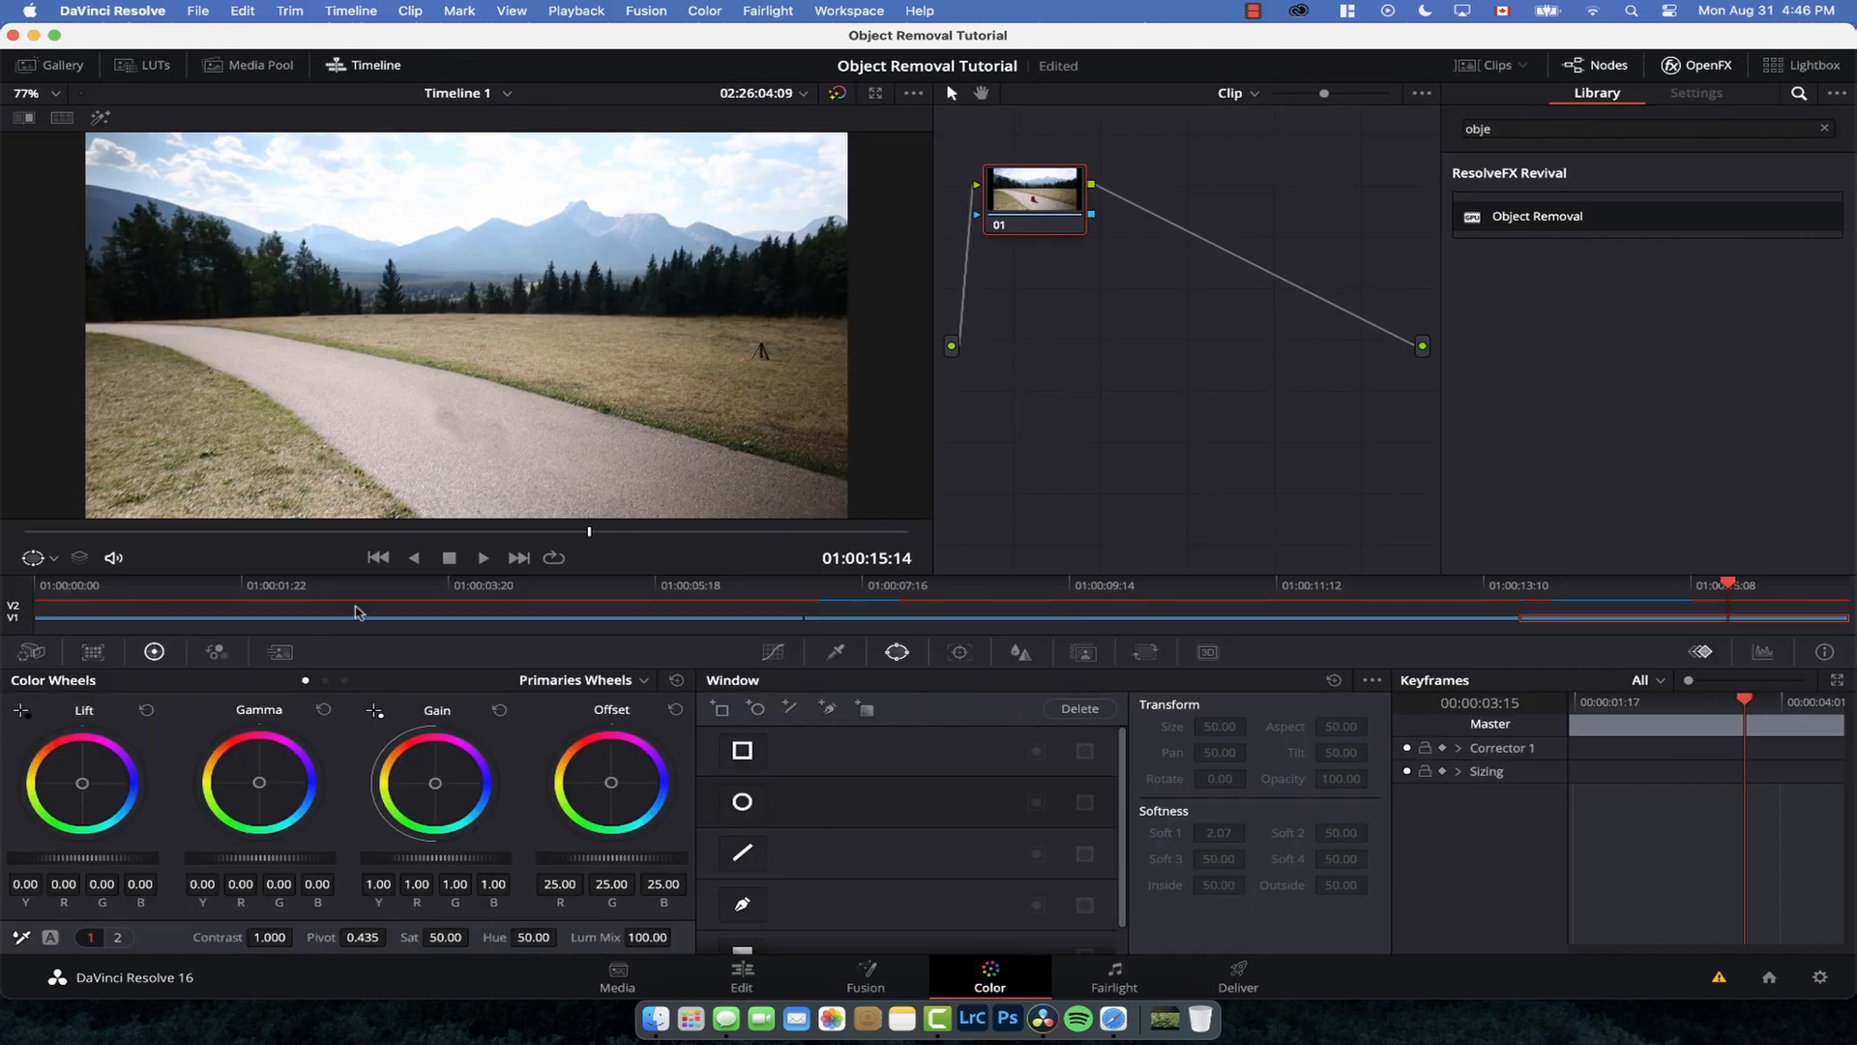
left_click_drag(461, 857, 459, 855)
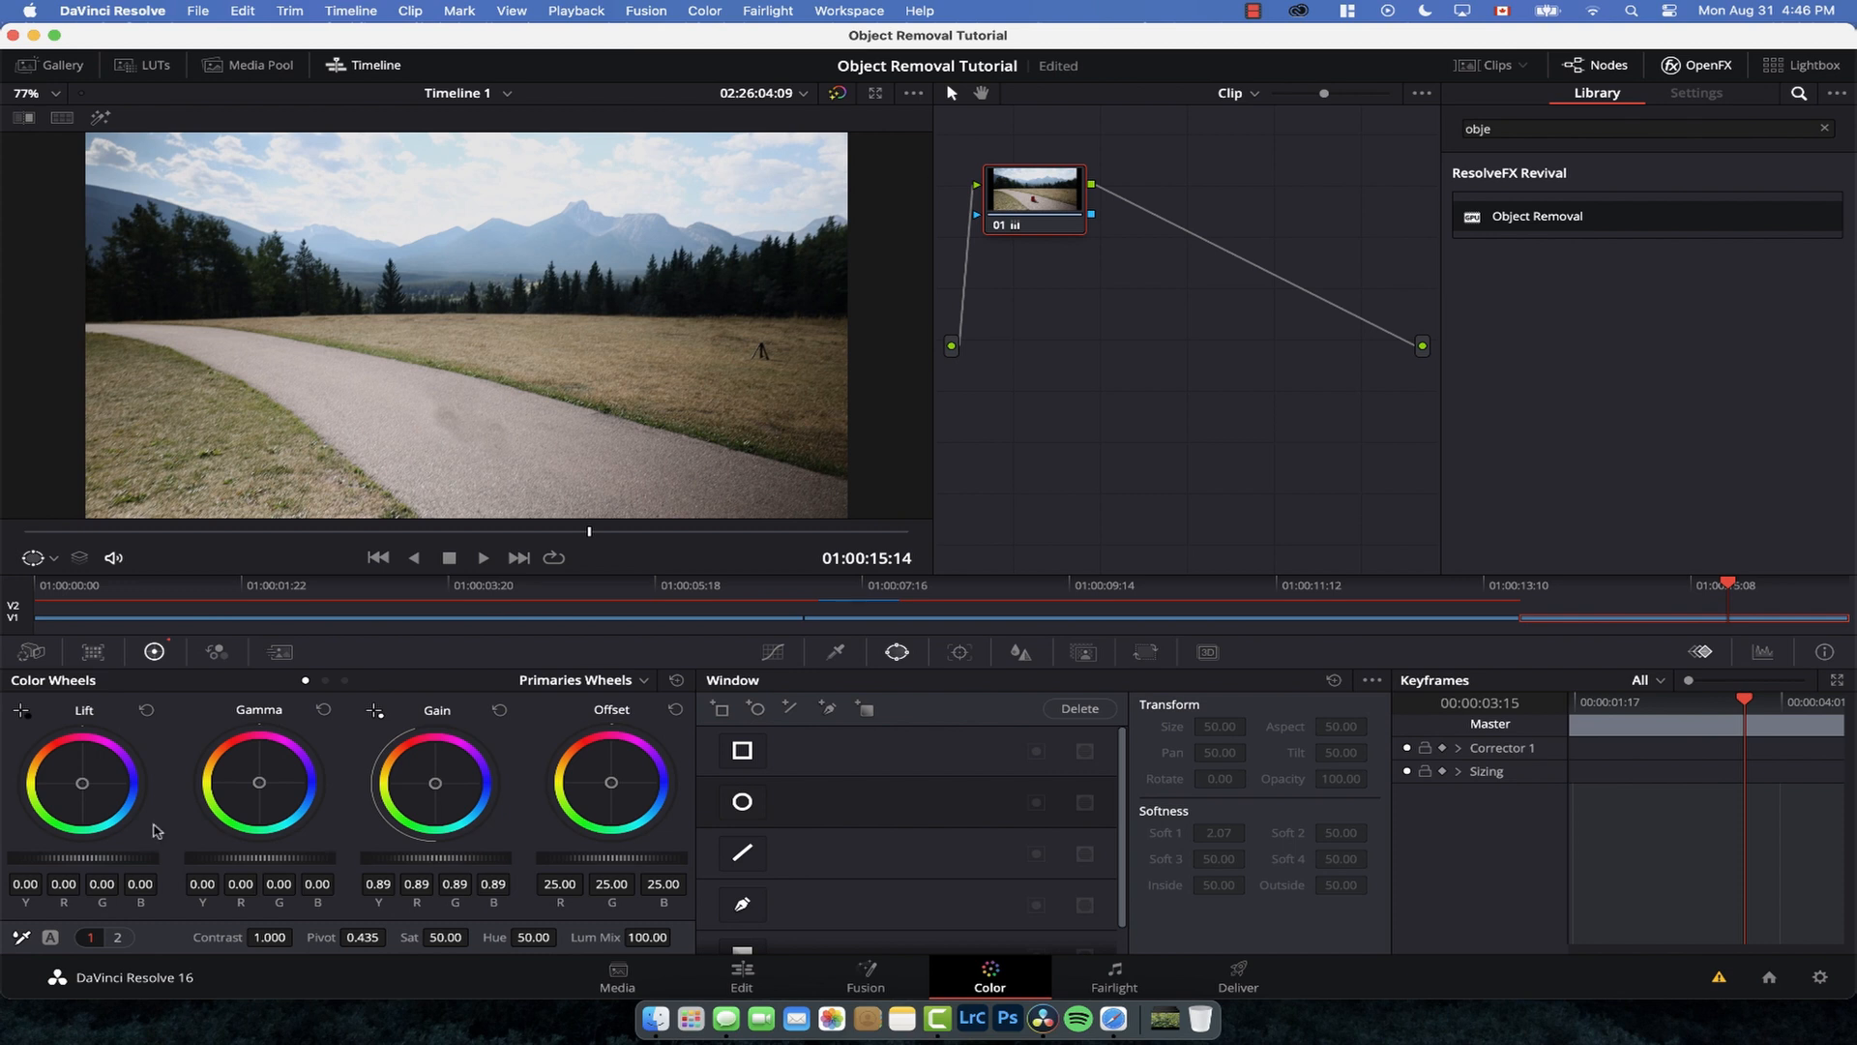
left_click_drag(274, 857, 275, 857)
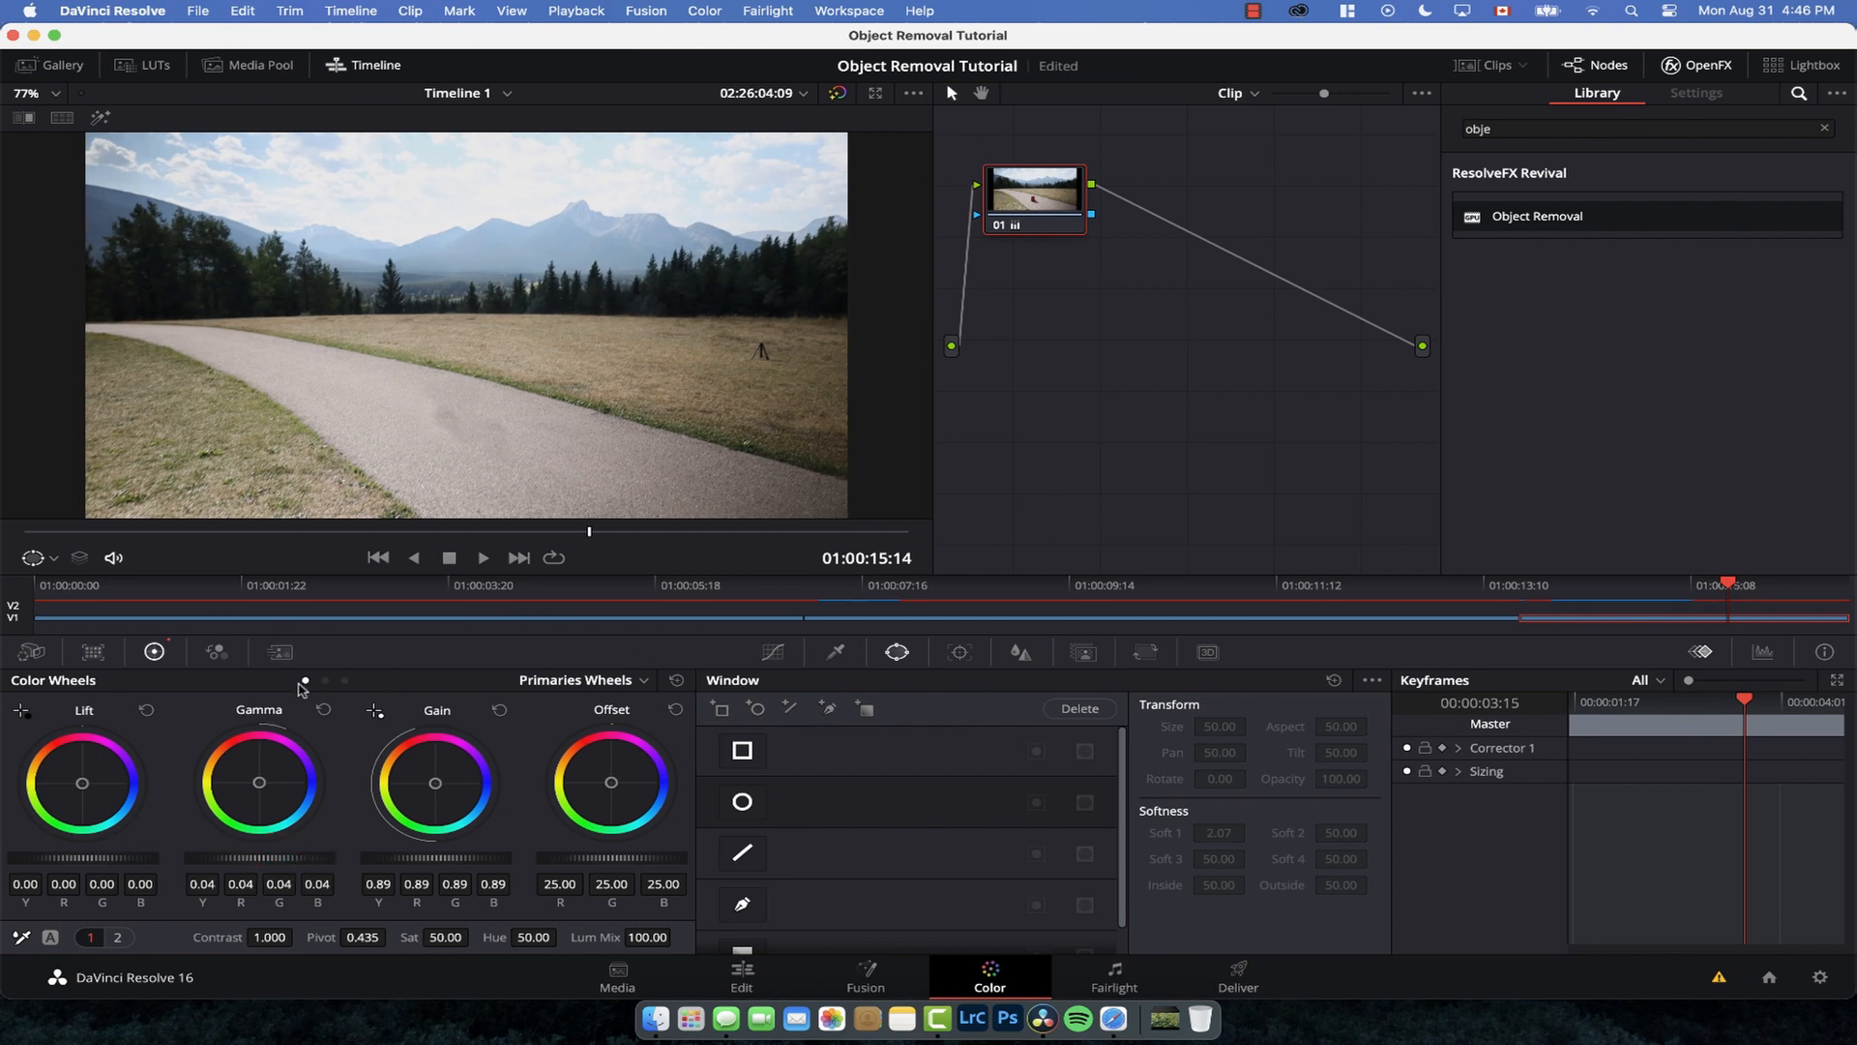
Step: Apply a contrast S-curve to the landscape clip, warm its gamma, and tint its lift to red -0.05, green 0.01, blue 0.02
left_click(779, 652)
left_click_drag(809, 882, 812, 896)
left_click_drag(994, 797, 1006, 764)
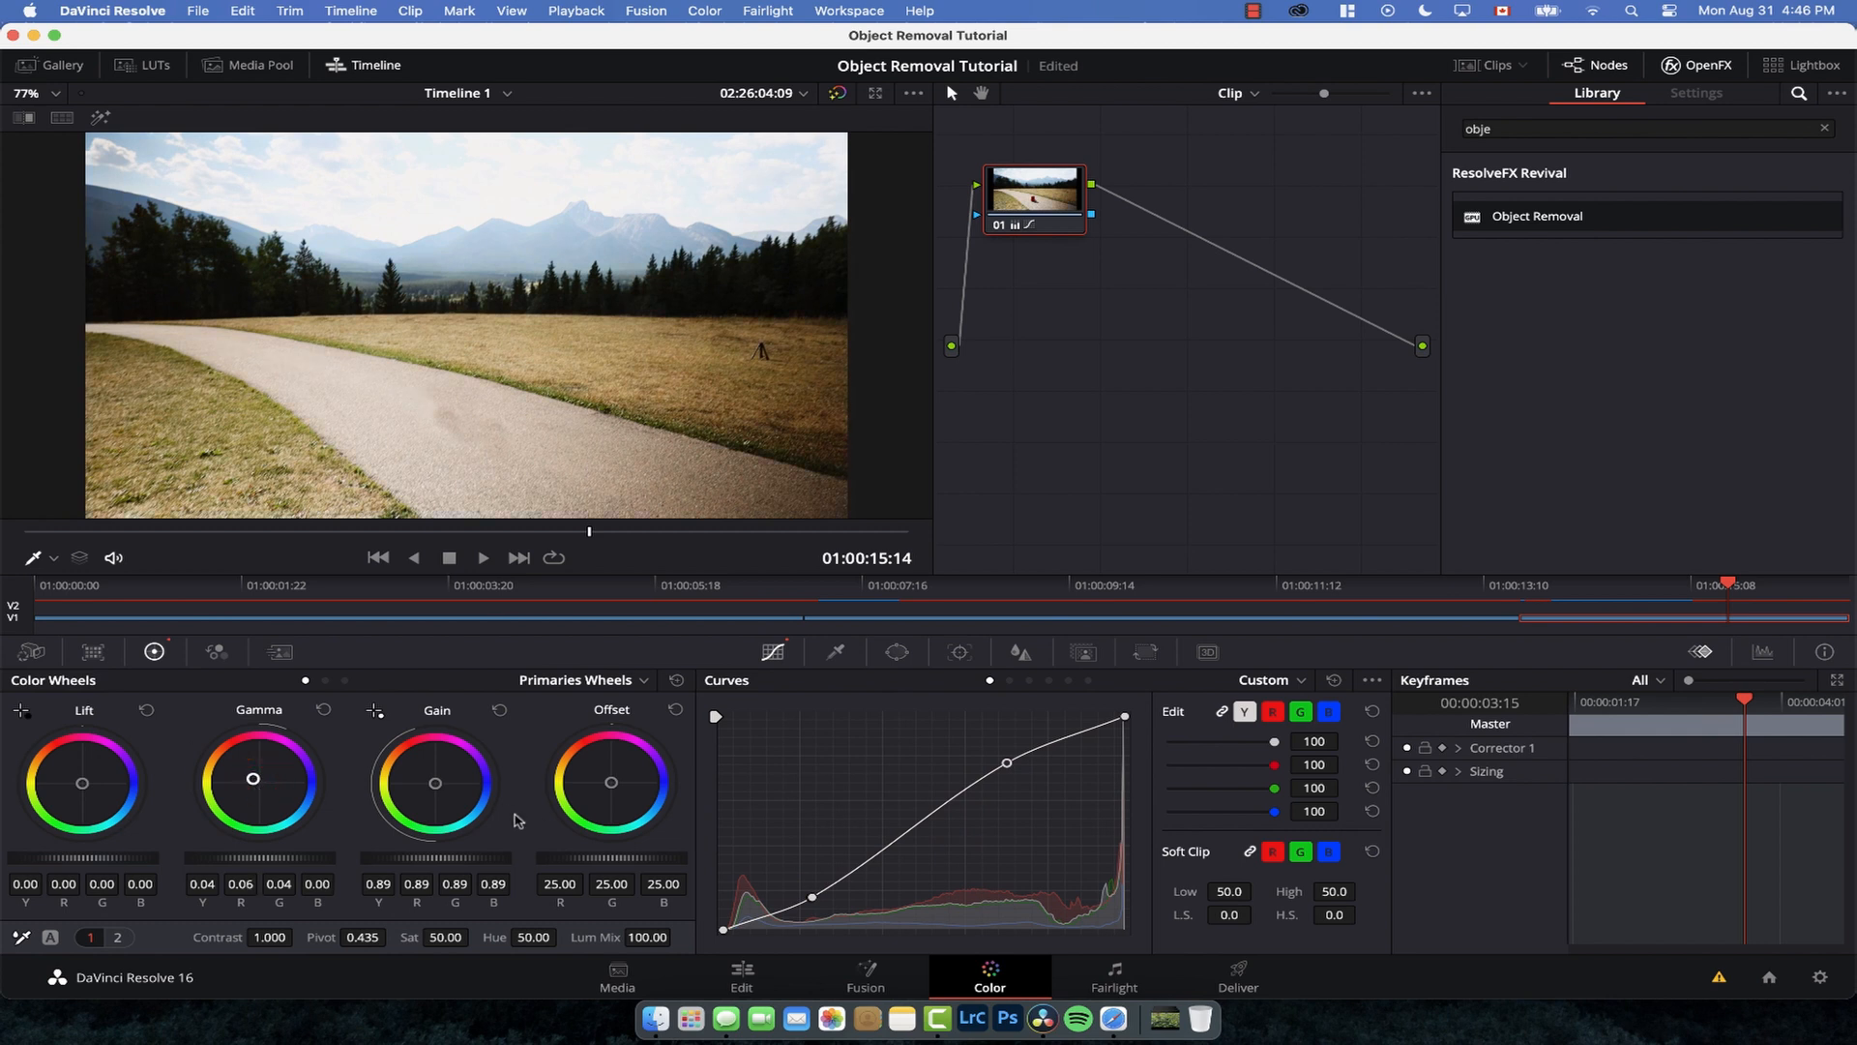
left_click_drag(109, 792, 106, 794)
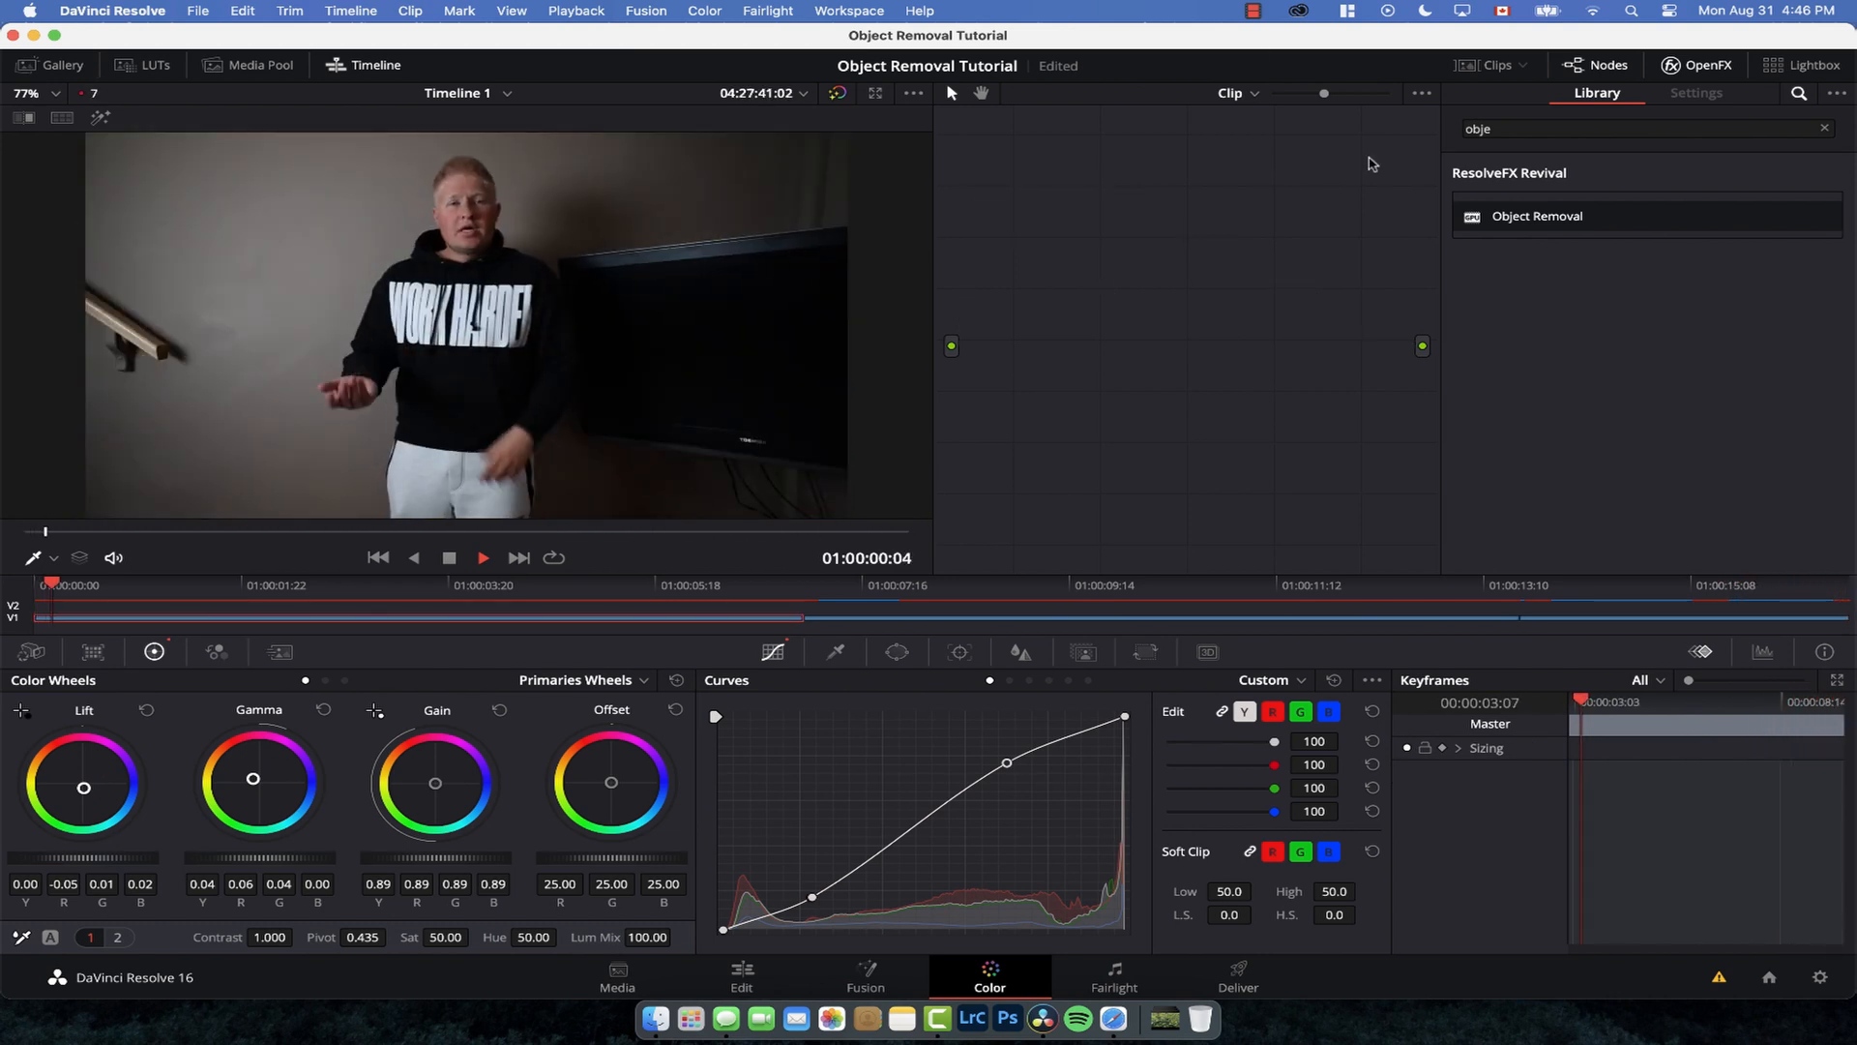
Step: Back on the Edit page, trim the third clip's end so the timeline lasts 00:00:16:09, and play the graded clip
key("space")
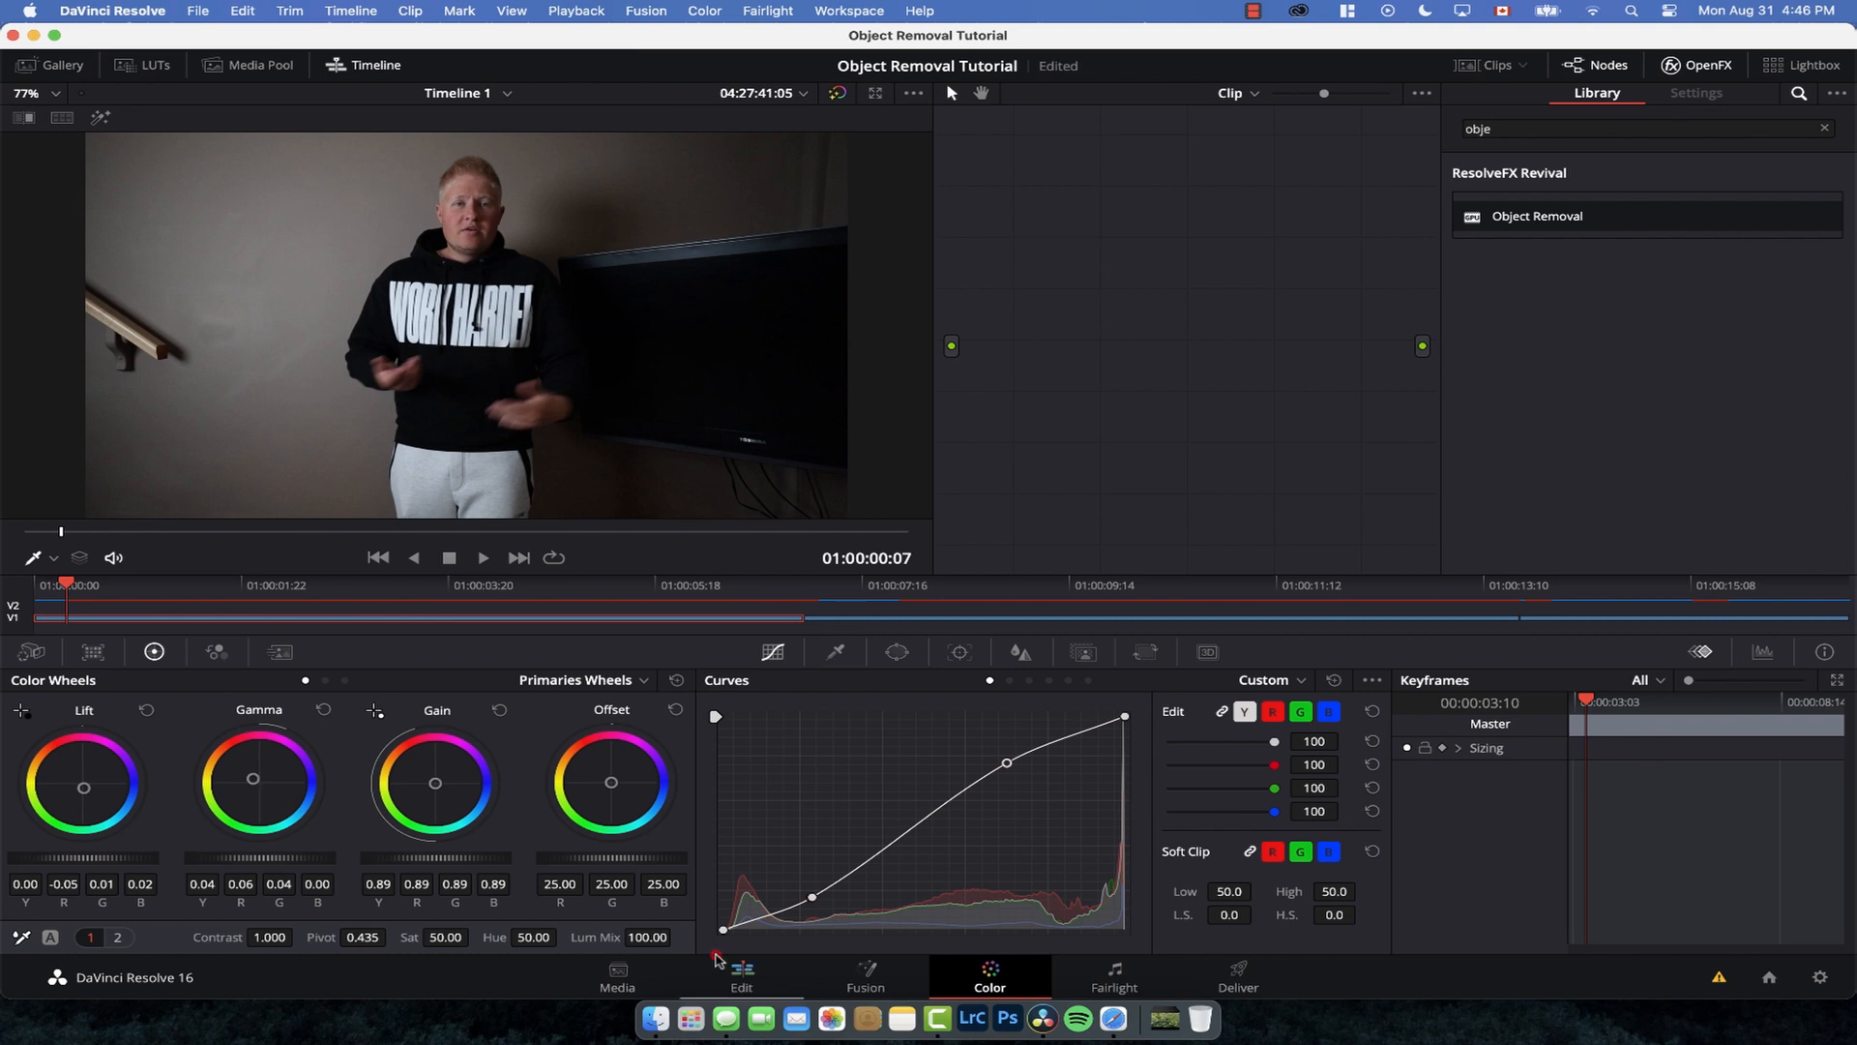
left_click(717, 961)
left_click_drag(862, 559, 779, 549)
key("shift+]")
key("space")
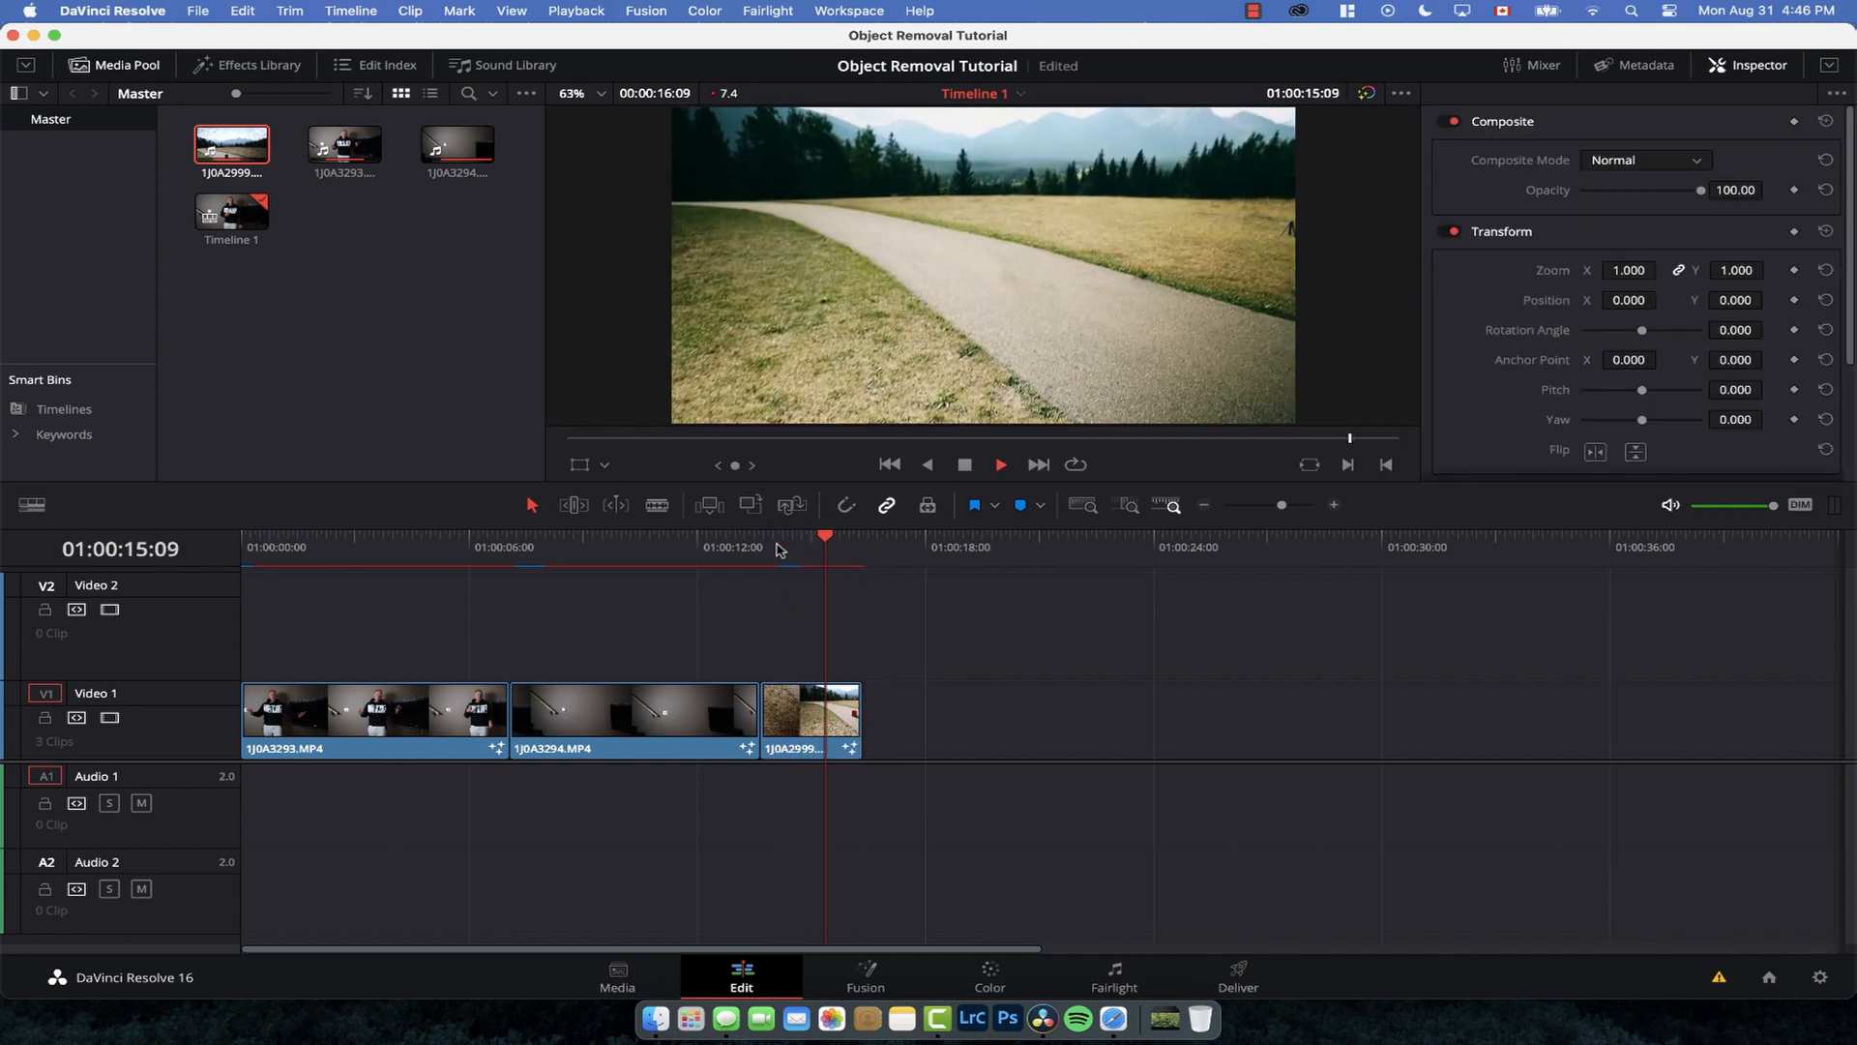